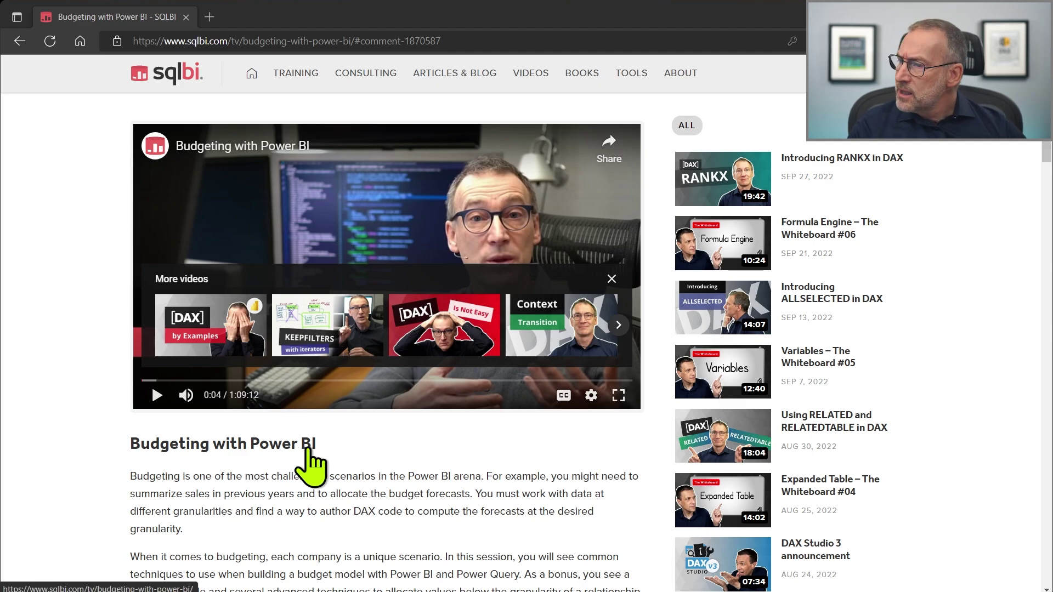
Find the first comment below the Budgeting with Power BI video and box its sentence on filtering a sales measure and its CALCULATE attempt.
scroll(366, 438, "down", 12)
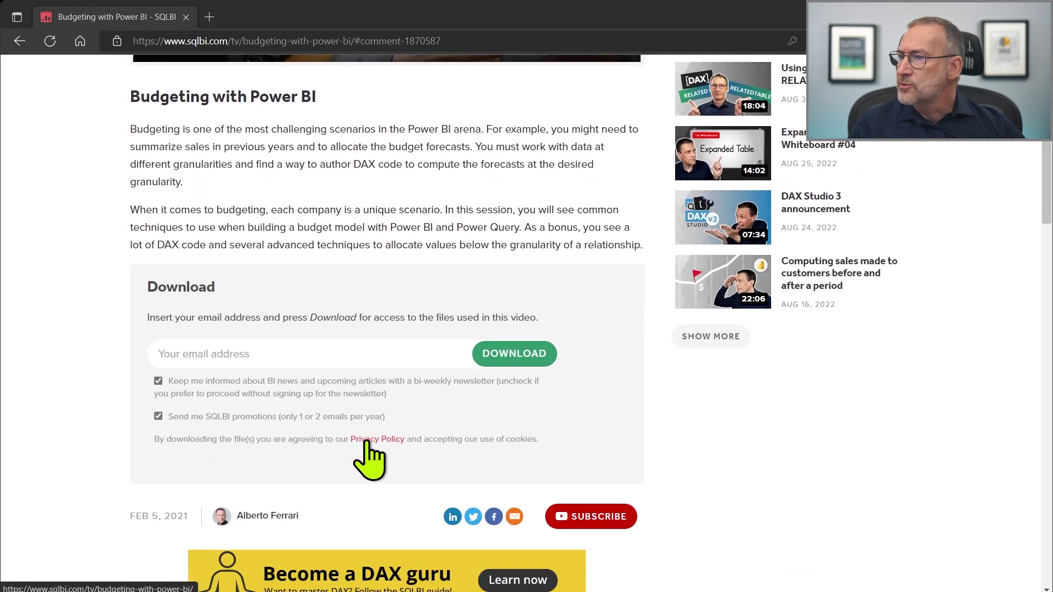
scroll(366, 442, "down", 4)
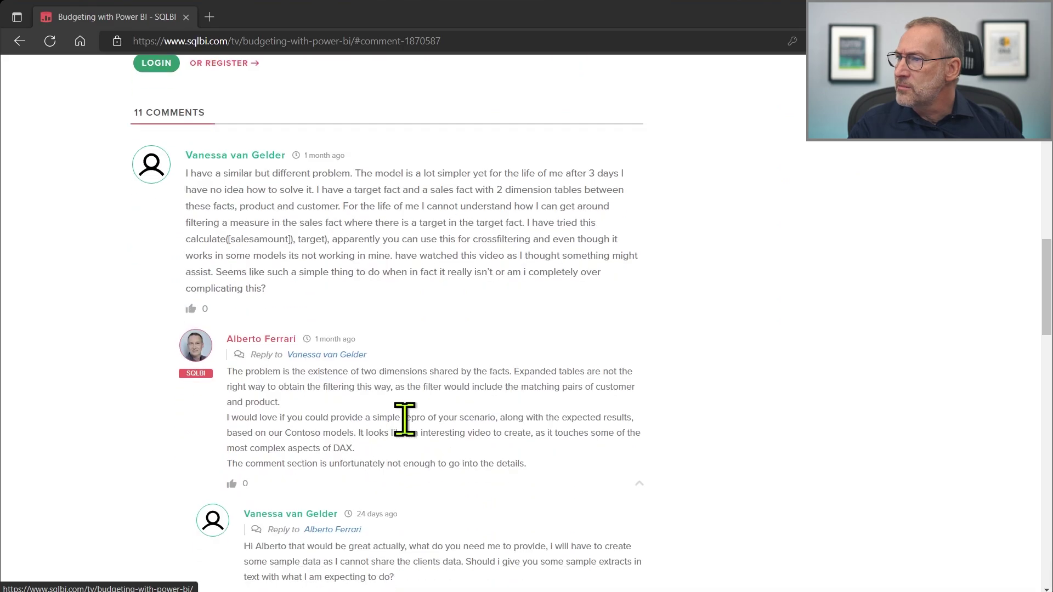
scroll(454, 315, "up", 1)
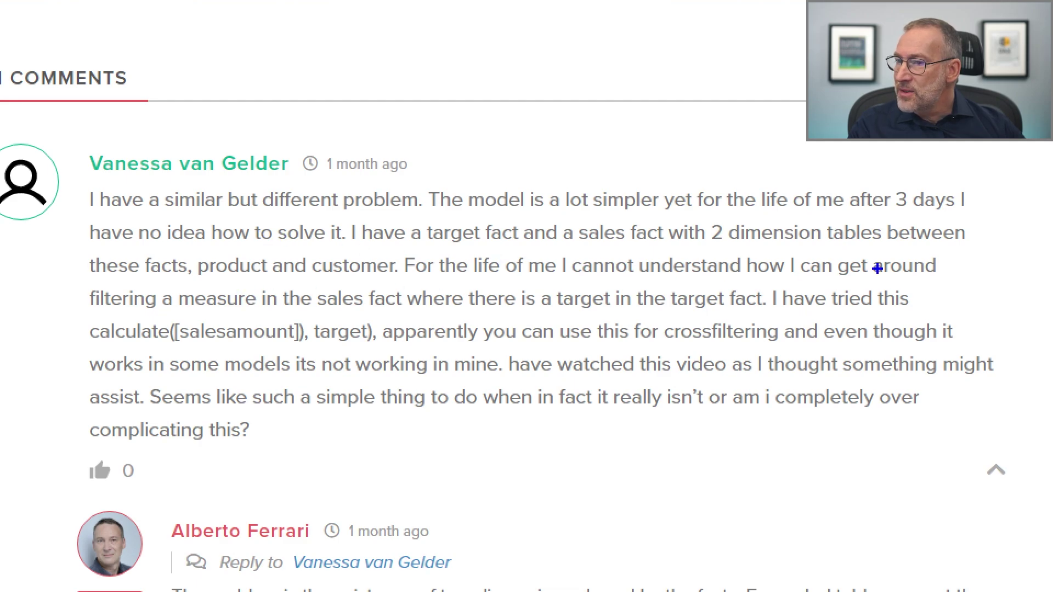
mouse_move(72, 279)
left_mouse_down()
mouse_move(222, 354)
mouse_move(428, 359)
mouse_move(443, 321)
mouse_move(512, 314)
mouse_move(785, 312)
mouse_move(768, 321)
left_mouse_up()
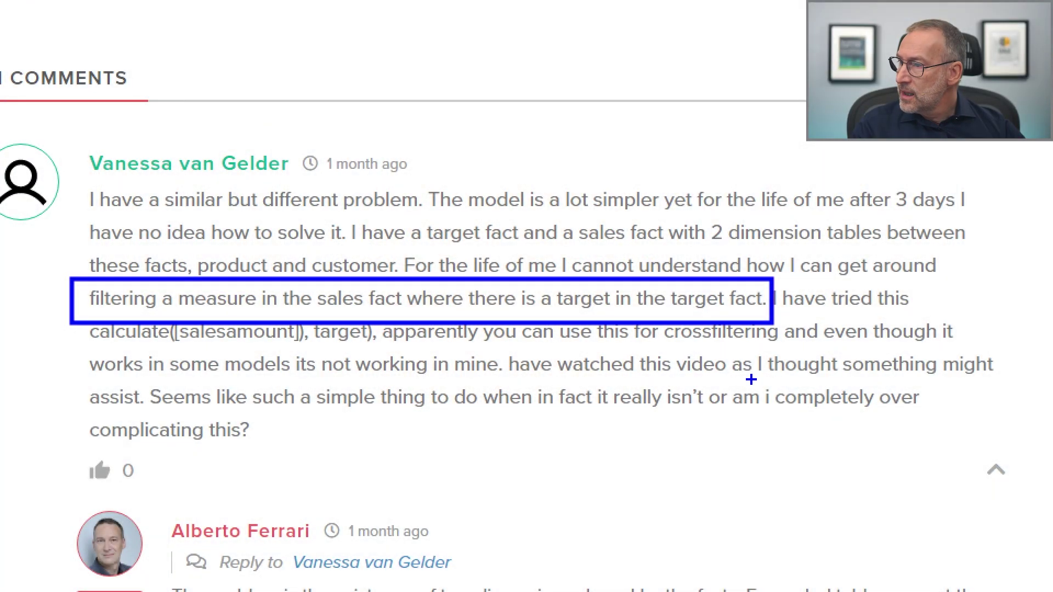
left_click_drag(74, 305, 388, 350)
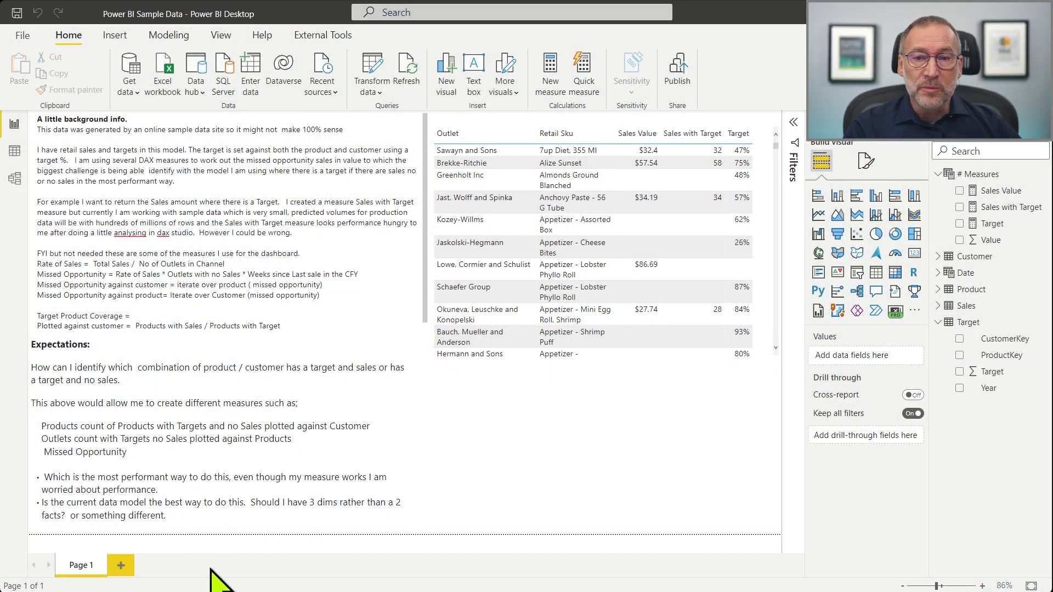
Review the background text in the Power BI report and examine the Target, Sales, Customer, Product and Date tables in the model diagram.
left_click(189, 284)
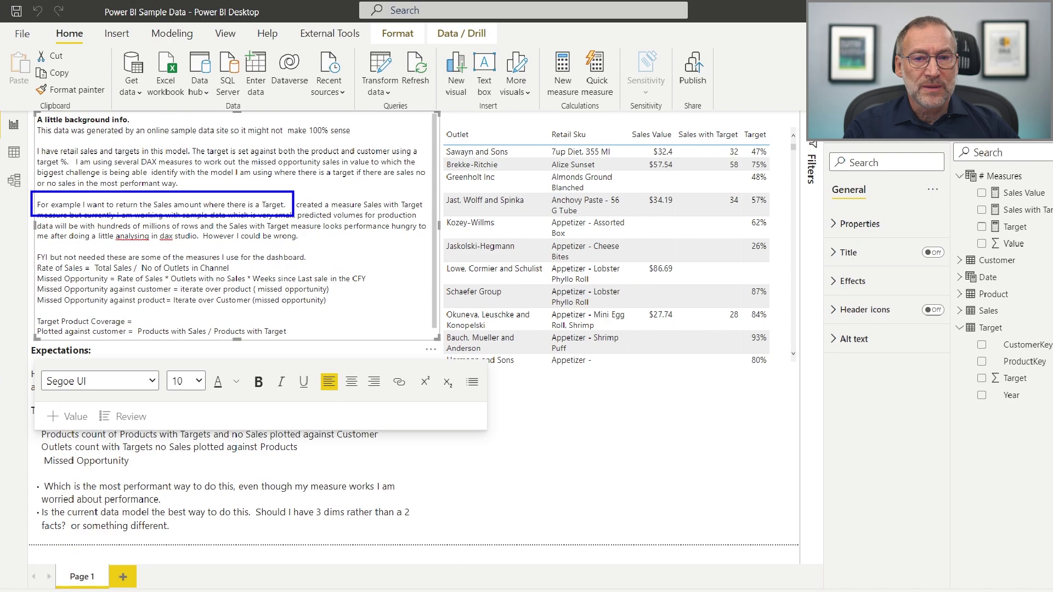
left_click(22, 192)
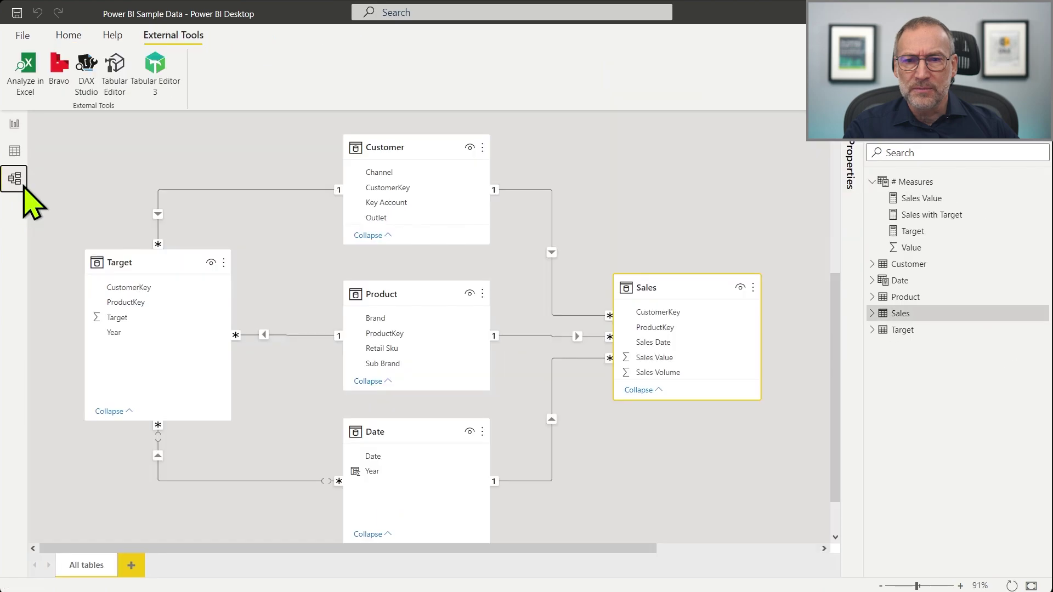
left_click(126, 266)
left_click(685, 287)
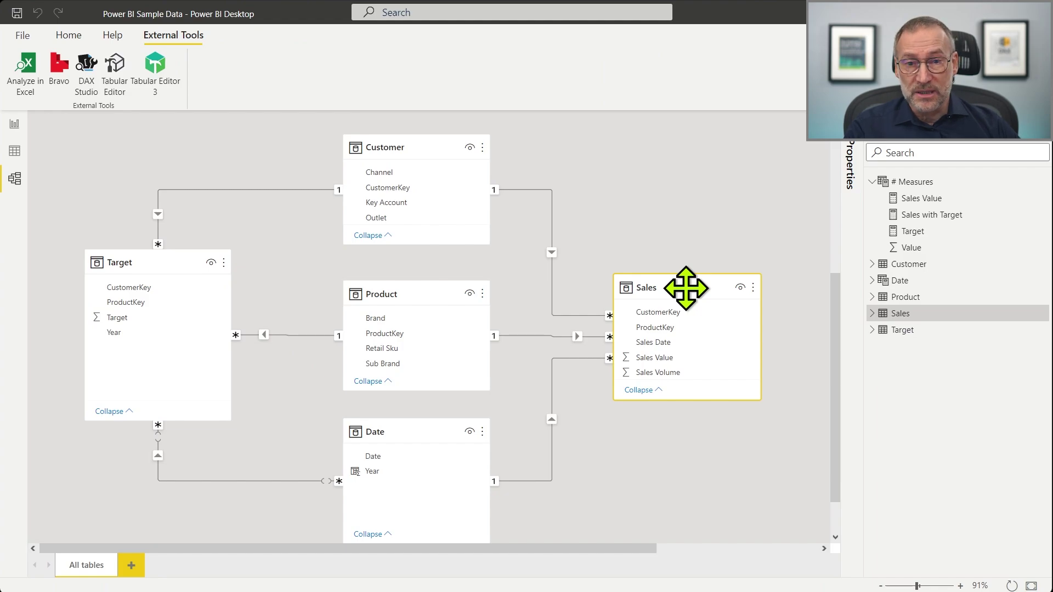
left_click(414, 156)
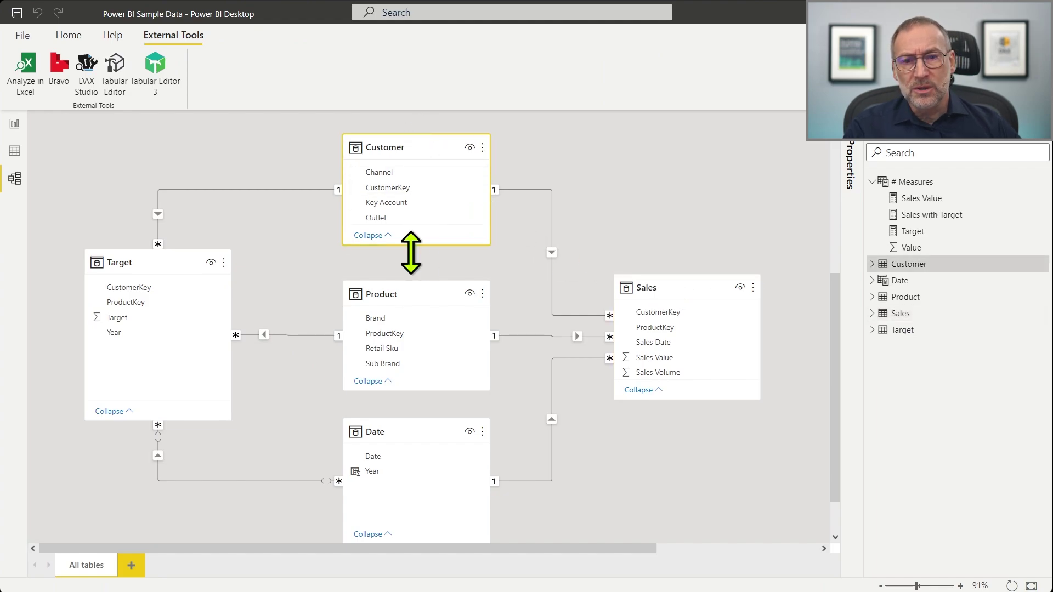
left_click(388, 298)
left_click(388, 431)
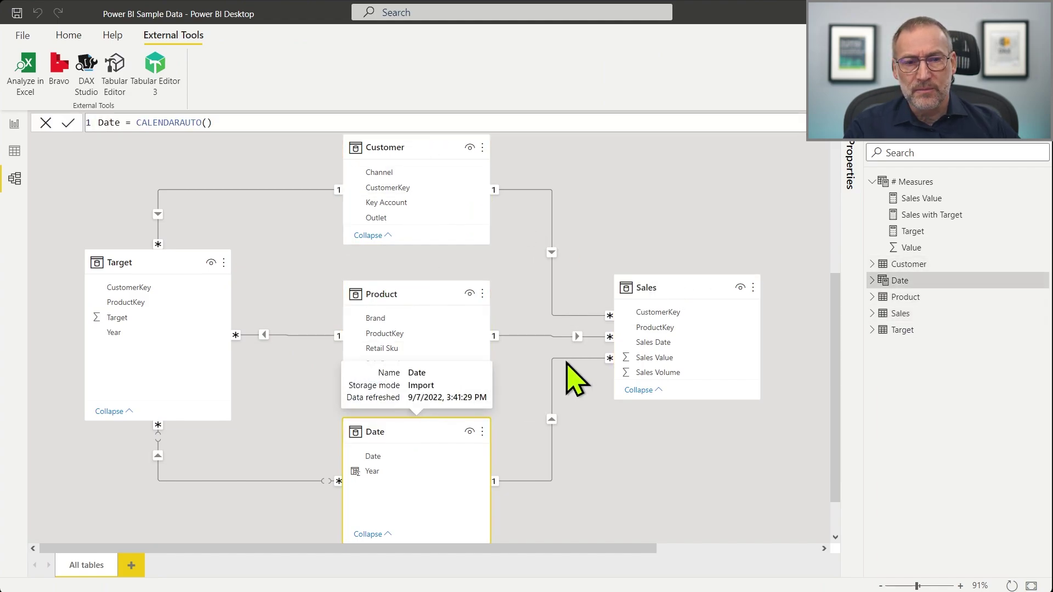
left_click(659, 286)
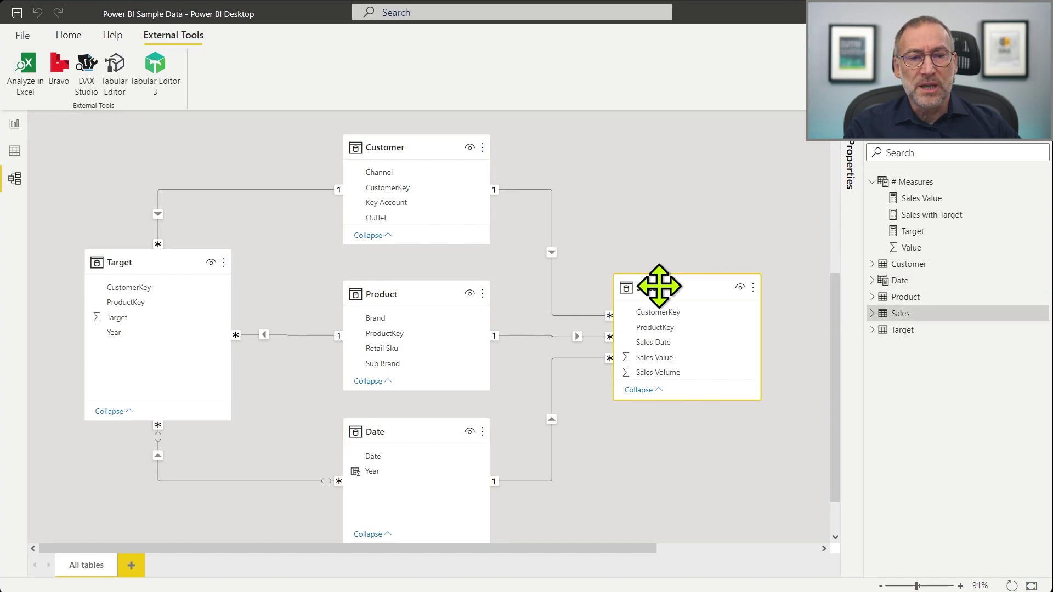
left_click(183, 264)
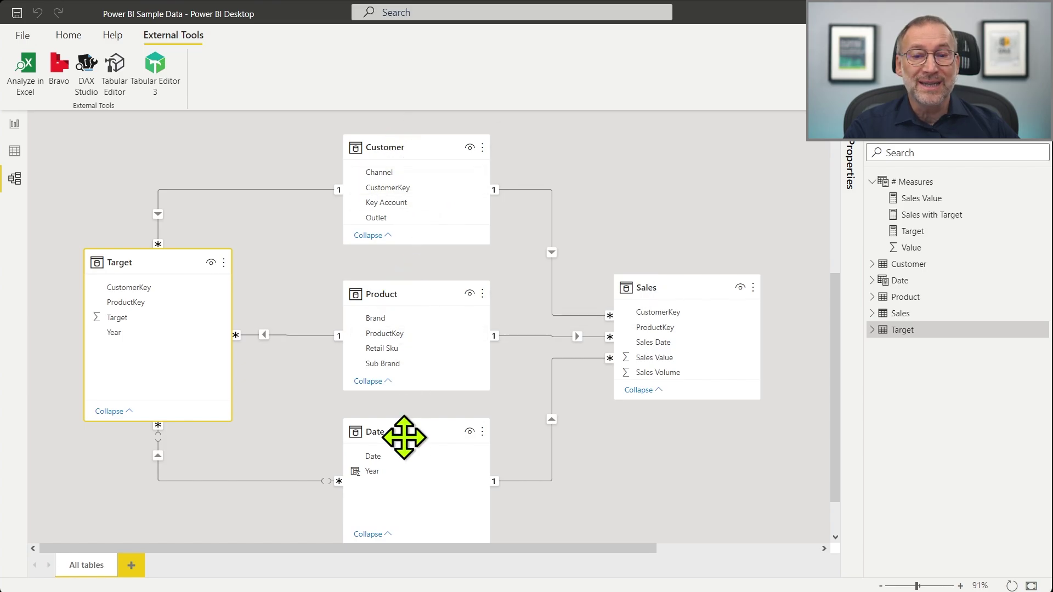
Return to the report and box the background sentence saying the target is set against both the product and customer.
left_click(15, 124)
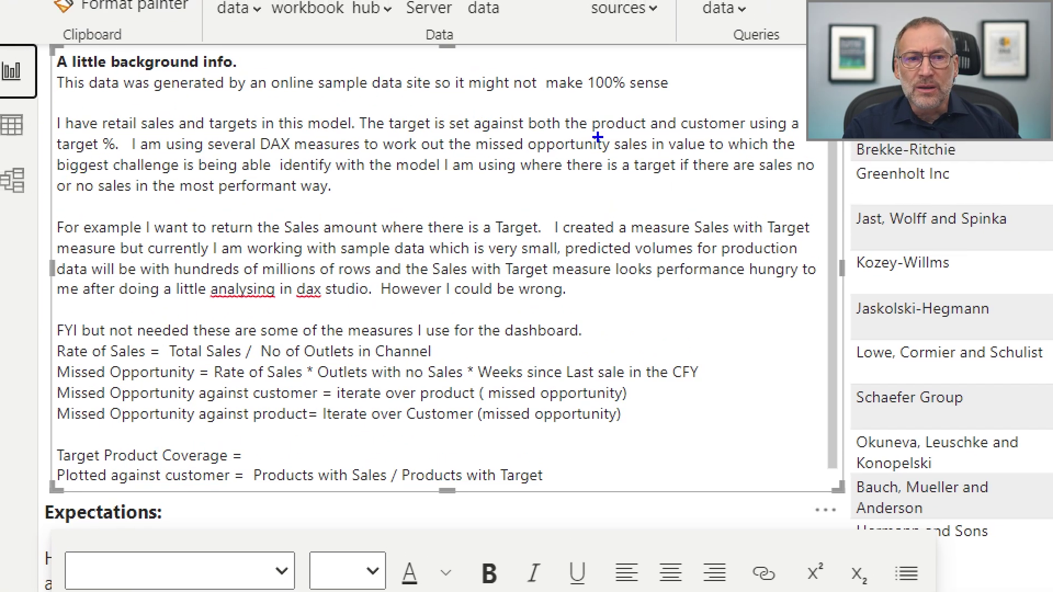
mouse_move(358, 108)
left_mouse_down()
mouse_move(399, 120)
mouse_move(748, 137)
left_mouse_up()
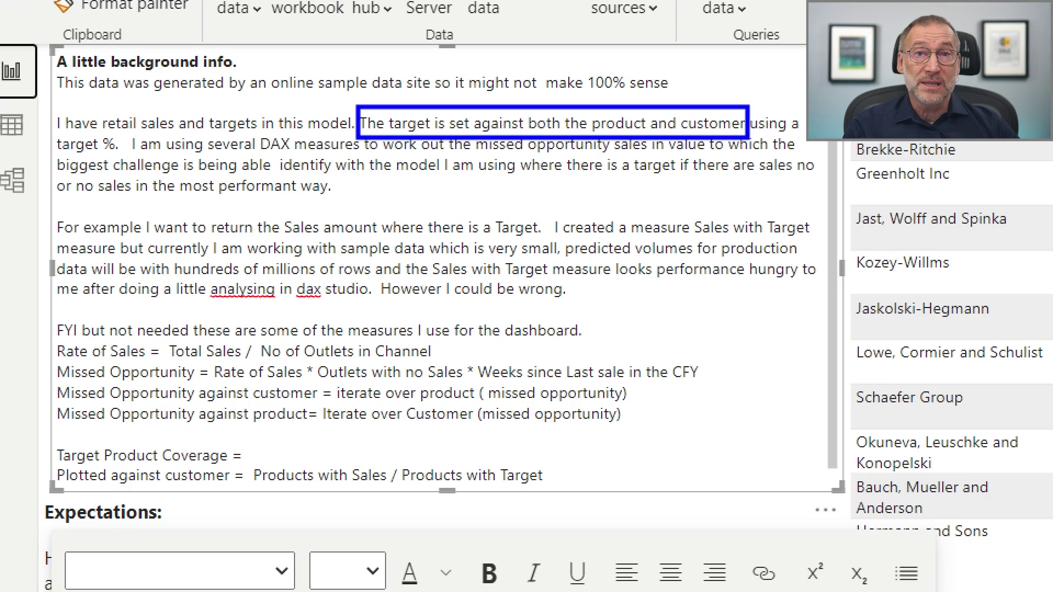
key("Escape")
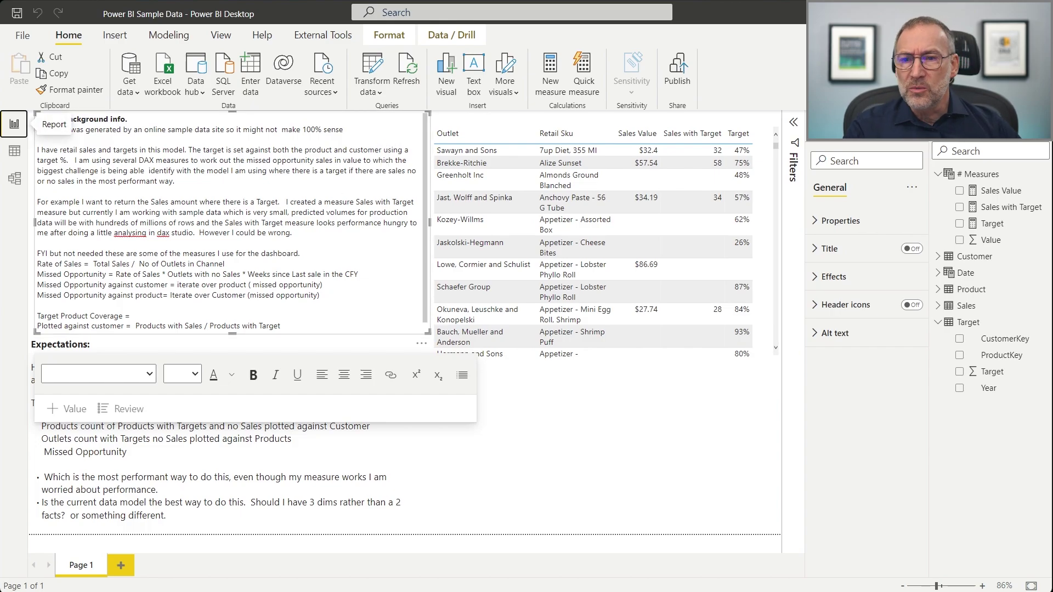
Capture the full model diagram as a screen snip and open it maximized in Snipping Tool.
left_click(16, 178)
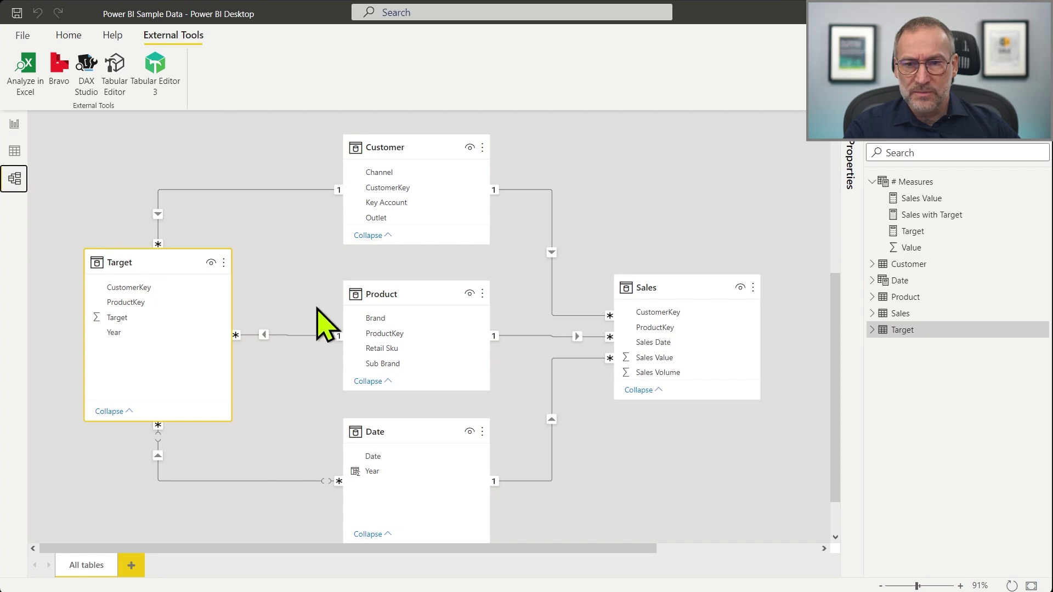
left_click(610, 450)
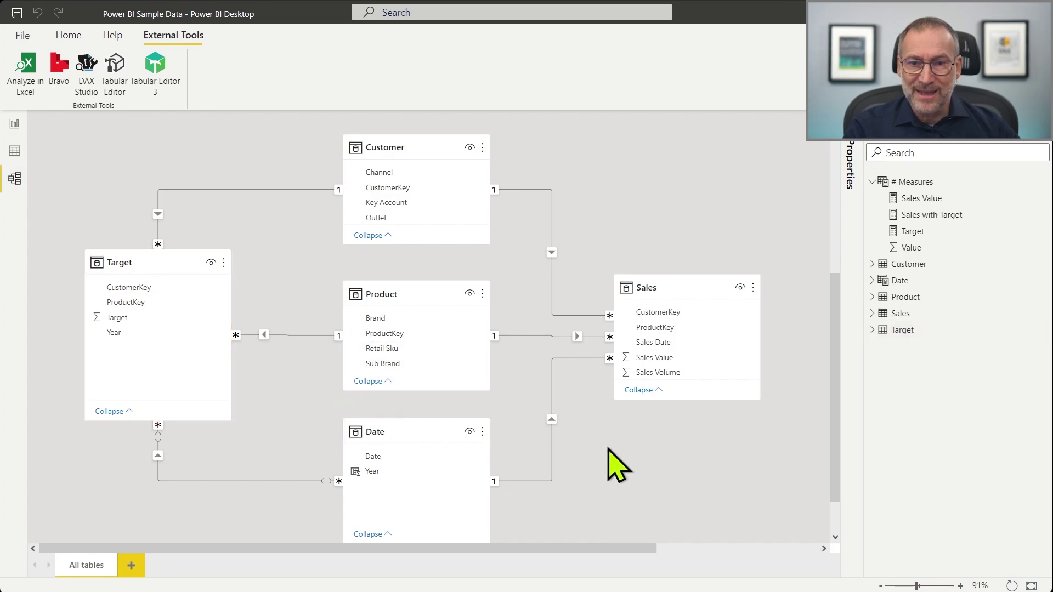
key("super+shift+s")
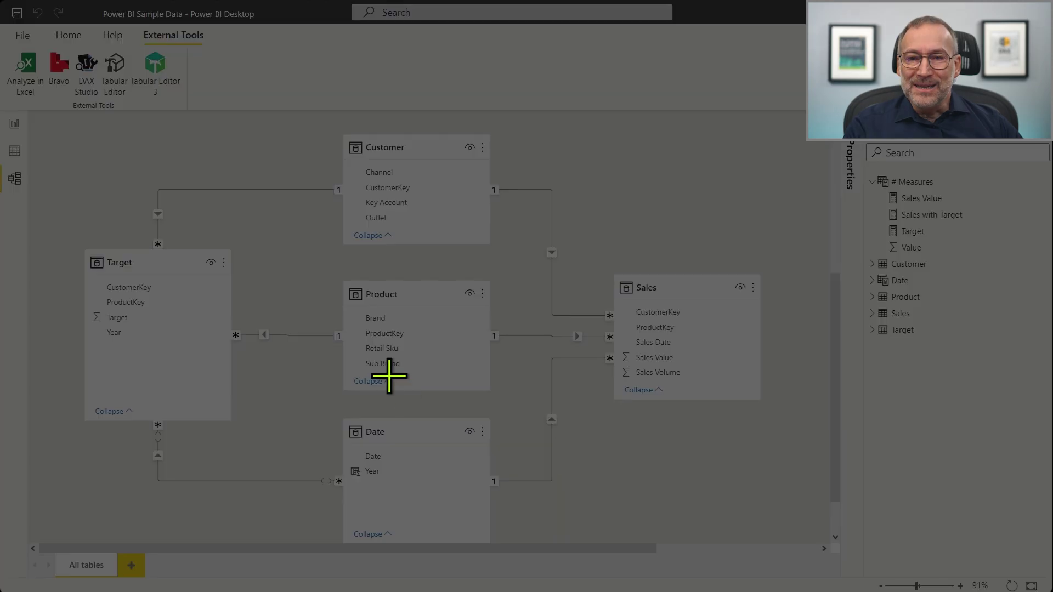
left_click_drag(54, 121, 807, 554)
key("alt+Tab")
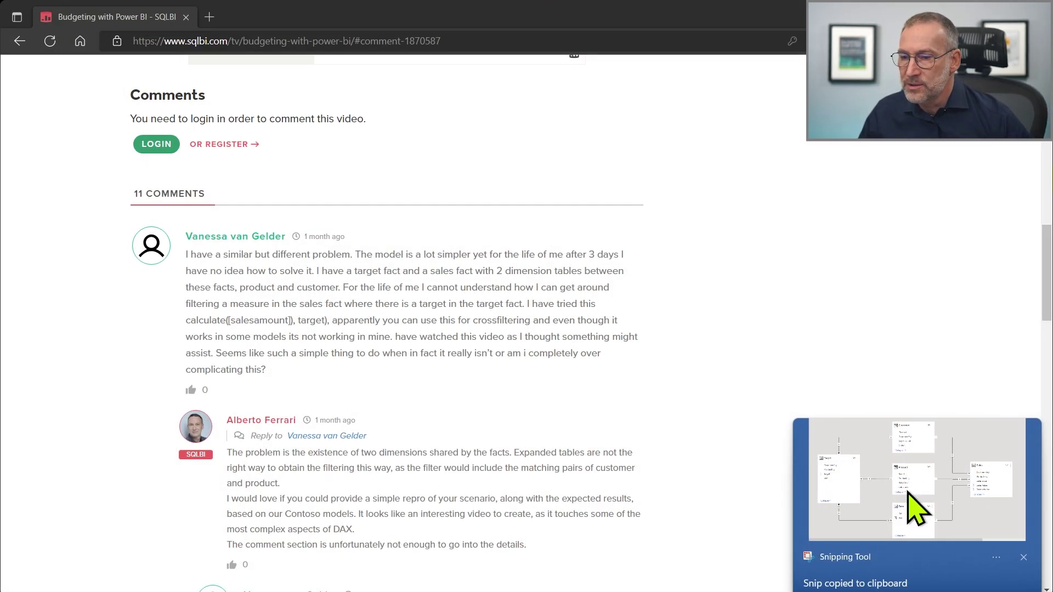
left_click(909, 504)
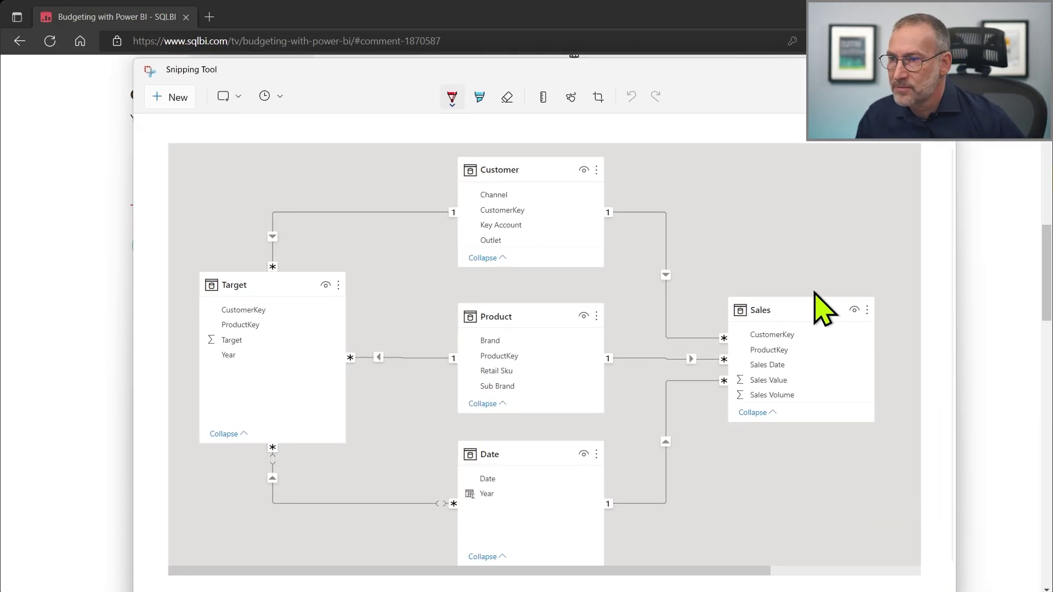
key("super+Up")
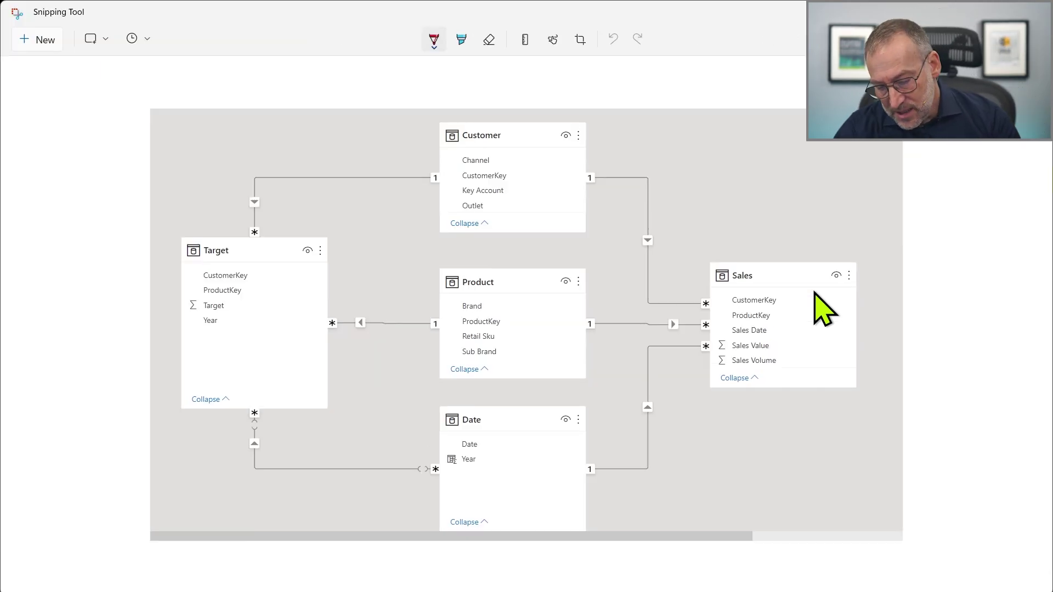
Circle the Target table, box the Sales table, and draw a red arrow from Target to Sales.
mouse_move(310, 222)
left_mouse_down()
mouse_move(156, 247)
mouse_move(291, 212)
left_mouse_up()
mouse_move(749, 233)
left_mouse_down()
mouse_move(869, 236)
mouse_move(867, 387)
left_mouse_up()
left_click_drag(841, 396, 696, 396)
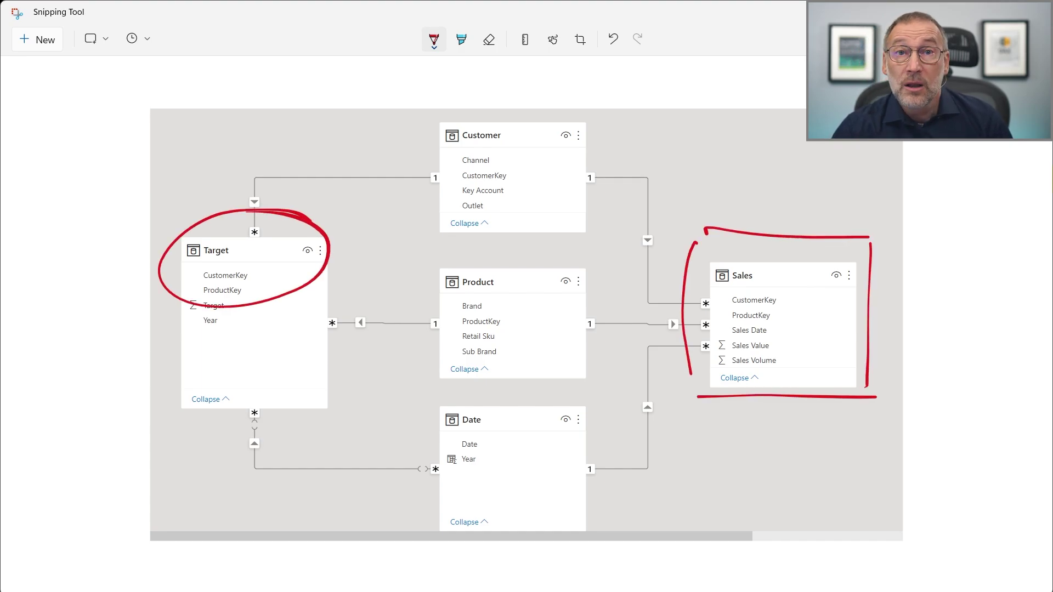
mouse_move(227, 211)
left_mouse_down()
mouse_move(509, 107)
mouse_move(757, 221)
left_mouse_up()
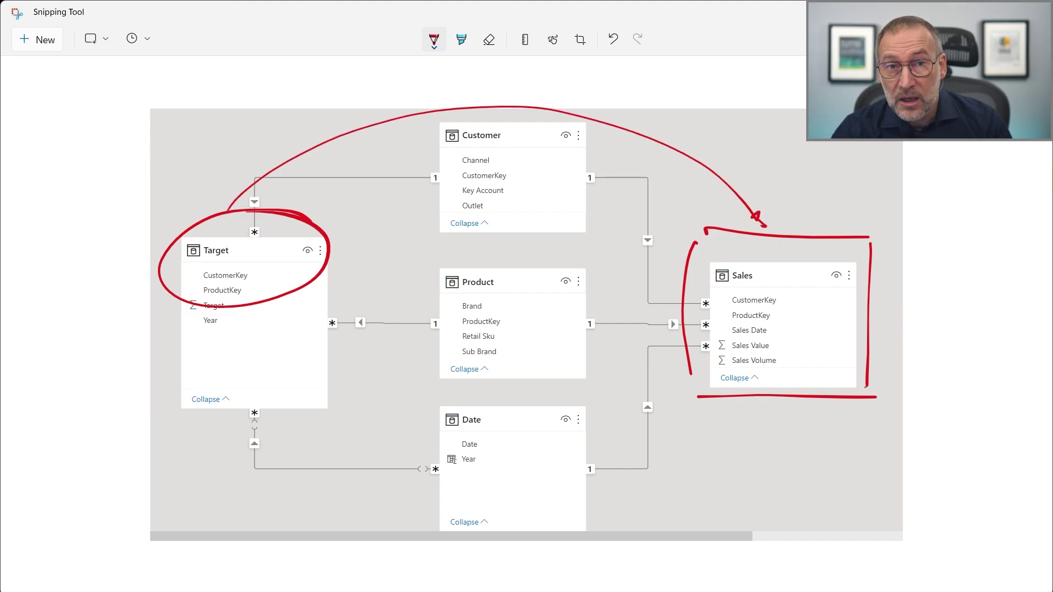
Frame the Customer and Product tables with the blue highlighter, and erase all the annotations from the snip.
left_click(462, 38)
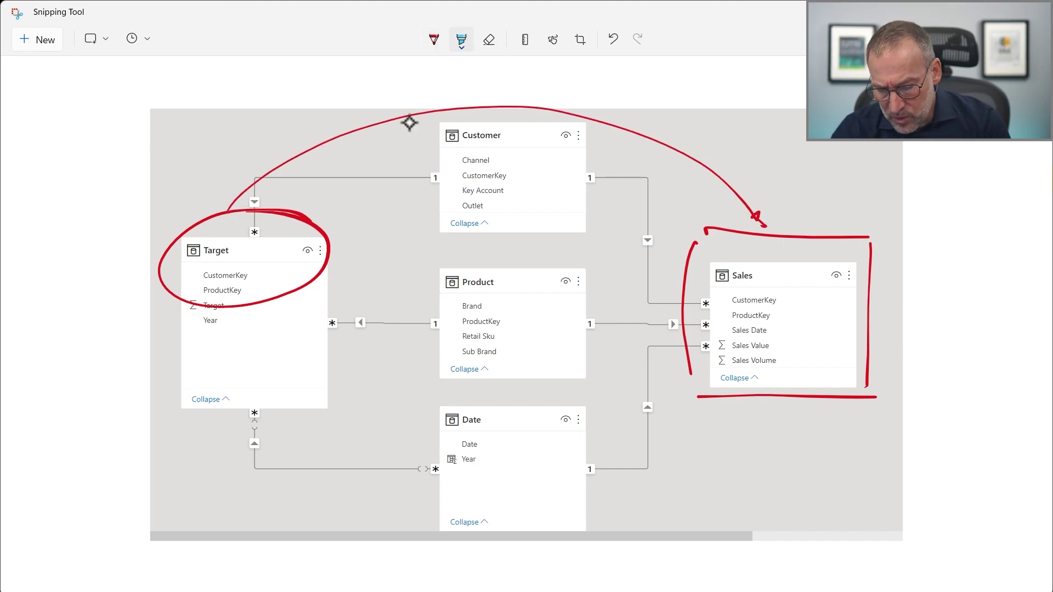
left_click_drag(412, 88, 431, 375)
mouse_move(420, 114)
left_mouse_down()
mouse_move(582, 110)
mouse_move(589, 380)
mouse_move(429, 371)
left_mouse_up()
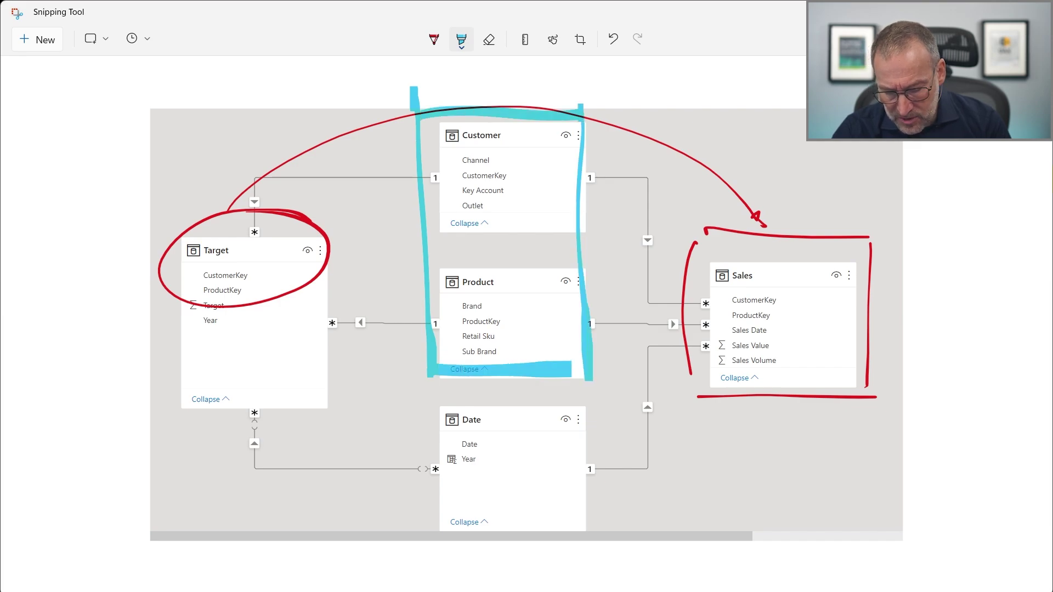
left_click_drag(570, 370, 605, 371)
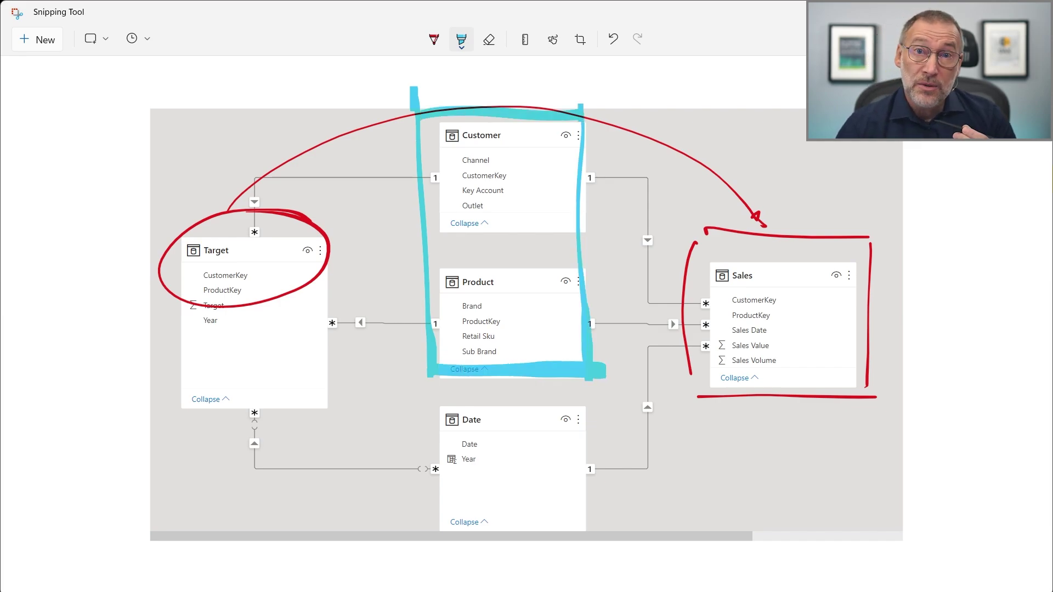
left_click(489, 39)
mouse_move(328, 249)
left_mouse_down()
mouse_move(285, 296)
mouse_move(550, 113)
mouse_move(653, 317)
mouse_move(780, 289)
mouse_move(881, 376)
mouse_move(861, 377)
left_mouse_up()
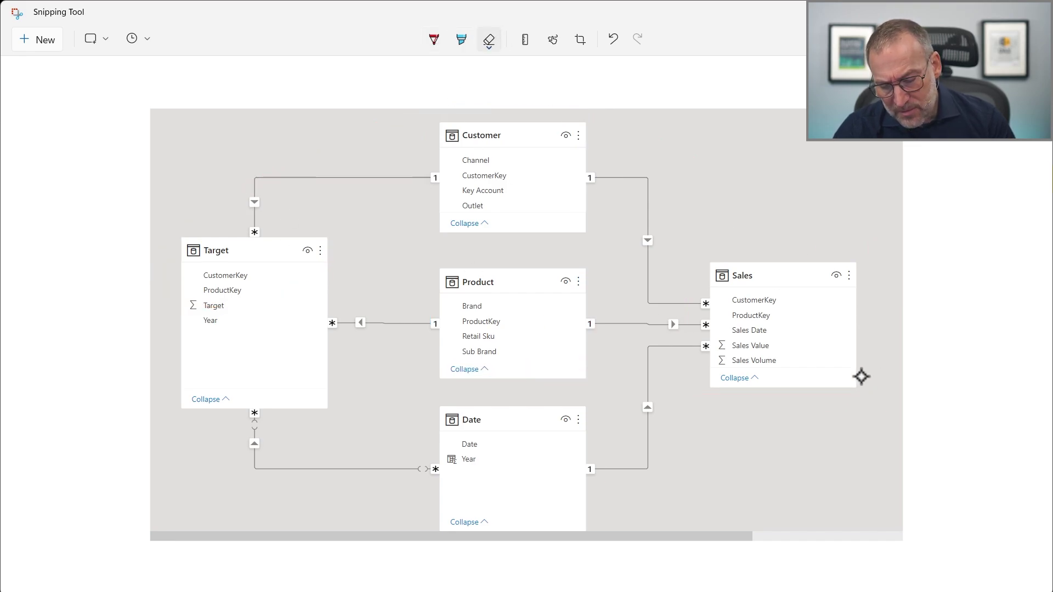
Circle the Target table in red, draw arrows from it to Customer, Product and Date, and box those three tables.
mouse_move(326, 241)
left_mouse_down()
mouse_move(222, 425)
mouse_move(329, 244)
left_mouse_up()
left_click_drag(275, 216, 421, 171)
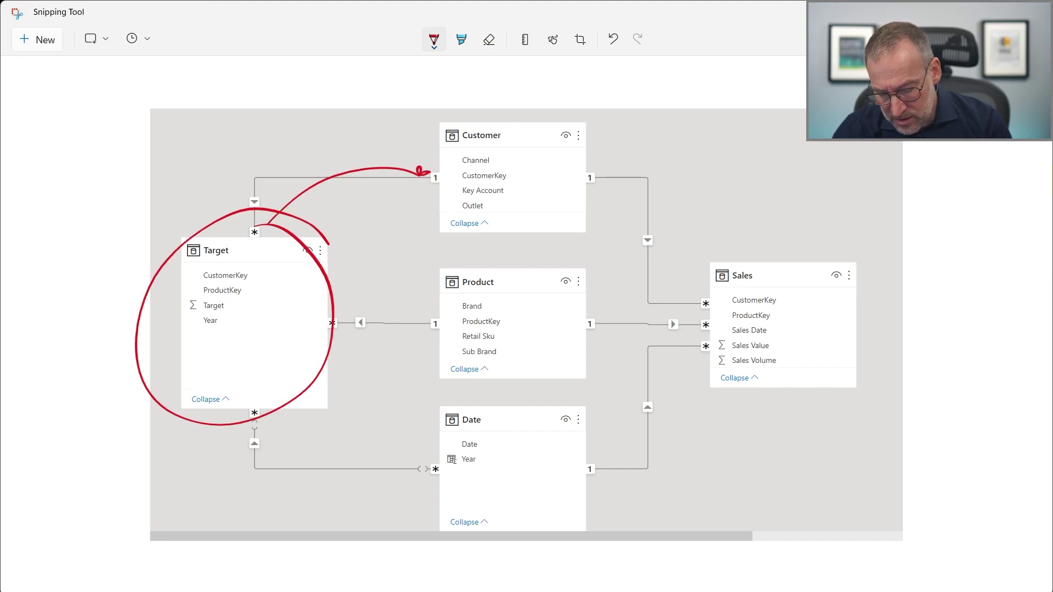
left_click_drag(283, 414, 418, 484)
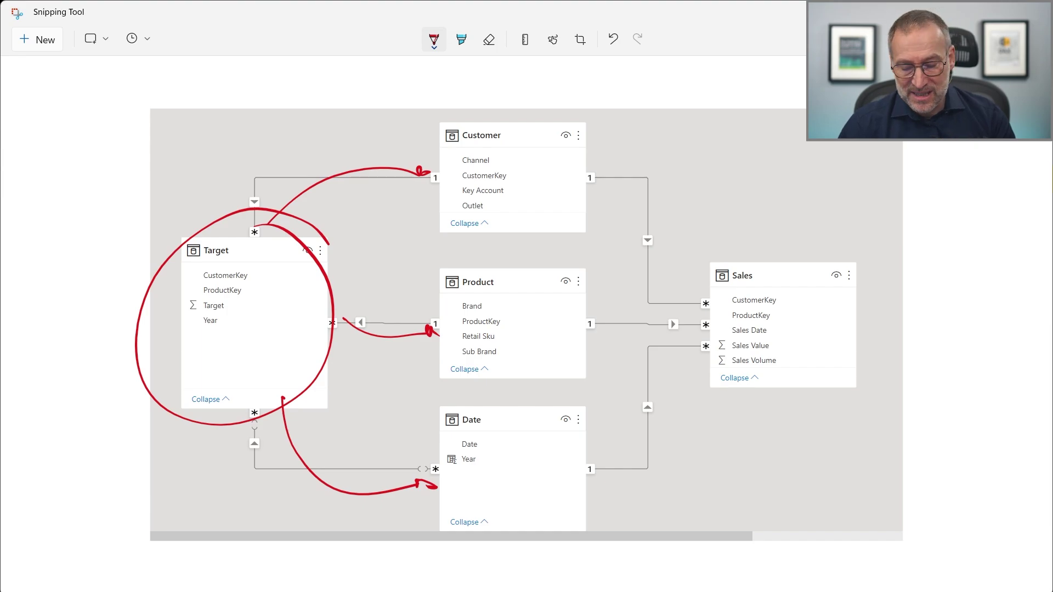
mouse_move(419, 102)
left_mouse_down()
mouse_move(400, 544)
mouse_move(606, 107)
mouse_move(626, 495)
left_mouse_up()
left_click_drag(417, 546, 641, 535)
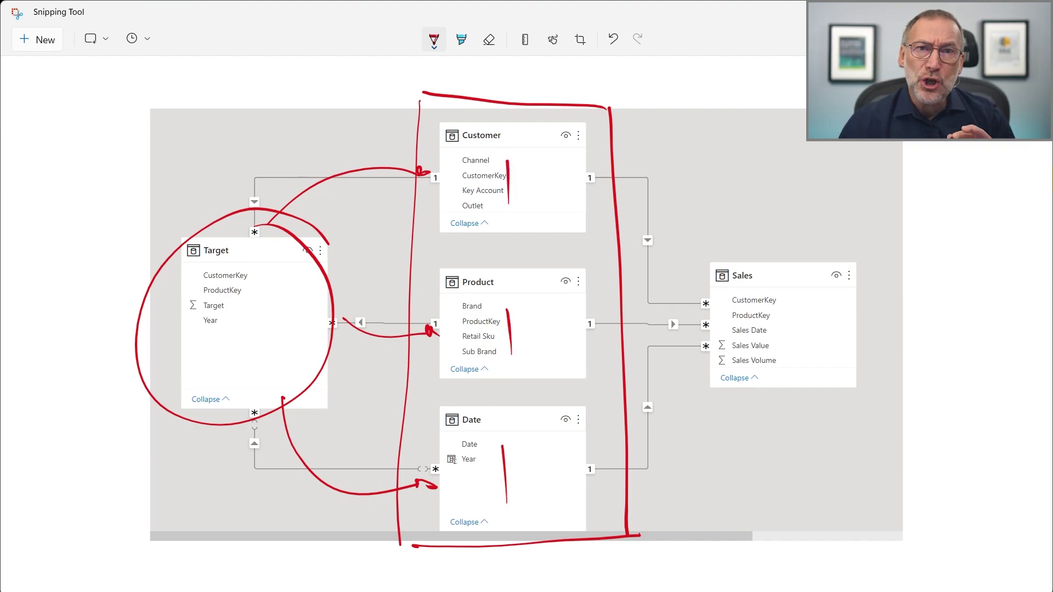
Erase the red circle, arrows, box and marks from the diagram.
left_click(230, 230)
left_click(423, 174)
left_click(617, 207)
left_click(510, 335)
left_click(390, 333)
left_click(384, 492)
left_click(505, 482)
left_click(542, 543)
Circle and frame Target's key columns in red, draw arrows to Customer and Product, and box those two tables together.
mouse_move(311, 242)
left_mouse_down()
mouse_move(181, 244)
mouse_move(279, 221)
mouse_move(419, 160)
left_mouse_up()
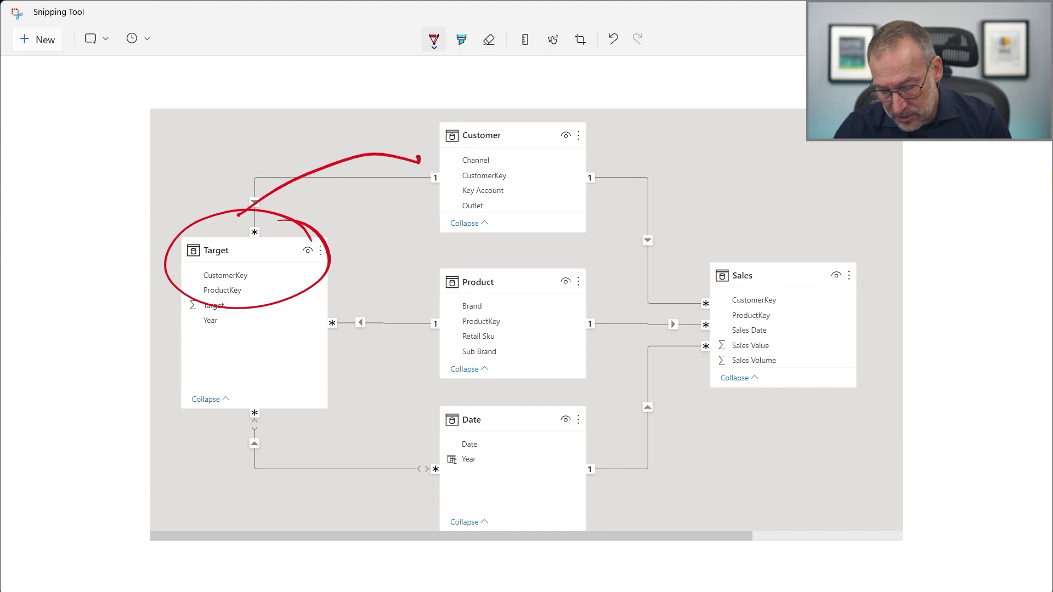
left_click_drag(315, 268, 412, 330)
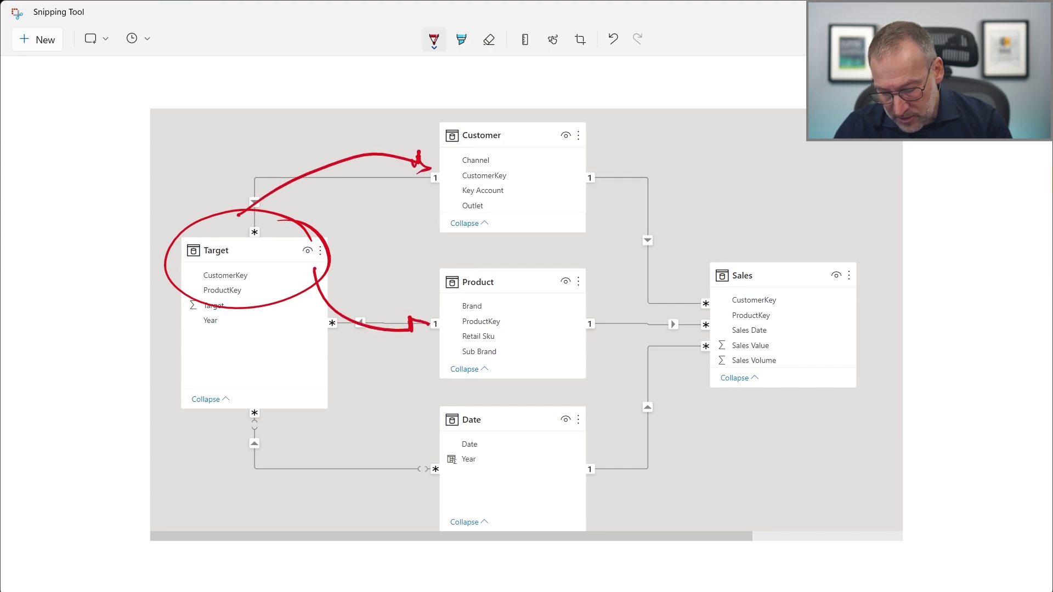
mouse_move(421, 103)
left_mouse_down()
mouse_move(445, 395)
mouse_move(548, 117)
left_mouse_up()
left_click_drag(595, 231, 603, 375)
left_click_drag(429, 384, 604, 377)
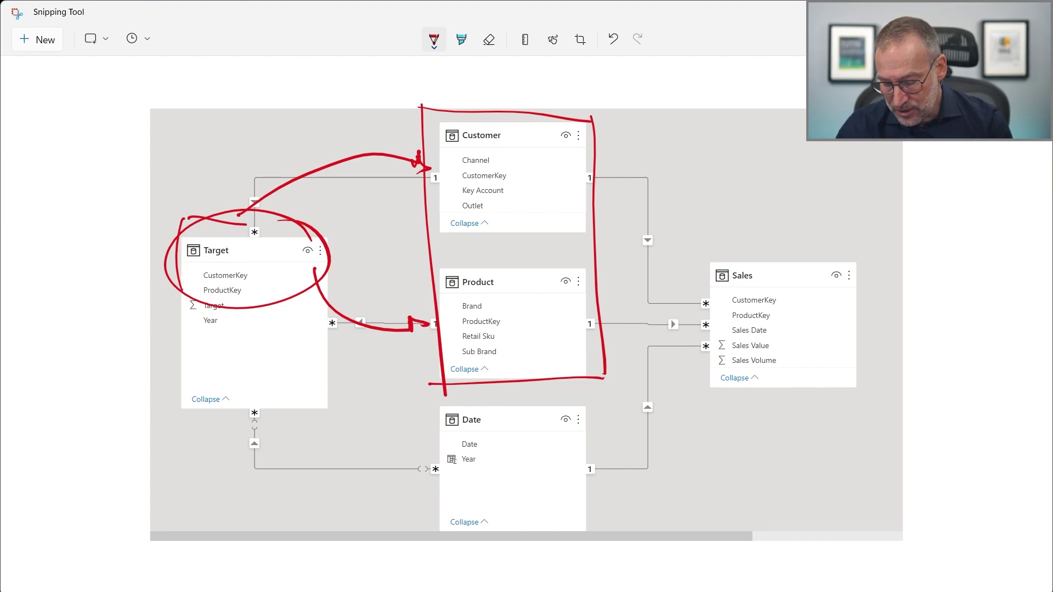
left_click_drag(199, 292, 345, 297)
Circle the Customer and Product tables with the blue highlighter and draw a red arrow from them to Sales.
left_click(462, 38)
mouse_move(573, 158)
left_mouse_down()
mouse_move(551, 106)
mouse_move(423, 353)
mouse_move(567, 119)
left_mouse_up()
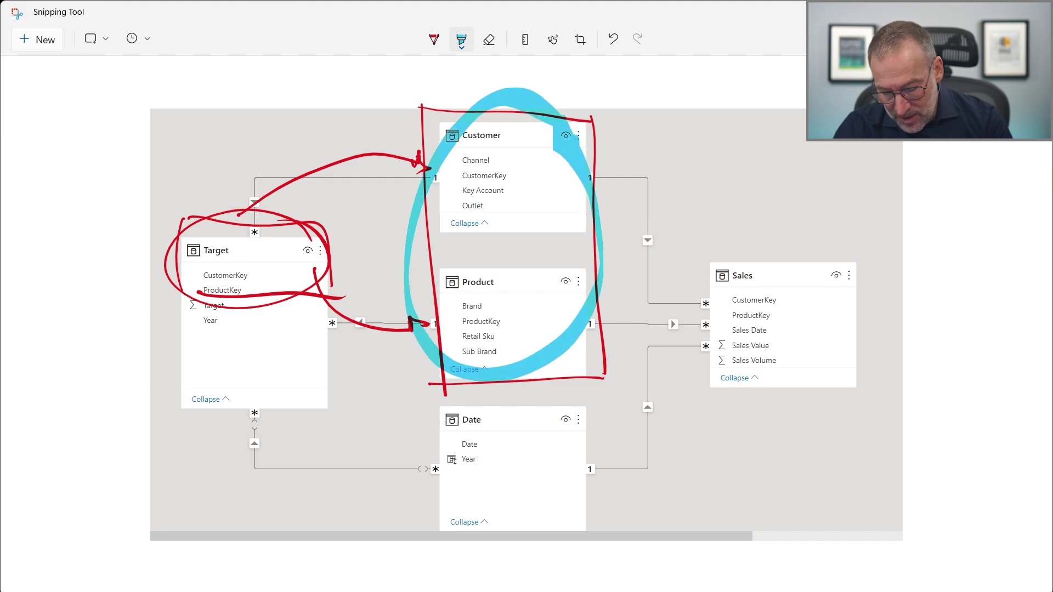
left_click(434, 40)
mouse_move(620, 97)
left_mouse_down()
mouse_move(719, 116)
mouse_move(764, 242)
left_mouse_up()
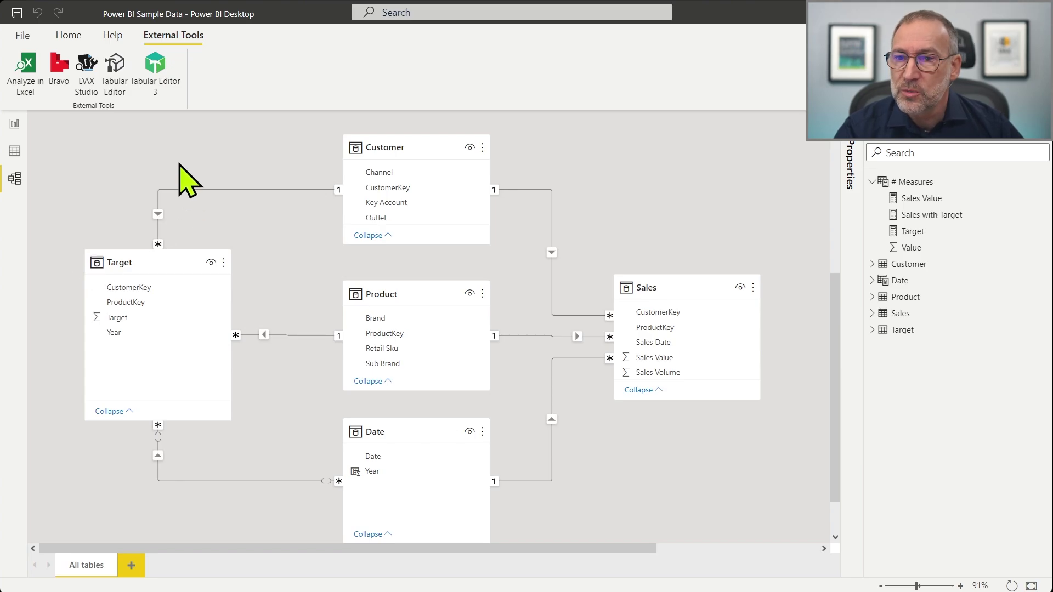
Return to the report and duplicate Page 1.
left_click(14, 125)
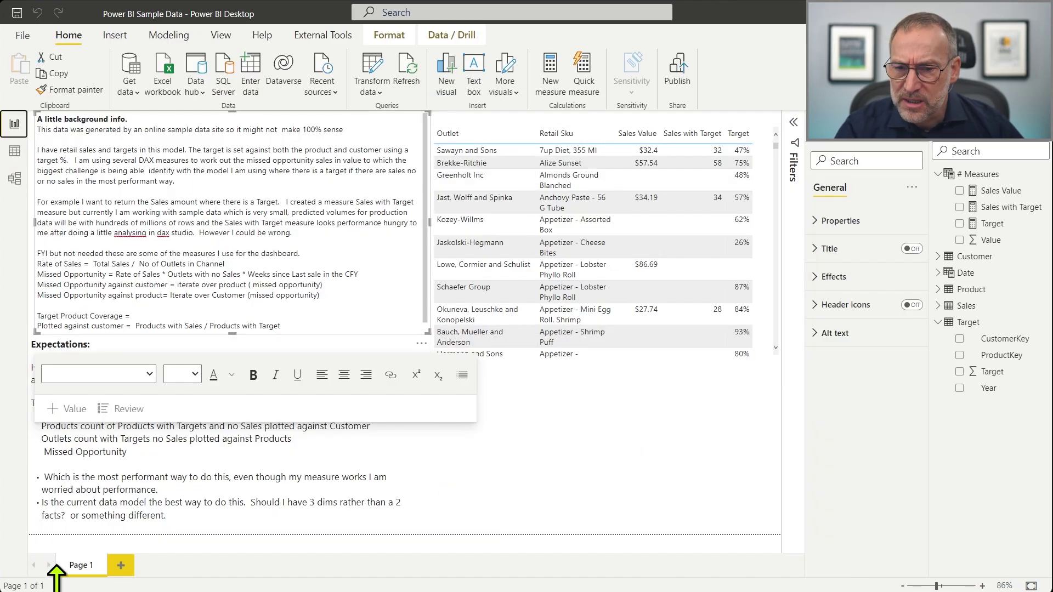
right_click(74, 573)
left_click(115, 543)
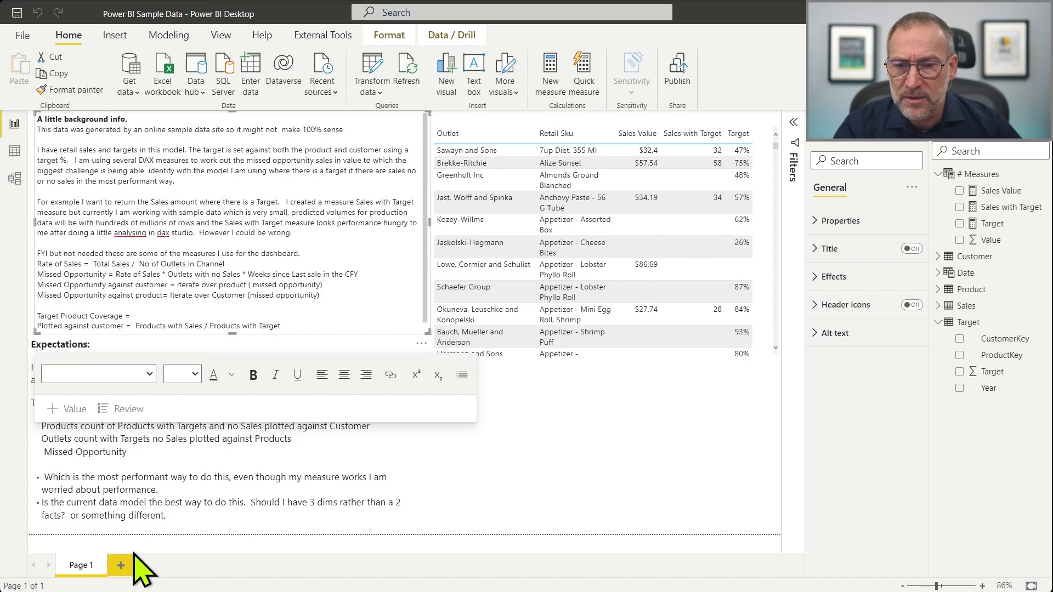
Delete the Expectations and background info text boxes from the duplicated page.
left_click(386, 307)
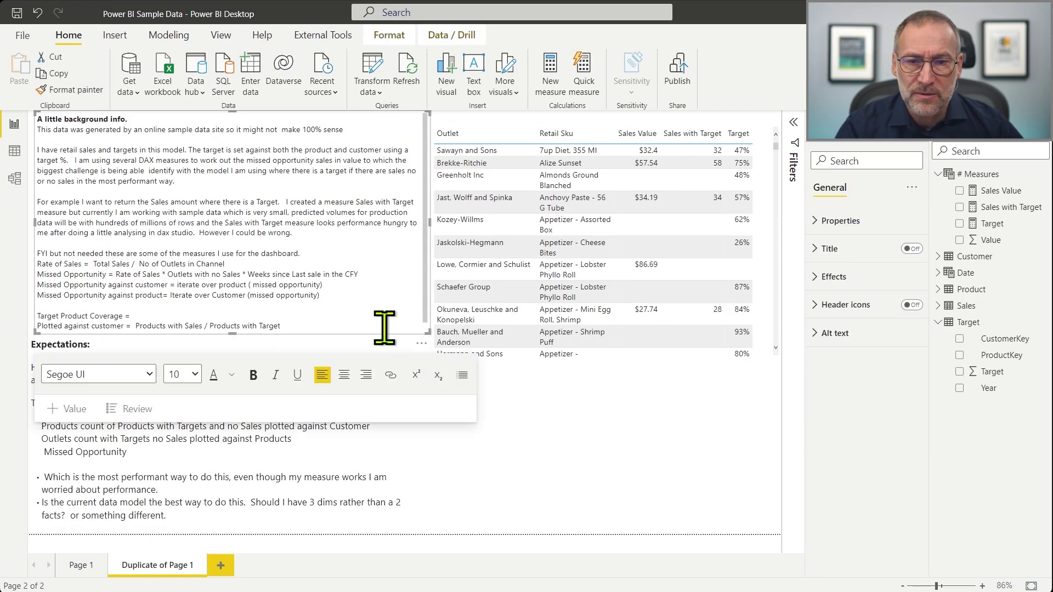
left_click(275, 339)
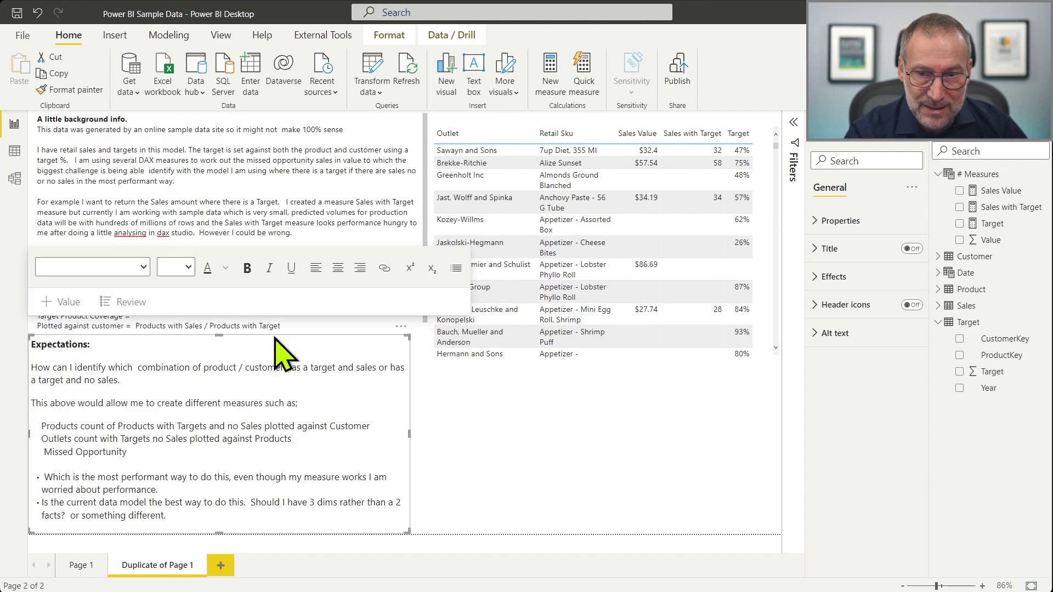
key("Delete")
left_click(332, 330)
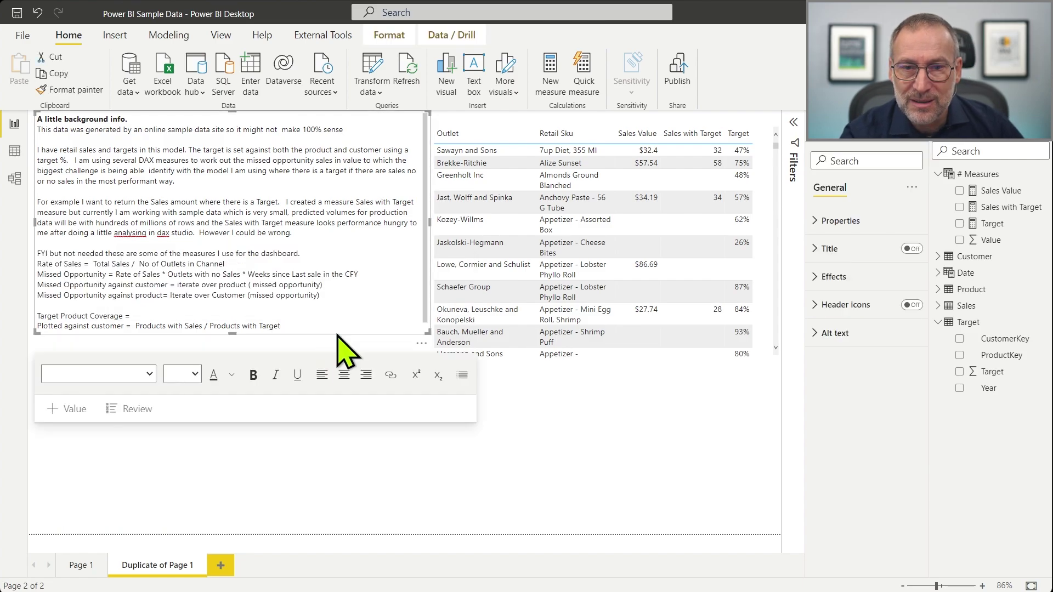
key("Delete")
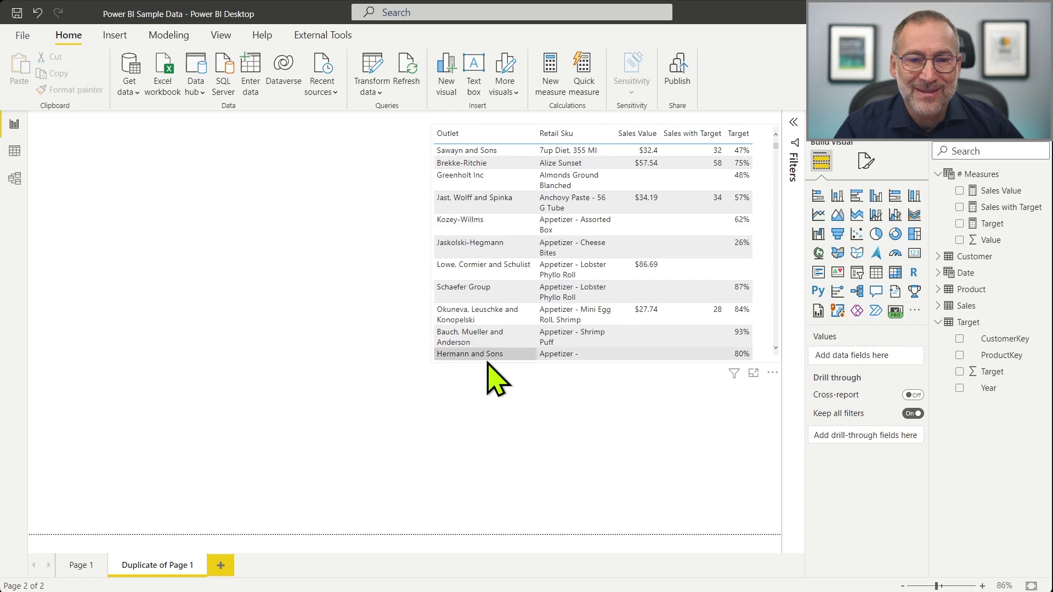
Move the table visual into the space left by the text boxes and enlarge it across most of the page.
left_click(510, 354)
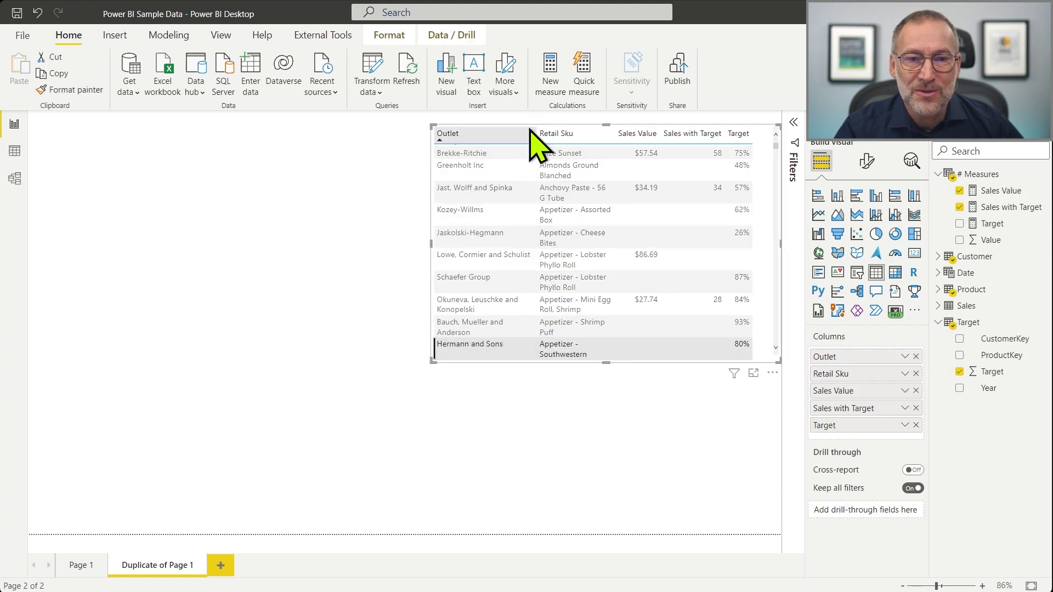
left_click_drag(766, 259, 407, 306)
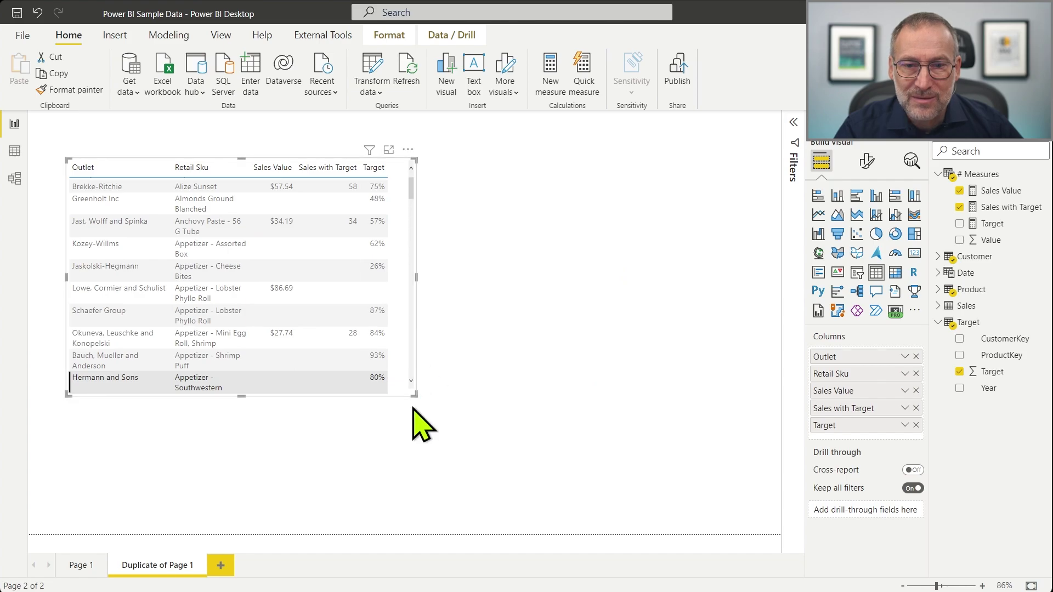
left_click_drag(412, 396, 642, 498)
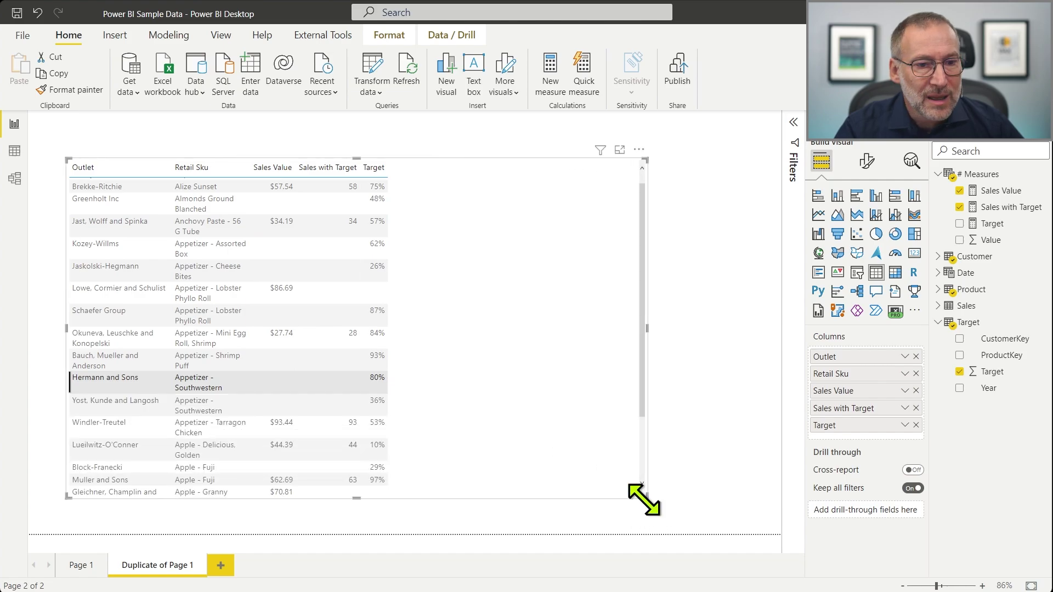
Set the font size of the table's values to 17.
left_click(870, 164)
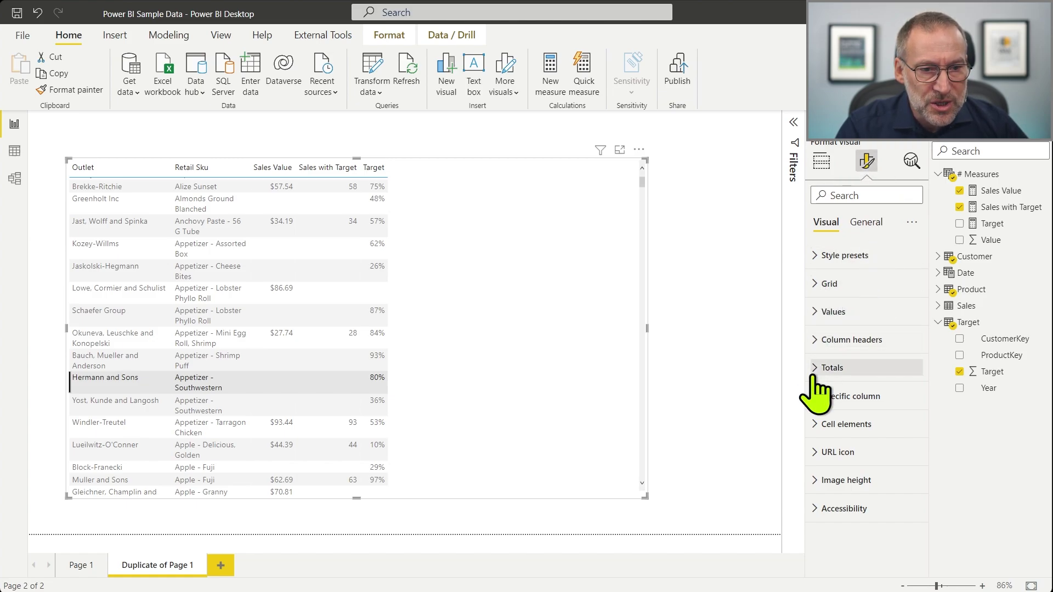
left_click(820, 313)
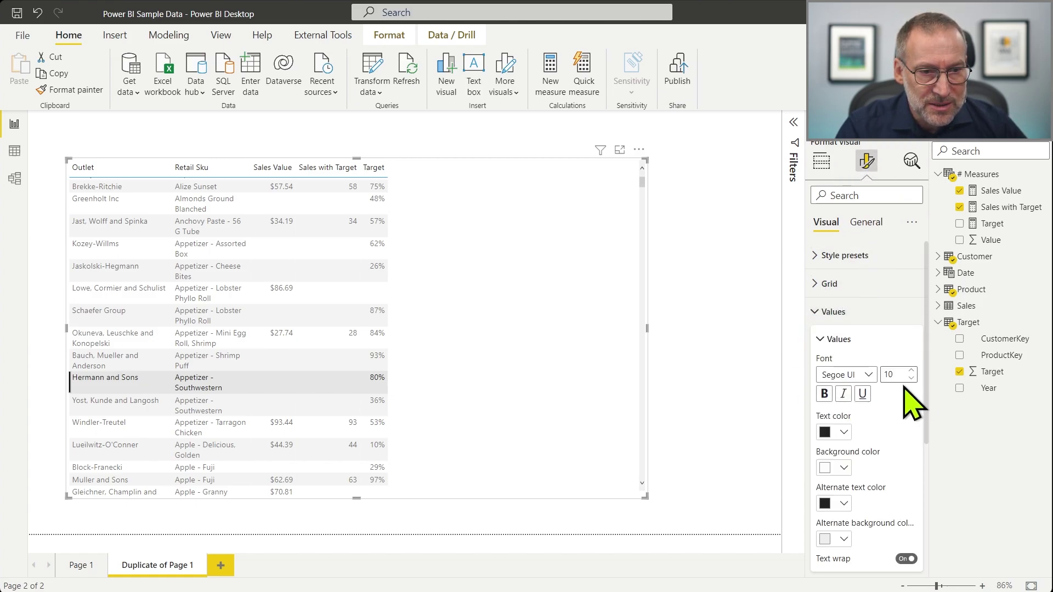
left_click(898, 374)
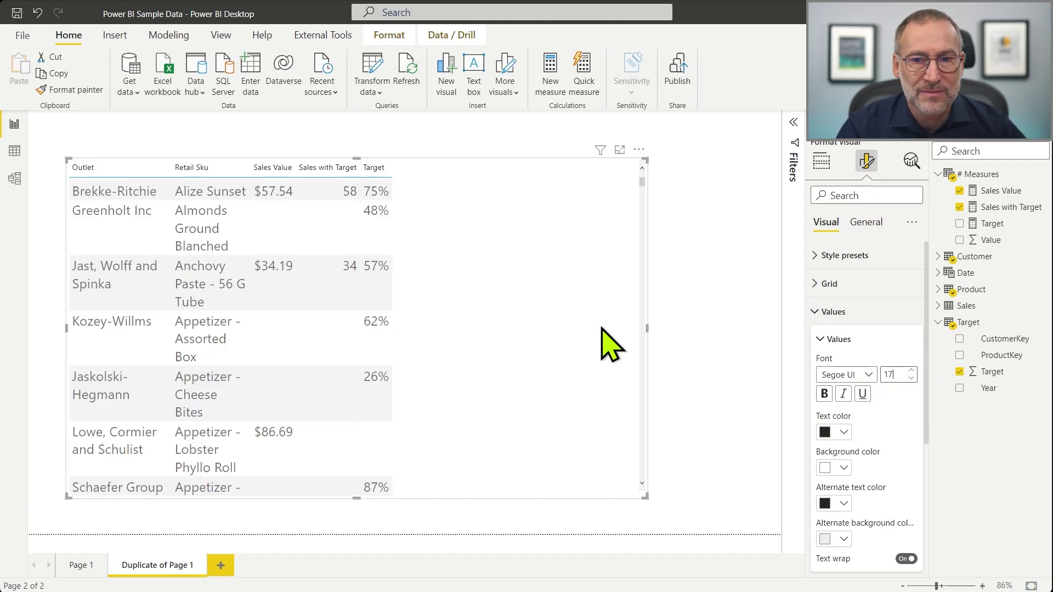
Widen the table's Retail Sku column to fit product names on one line, with rows sorted ascending by Retail Sku.
left_click(174, 168)
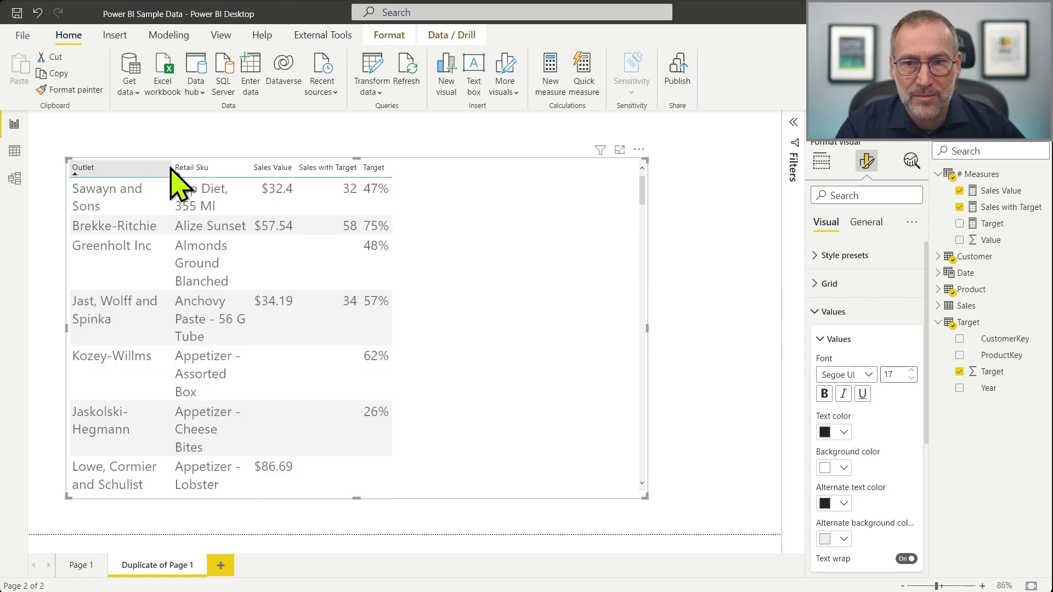
left_click(248, 169)
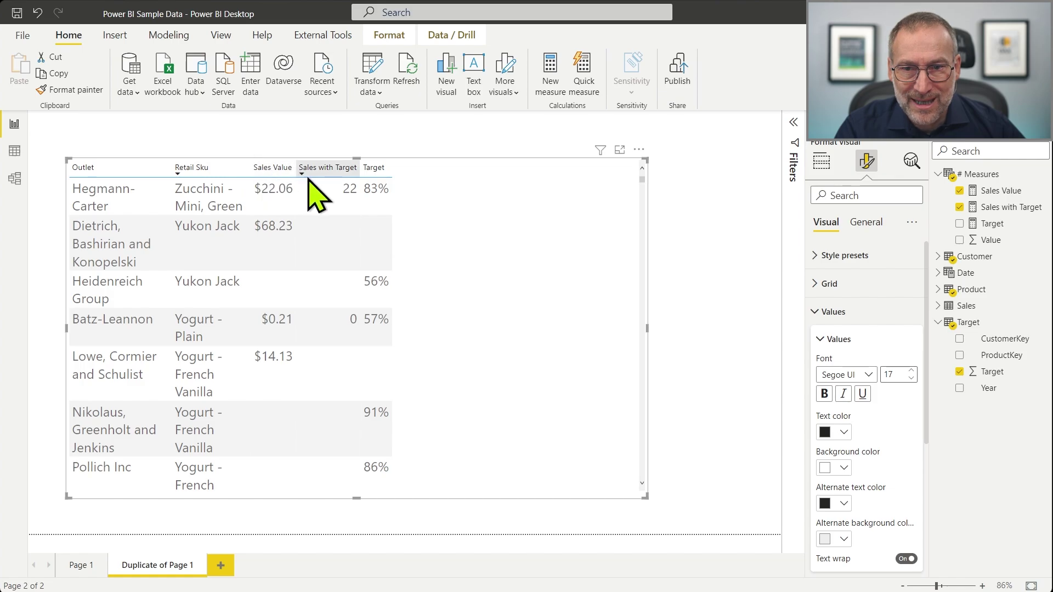
left_click(248, 168)
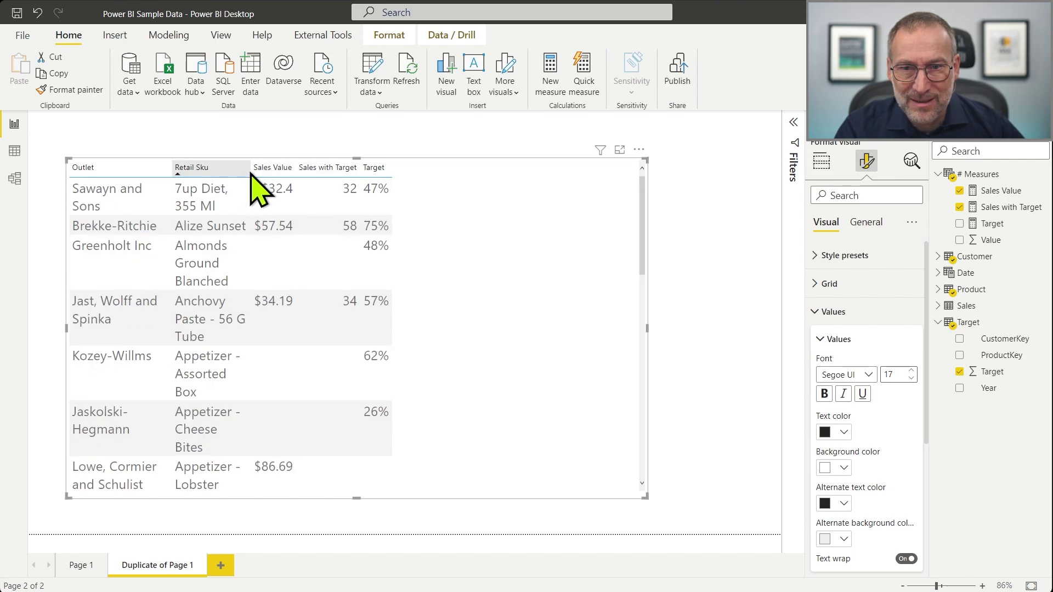
left_click_drag(250, 169, 431, 170)
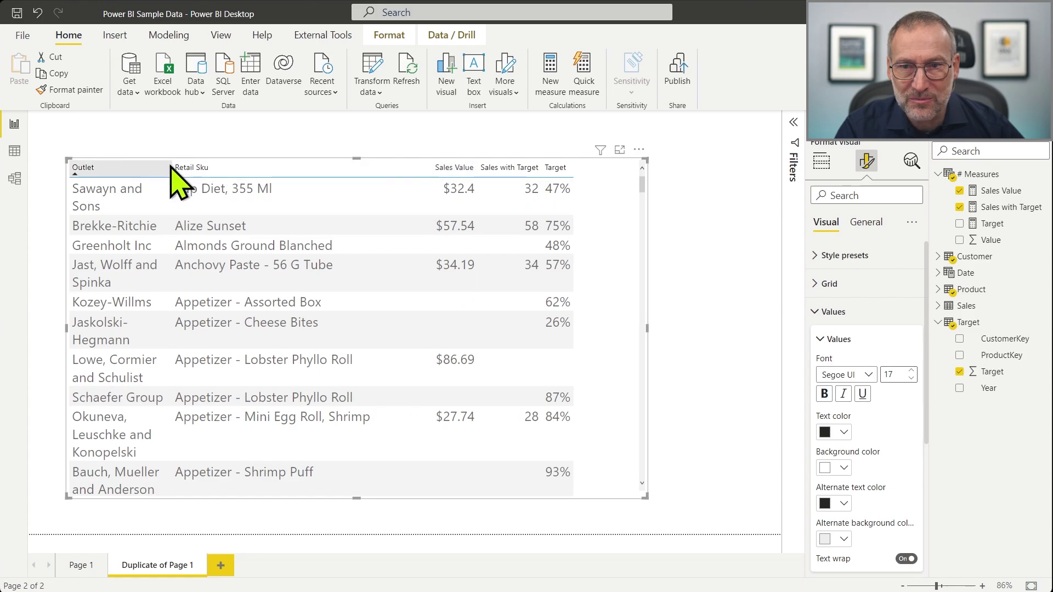
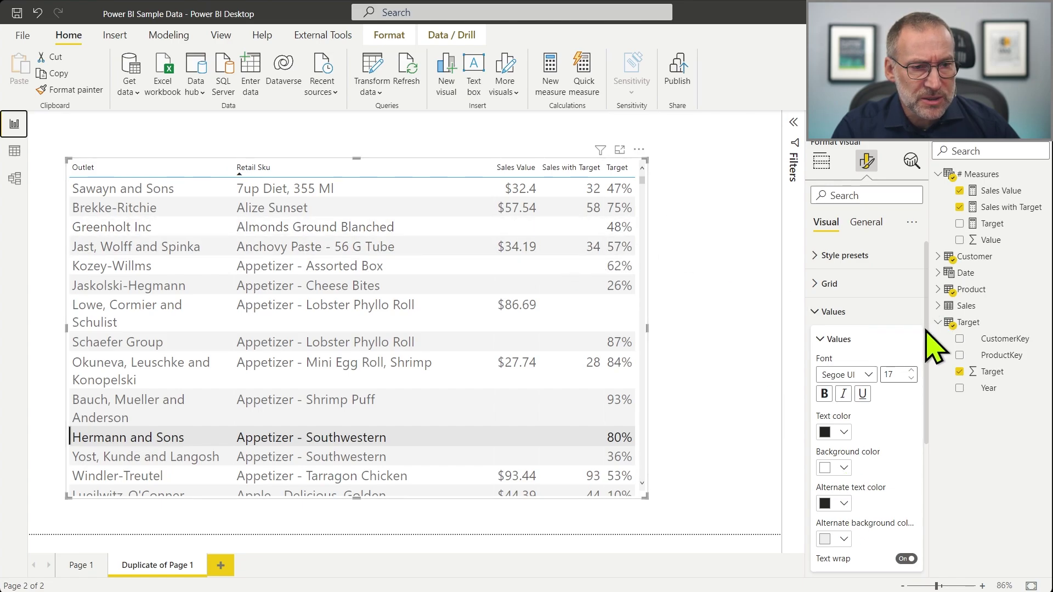
Remove the Sales Value and Target columns from the table, leaving Outlet, Retail Sku and Sales with Target.
left_click(821, 162)
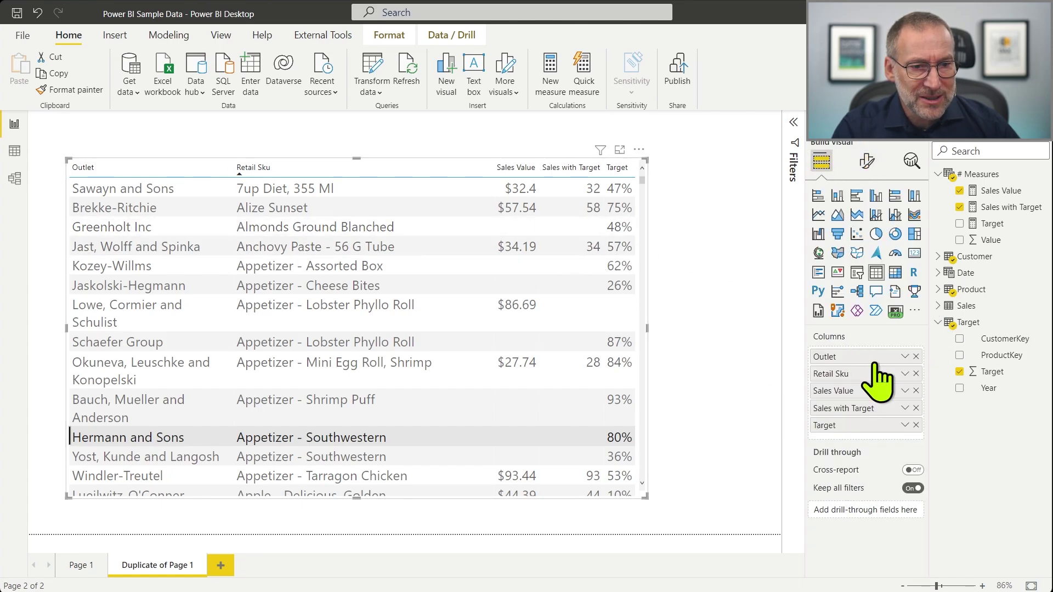
left_click(916, 390)
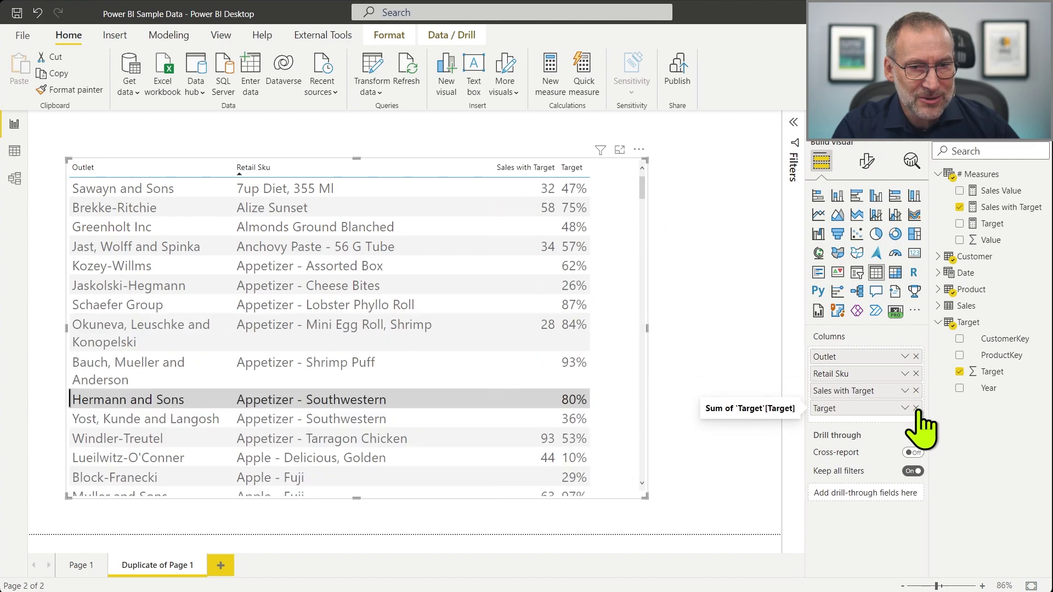
left_click(915, 408)
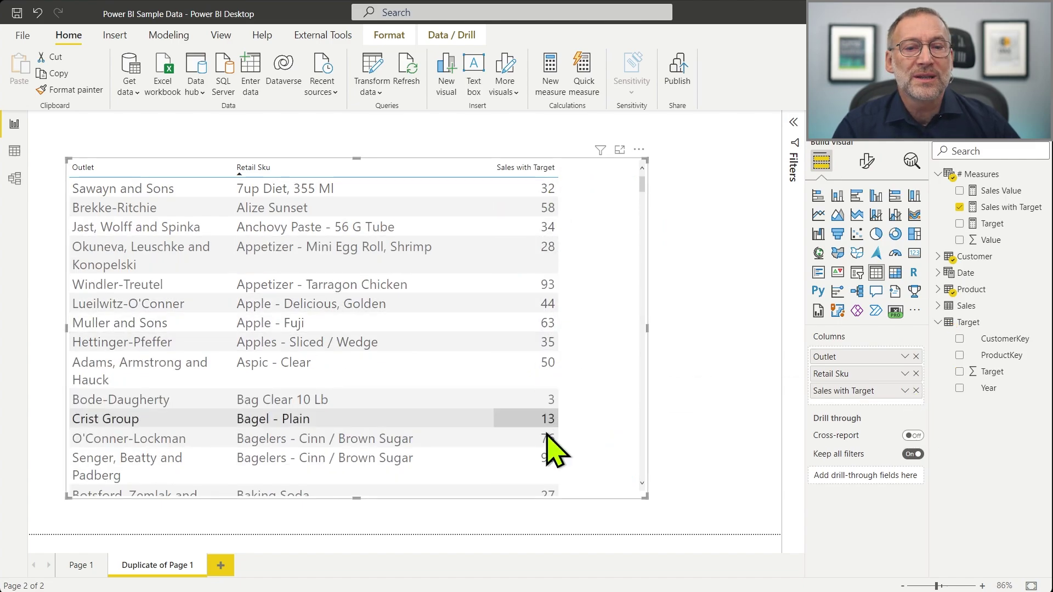
Open the Sales with Target measure's formula and copy its entire DAX code.
left_click(992, 209)
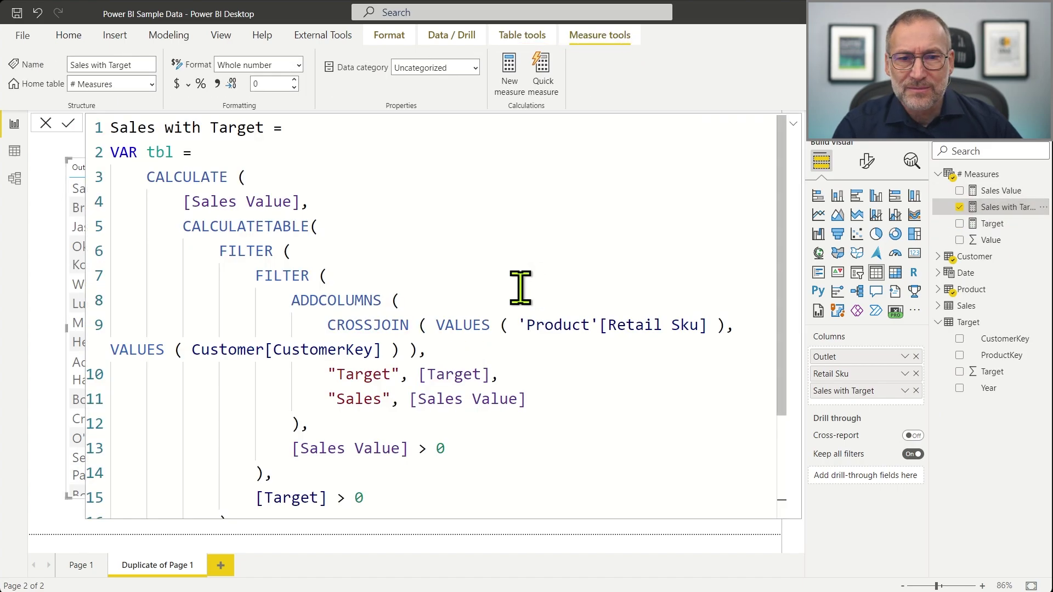
scroll(465, 310, "down", 5)
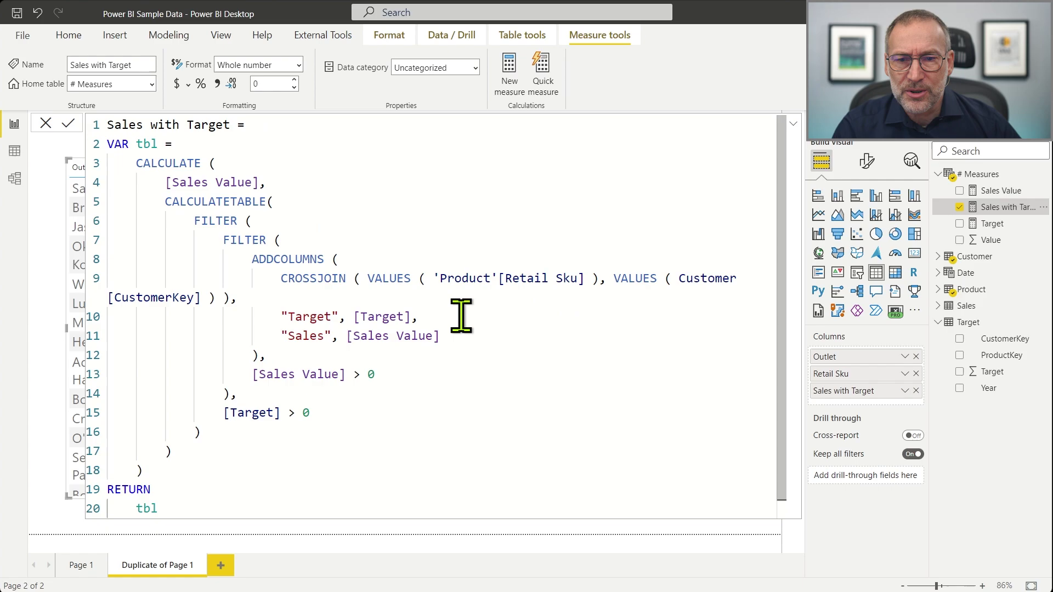
scroll(461, 315, "down", 1)
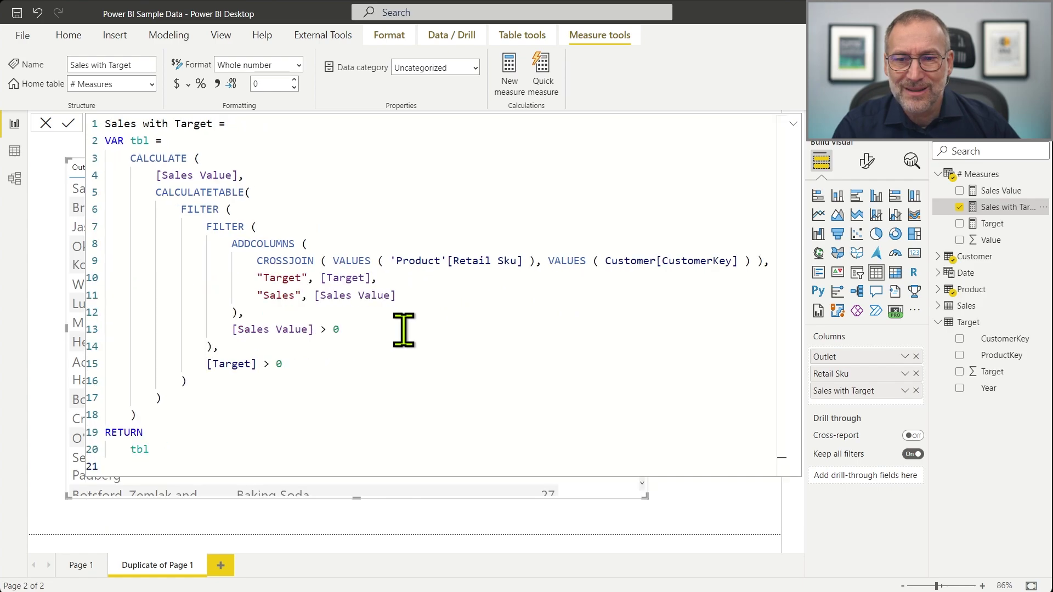
left_click_drag(178, 455, 23, 153)
key("ctrl+c")
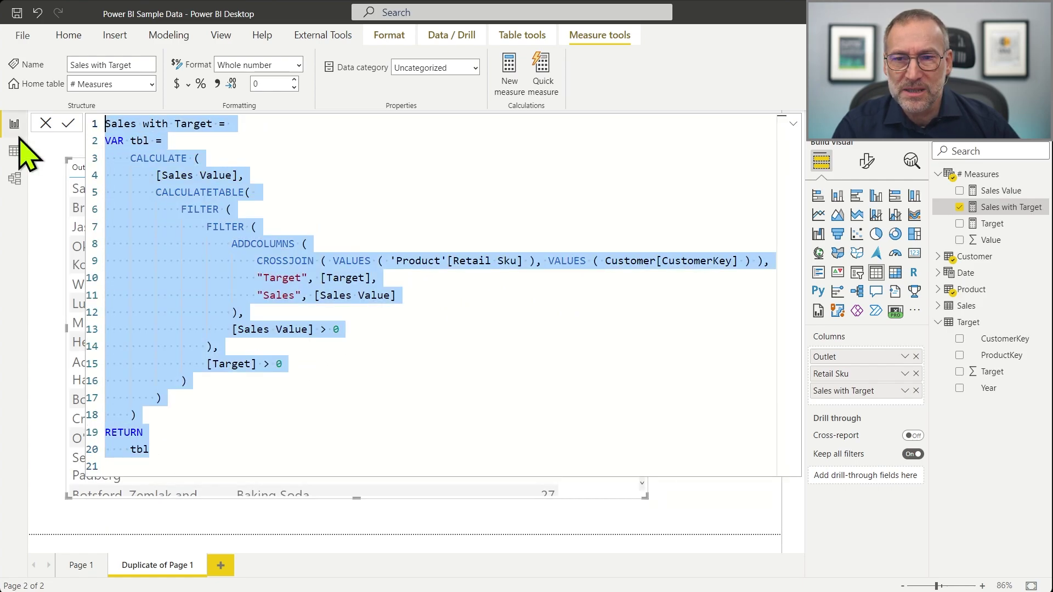
Launch DAX Studio on this model and paste the measure code into the query, formatting it and enlarging the editor to show it all.
left_click(322, 35)
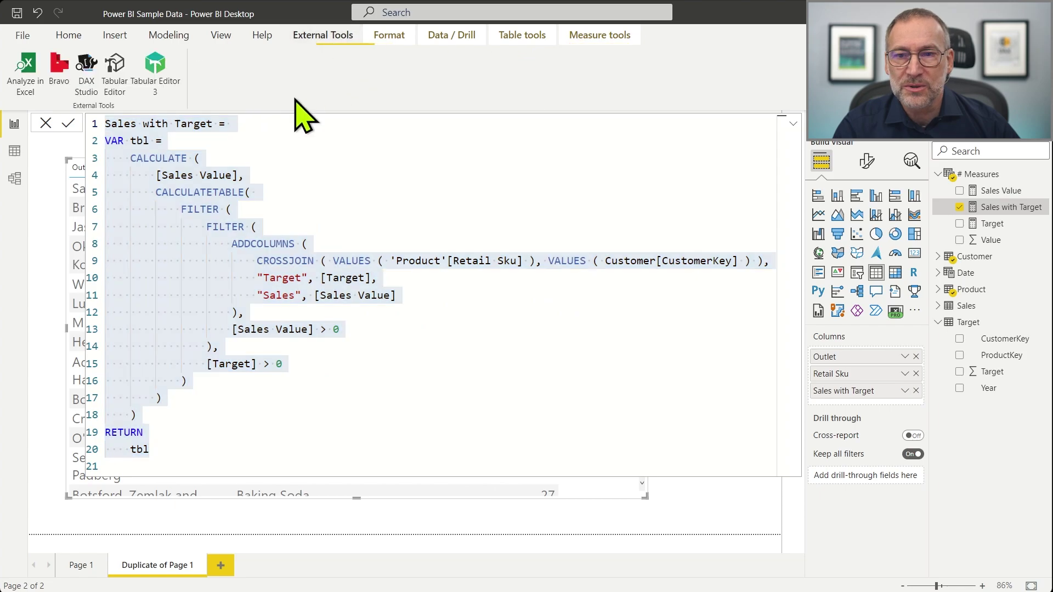
left_click(87, 77)
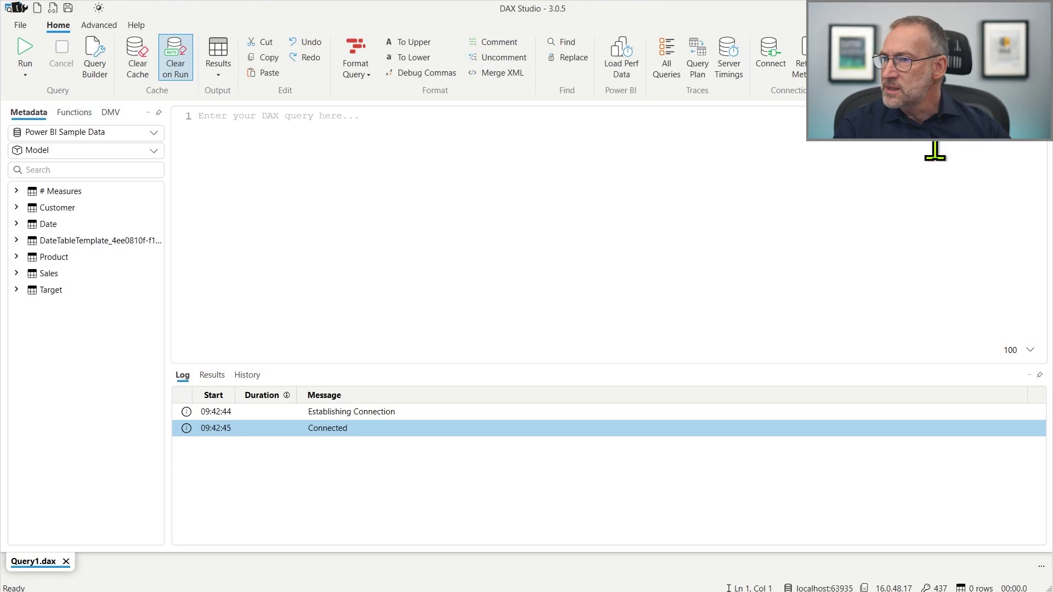
key("ctrl+v")
scroll(301, 278, "up", 6)
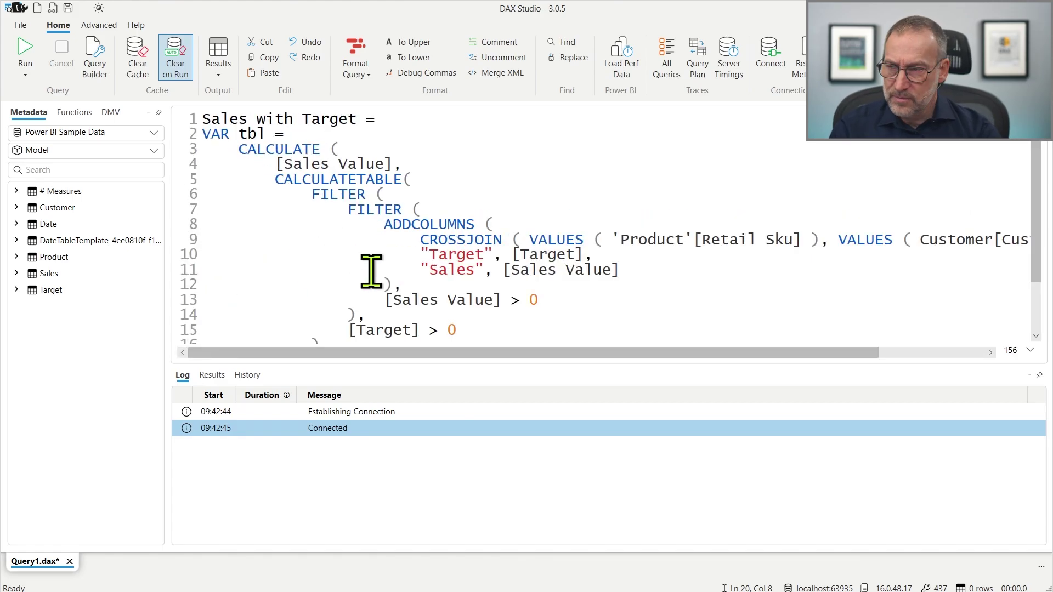
key("F6")
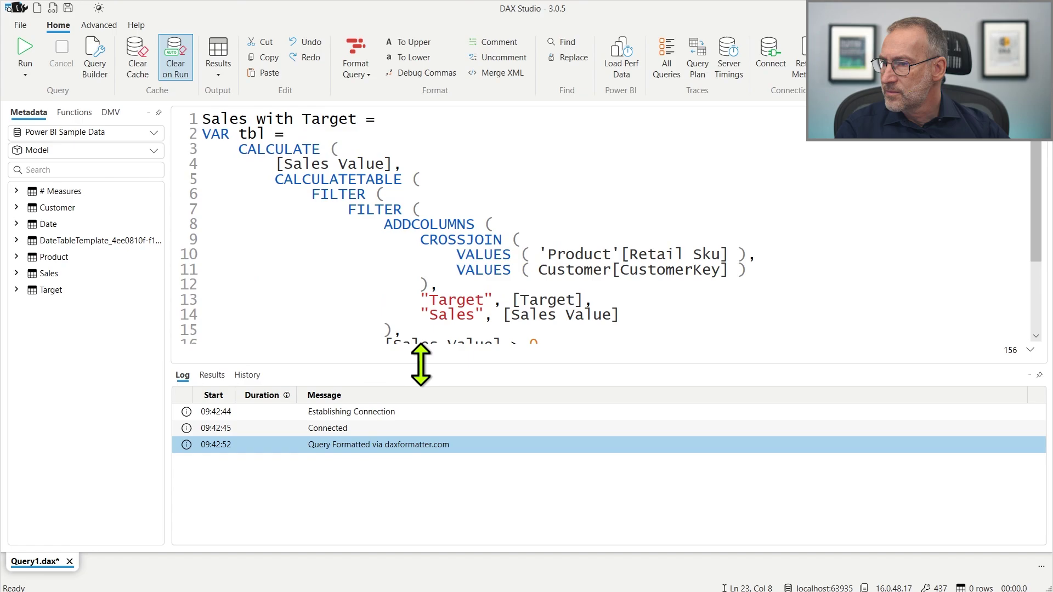
left_click_drag(419, 365, 404, 502)
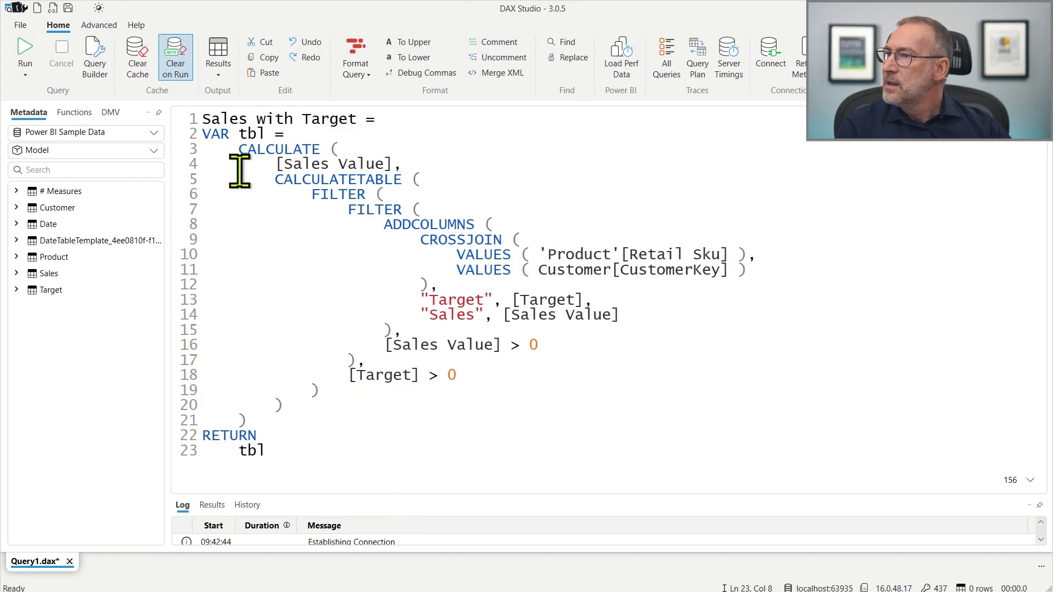
Remove the VAR tbl and RETURN tbl lines so the measure is a plain CALCULATE expression, and reformat the code with short lines.
left_click(303, 135)
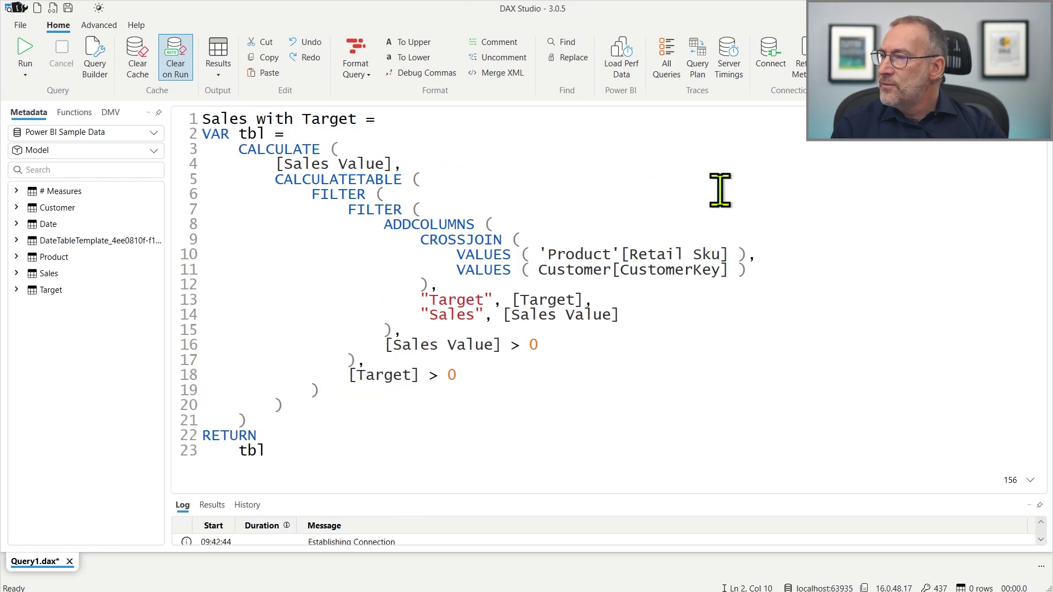
key("shift+Home")
key("Down")
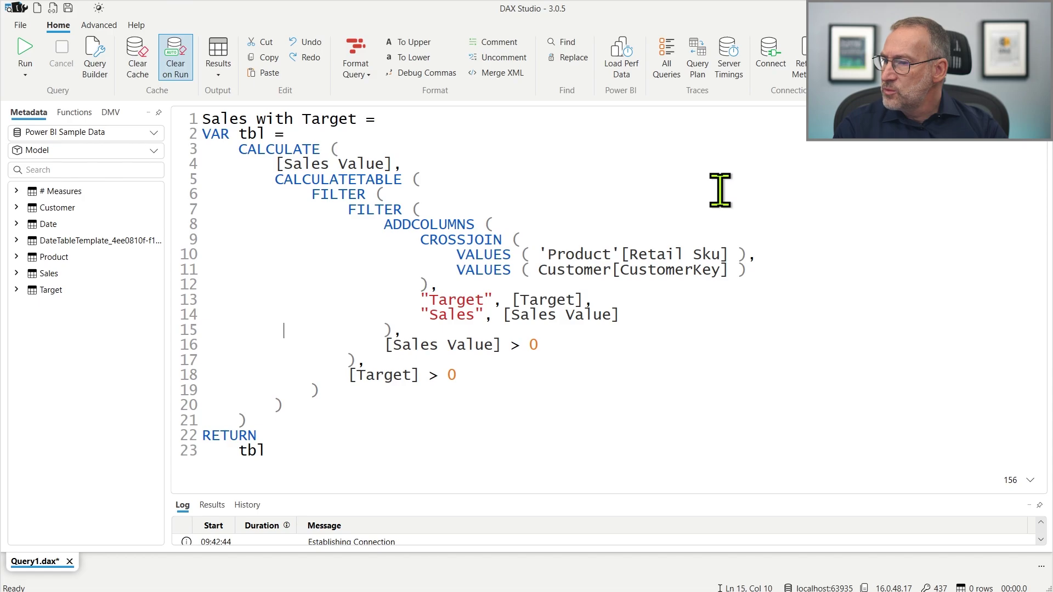
key("Down")
key("shift+Down")
key("Delete")
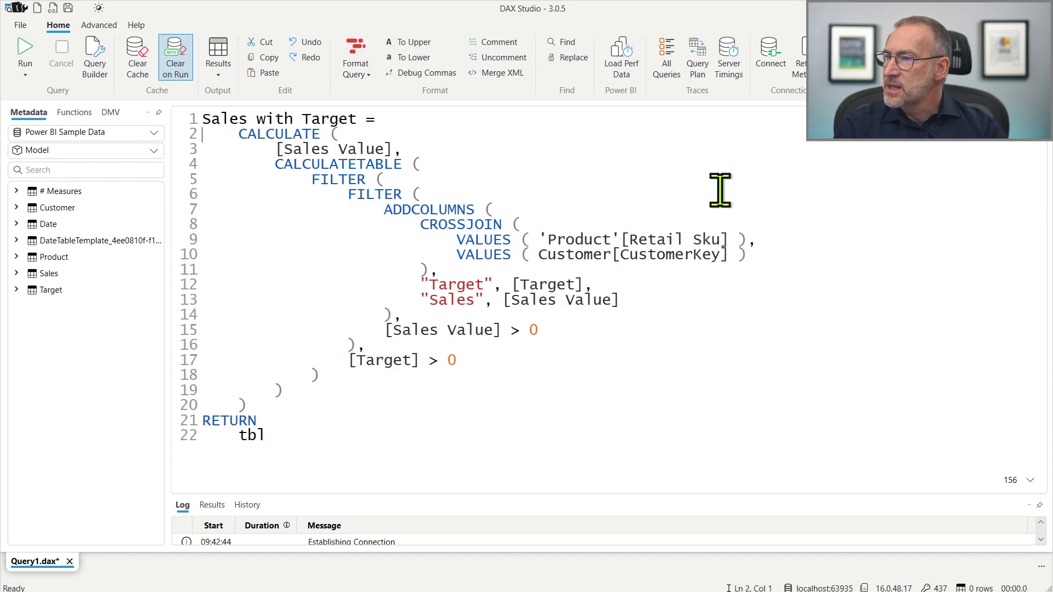
key("Delete")
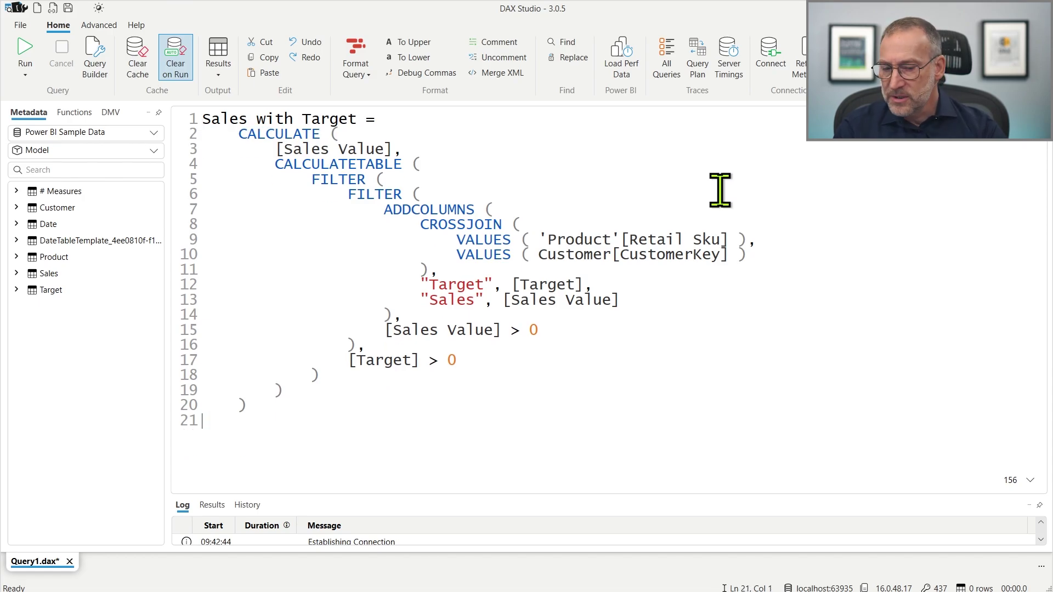
key("F6")
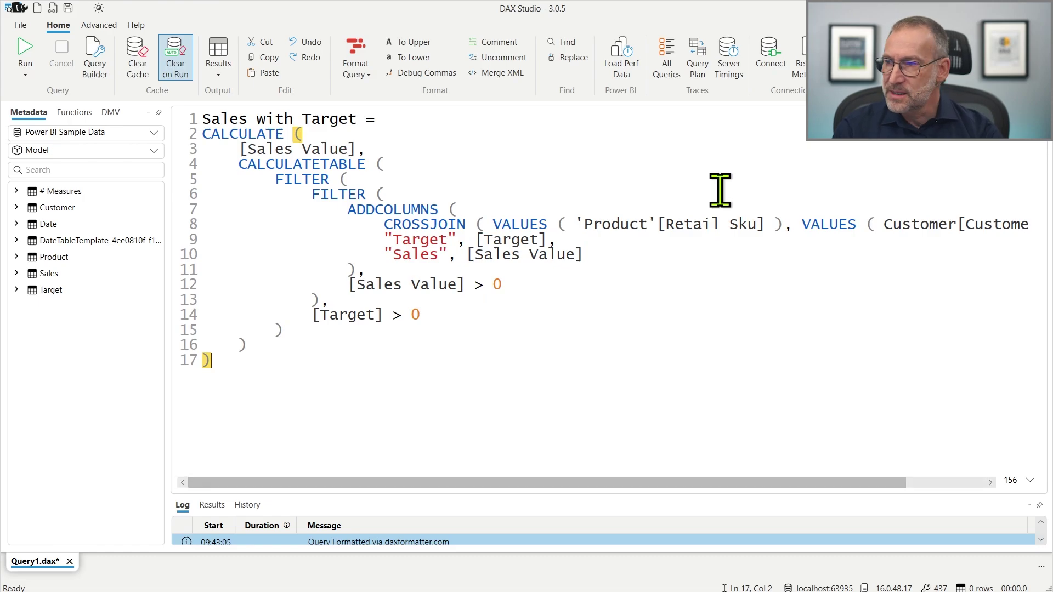
key("ctrl+F6")
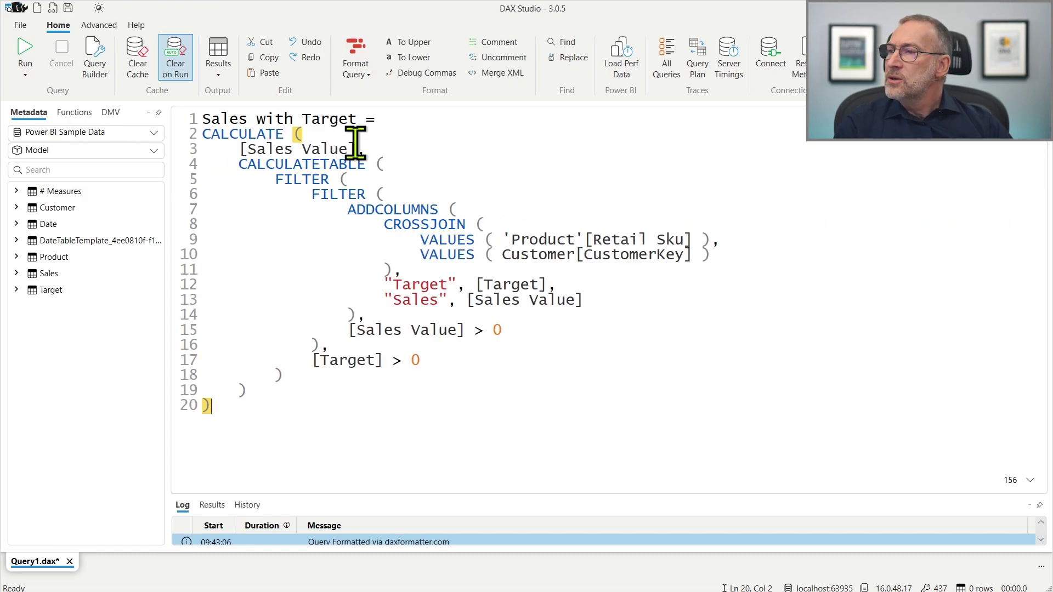
Examine the measure's Sales Value expression, its CALCULATETABLE filter and the CROSSJOIN of Retail Sku and CustomerKey values.
left_click(394, 120)
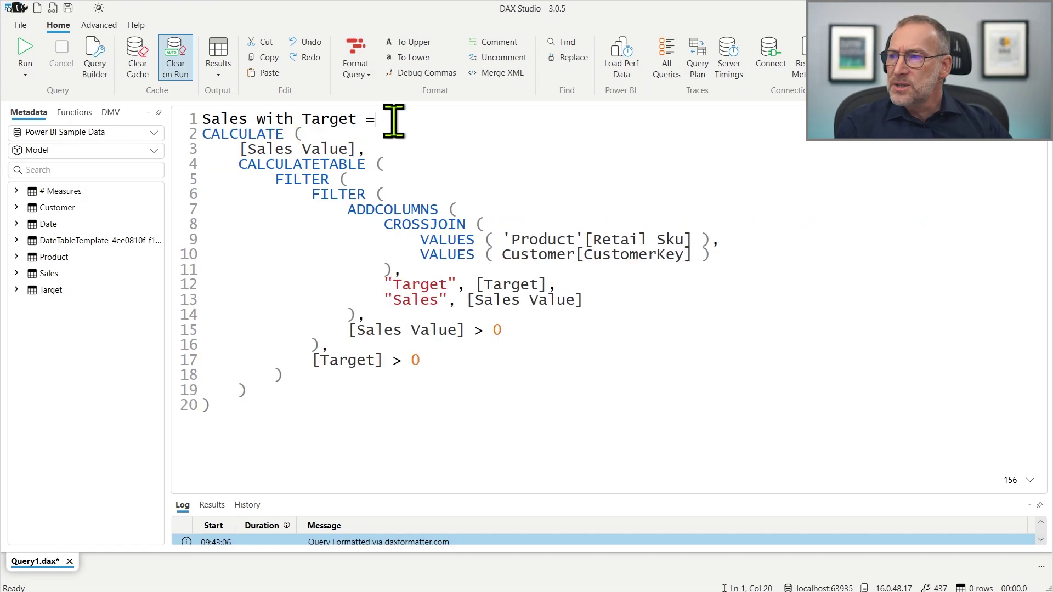
left_click_drag(241, 149, 354, 156)
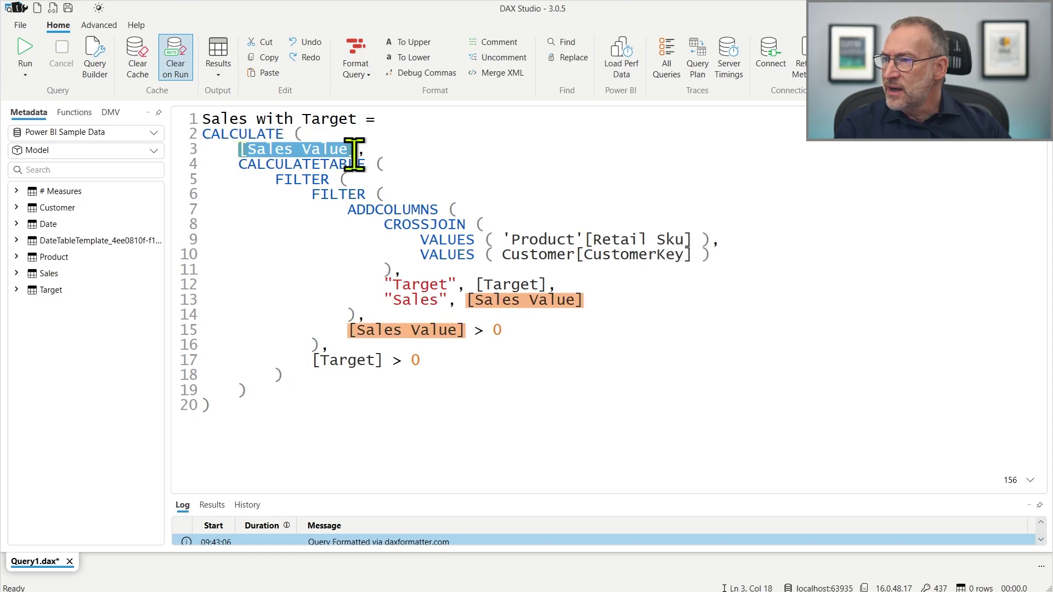
left_click(394, 163)
left_click(249, 164)
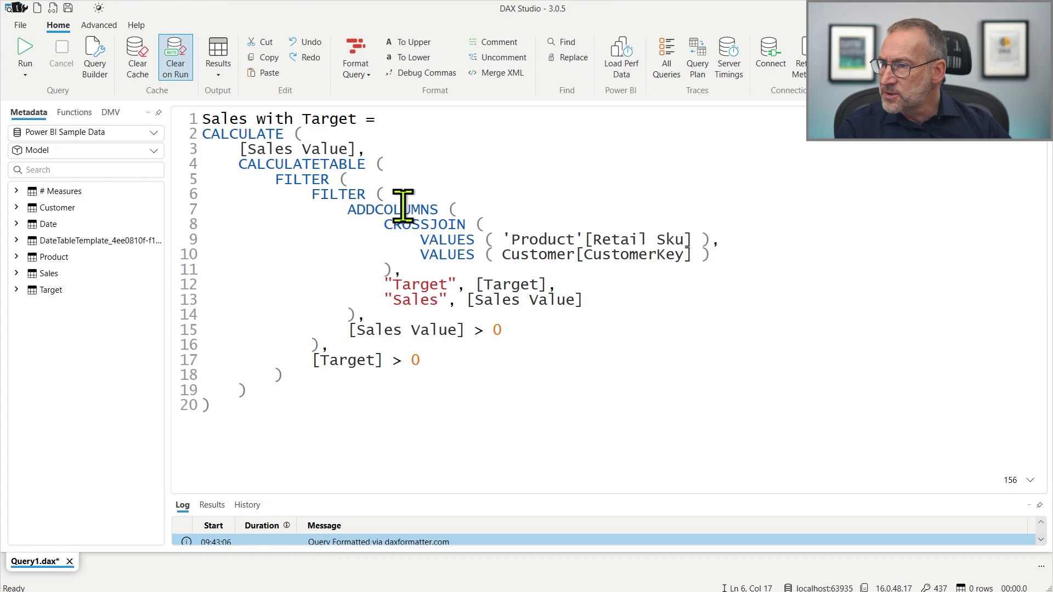
left_click_drag(425, 269, 176, 235)
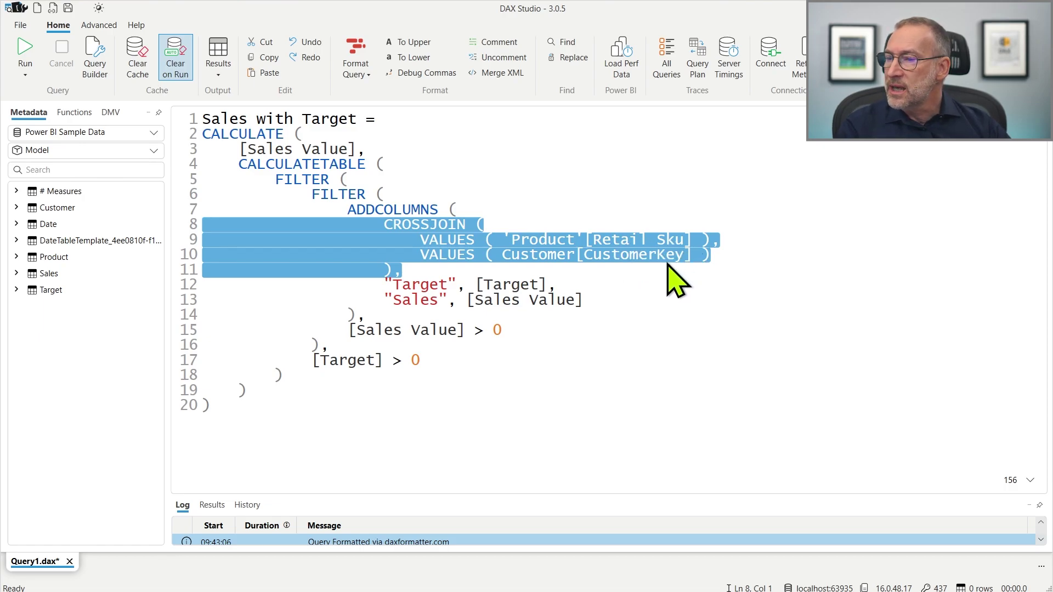
left_click(403, 223)
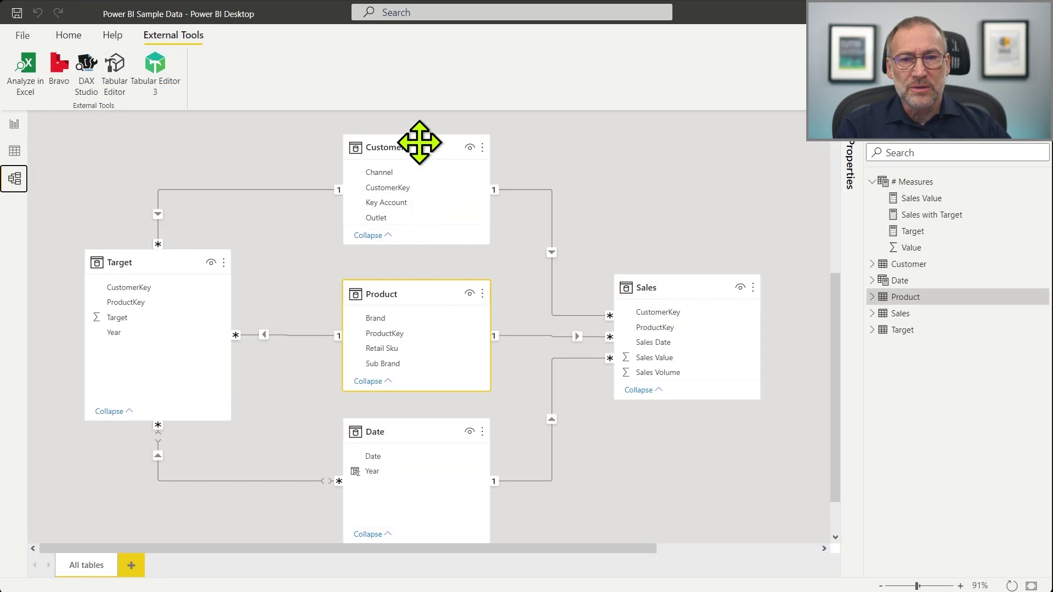
Switch to the Power BI Desktop model diagram and inspect the Customer and Product tables with their relationships.
left_click(419, 142)
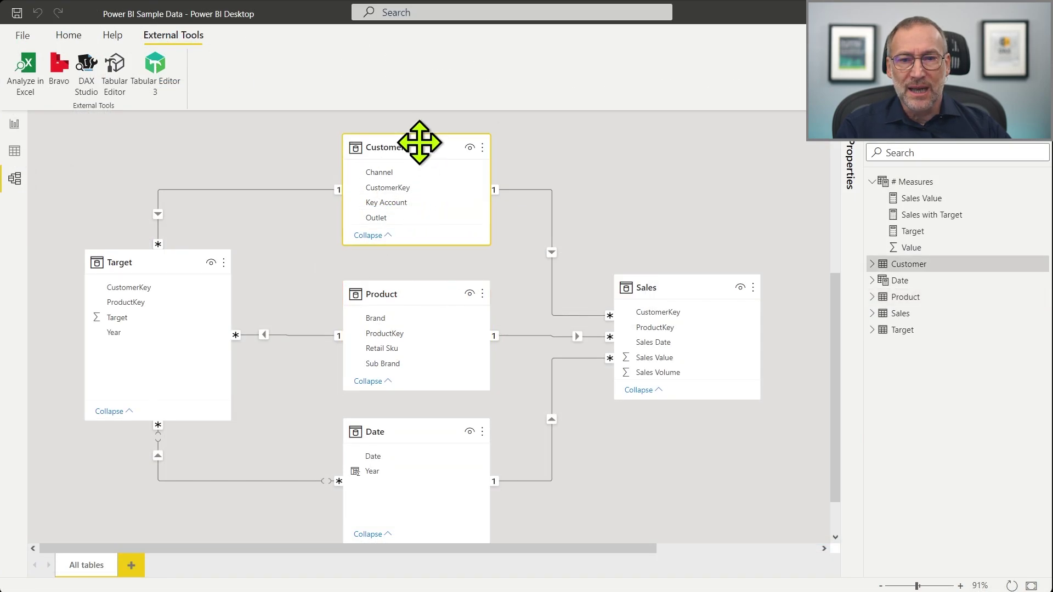
left_click(394, 291)
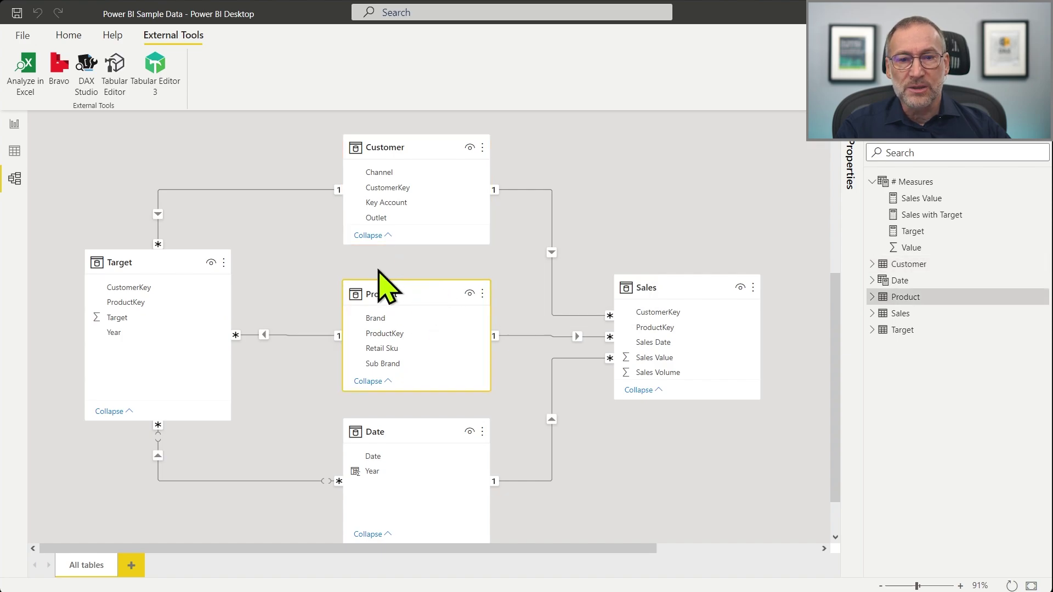
left_click(405, 151)
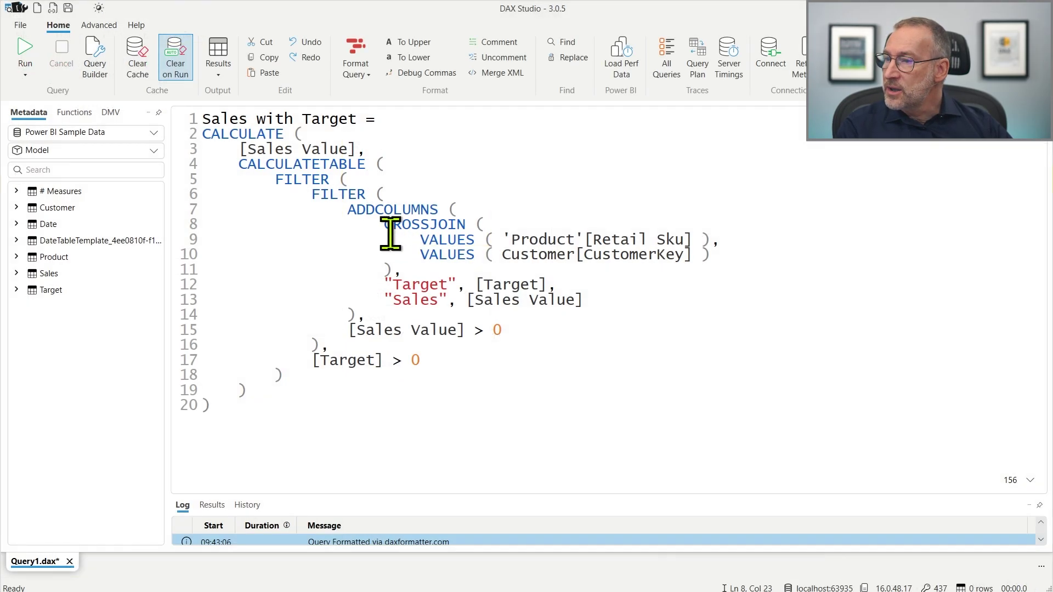
Return to DAX Studio and examine the Target and Sales columns that ADDCOLUMNS adds to the crossjoin.
left_click(576, 284)
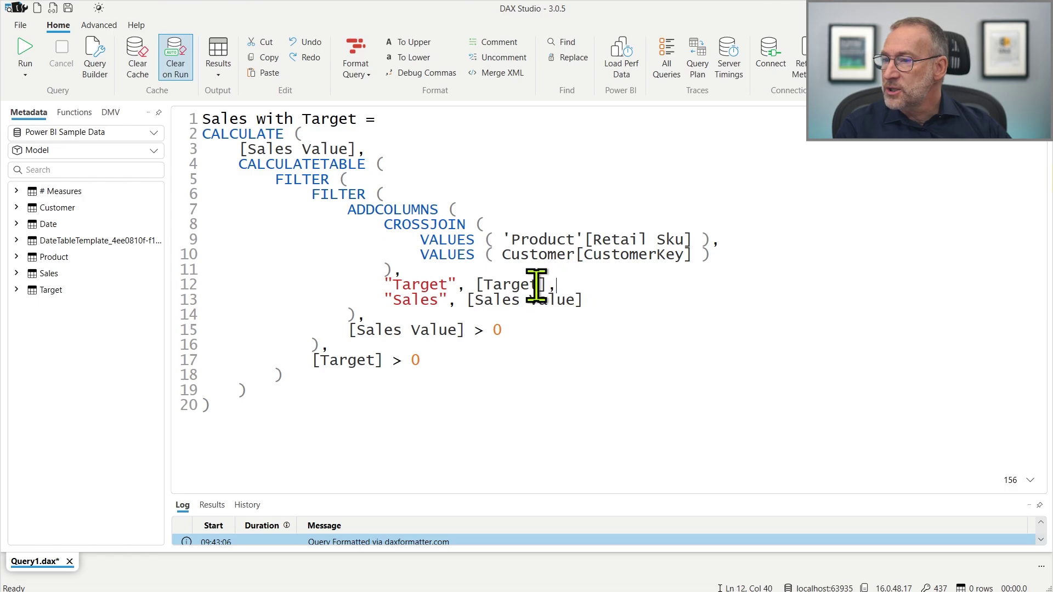
left_click_drag(553, 284, 379, 285)
left_click(619, 300)
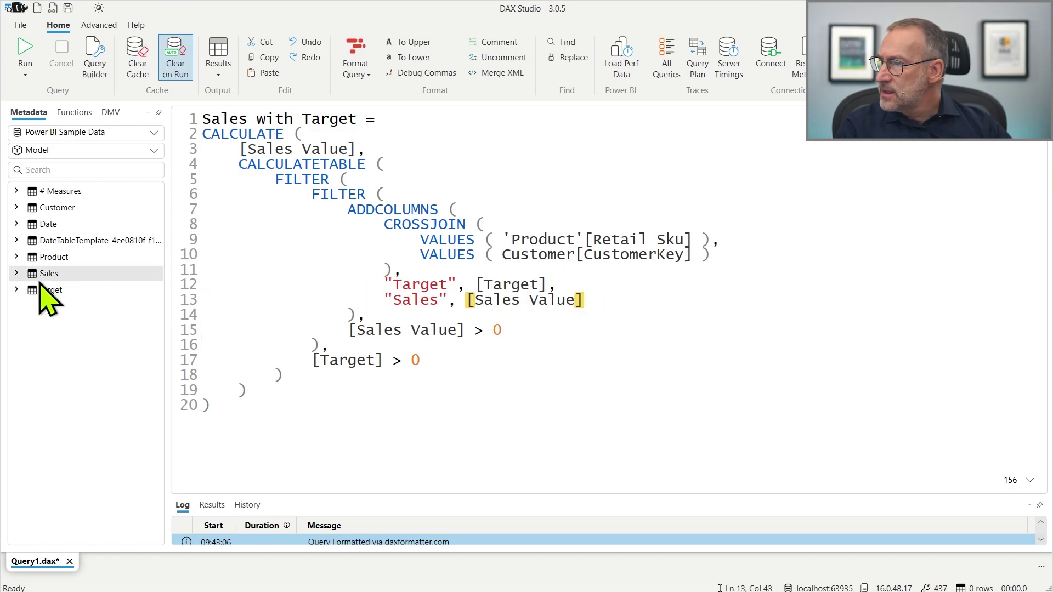
Expand the Target table in the model metadata and check its Target column.
left_click(18, 290)
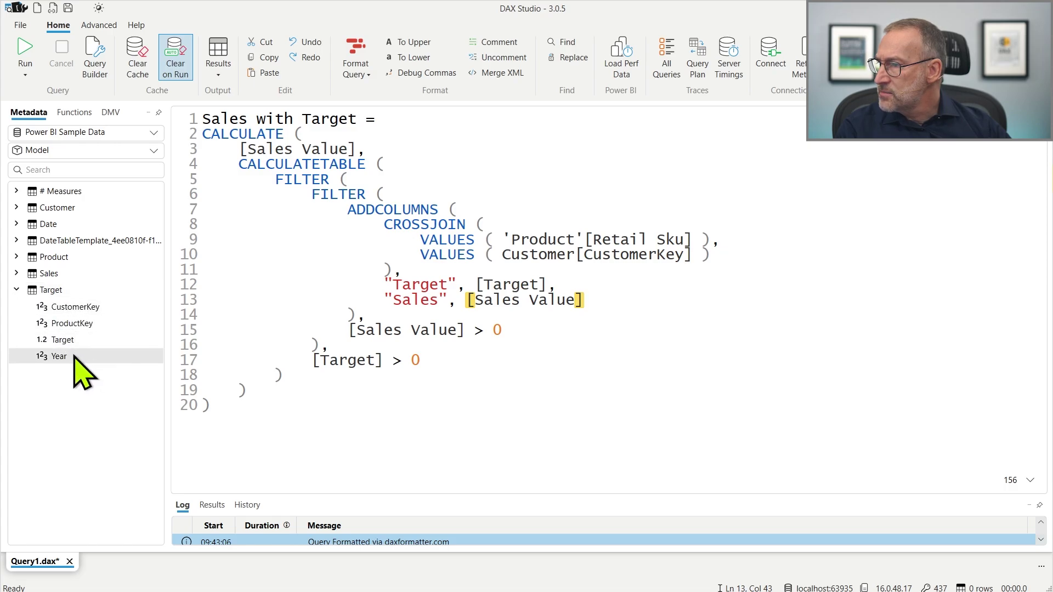
left_click(68, 340)
right_click(68, 341)
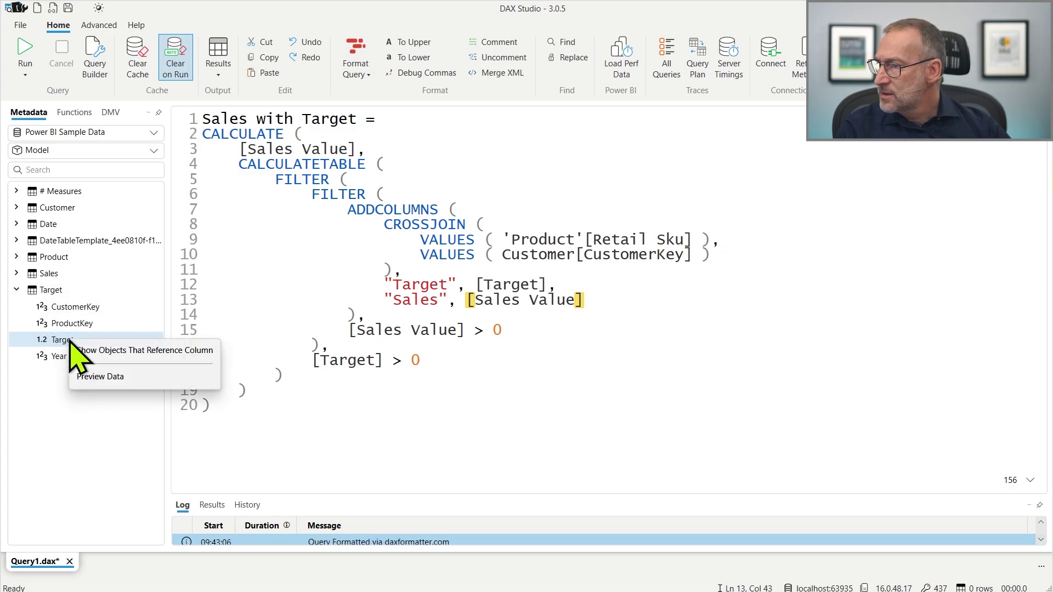
left_click(466, 370)
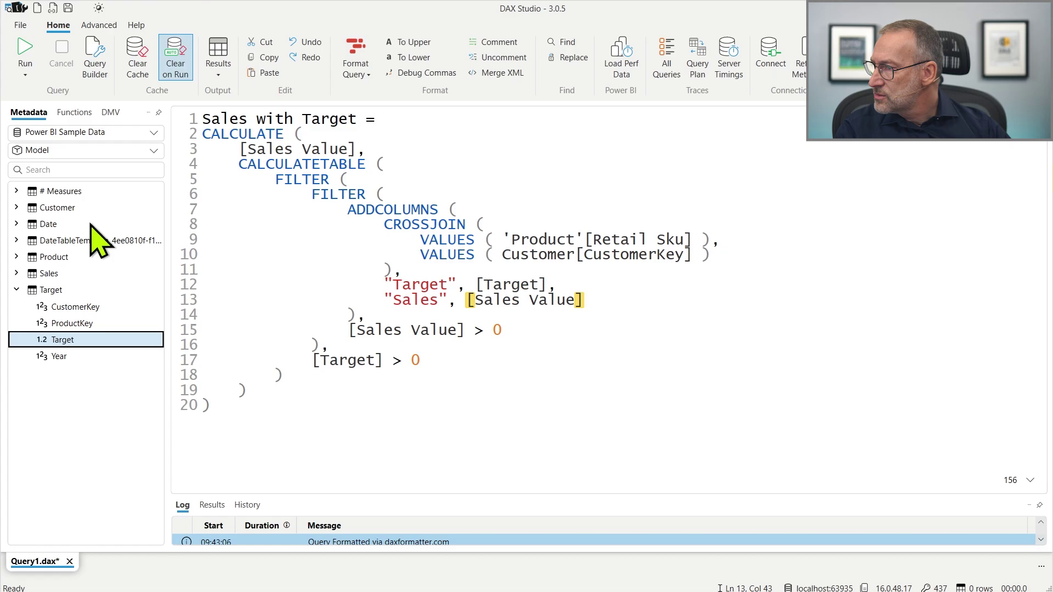
Expand the # Measures table, try to insert the Target measure's definition into the query, and undo the insertion.
left_click(16, 191)
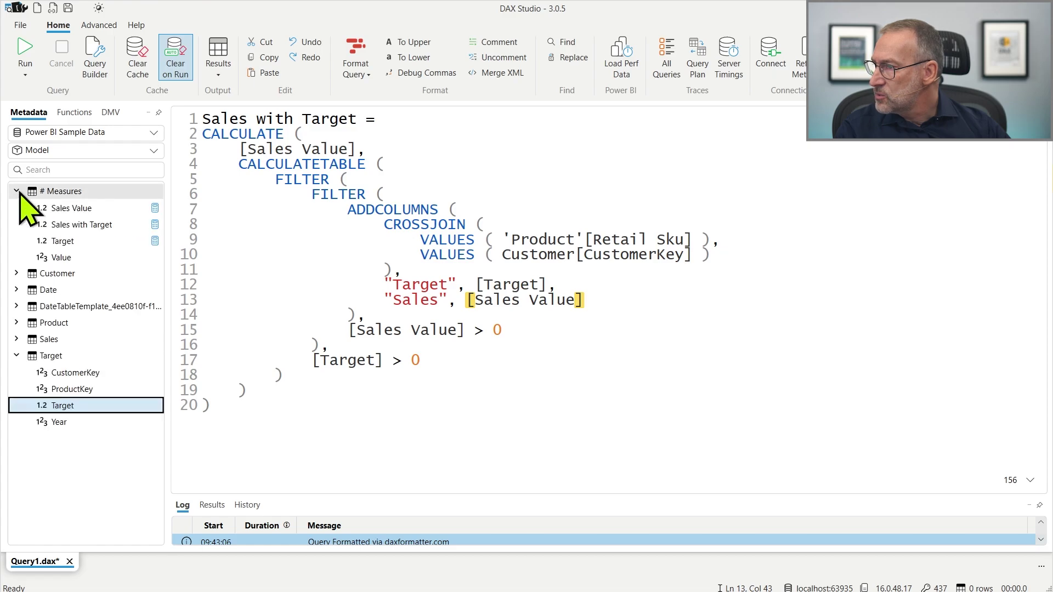
left_click(84, 242)
right_click(86, 245)
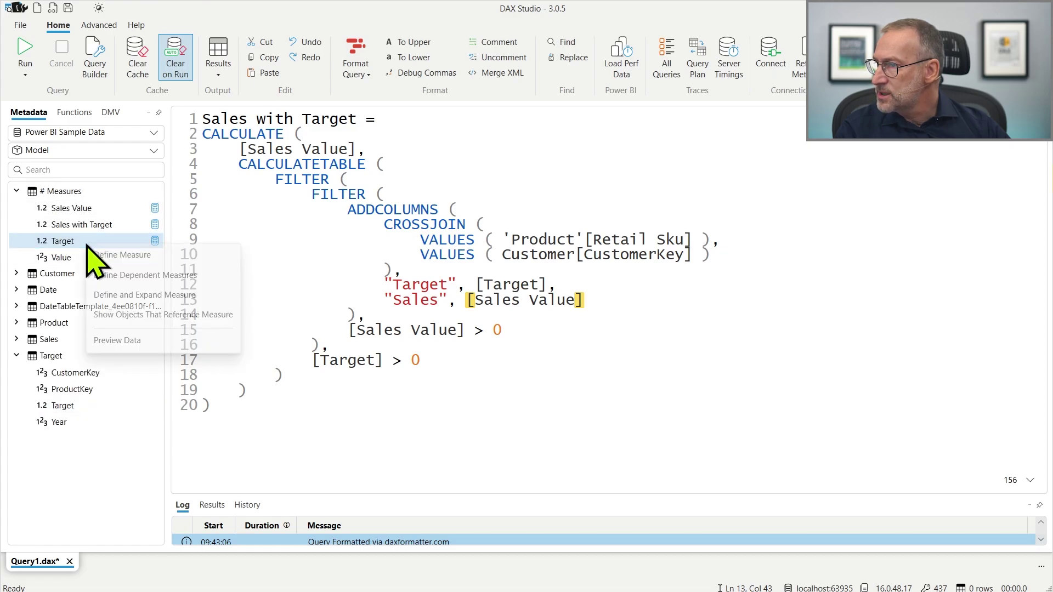
left_click(160, 255)
key("ctrl+z")
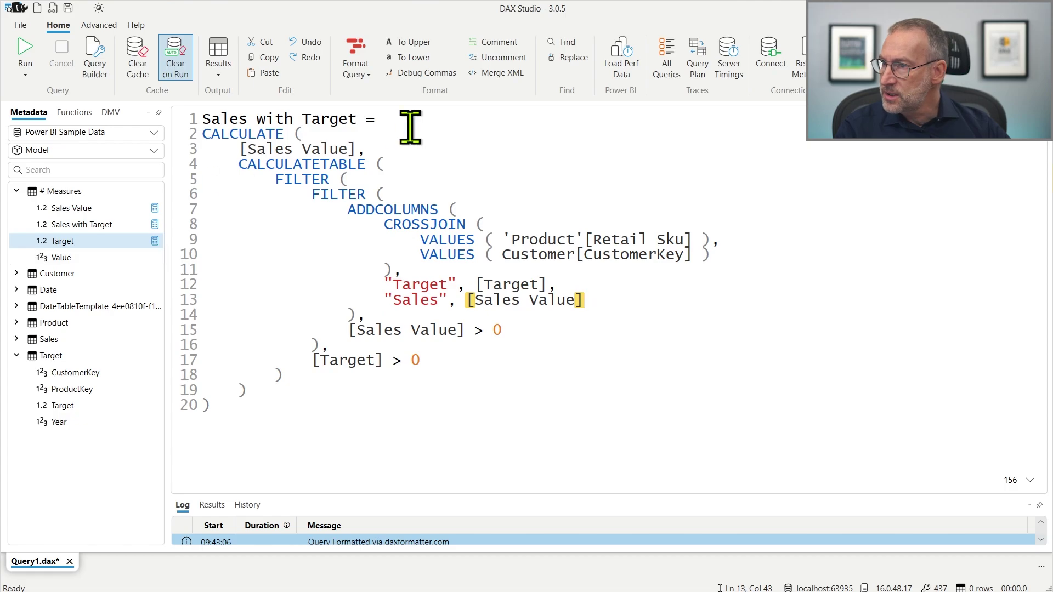
Make room above the Sales with Target code and insert the Target measure's definition there to examine its formula.
key("ctrl+Home")
key("Return")
key("Return")
key("ctrl+Home")
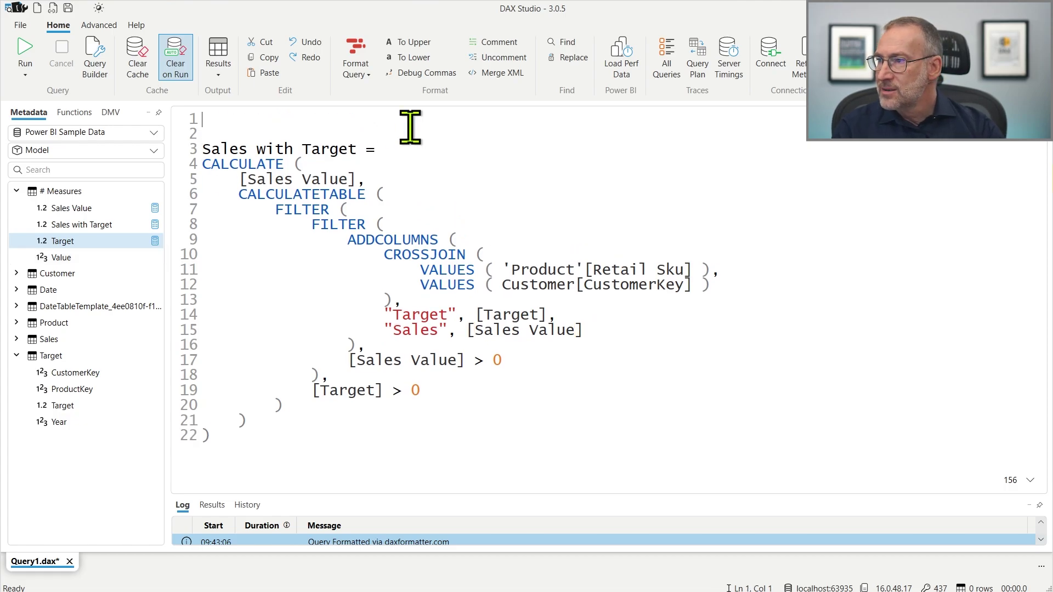
right_click(56, 248)
left_click(104, 255)
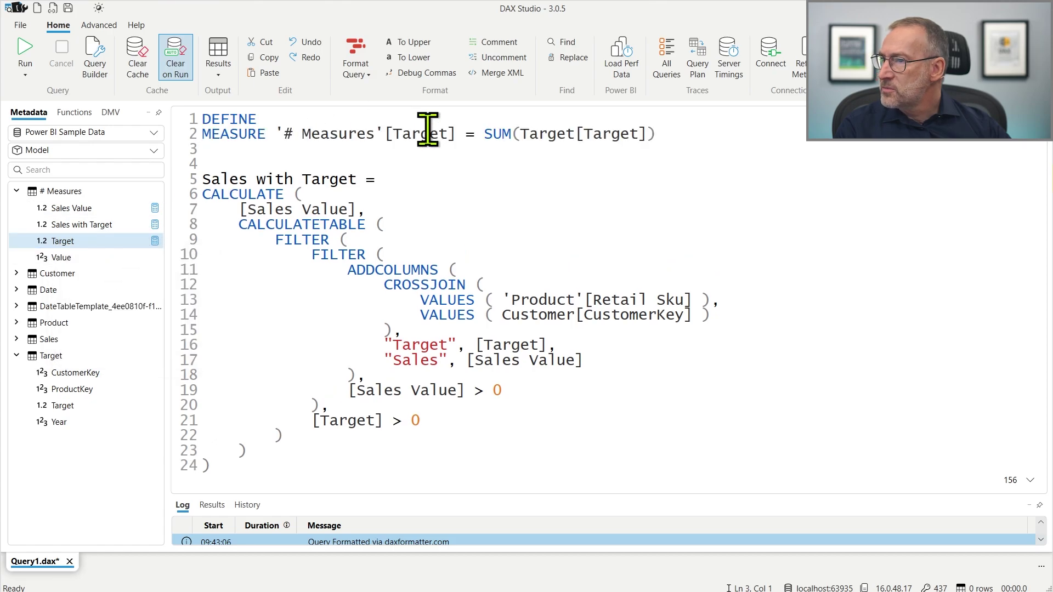
left_click_drag(484, 134, 658, 133)
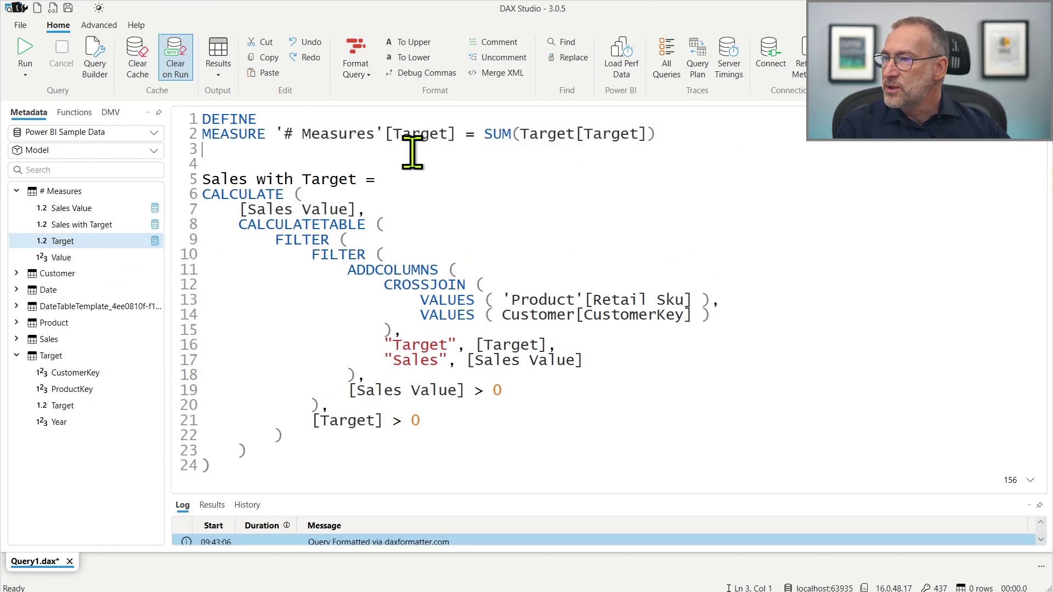
left_click_drag(411, 152, 125, 99)
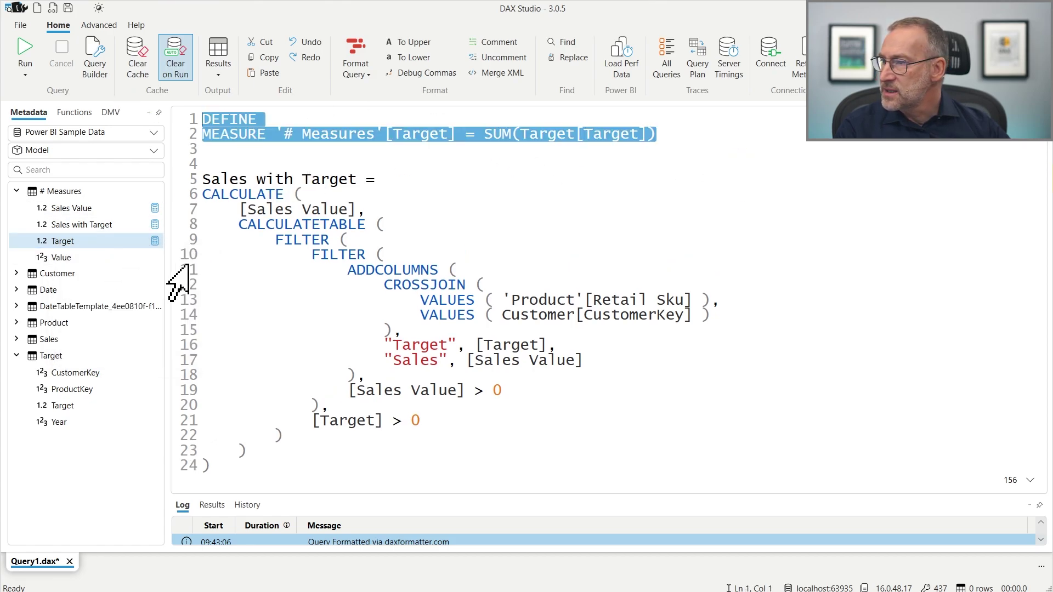
Insert the Sales Value measure's definition into the DEFINE section of the query.
left_click(85, 211)
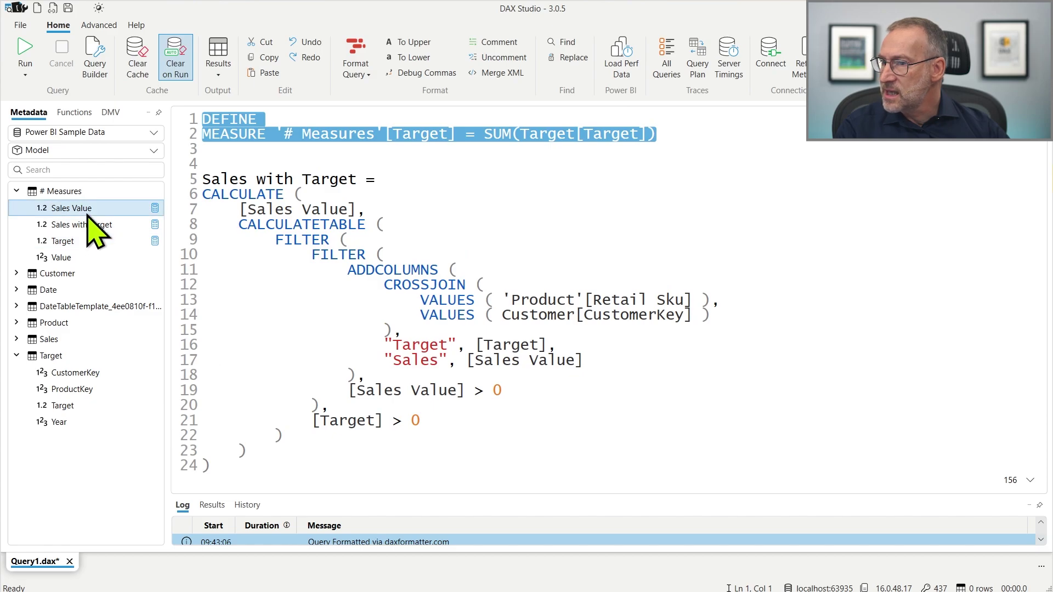
right_click(88, 215)
left_click(124, 225)
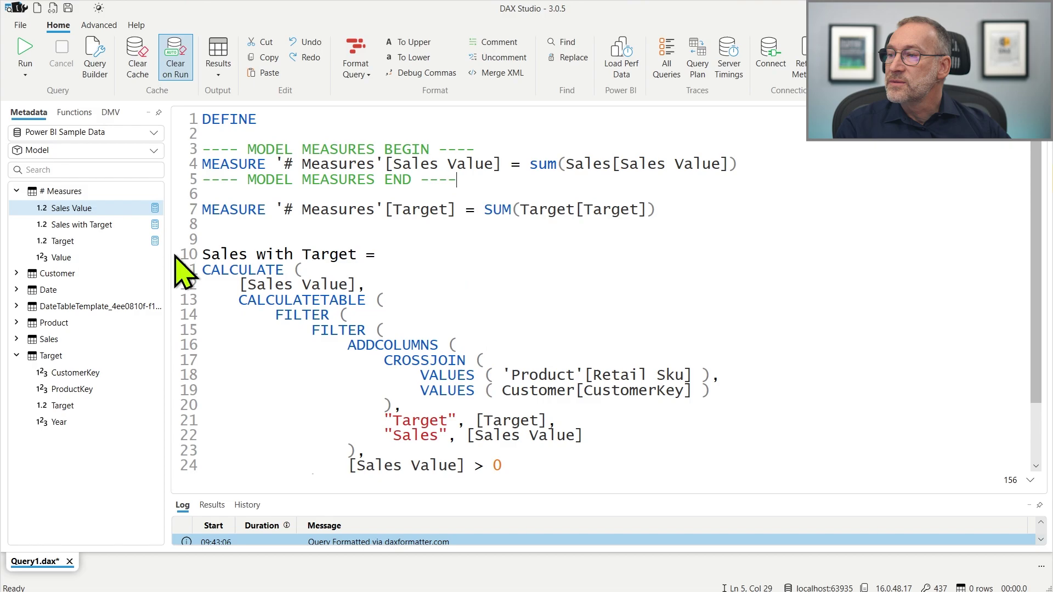
Delete the inserted Sales Value and Target measure definitions and the spare blank lines from the query.
left_click_drag(246, 225, 196, 146)
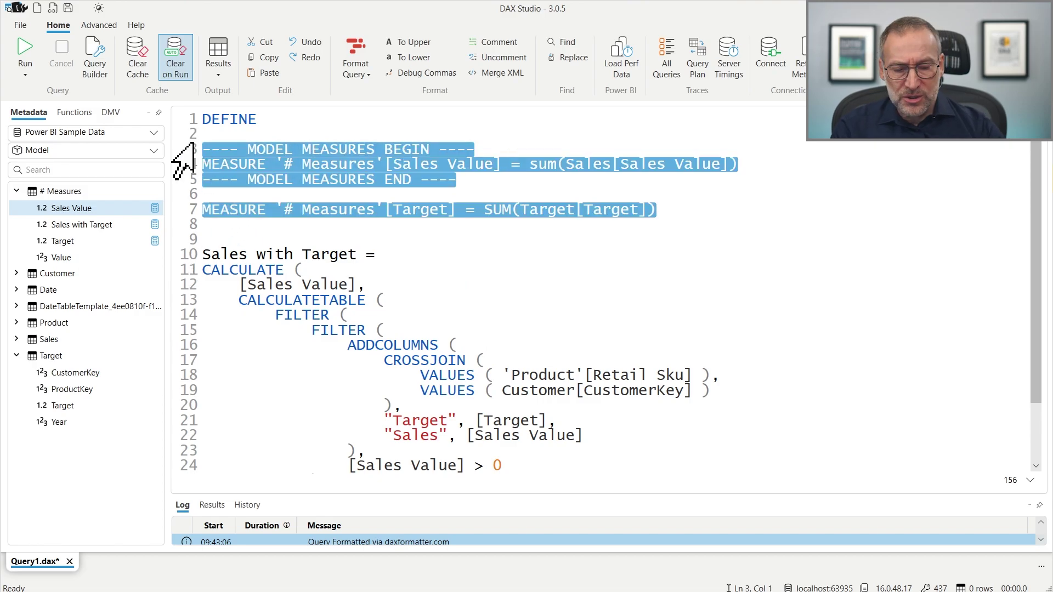
key("Delete")
key("Delete")
key("Delete")
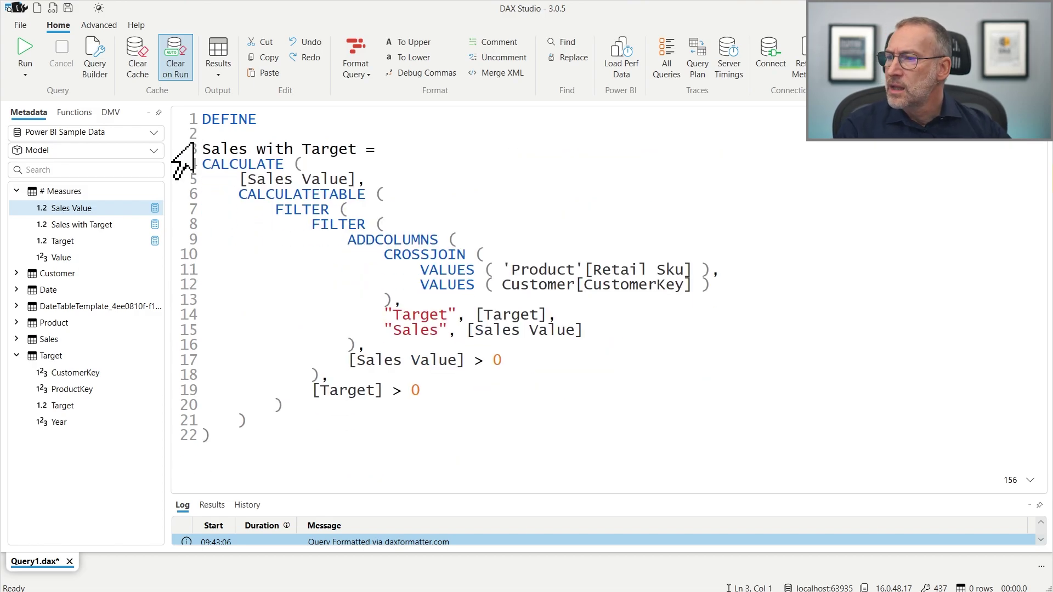
Examine the added Target and Sales columns and the nested FILTER conditions on Sales Value and Target above 0.
left_click(488, 314)
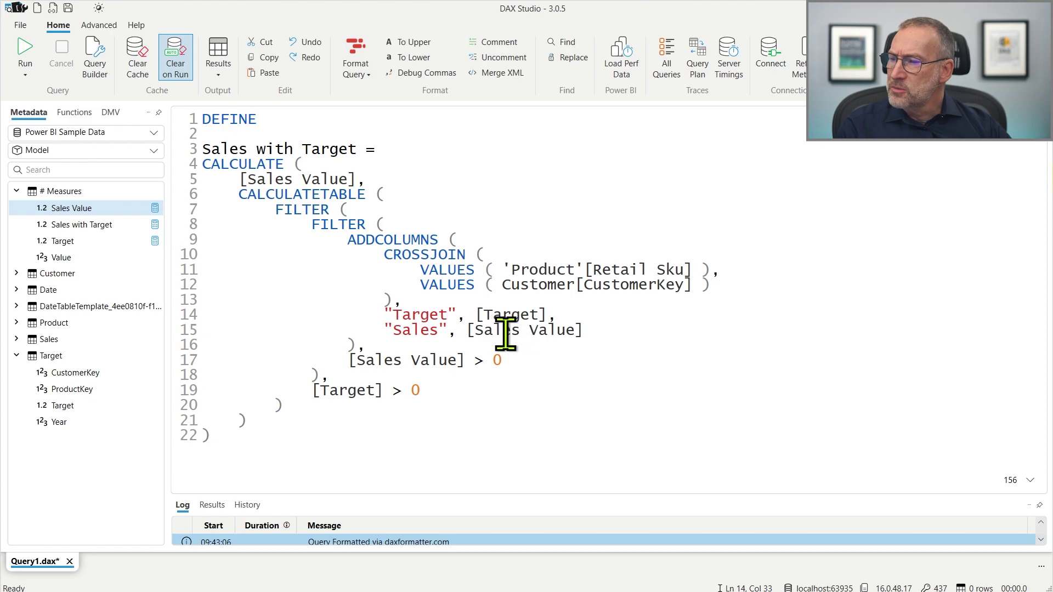
double_click(505, 332)
left_click(549, 360)
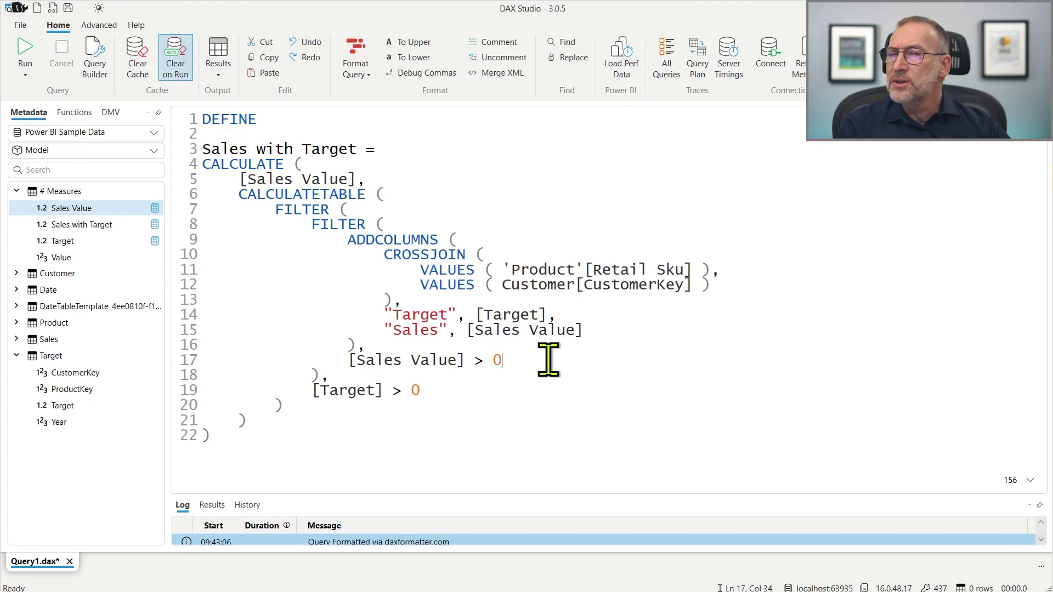
left_click_drag(537, 362, 352, 360)
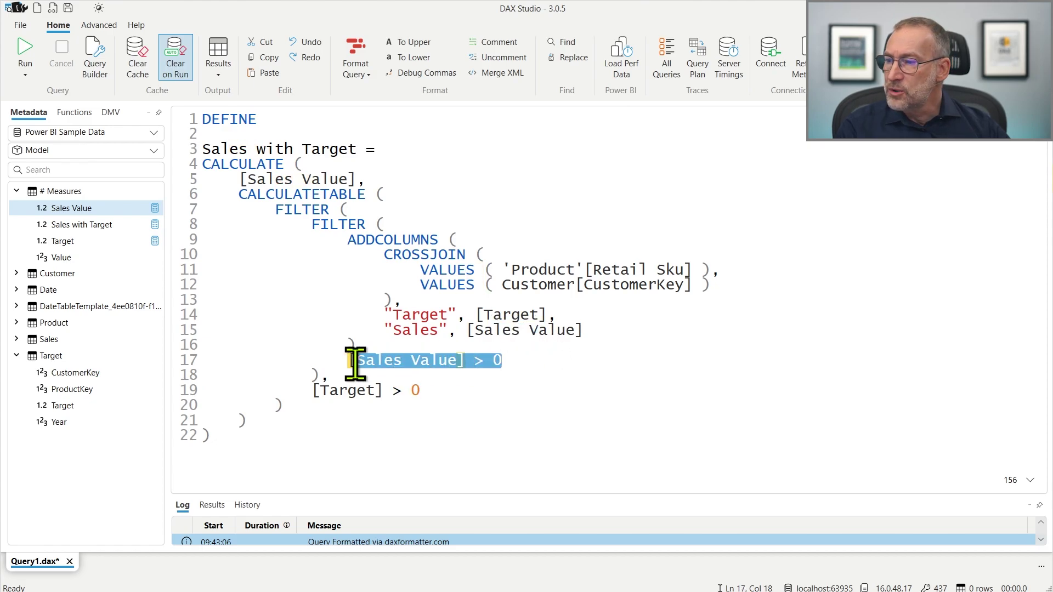
left_click_drag(429, 393, 172, 207)
left_click(316, 411)
left_click(258, 411)
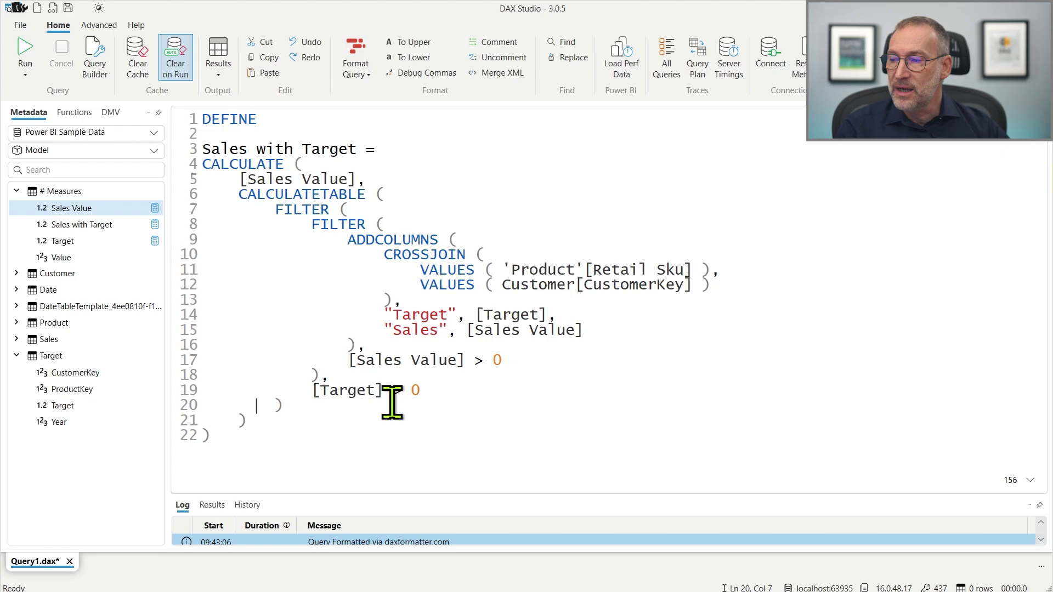
Copy the whole CALCULATETABLE expression and replace the entire query text with it.
left_click_drag(250, 421, 141, 196)
key("ctrl+c")
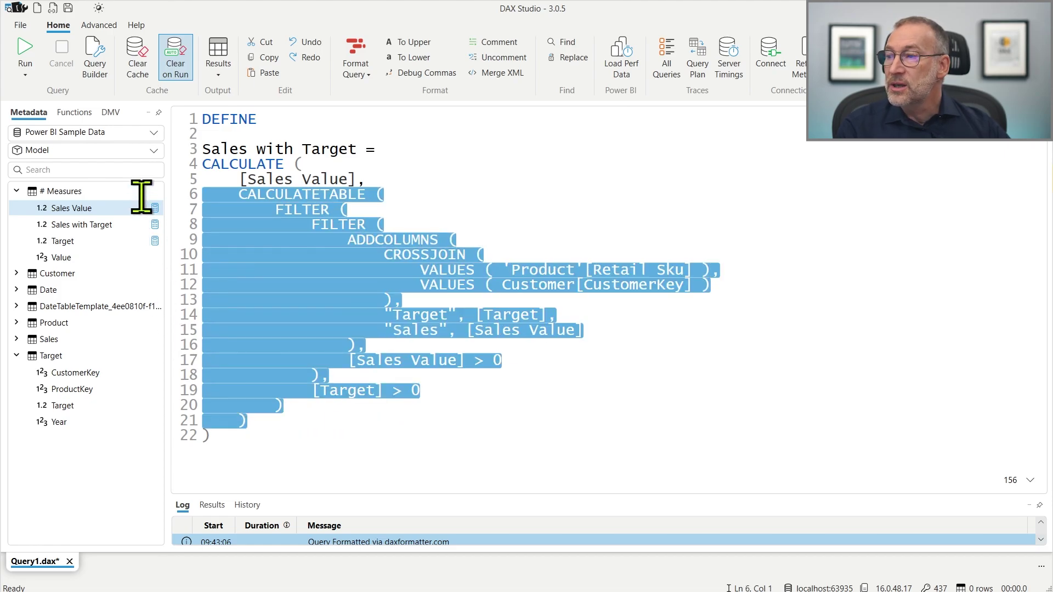
left_click(421, 314)
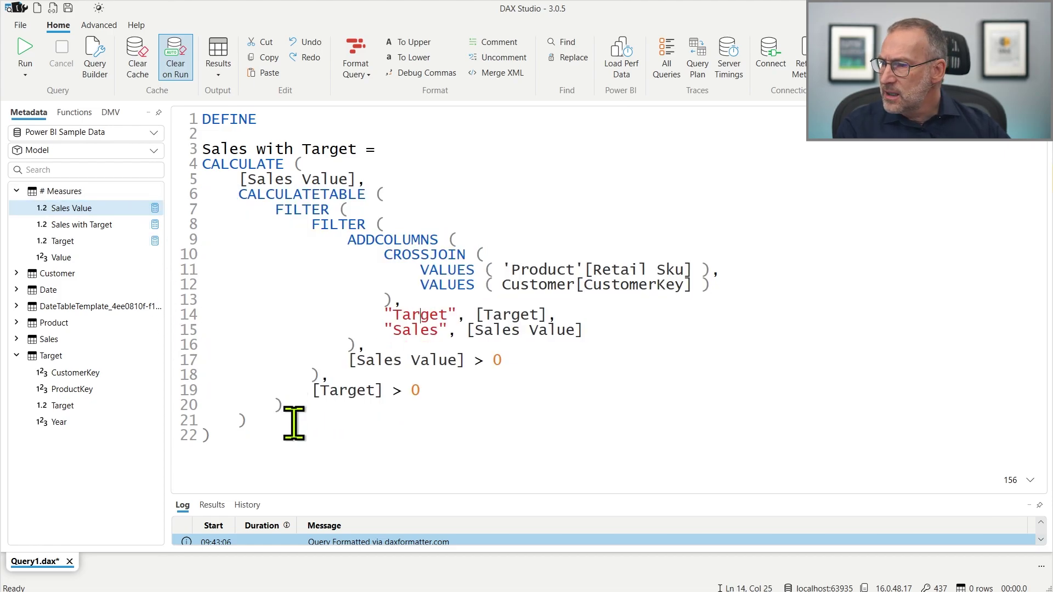
left_click_drag(294, 422, 122, 200)
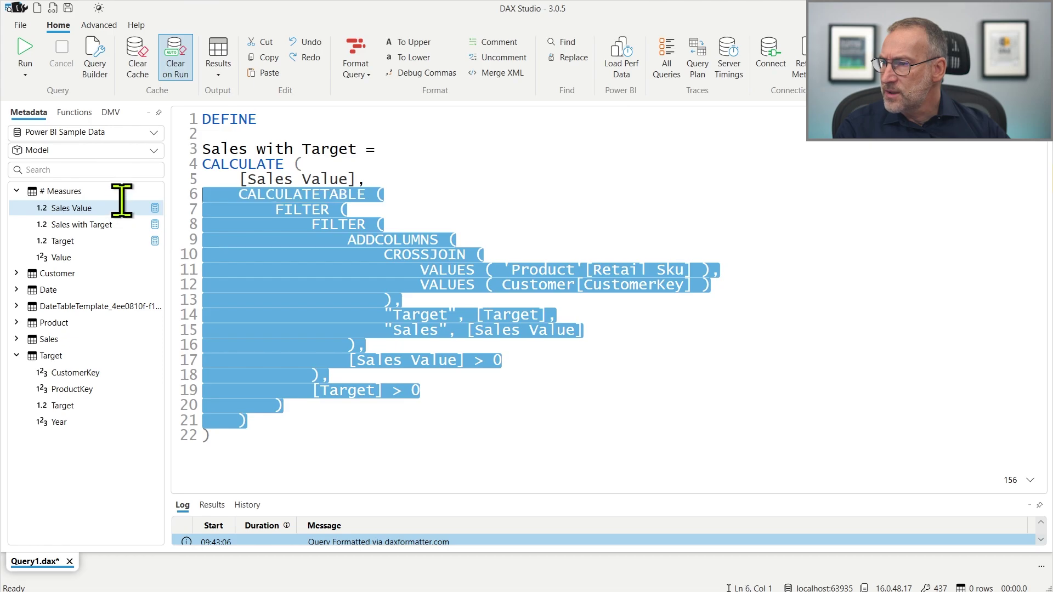
left_click(543, 223)
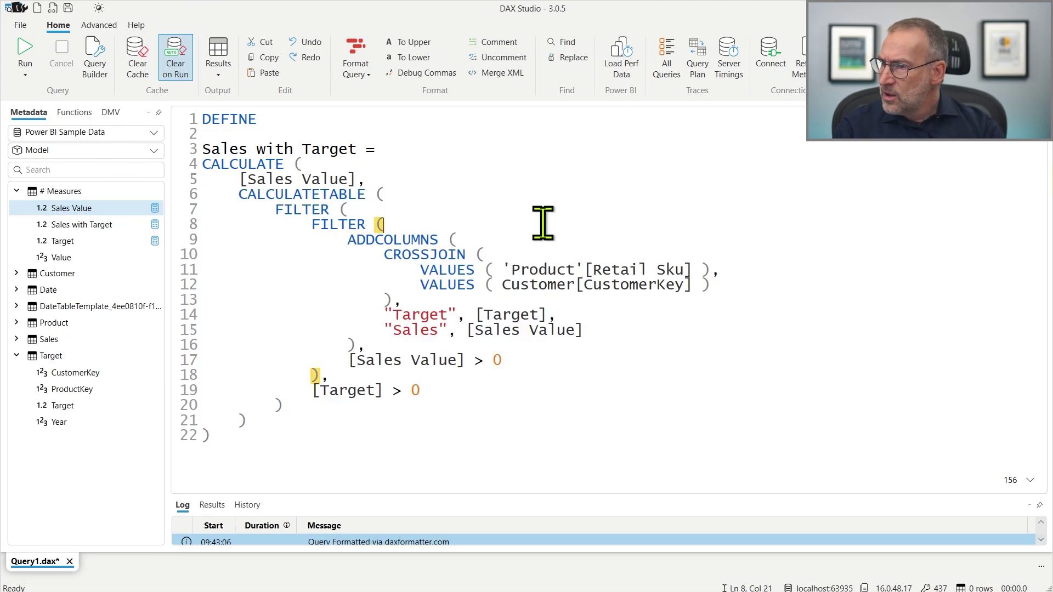
key("ctrl+a")
key("ctrl+v")
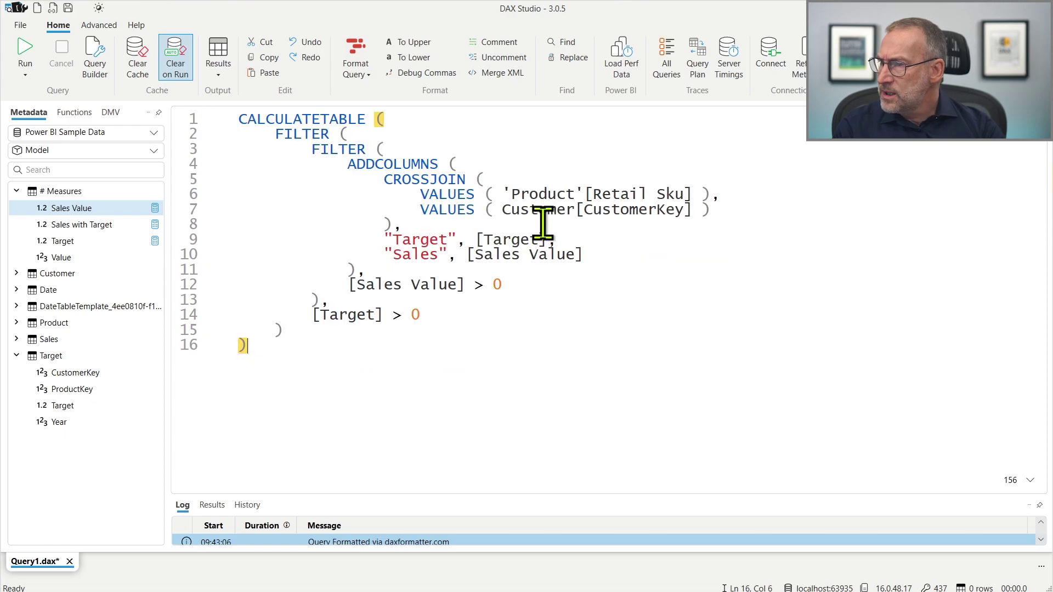
Turn the CALCULATETABLE expression into a formatted query starting with EVALUATE and run it.
key("Return")
key("Up")
type("EVALUATE")
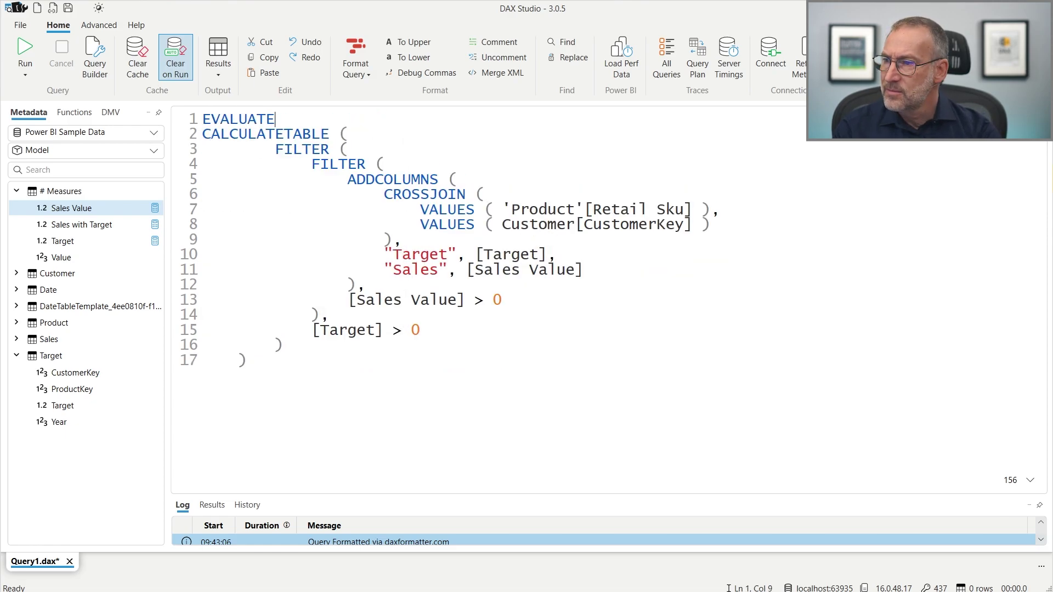
key("F6")
key("F5")
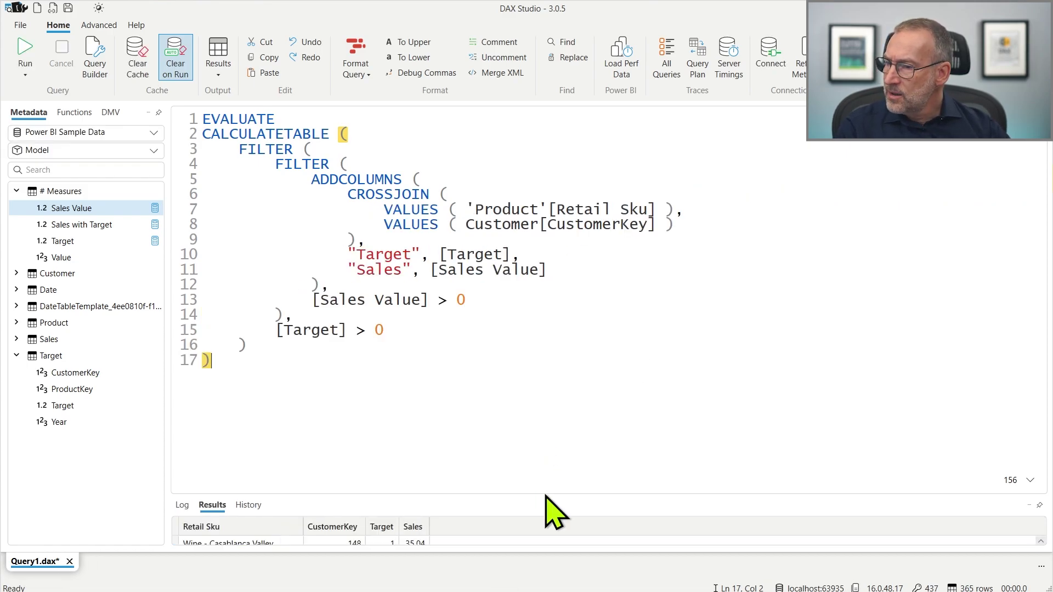
Enlarge the query results area and its text, and compare the Target and Sales columns with the two FILTER conditions.
left_click_drag(544, 496, 537, 376)
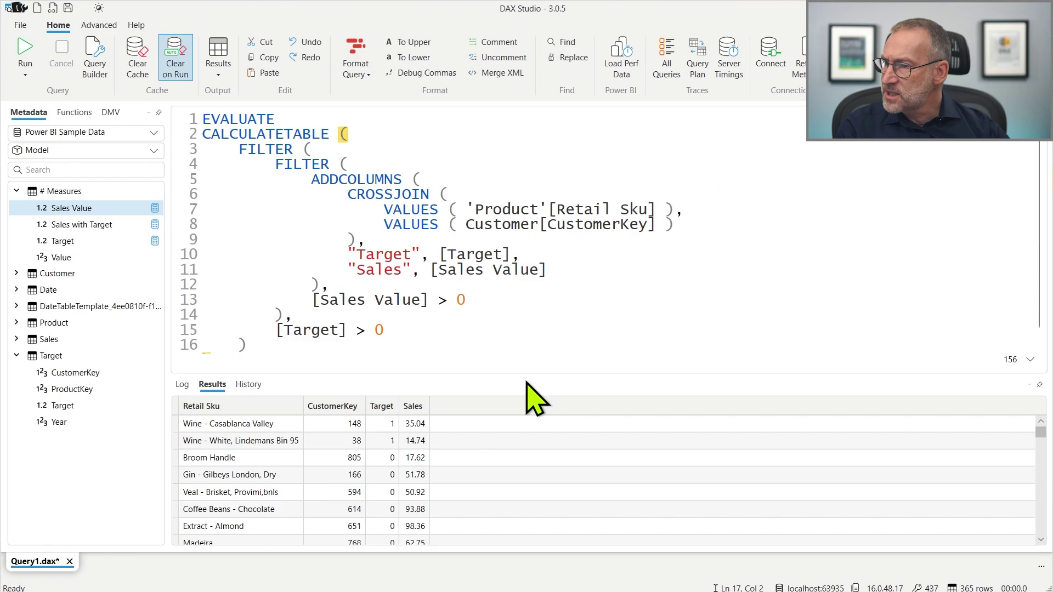
scroll(263, 477, "up", 6)
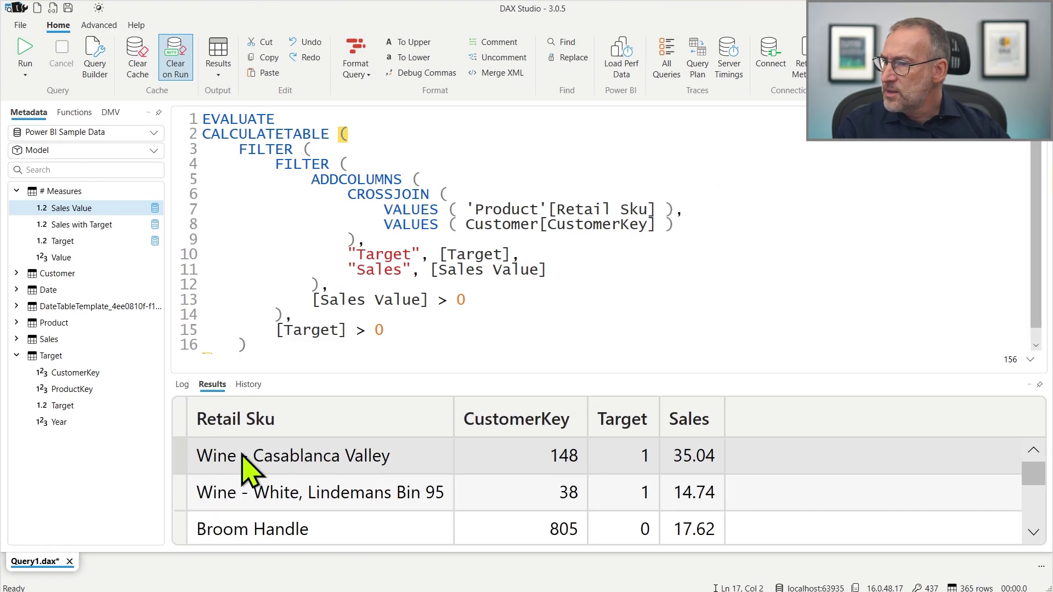
mouse_move(625, 459)
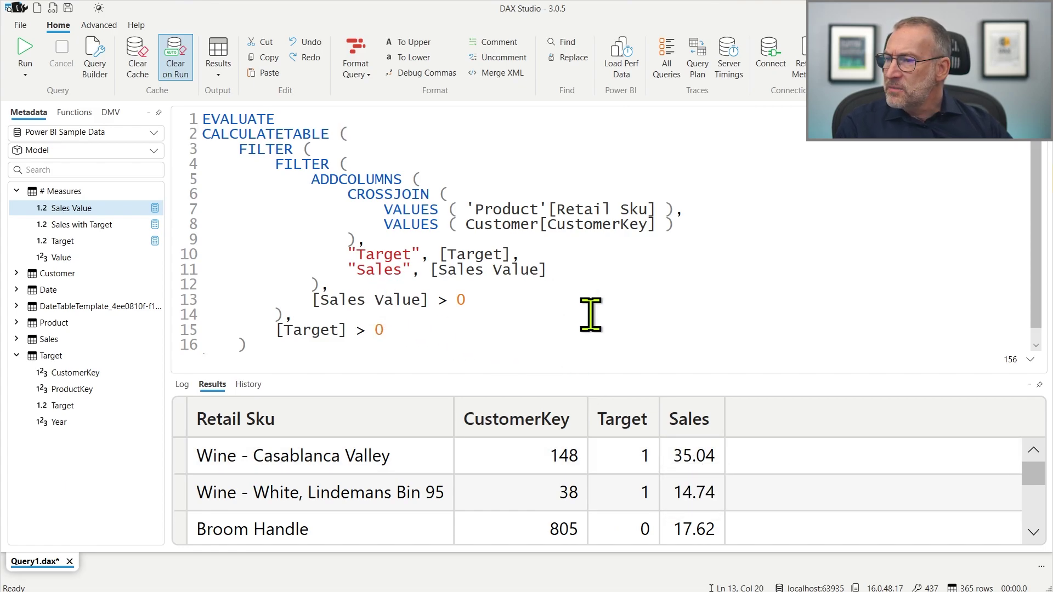
left_click(346, 348)
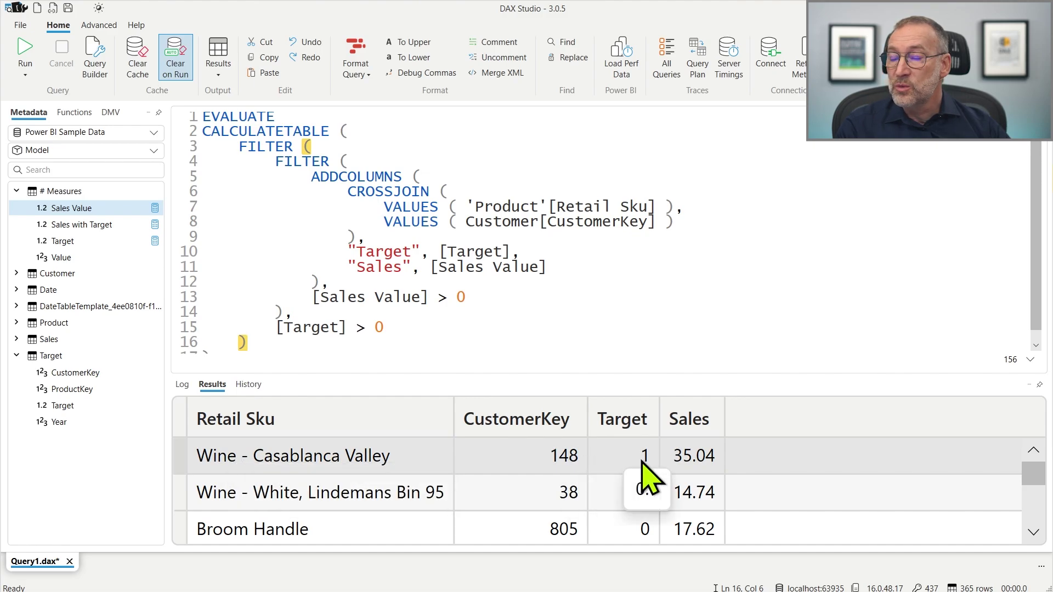
left_click(520, 327)
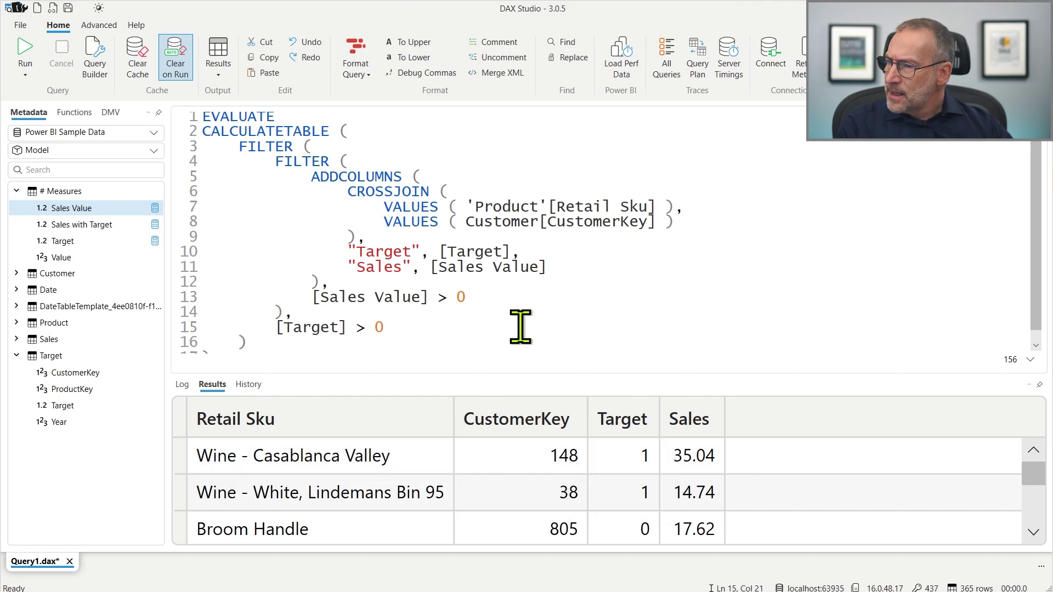
left_click(398, 317)
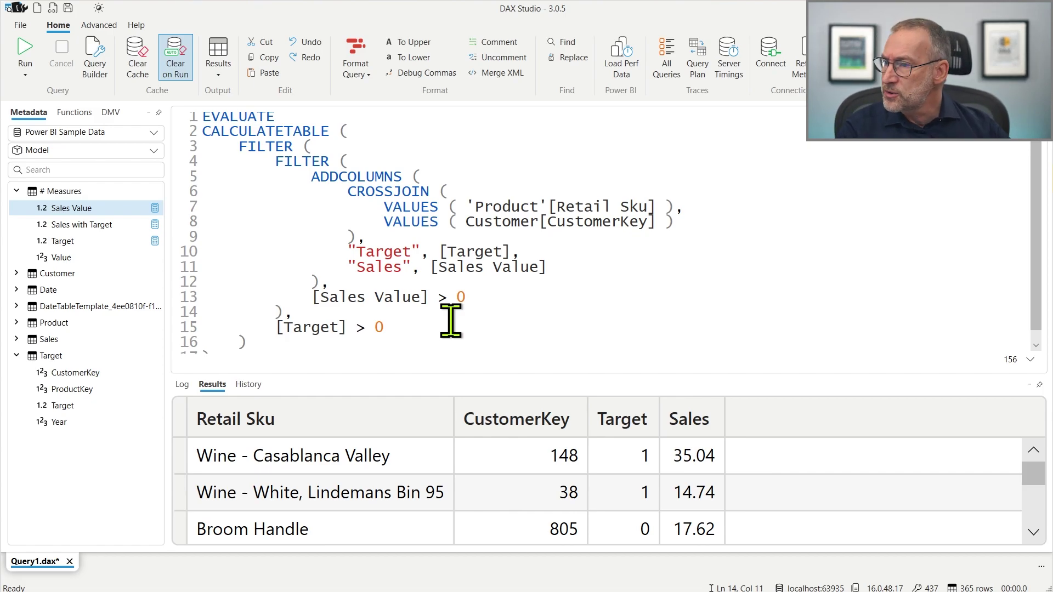
Copy the whole CALCULATETABLE query into a new query document and enlarge its text.
key("ctrl+a")
key("ctrl+c")
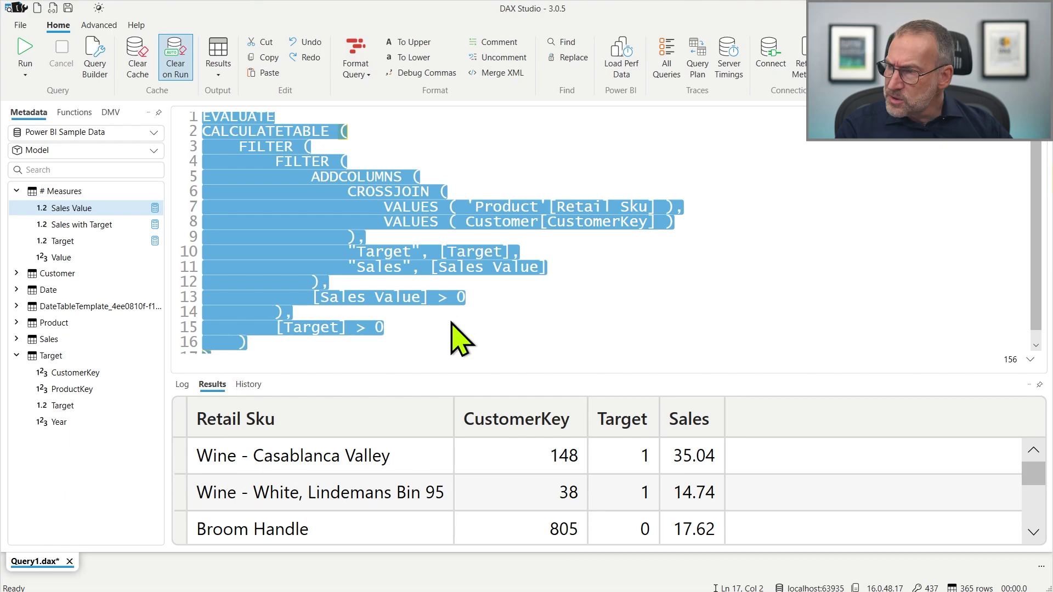
left_click(451, 322)
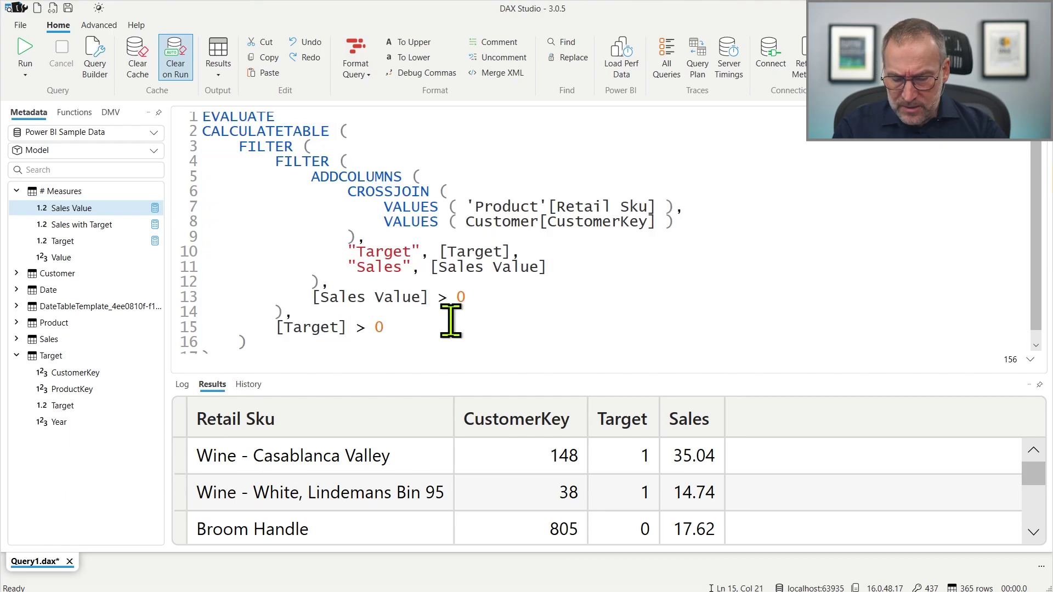
key("ctrl+n")
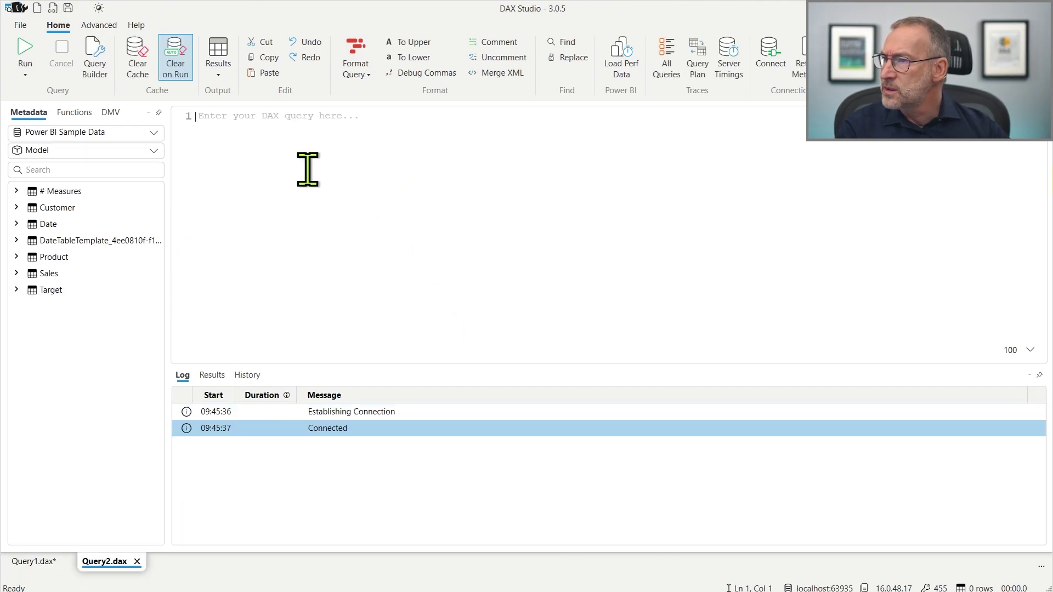
key("ctrl+v")
scroll(357, 258, "up", 5)
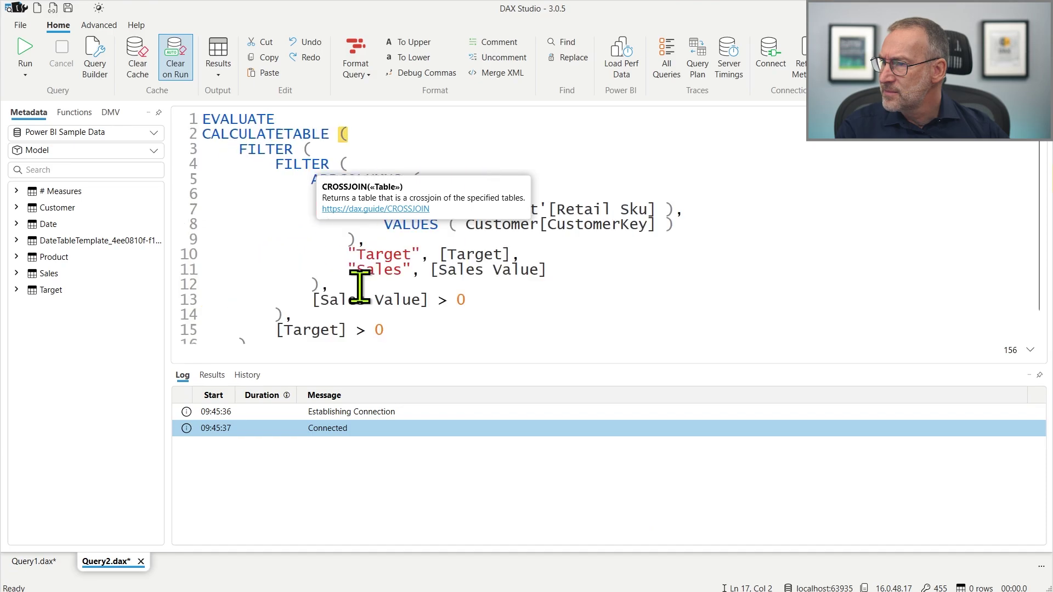
Return to the Query1.dax document and delete its entire query text.
left_click(24, 561)
left_click(336, 306)
key("ctrl+a")
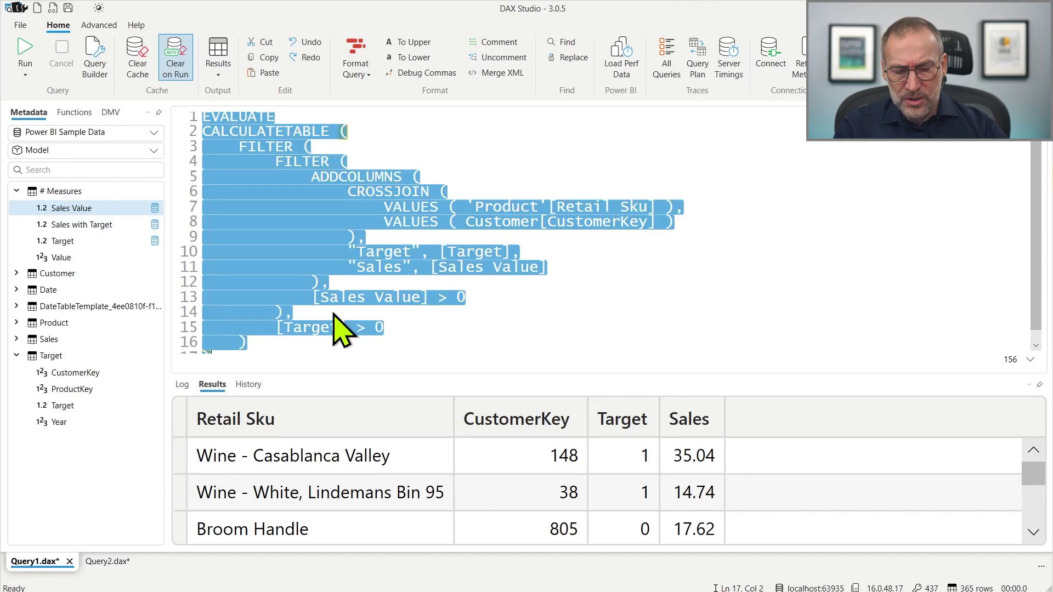
key("Delete")
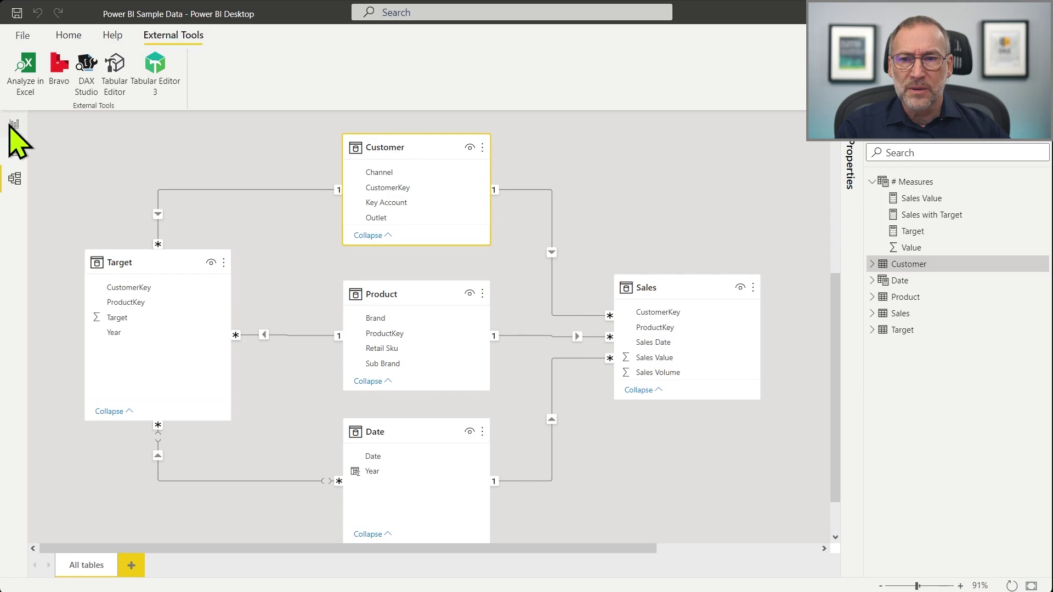
Switch to the report view in Power BI Desktop, start a Performance analyzer recording and refresh the visuals.
left_click(11, 126)
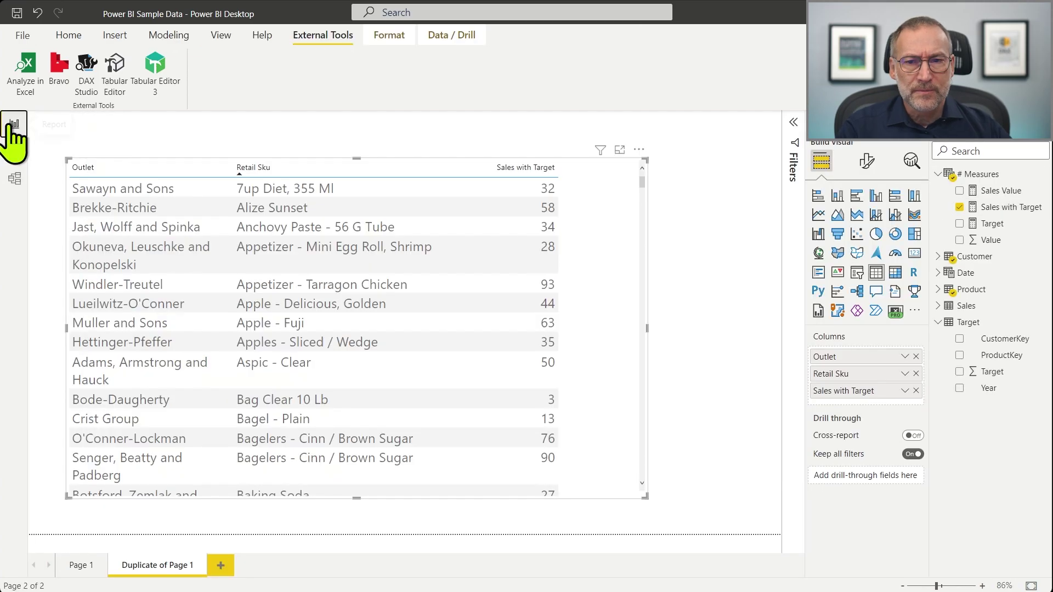
scroll(640, 211, "down", 5)
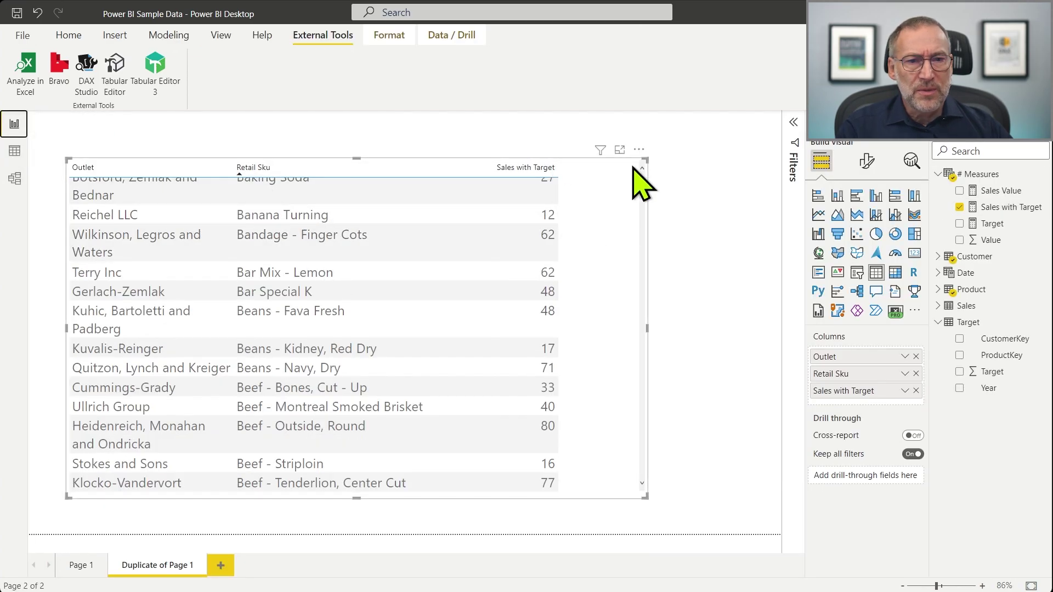
left_click(221, 37)
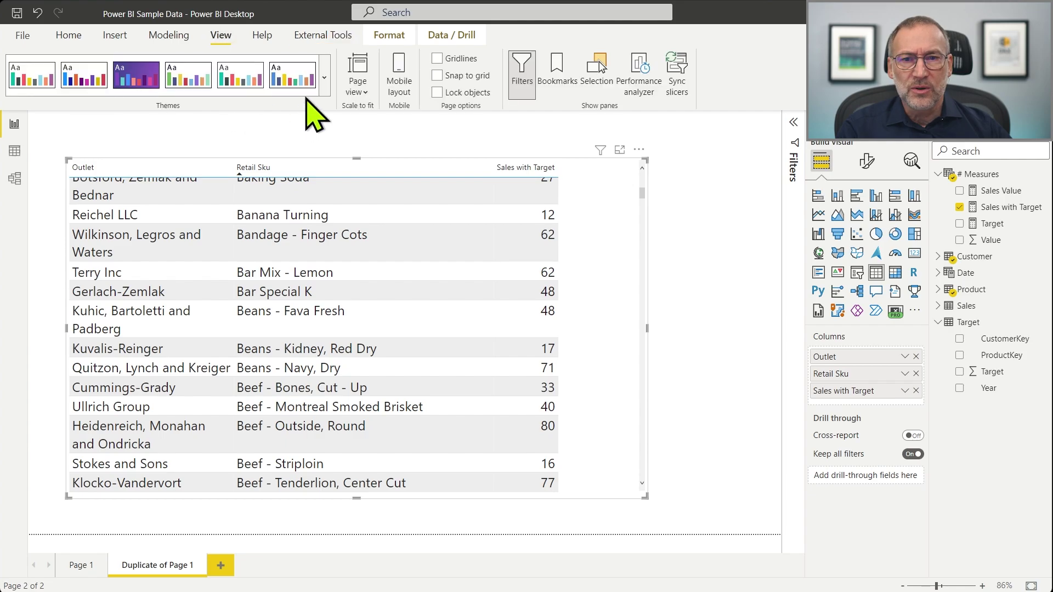
left_click(637, 90)
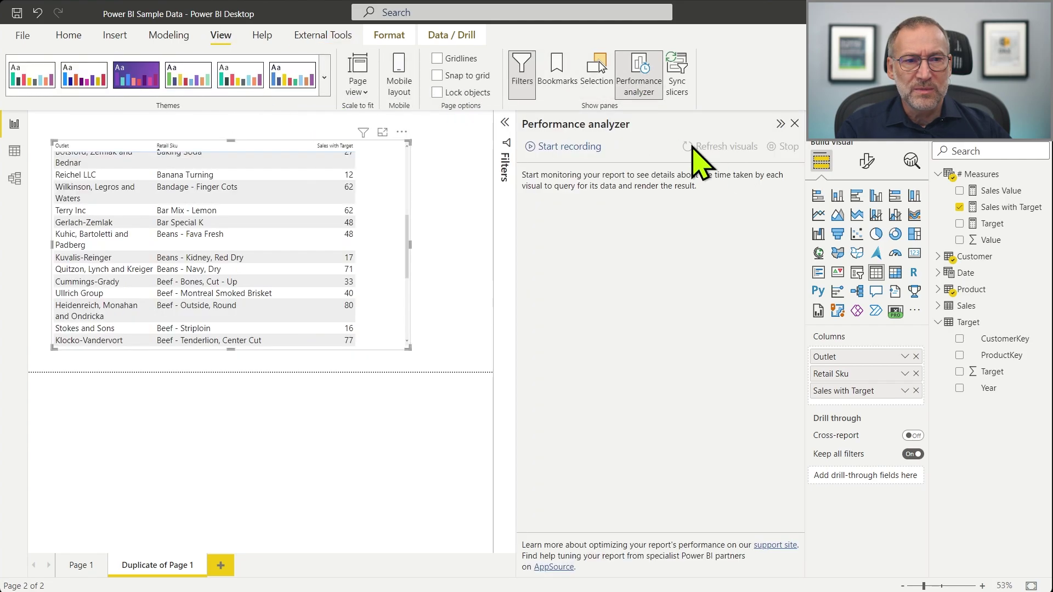
left_click(584, 146)
left_click(726, 147)
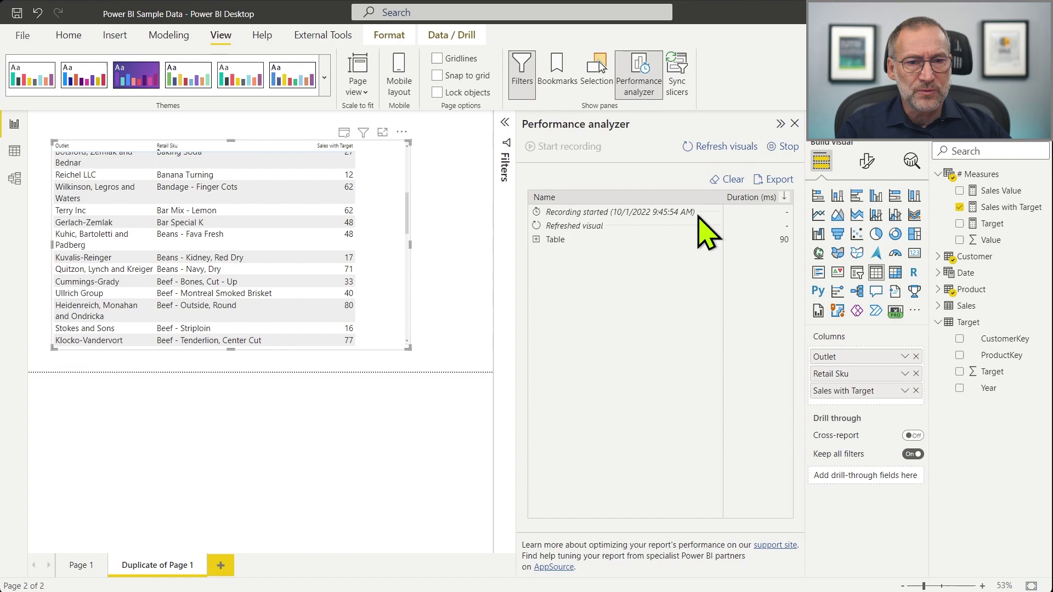
Copy the recorded Table visual's query and paste it into the empty Query1.dax in DAX Studio.
left_click(537, 239)
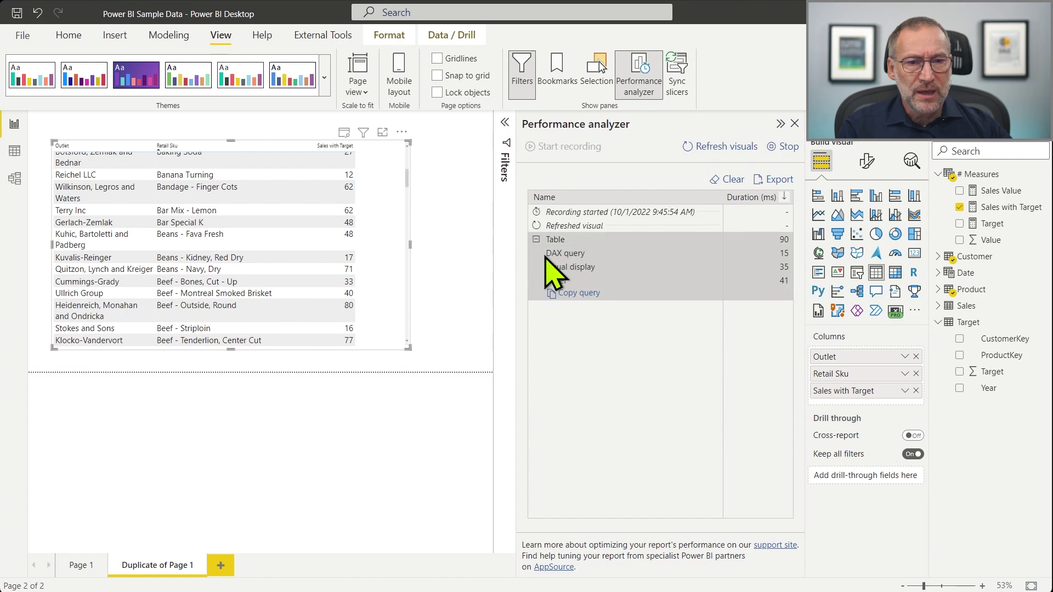
left_click(591, 297)
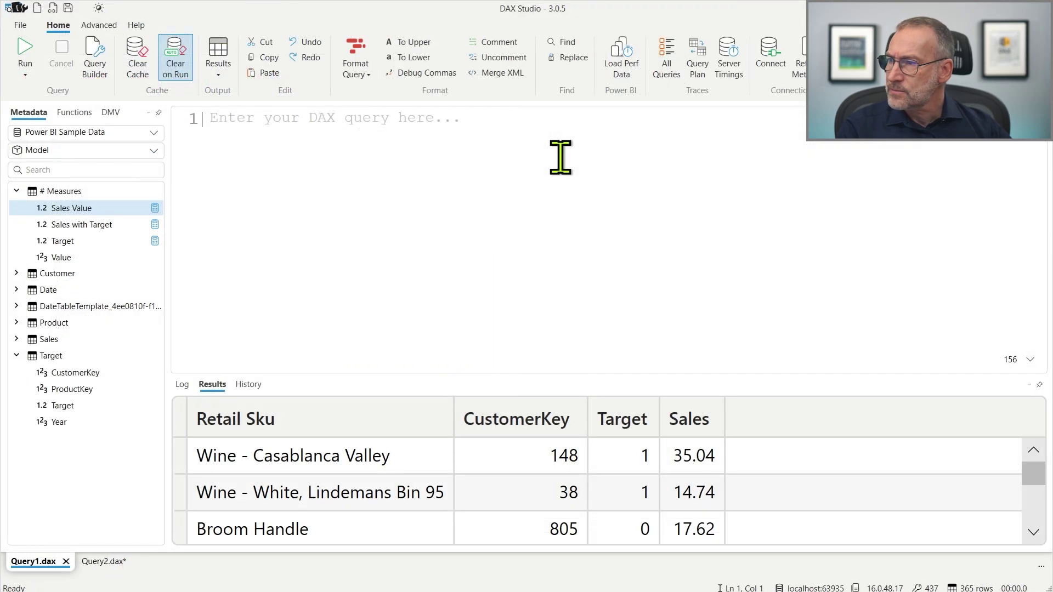
key("ctrl+v")
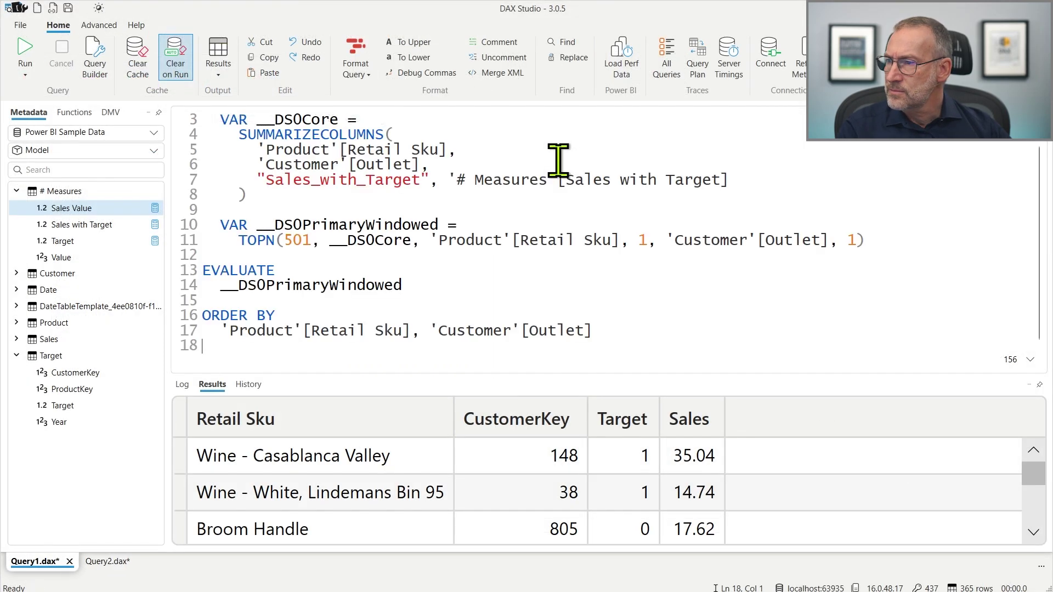
scroll(423, 263, "up", 1)
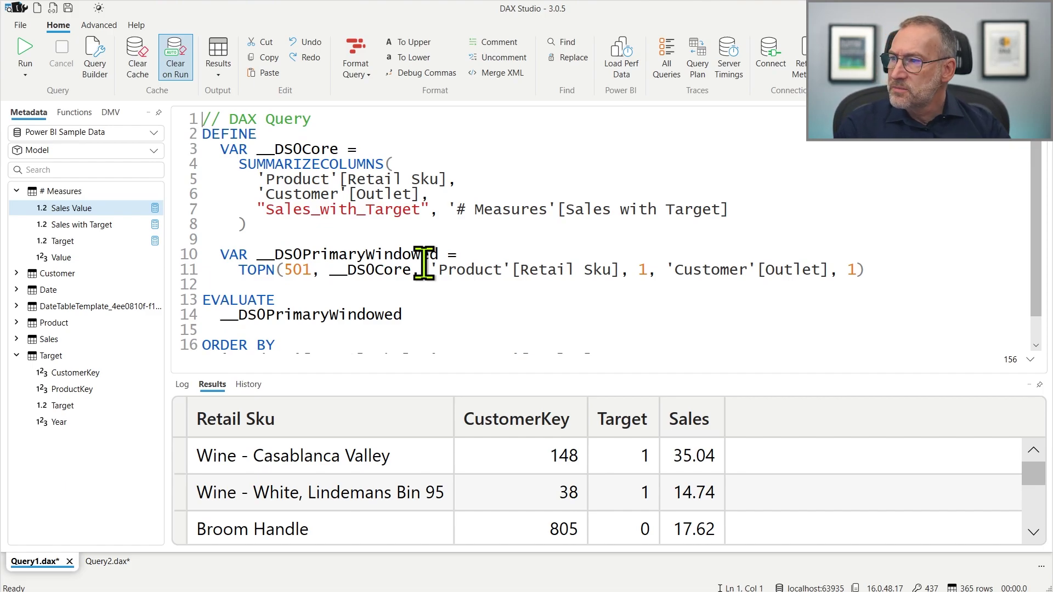
Delete the DAX Query comment line and everything after the __DS0Core variable: the TOPN variable, EVALUATE and ORDER BY sections.
key("shift+Down")
key("Delete")
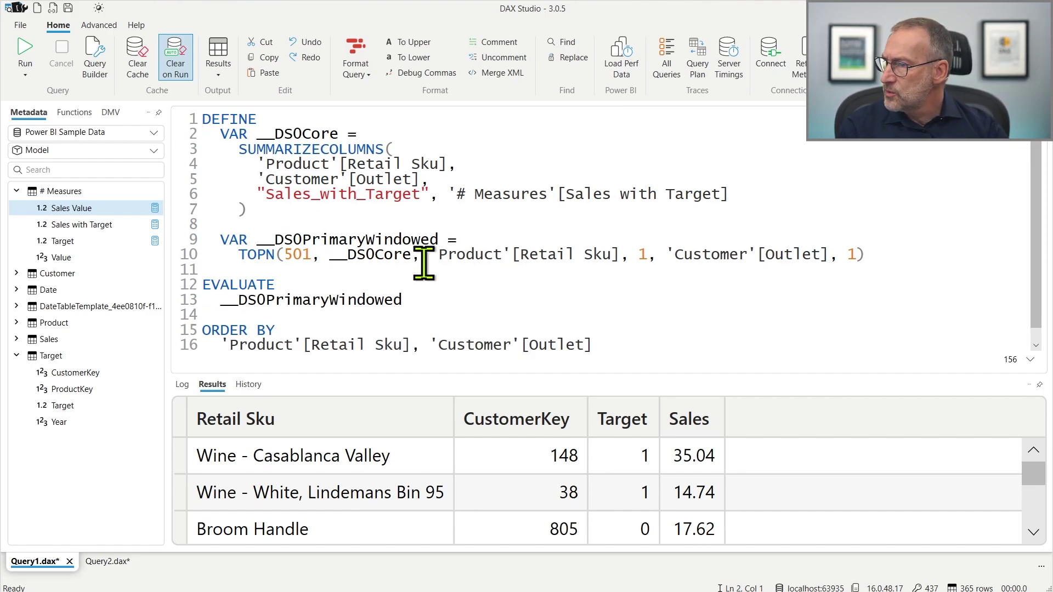
key("shift+Down")
key("shift+Down")
key("shift+Down")
key("shift+Down")
key("shift+Down")
key("shift+Down")
key("shift+Down")
key("shift+Down")
key("shift+Down")
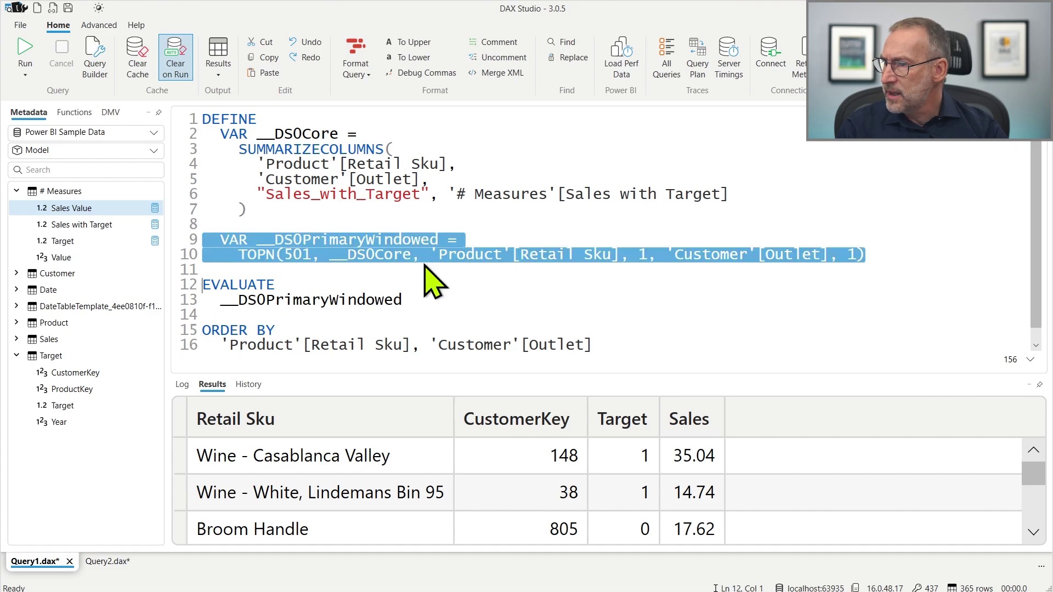
key("Delete")
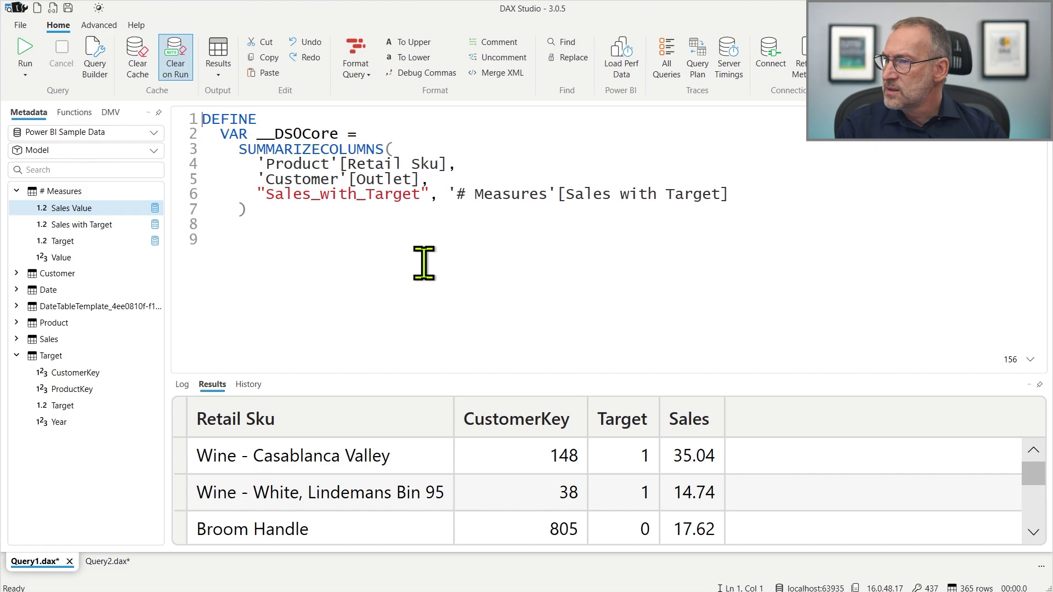
Replace the DEFINE and VAR __DS0Core lines with EVALUATE before SUMMARIZECOLUMNS and format the query.
key("shift+Down")
key("shift+Down")
type("EVALUYATE    SUMMARIZECOLUMNS(")
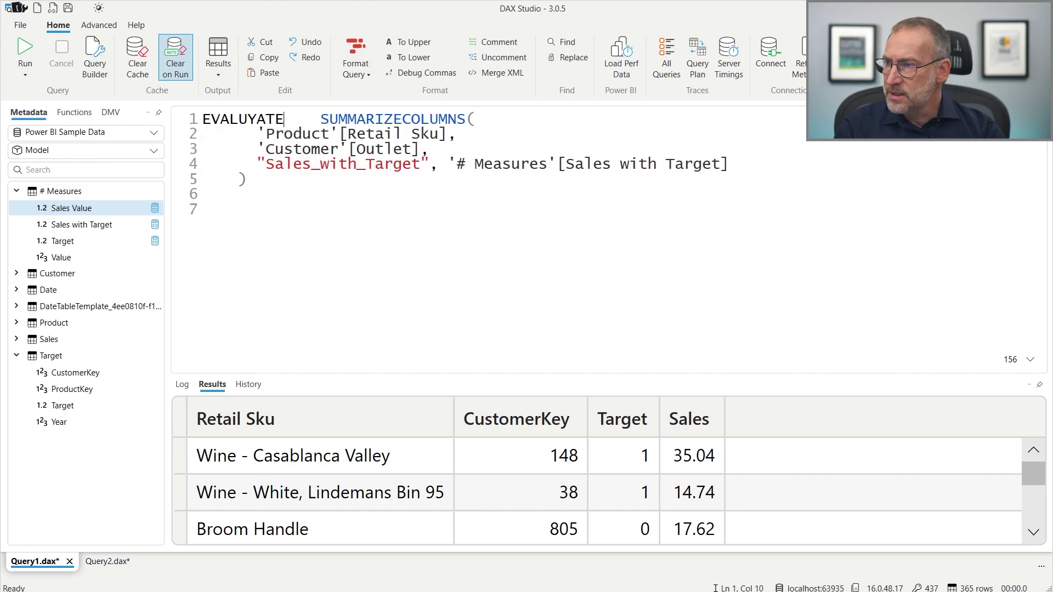
key("shift+Left")
key("shift+Left")
key("shift+Left")
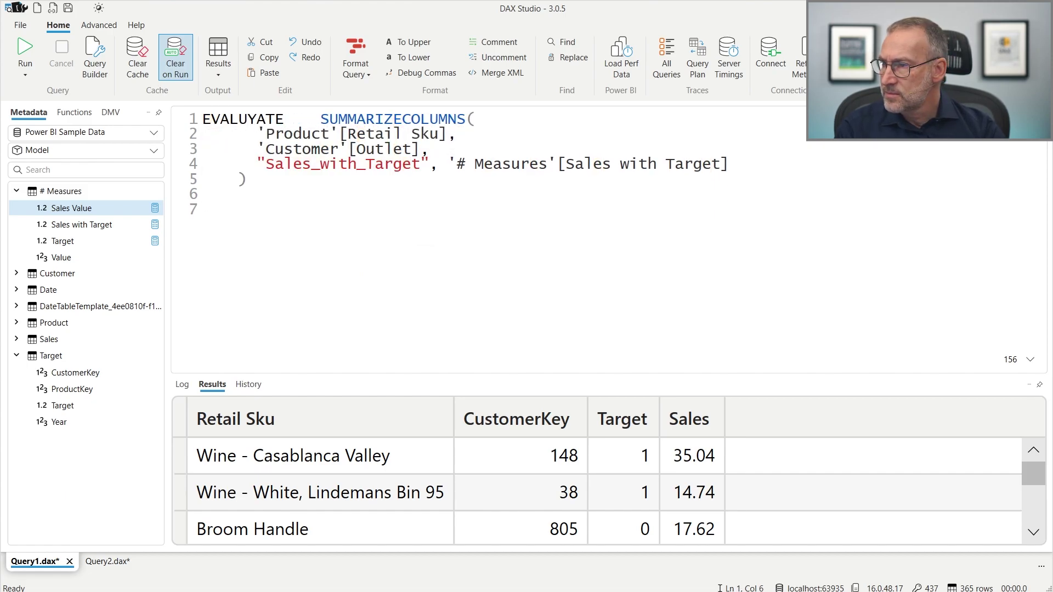
key("BackSpace")
type("ATE")
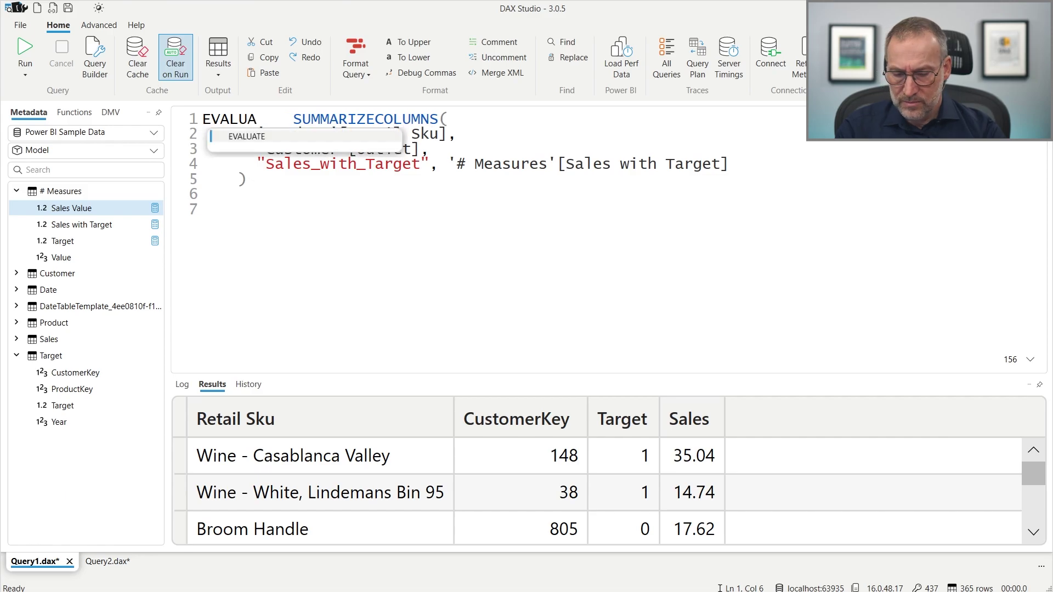
key("F6")
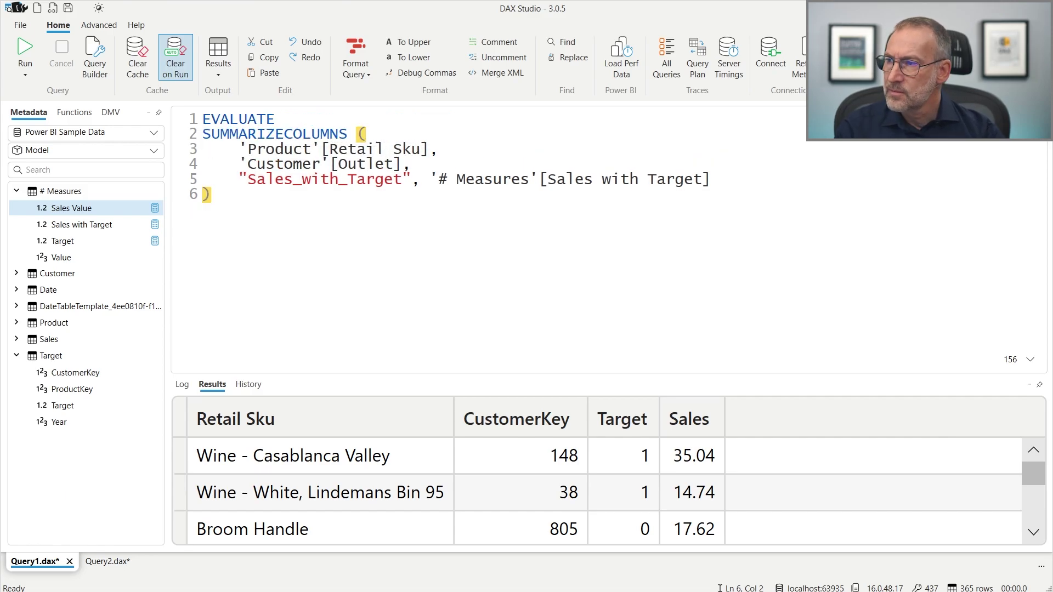
Enlarge the query text, enable the Server Timings and Query Plan traces, and run the SUMMARIZECOLUMNS query.
scroll(482, 308, "up", 2)
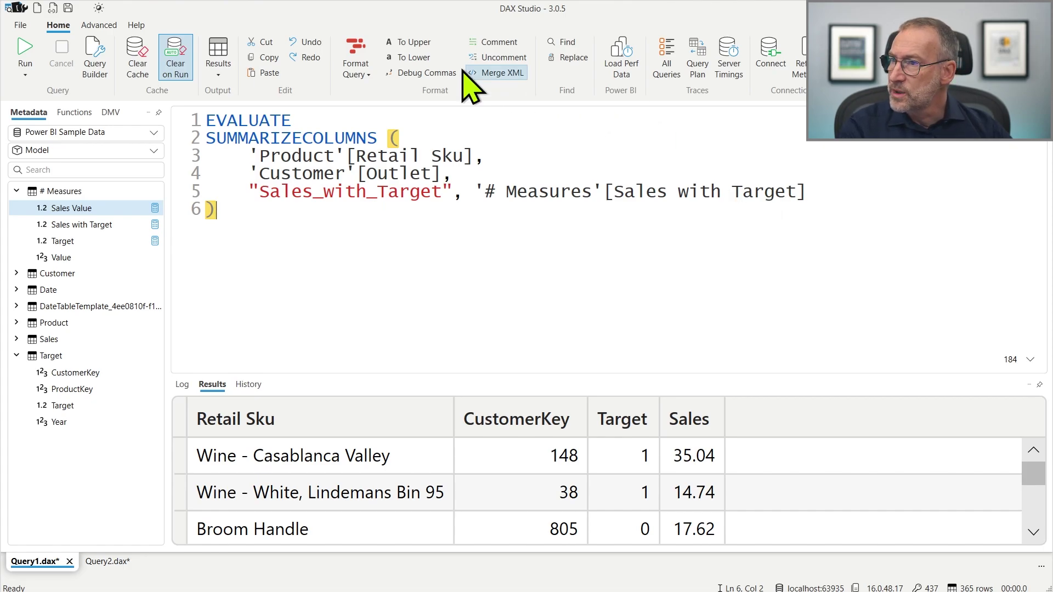
left_click(736, 63)
left_click(697, 65)
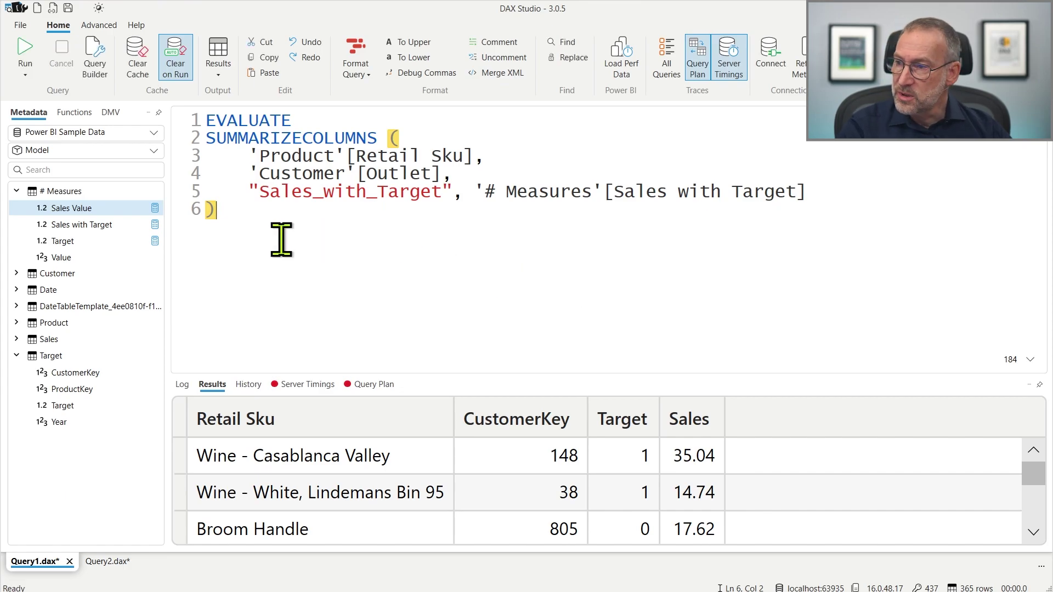
key("F5")
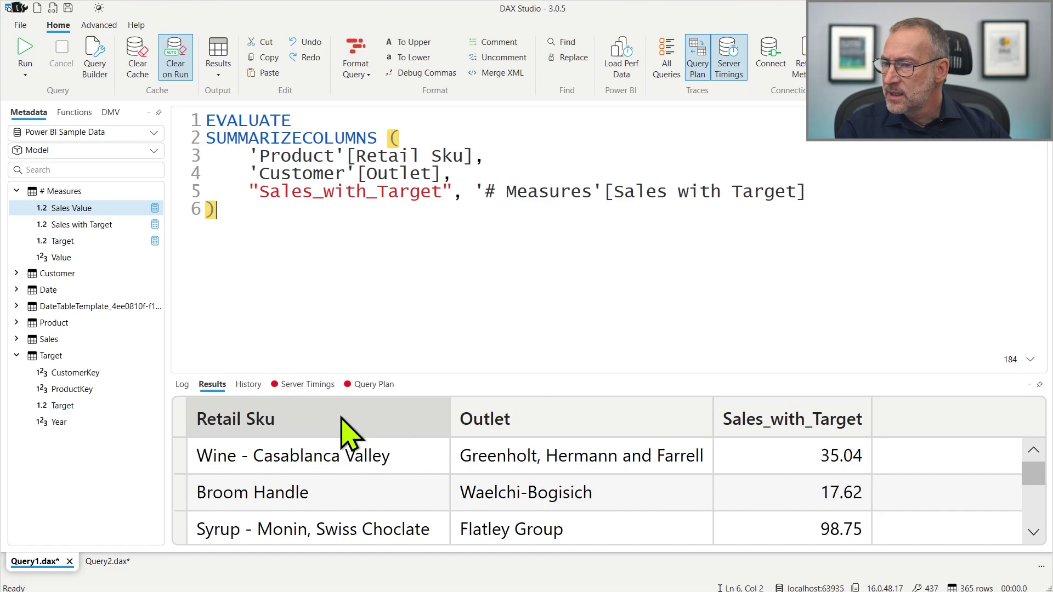
Open the Server Timings results, enlarge the results area and show the storage engine query of the first scan.
left_click(307, 384)
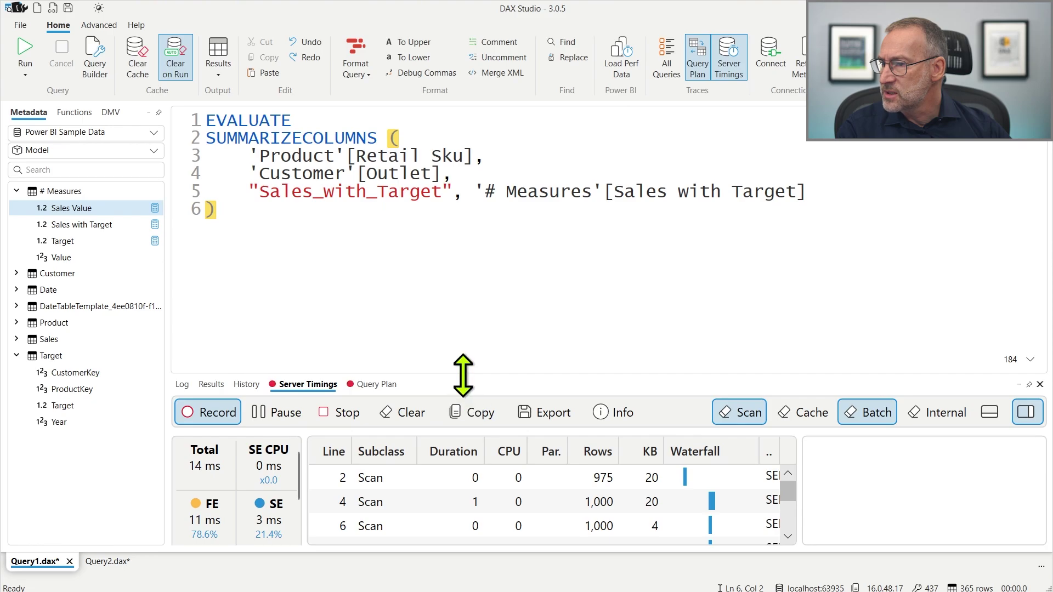
left_click_drag(463, 376, 455, 301)
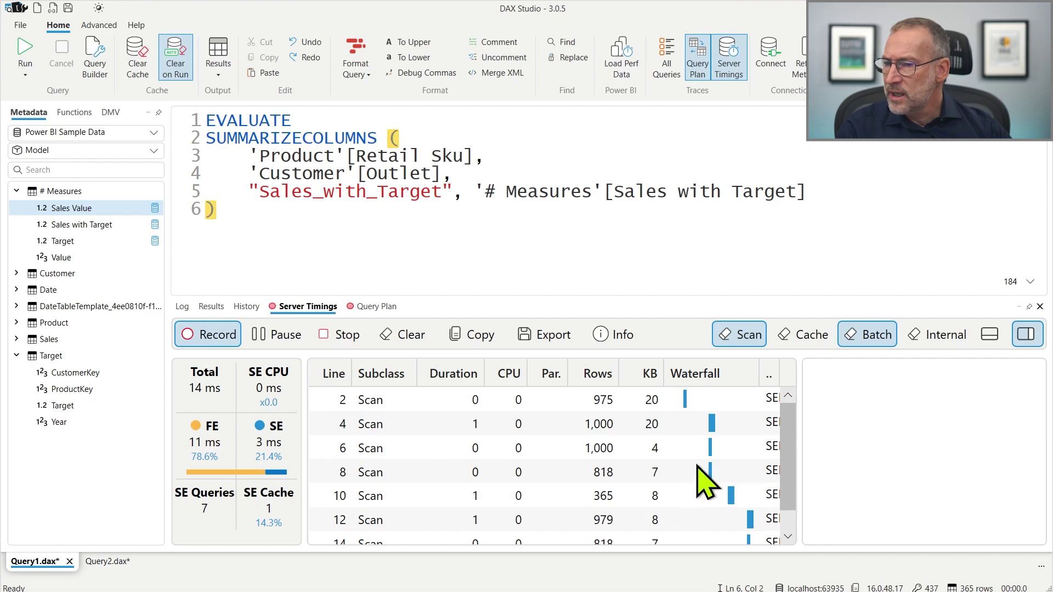
scroll(512, 430, "down", 1)
scroll(521, 453, "up", 1)
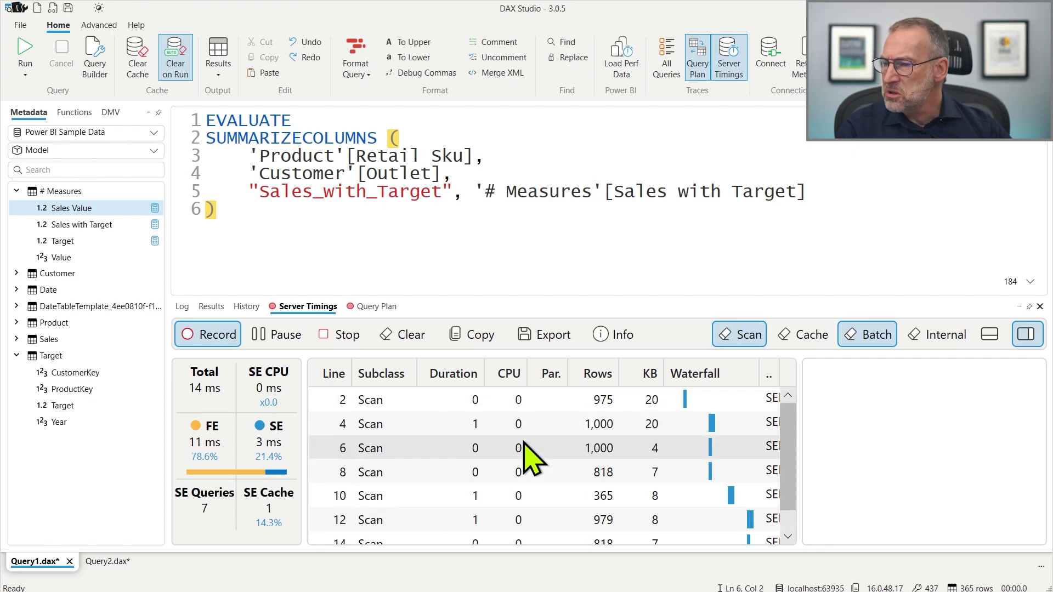
left_click(636, 402)
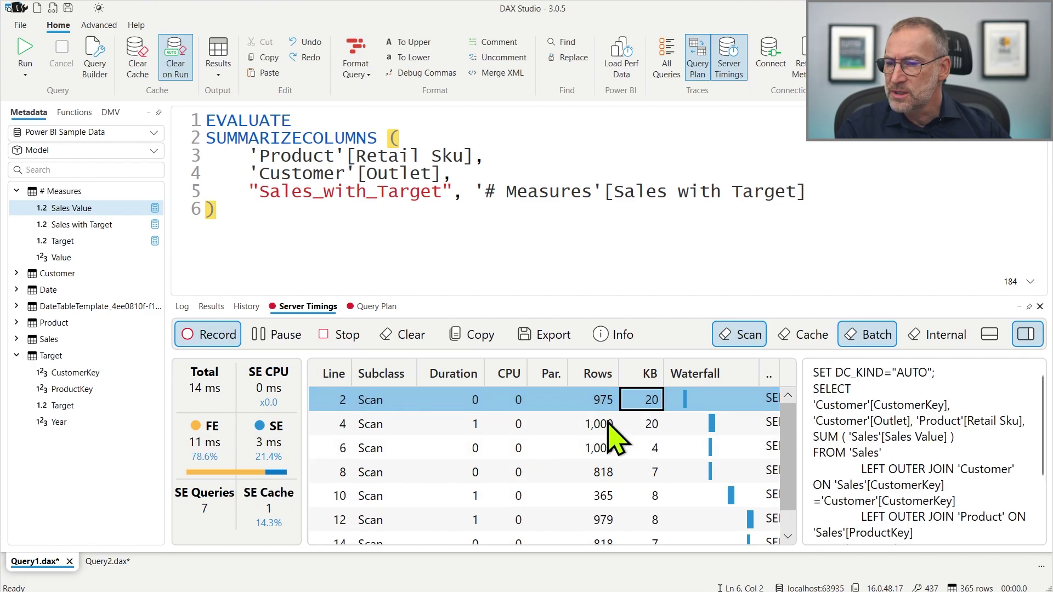
Review the storage engine query of each remaining scan in the Server Timings results, finishing back on the first scan.
left_click(606, 423)
left_click(606, 448)
left_click(606, 472)
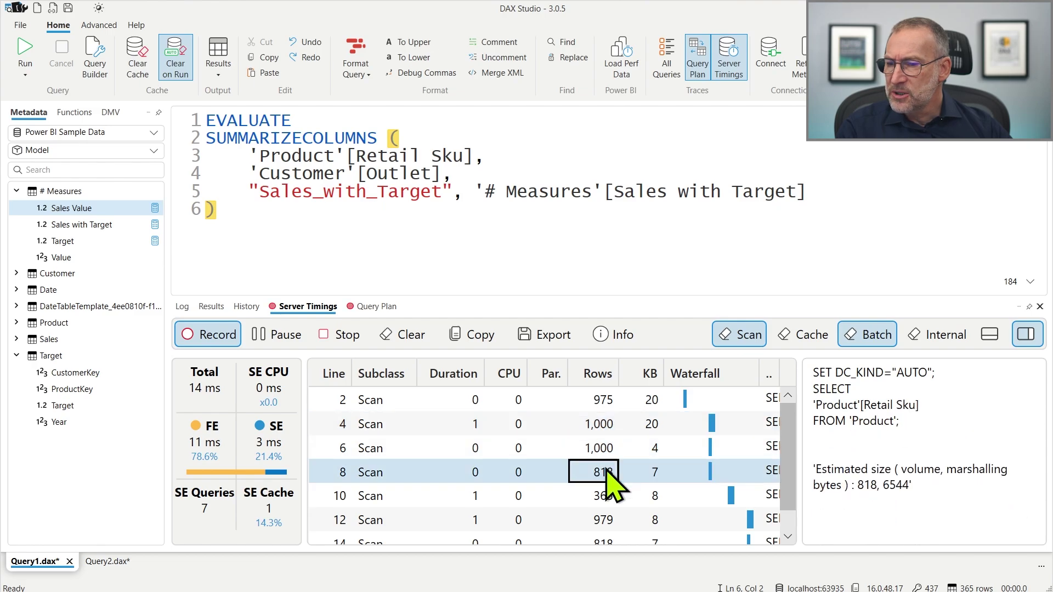
left_click(607, 496)
left_click(611, 518)
scroll(612, 518, "down", 1)
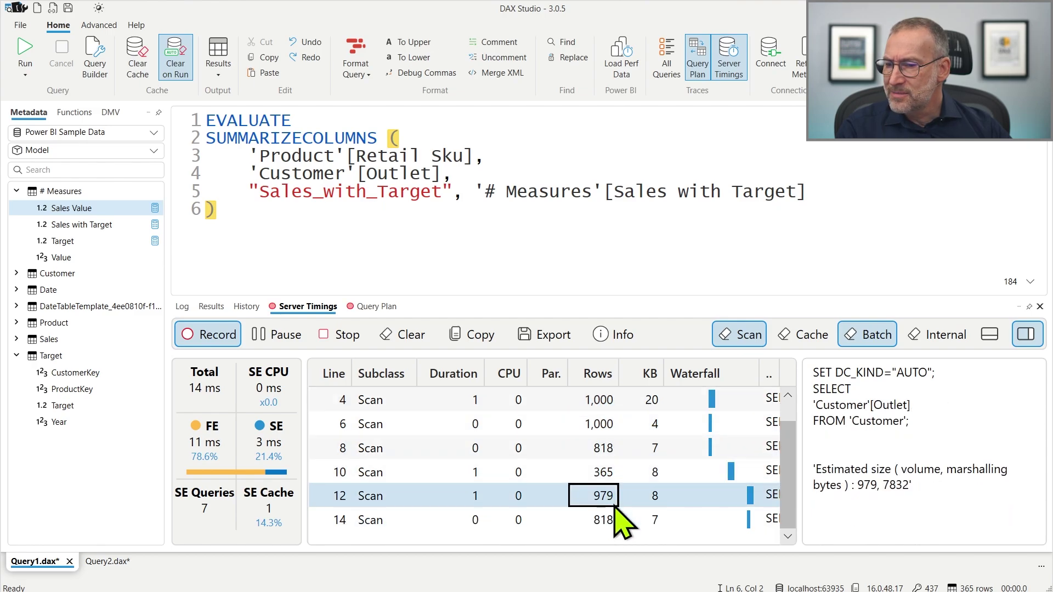
left_click(612, 519)
scroll(620, 534, "up", 1)
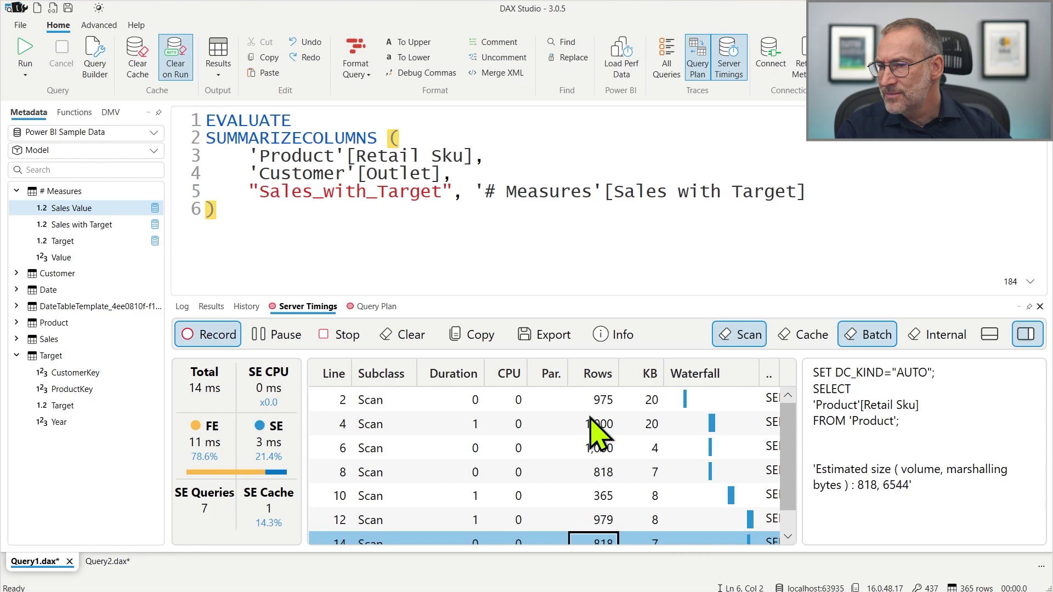
left_click(603, 400)
Open the query plan, enlarge the results area and skim the physical query plan from its first line to its last.
left_click(375, 306)
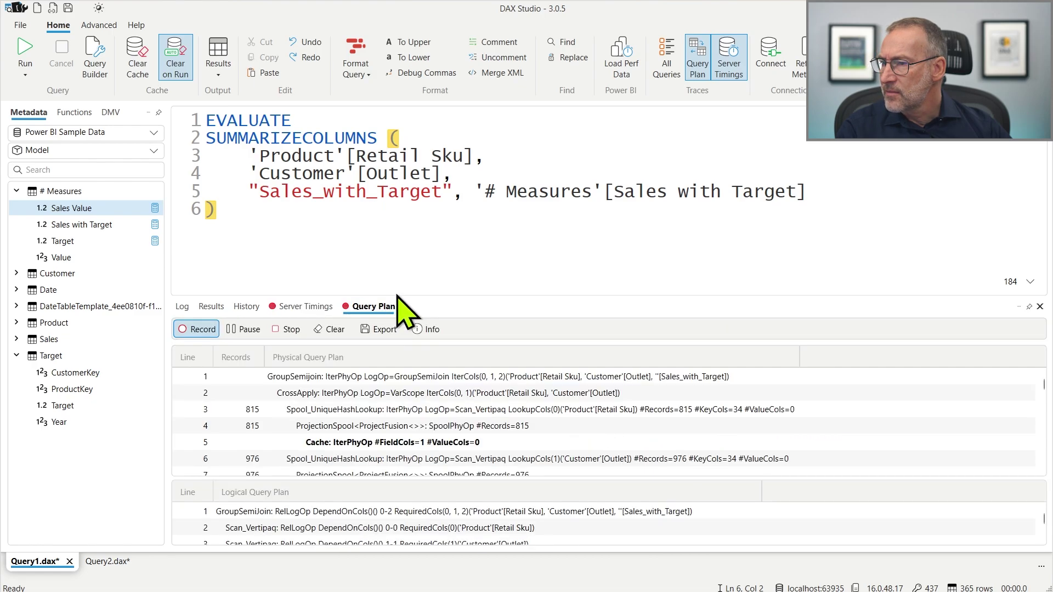
left_click_drag(397, 295, 412, 164)
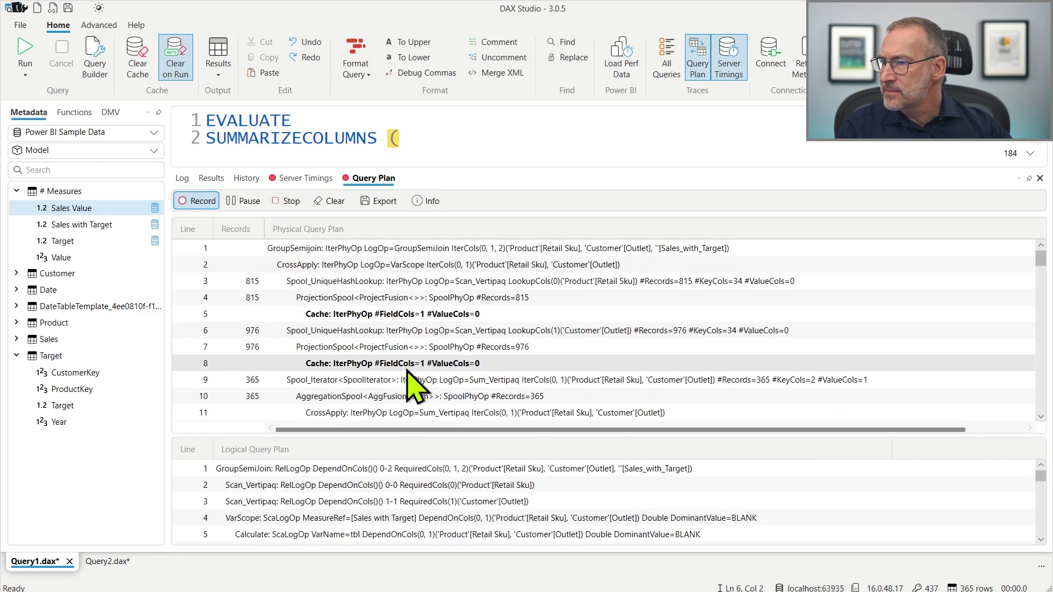
scroll(460, 375, "down", 3)
scroll(461, 374, "down", 8)
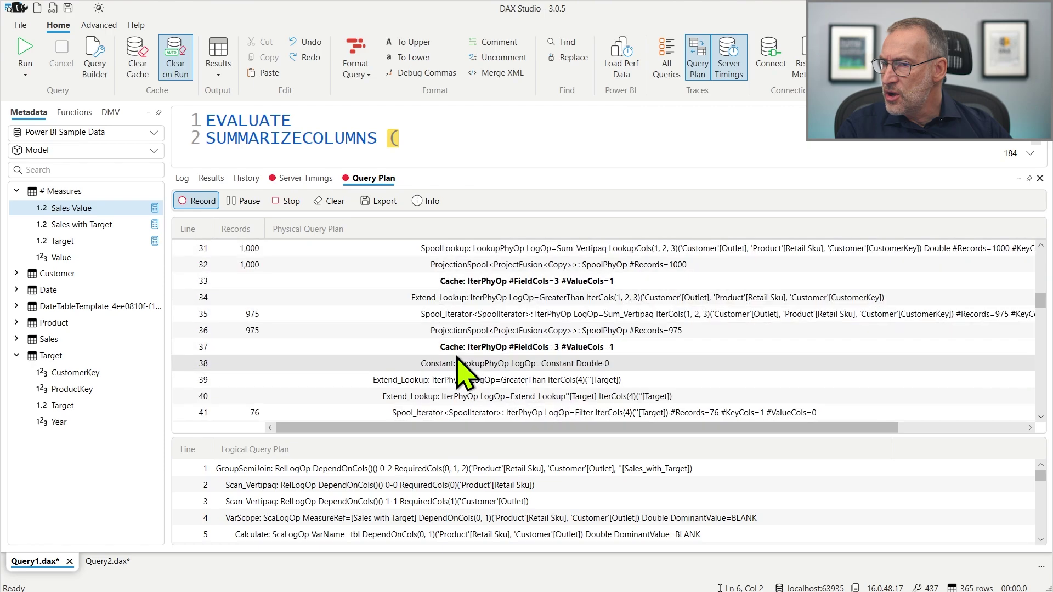
scroll(477, 351, "up", 11)
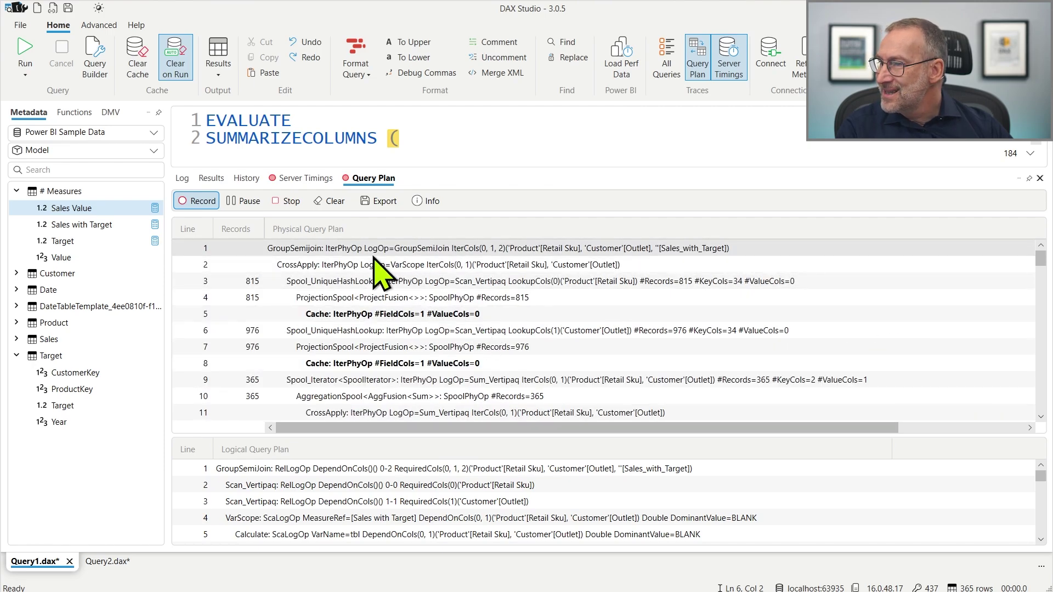
scroll(446, 306, "down", 20)
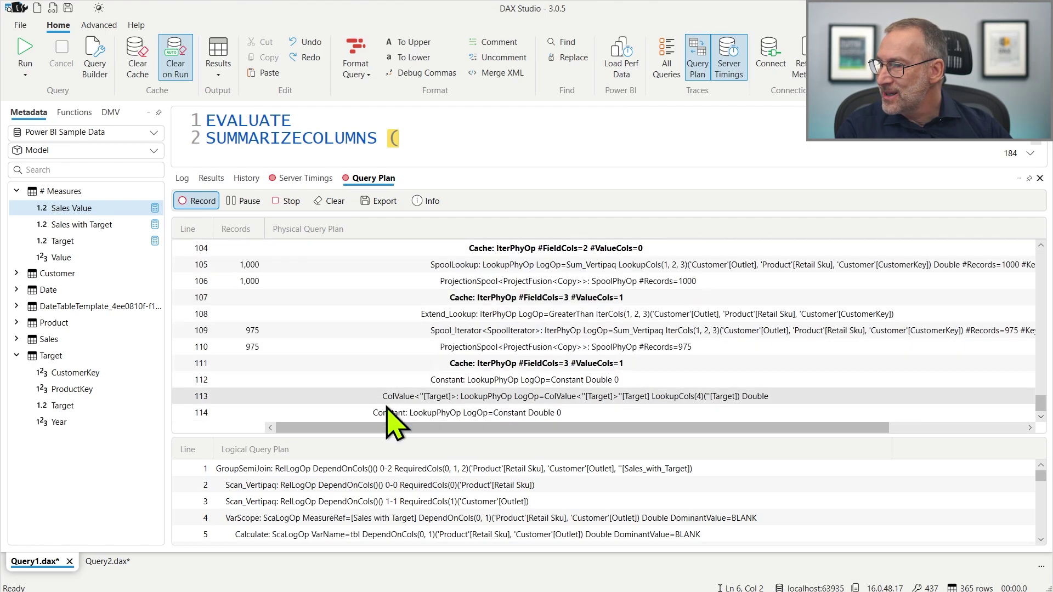
left_click(428, 415)
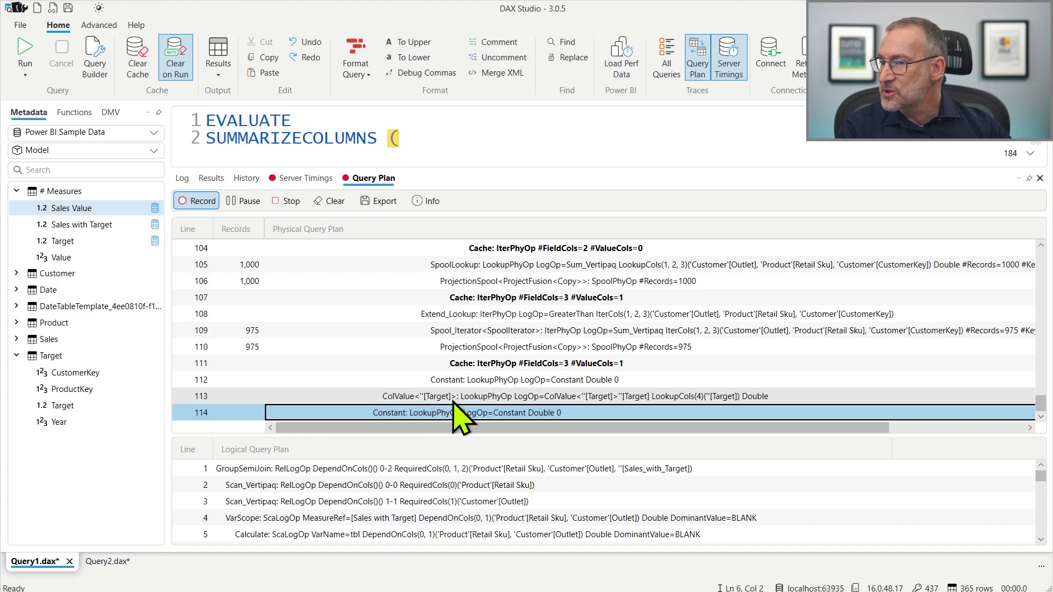
Examine the record counts of the CrossJoin and Filter operations in the physical query plan.
scroll(454, 405, "up", 14)
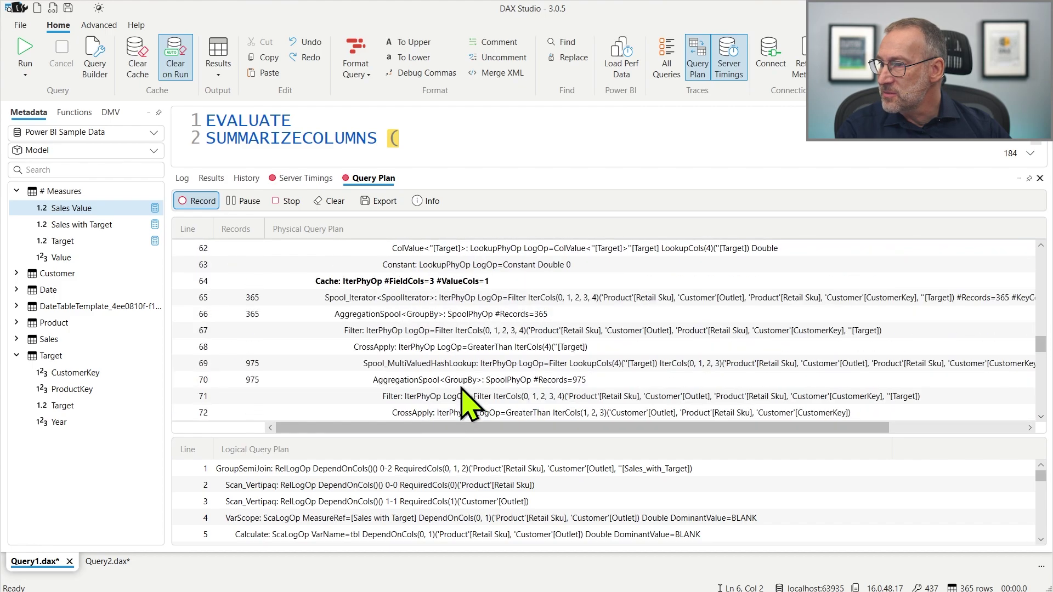
scroll(467, 404, "down", 4)
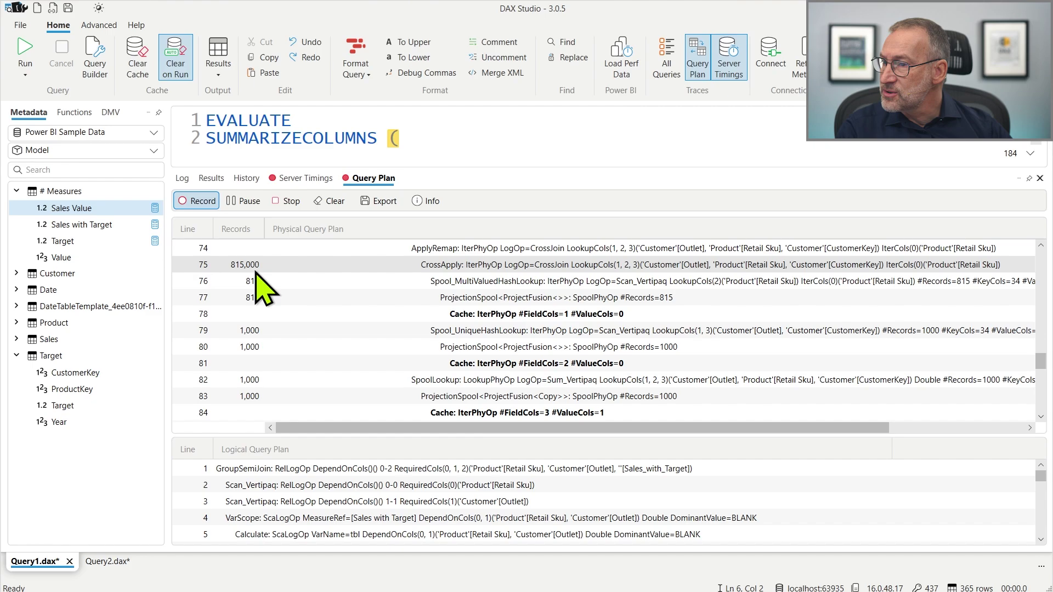
scroll(411, 282, "up", 1)
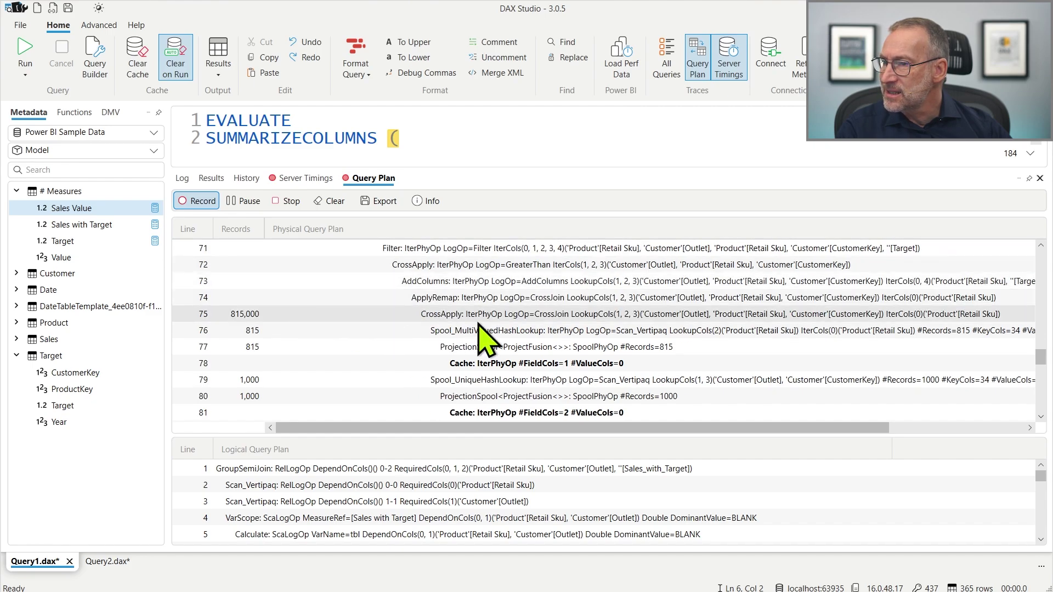
scroll(488, 345, "up", 4)
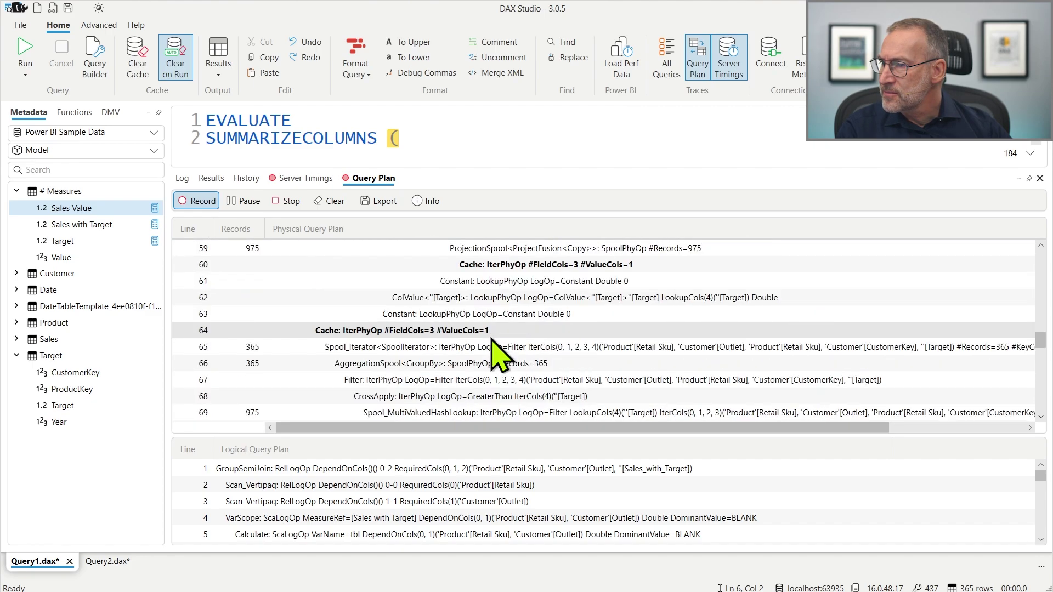
scroll(493, 351, "up", 14)
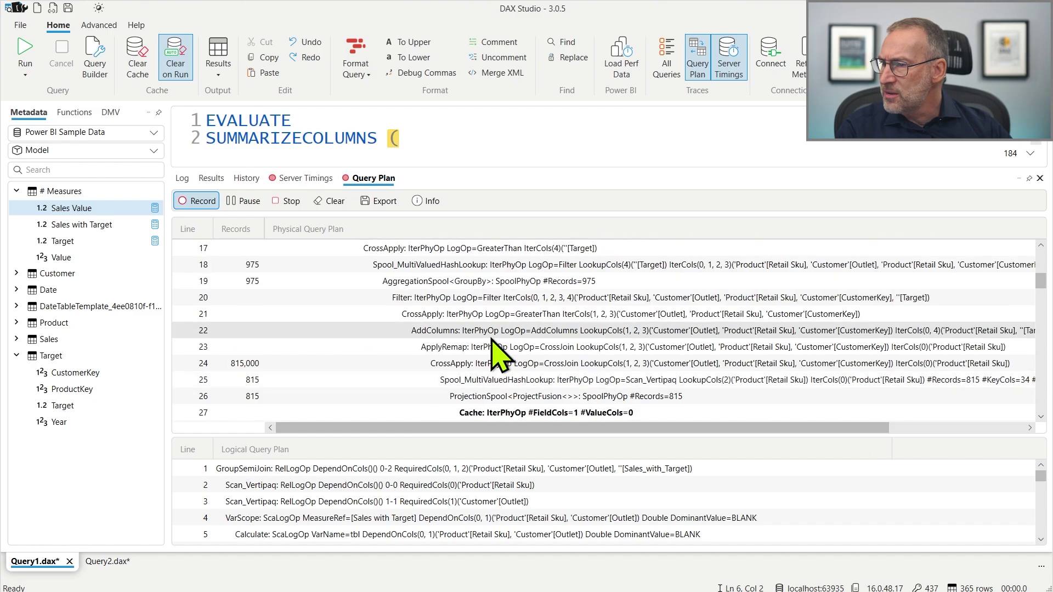
scroll(496, 354, "up", 3)
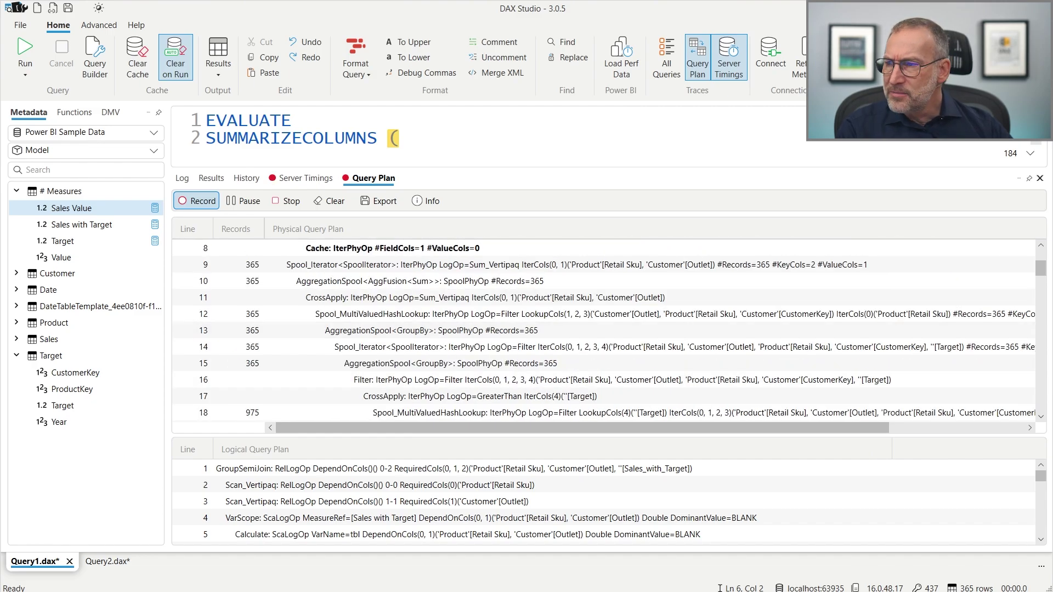
Show the model's VertiPaq metrics, enlarge the table list to check the cardinalities, and give the query editor more height.
left_click(100, 25)
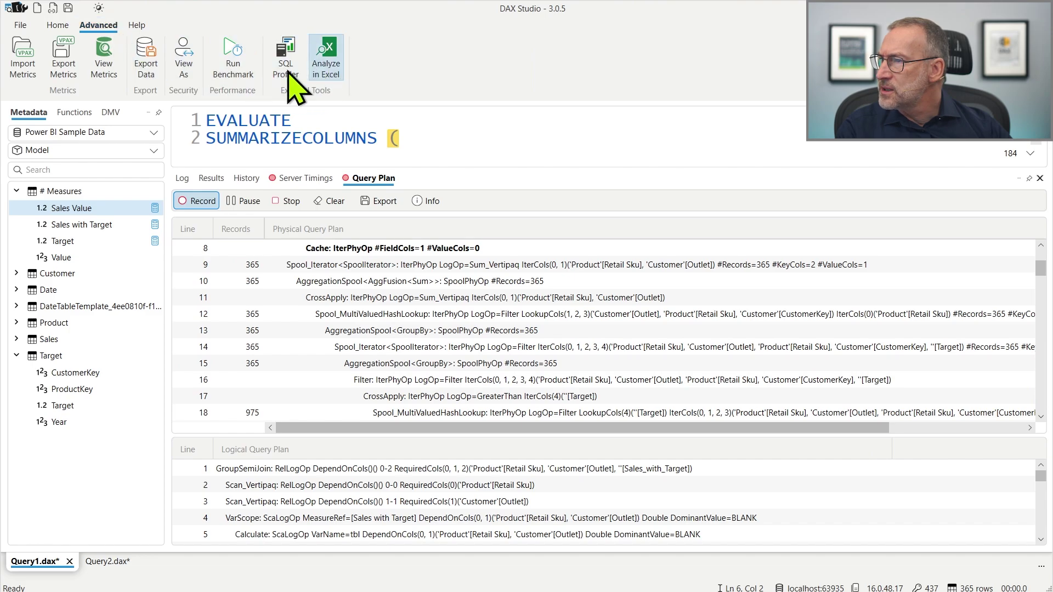
left_click(104, 66)
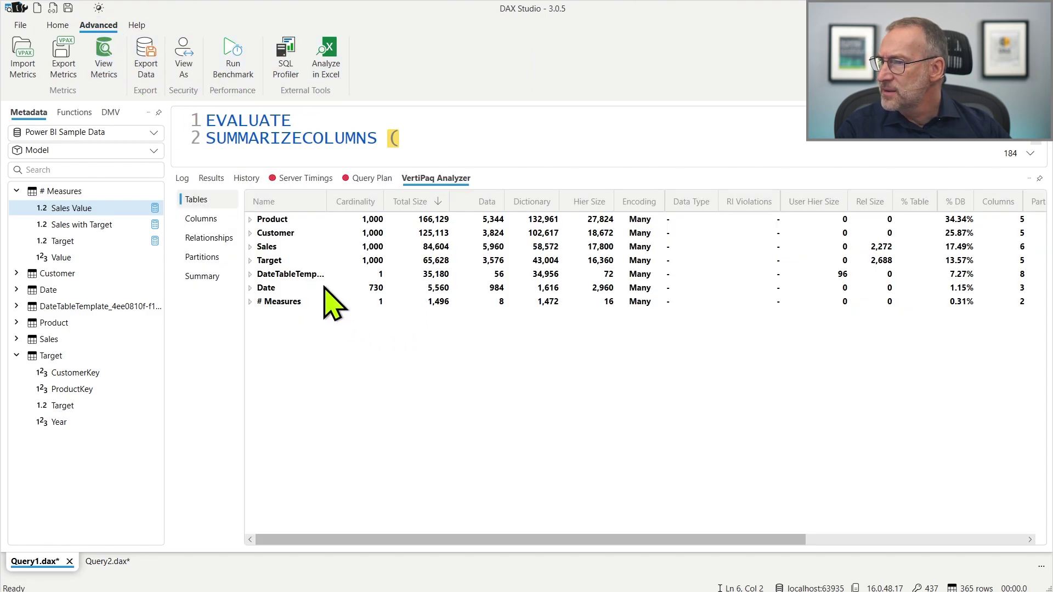
scroll(326, 290, "up", 3)
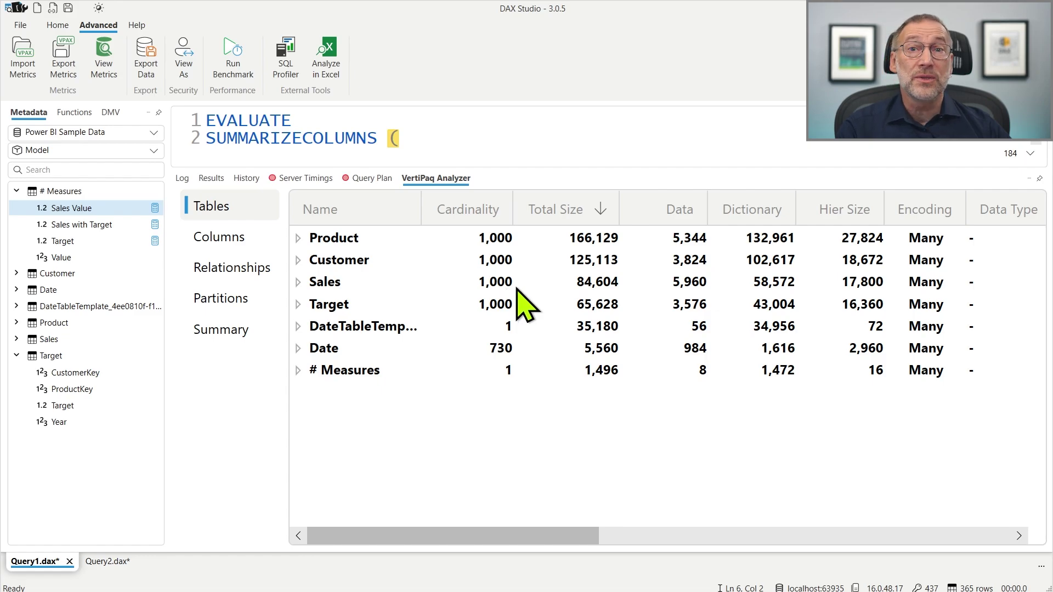
scroll(525, 307, "down", 1)
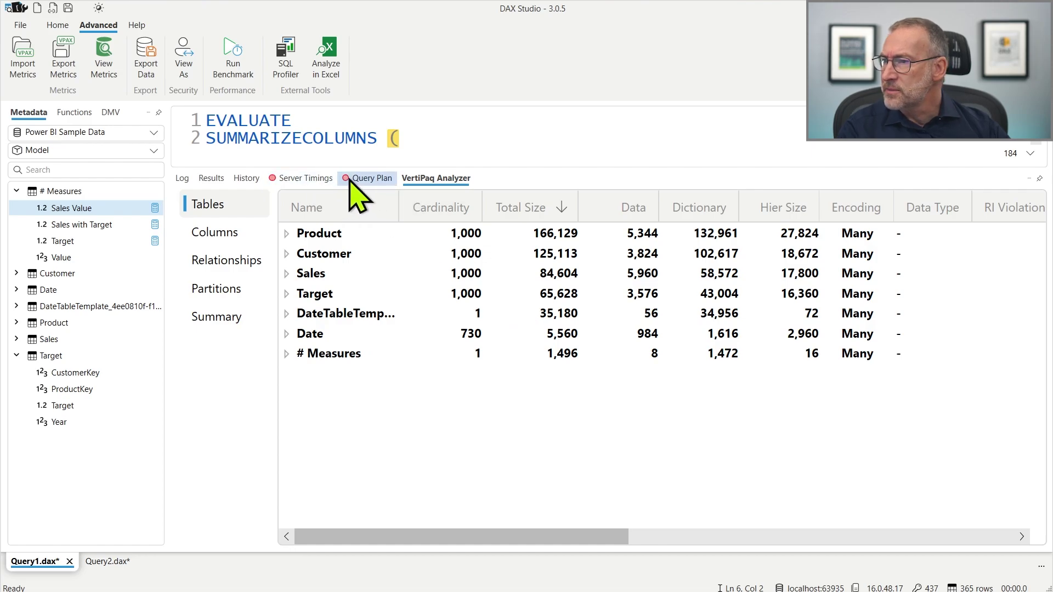
left_click_drag(362, 171, 376, 289)
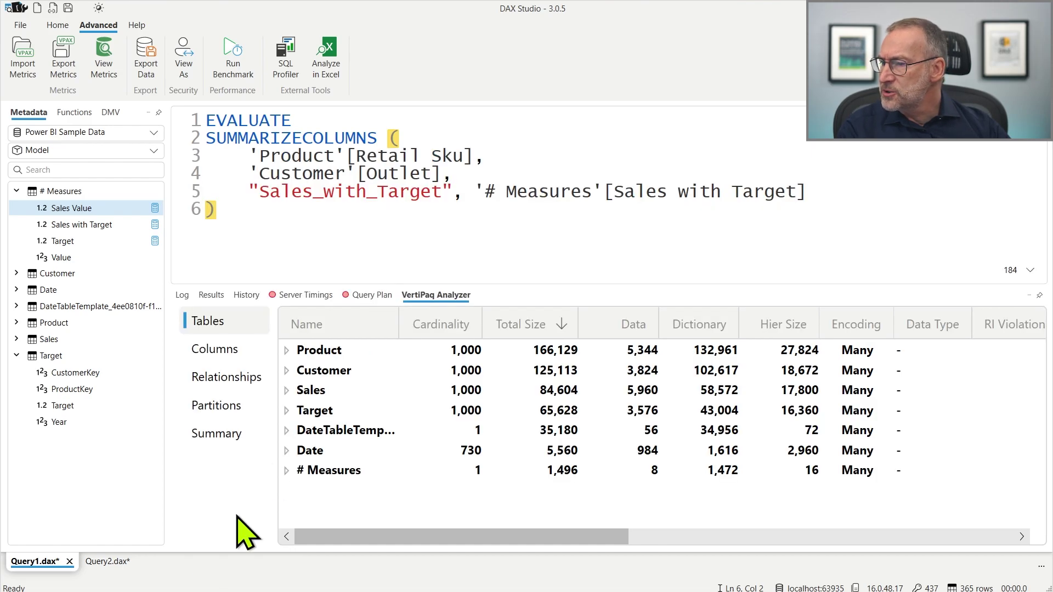
Examine the CROSSJOIN of Product Retail Sku and CustomerKey in the Query2.dax filter query.
left_click(107, 561)
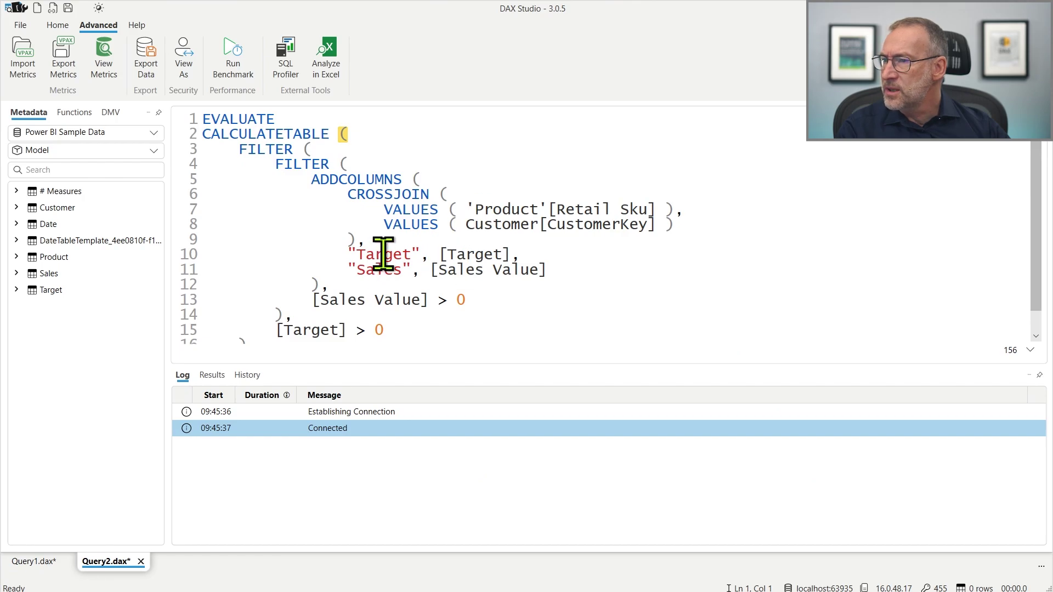
left_click_drag(366, 242, 196, 190)
left_click(490, 226)
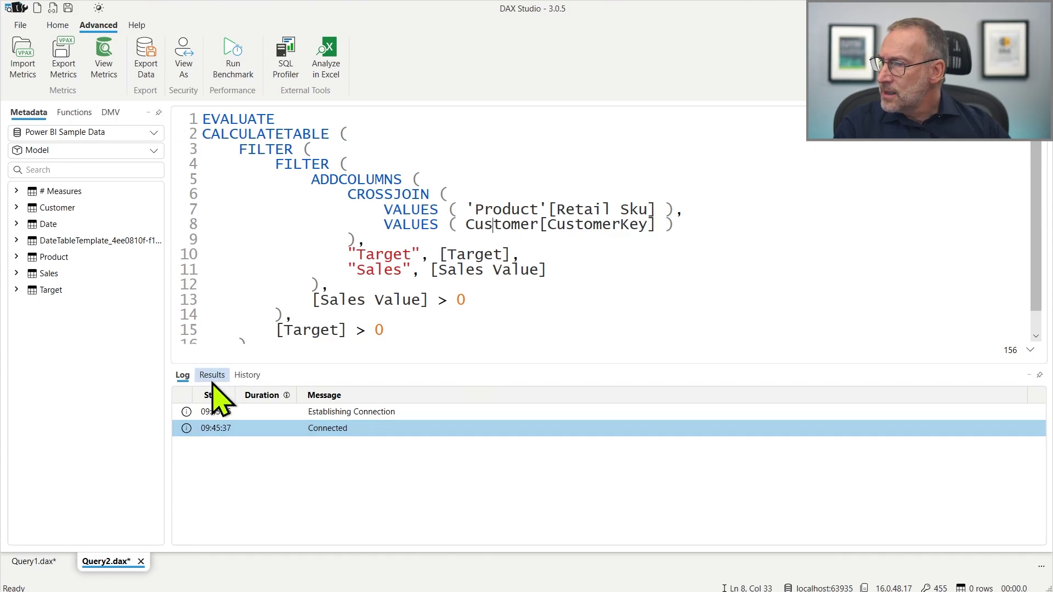
Return to Query1.dax and add the definition of the Sales with Target measure to the query.
left_click(55, 561)
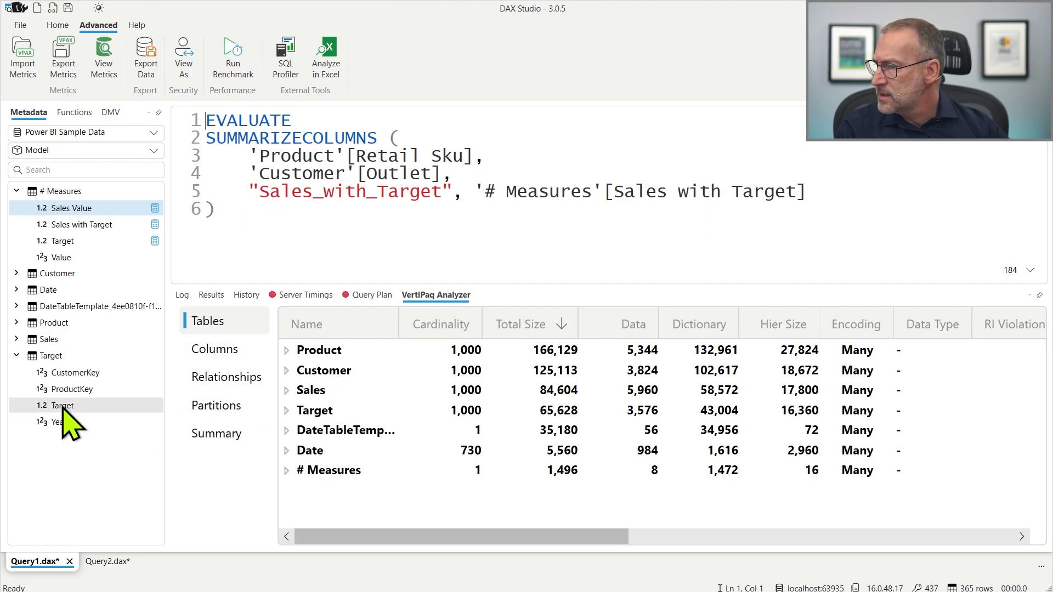
right_click(95, 226)
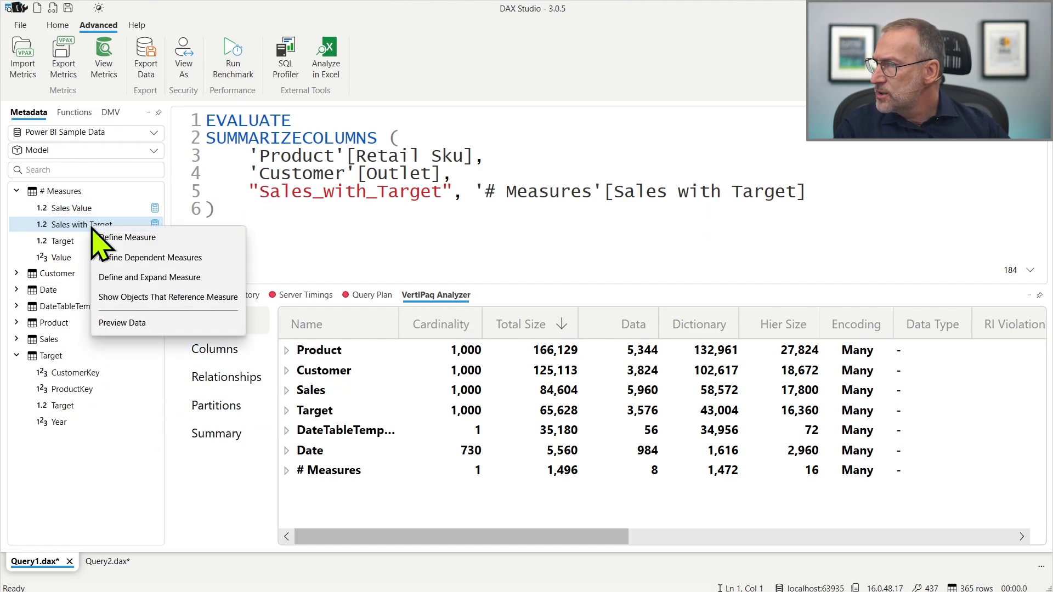
key("Escape")
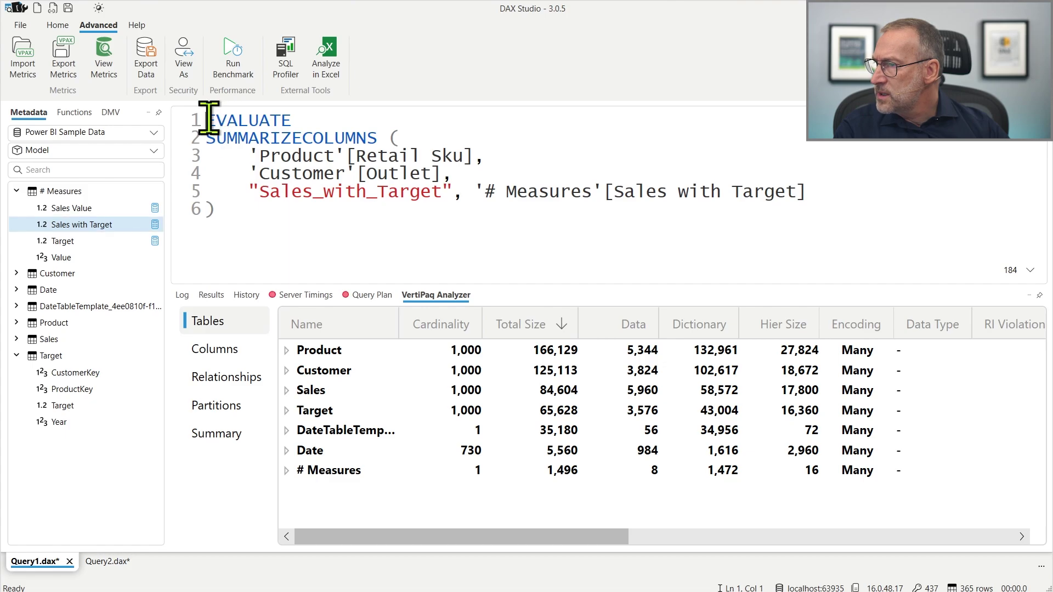
right_click(103, 228)
left_click(235, 238)
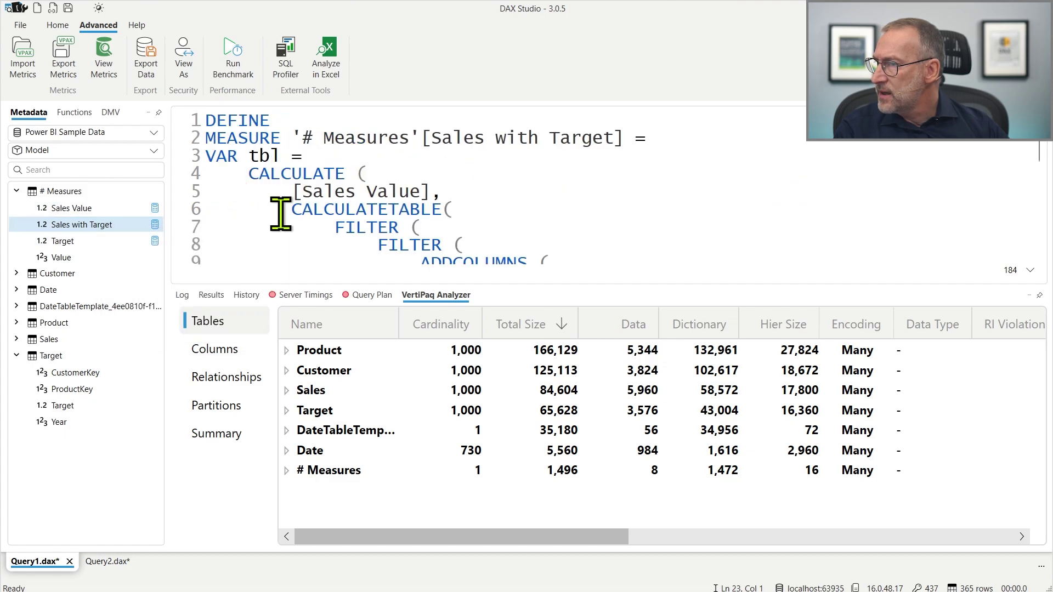
Enlarge the query editor, reduce its text zoom to 143 and format the query with the measure definition.
left_click_drag(357, 282, 367, 465)
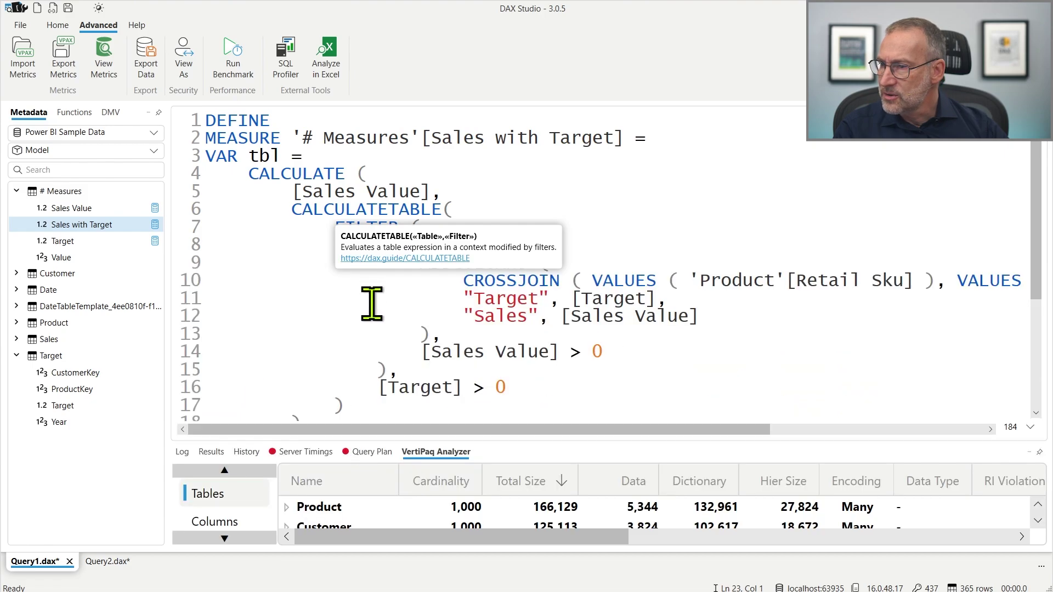
scroll(369, 301, "down", 4)
left_click(623, 364)
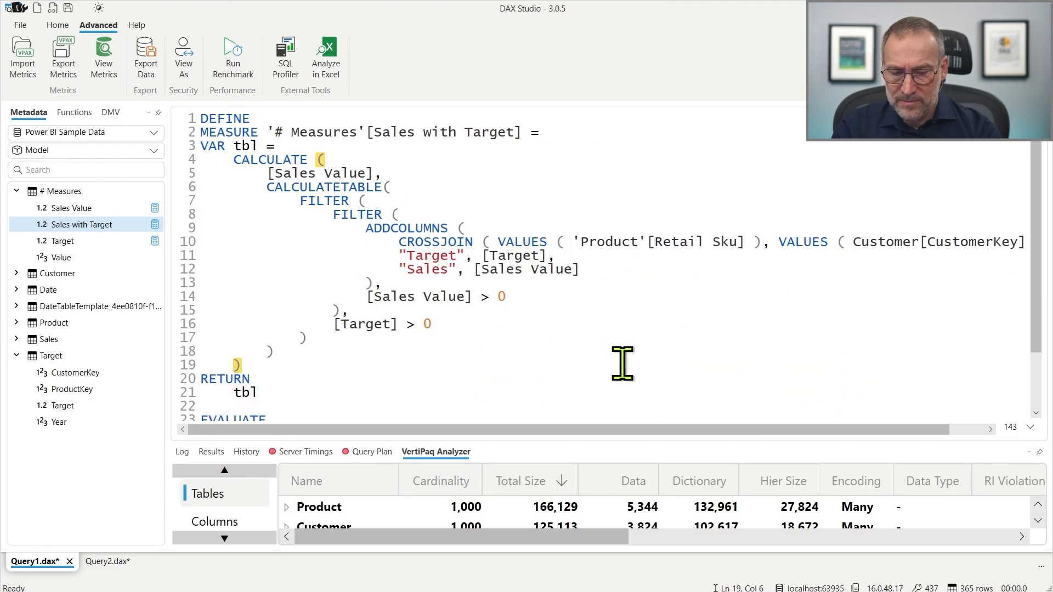
key("F6")
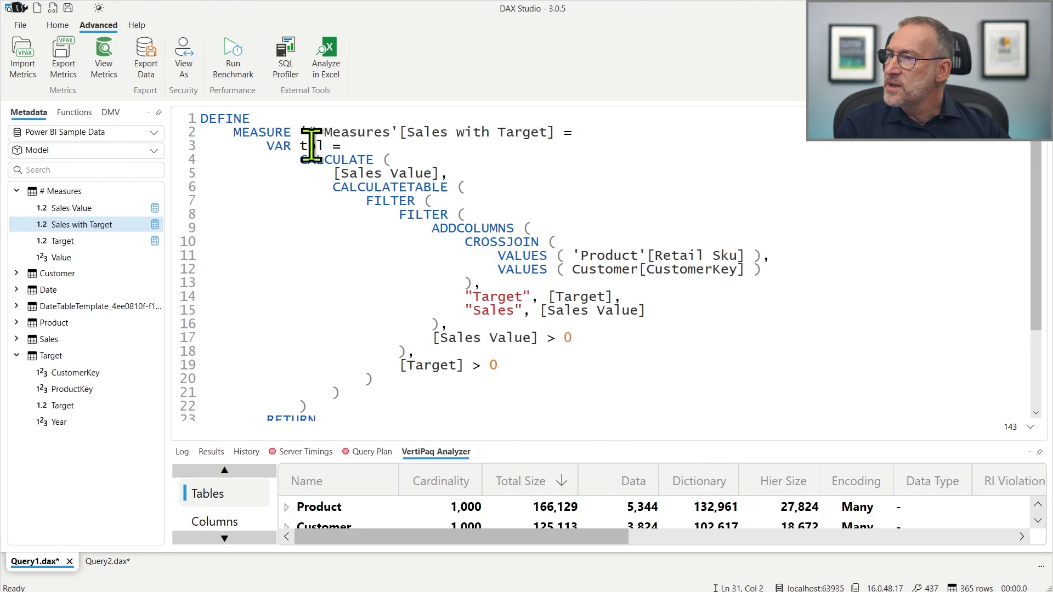
Review the SUMMARIZECOLUMNS query and the CALCULATE expression assigned to the tbl variable of the Sales with Target measure.
left_click_drag(382, 132, 390, 132)
scroll(384, 298, "down", 3)
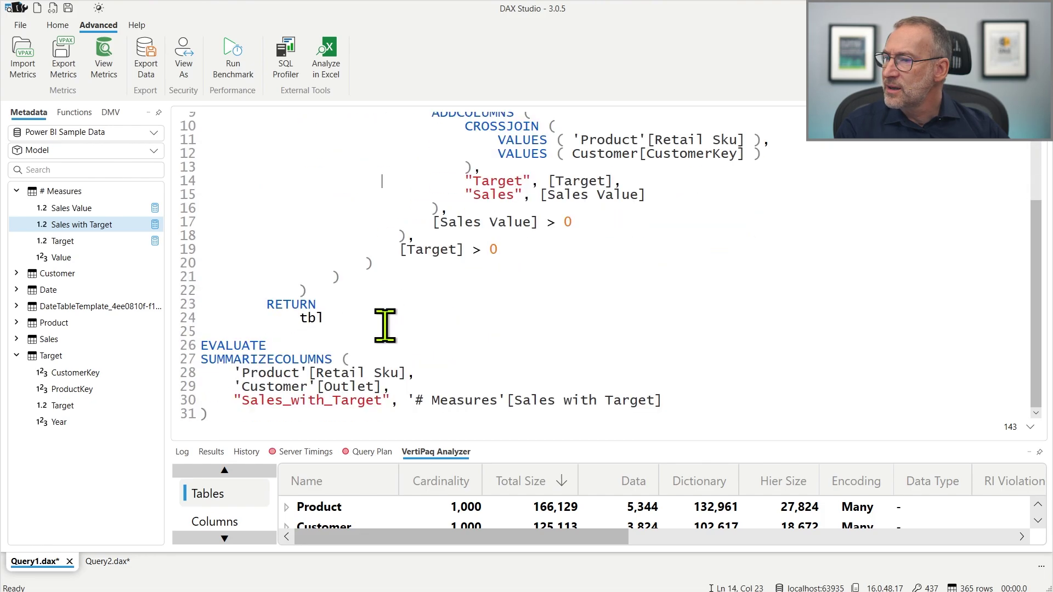
left_click_drag(329, 332, 369, 437)
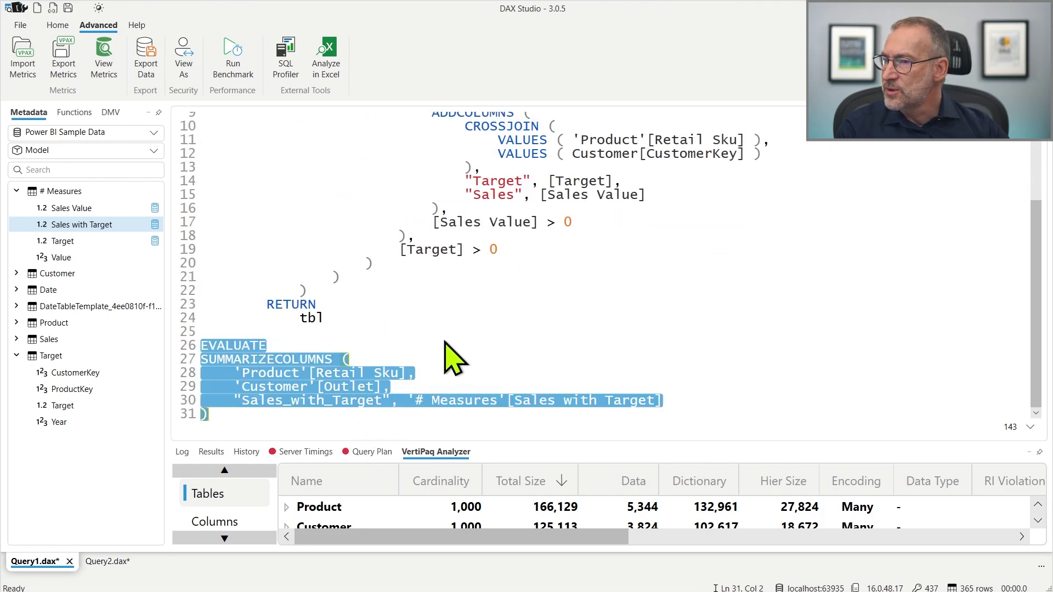
scroll(444, 345, "up", 3)
left_click(347, 405)
left_click_drag(143, 244, 135, 165)
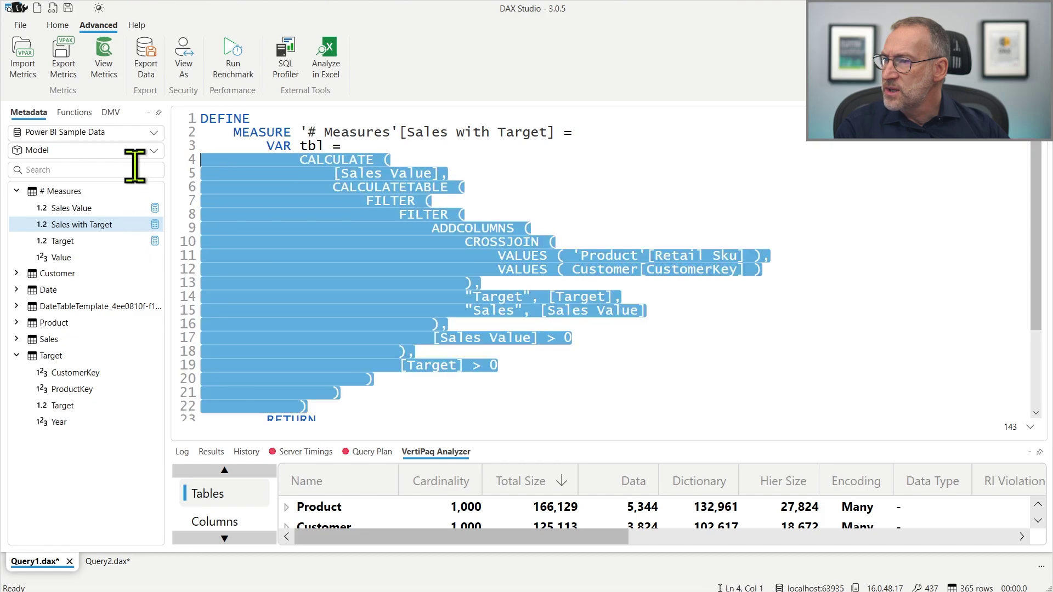
left_click(423, 201)
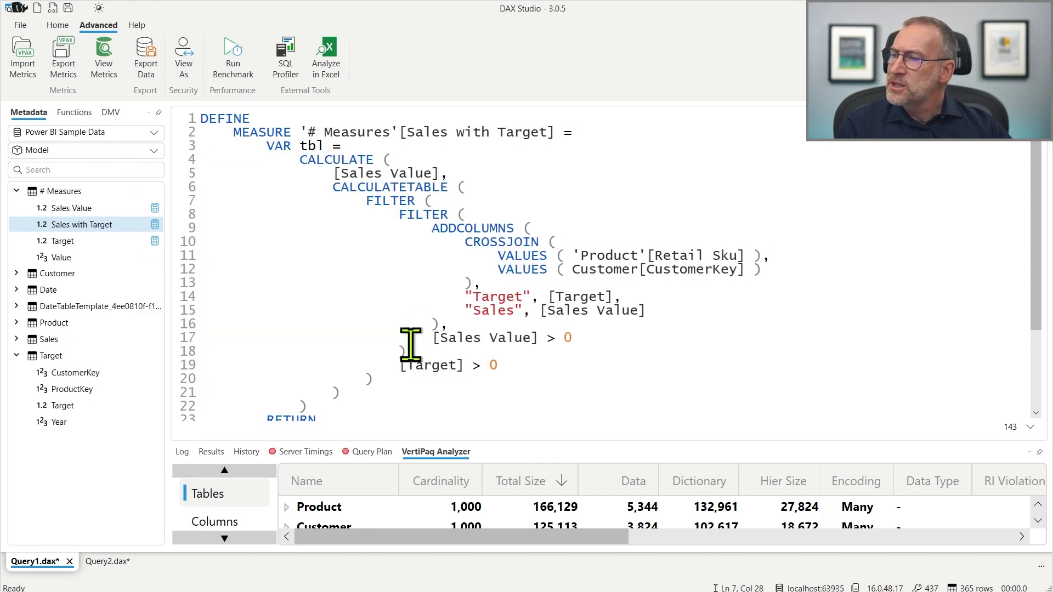
Run the filter query in Query2.dax with its editor enlarged, and increase the text size of the results.
left_click_drag(400, 379, 153, 241)
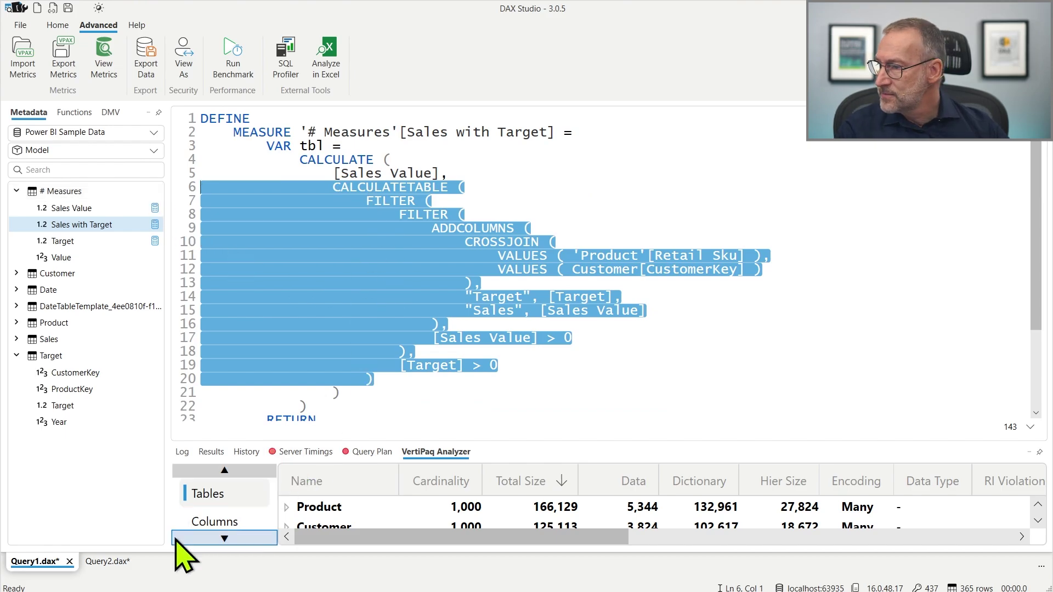
left_click(125, 560)
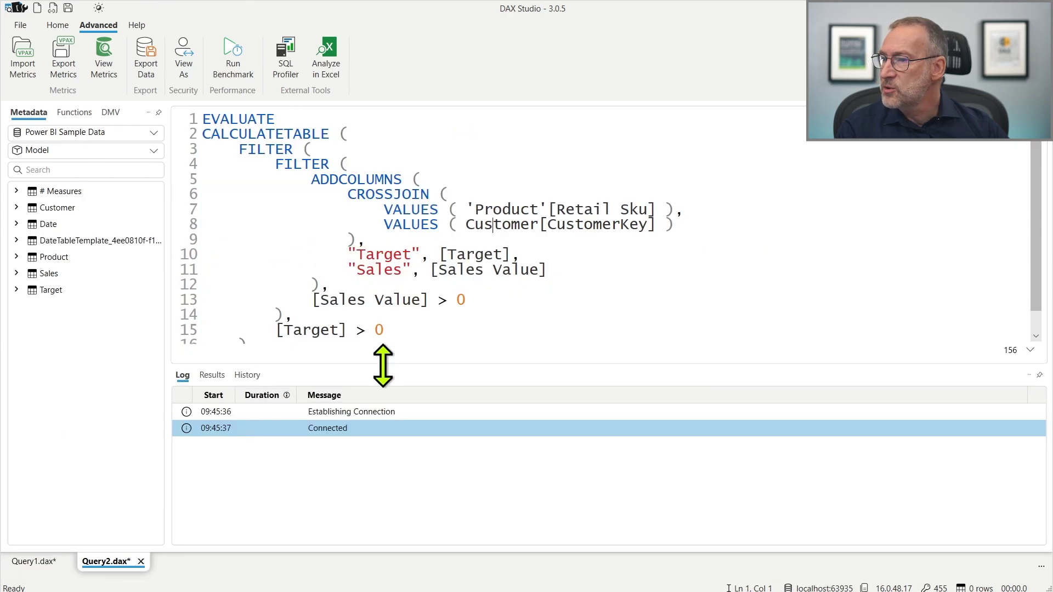
left_click_drag(373, 365, 377, 405)
left_click(287, 208)
key("F5")
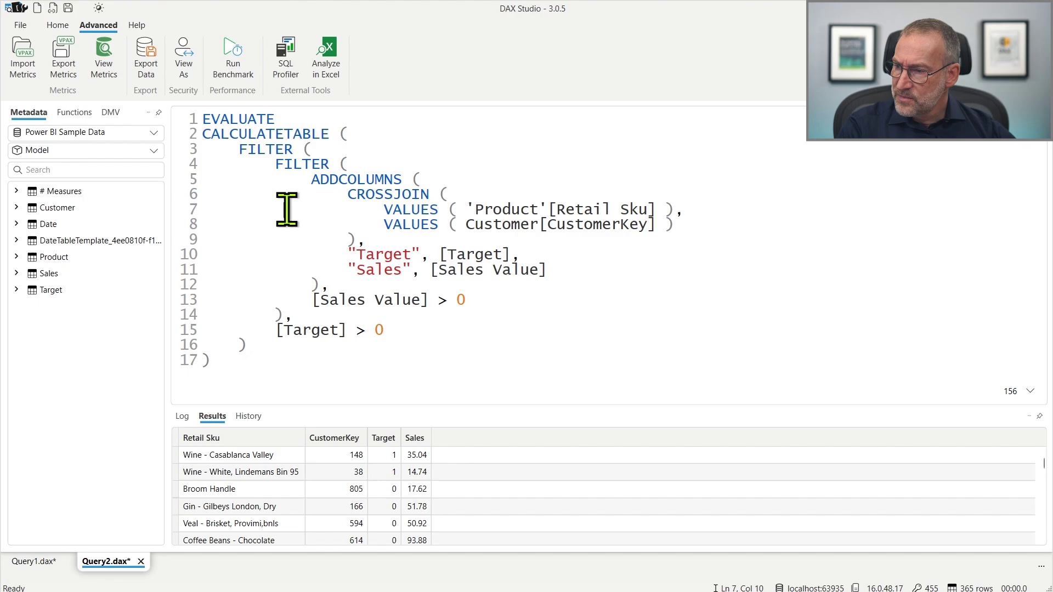
scroll(336, 490, "up", 4, "ctrl")
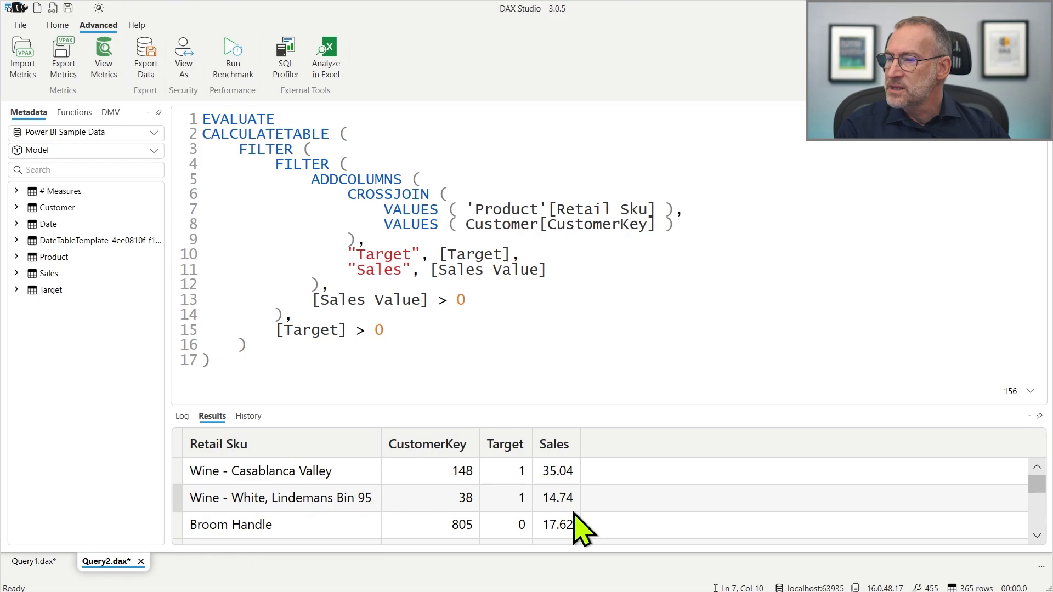
Examine the Sales column definition and the two nested FILTER calls in the Query2.dax query.
left_click(467, 328)
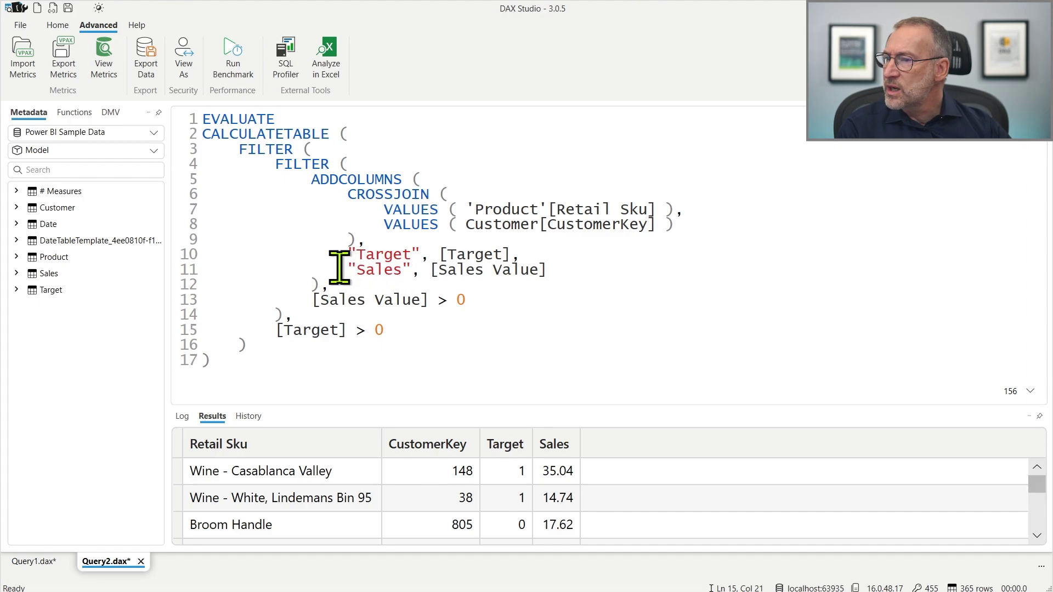
left_click_drag(340, 269, 551, 273)
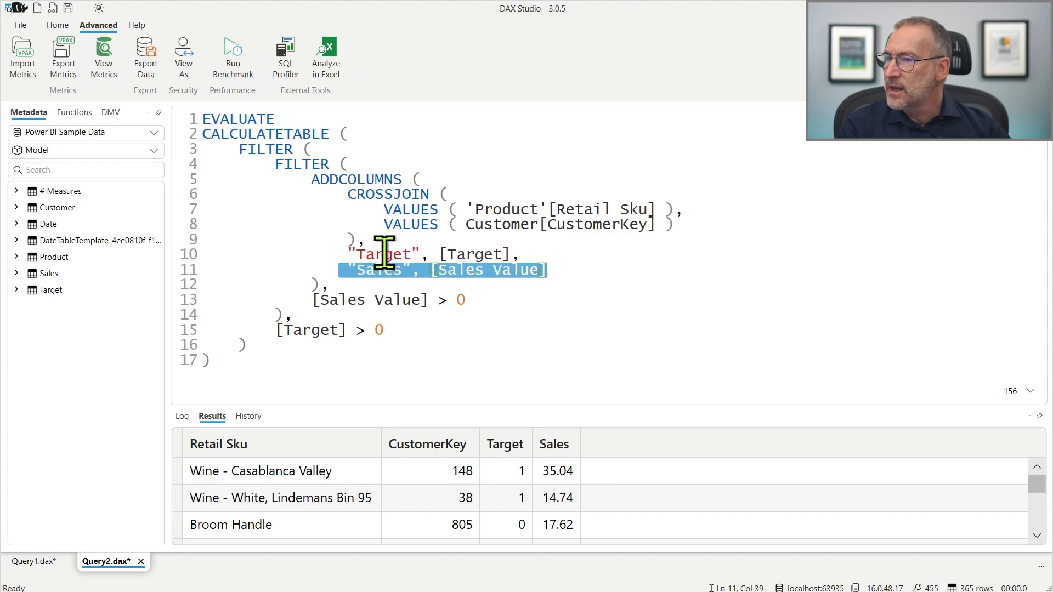
left_click(354, 255)
left_click(388, 152)
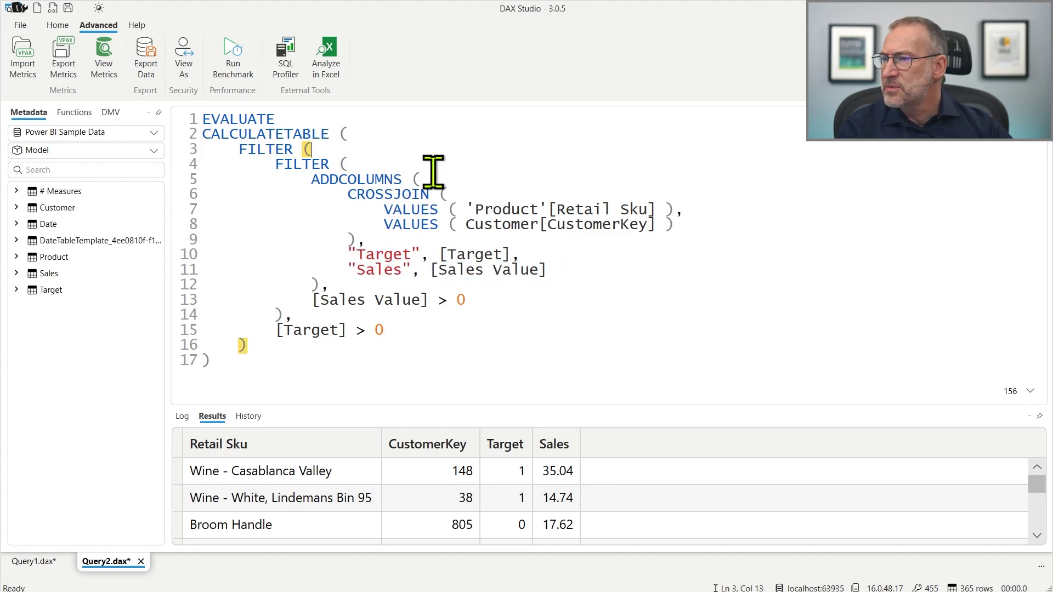
key("Home")
key("shift+End")
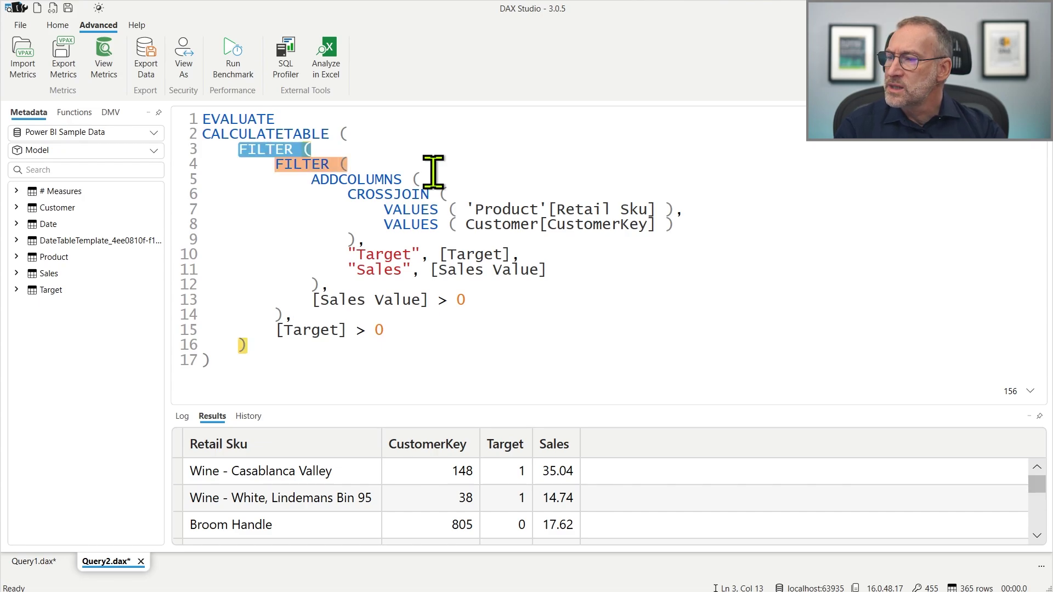
key("Down")
key("Home")
key("shift+End")
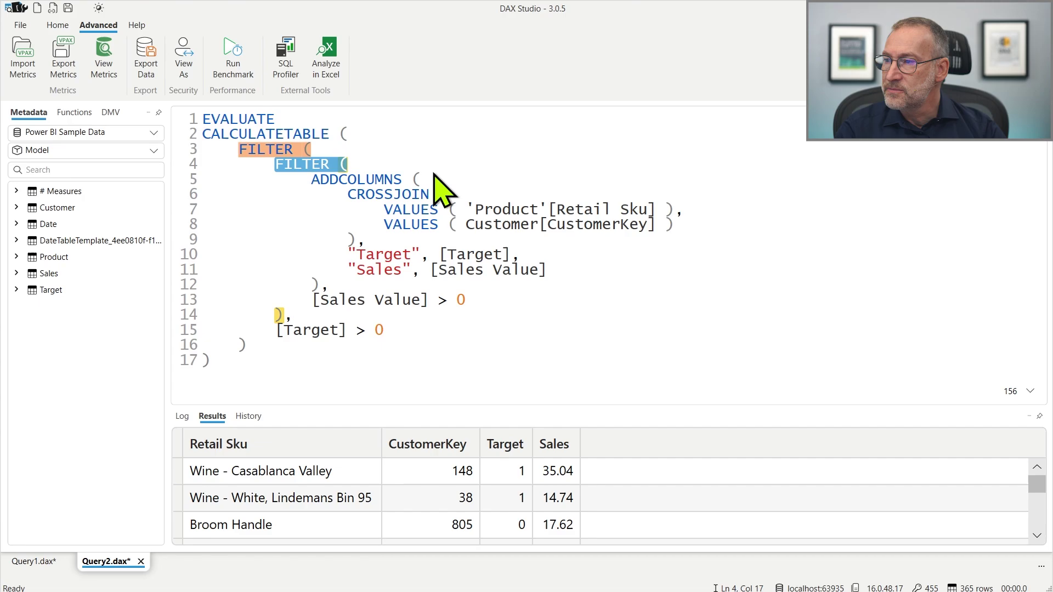
Remove the outer FILTER call and its [Target] > 0 condition from the query.
key("Up")
key("Home")
key("shift+Down")
key("Delete")
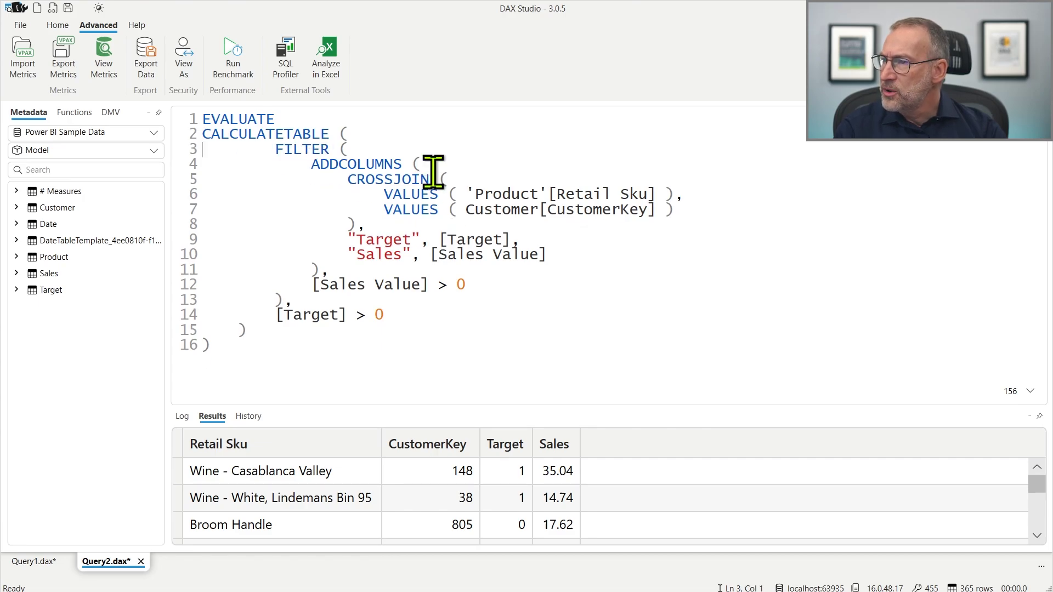
key("Down")
key("Down")
key("Down")
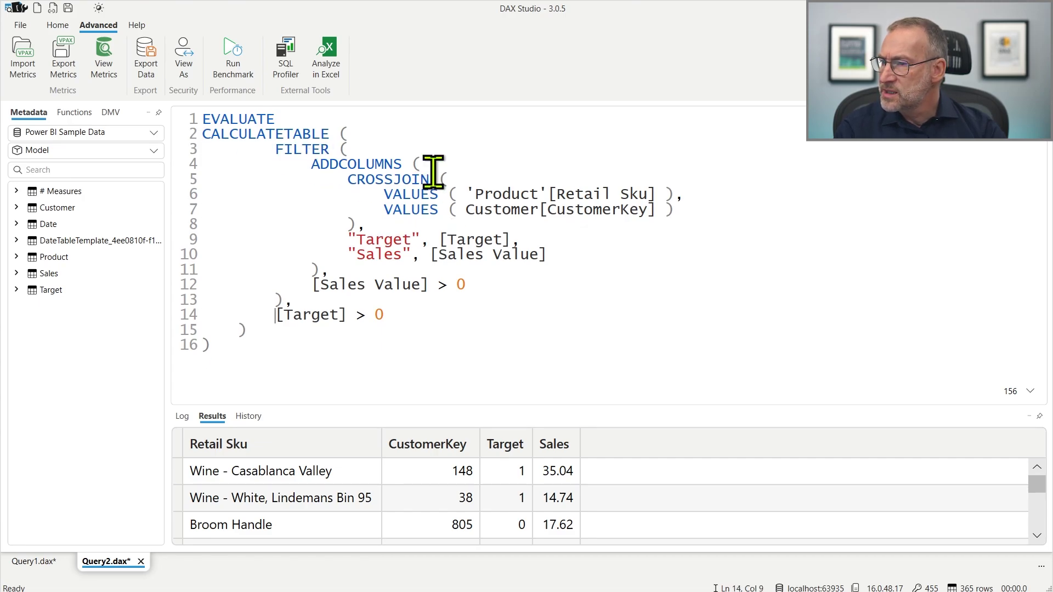
key("shift+End")
key("Delete")
Change the condition of the remaining FILTER to AND ( [Sales Value] > 0, [Target] > 0 ).
key("Up")
key("Up")
key("Home")
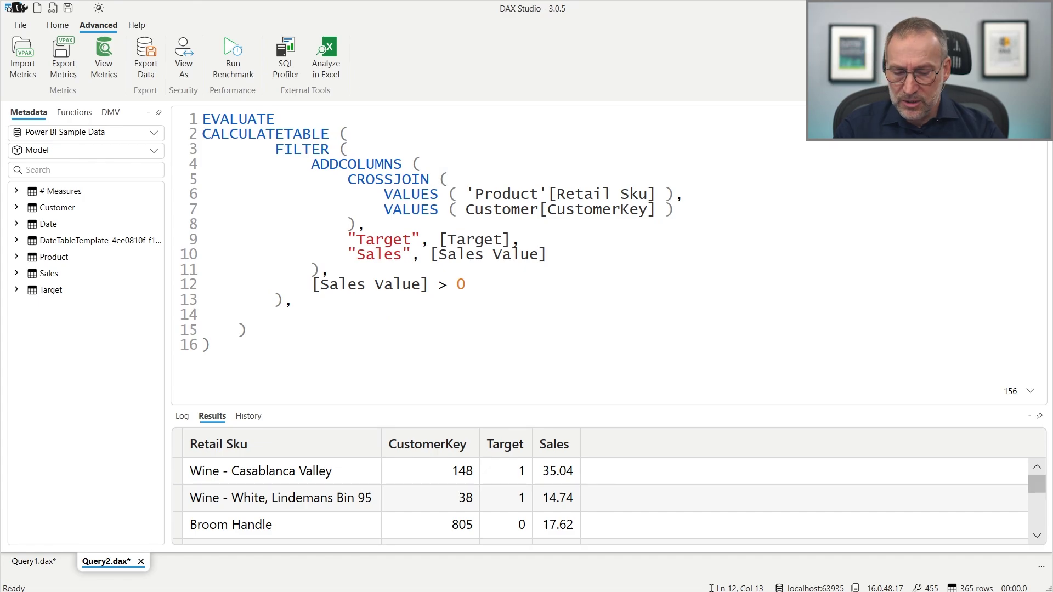
type("AND ( ")
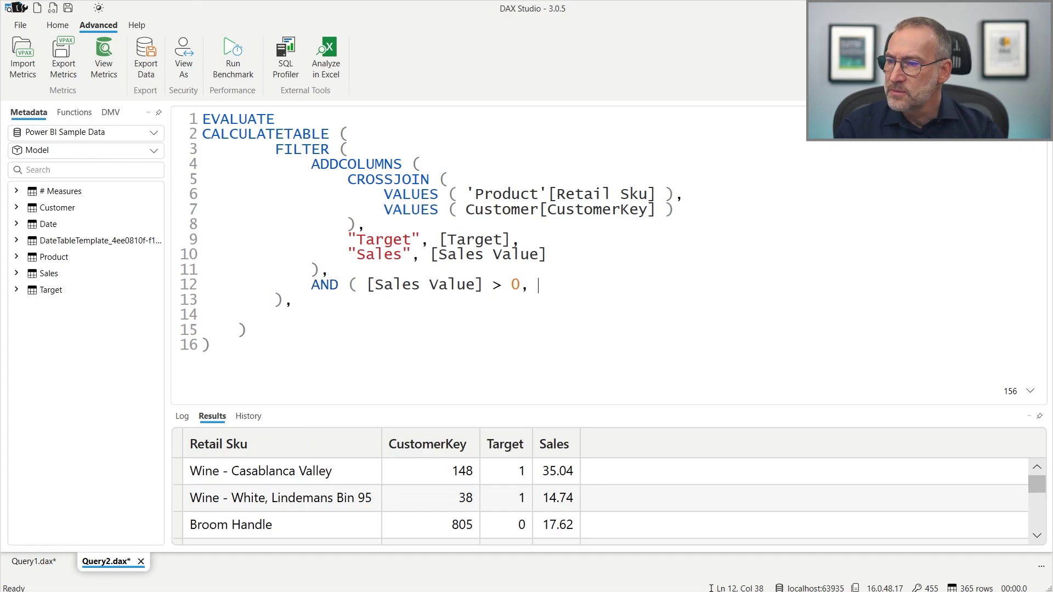
type("[Sales Value] > 0, [Target] > 0 )")
Delete the surplus closing parenthesis and comma below the AND condition, and format the query.
key("Down")
key("shift+Home")
key("shift+Home")
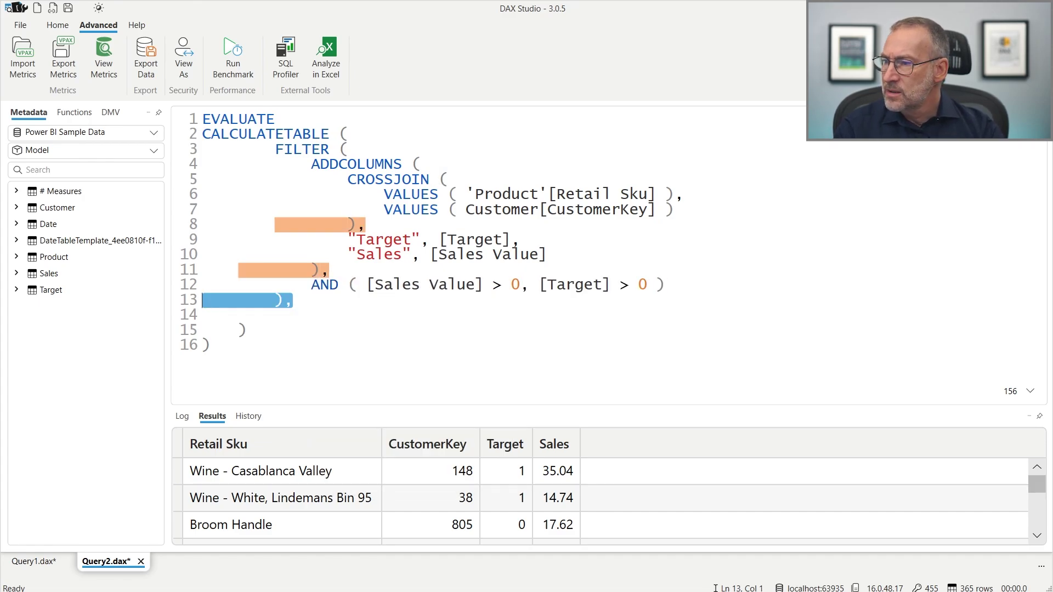
key("Delete")
key("Delete")
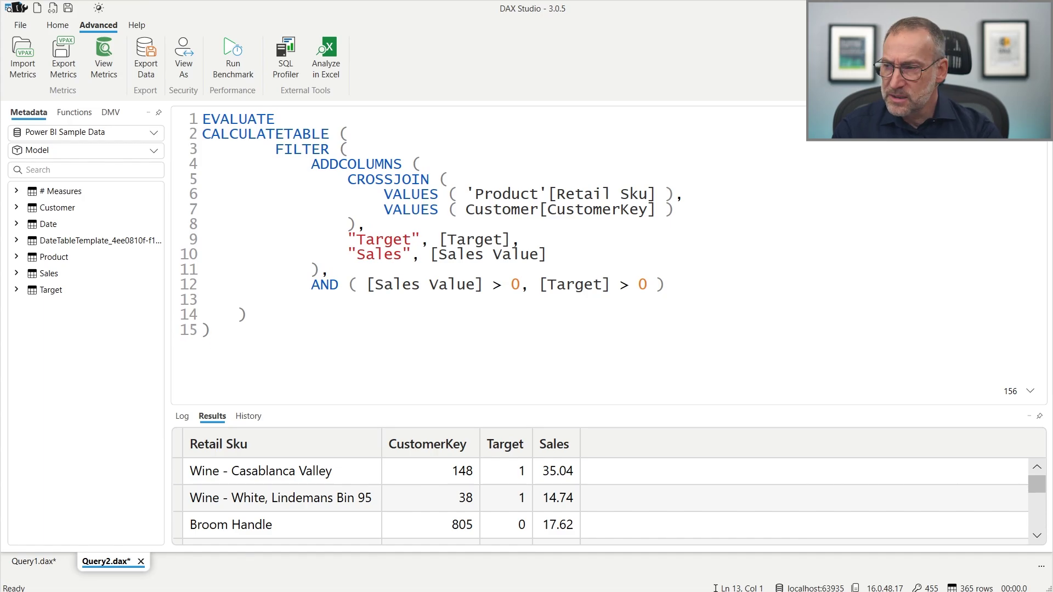
key("F6")
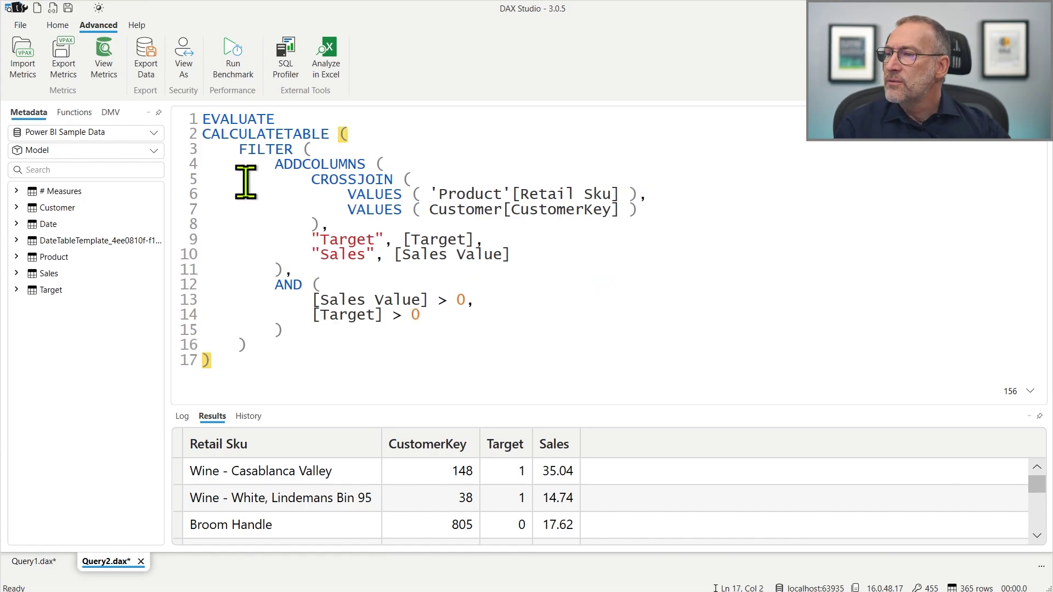
Run the simplified query with the single FILTER and its AND condition.
left_click(444, 337)
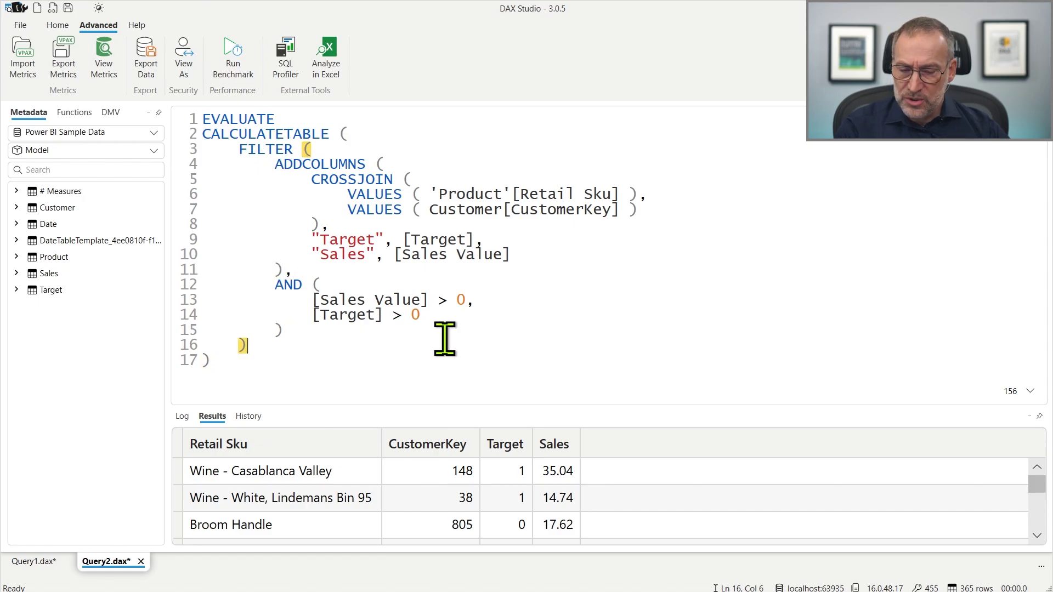
key("F5")
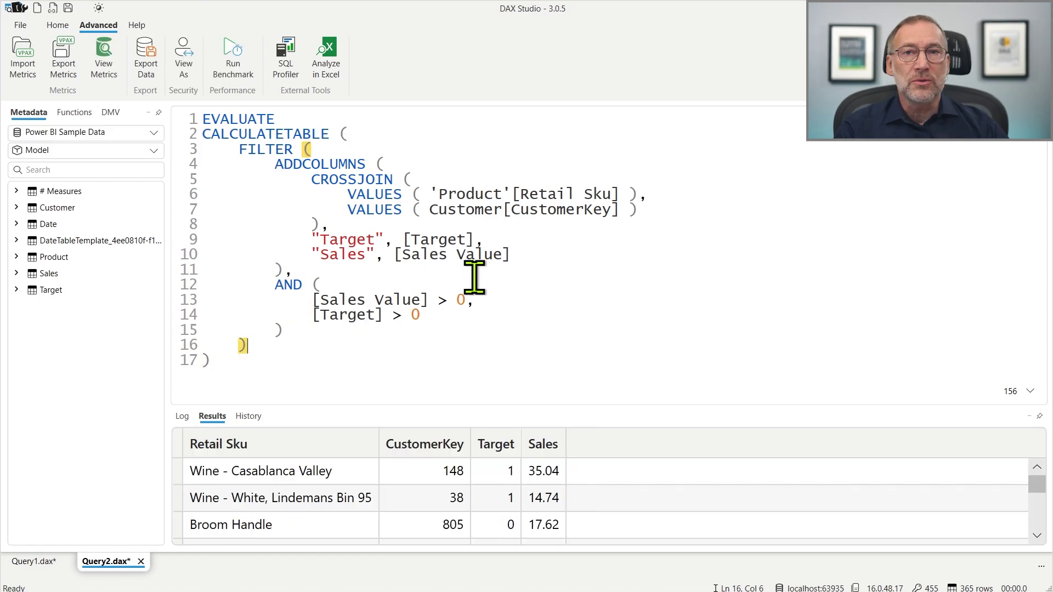
left_click(422, 268)
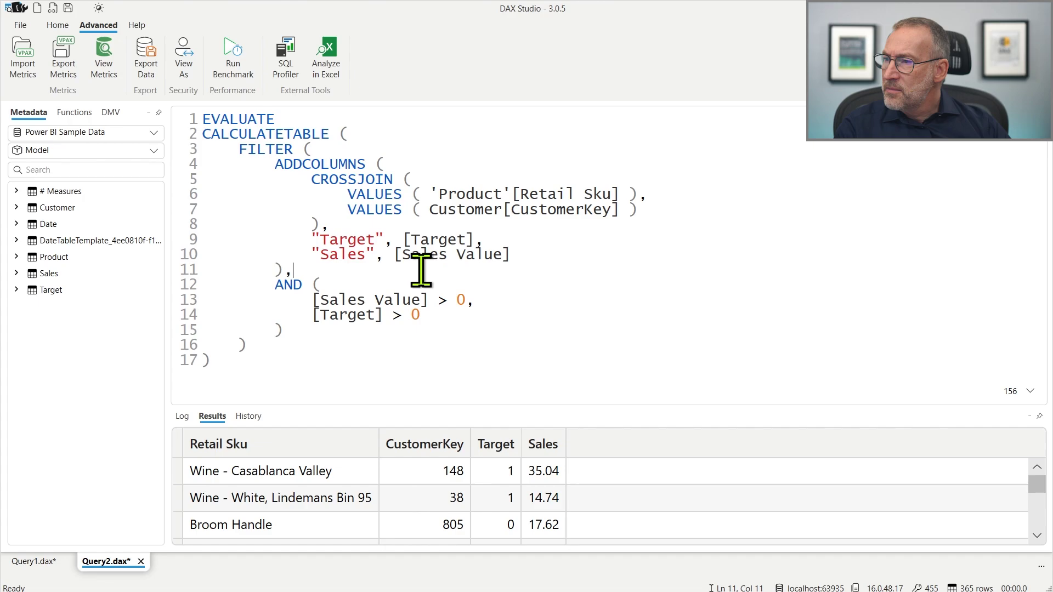
In Query1.dax, compare the [Sales Value] expression of CALCULATE with the [Sales Value] > 0 filter condition.
left_click(45, 565)
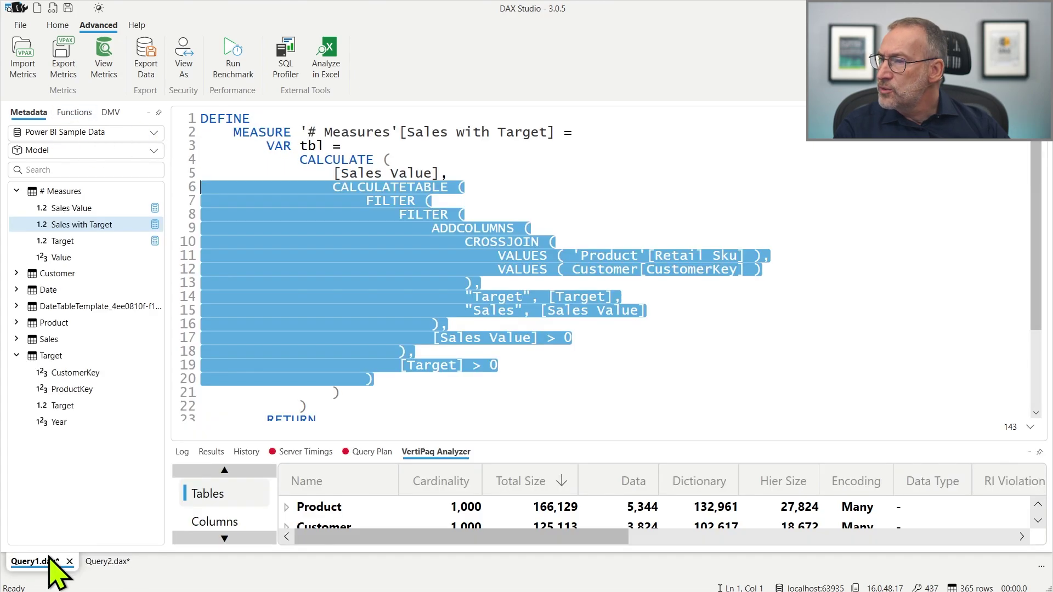
left_click(365, 173)
left_click_drag(333, 173, 441, 175)
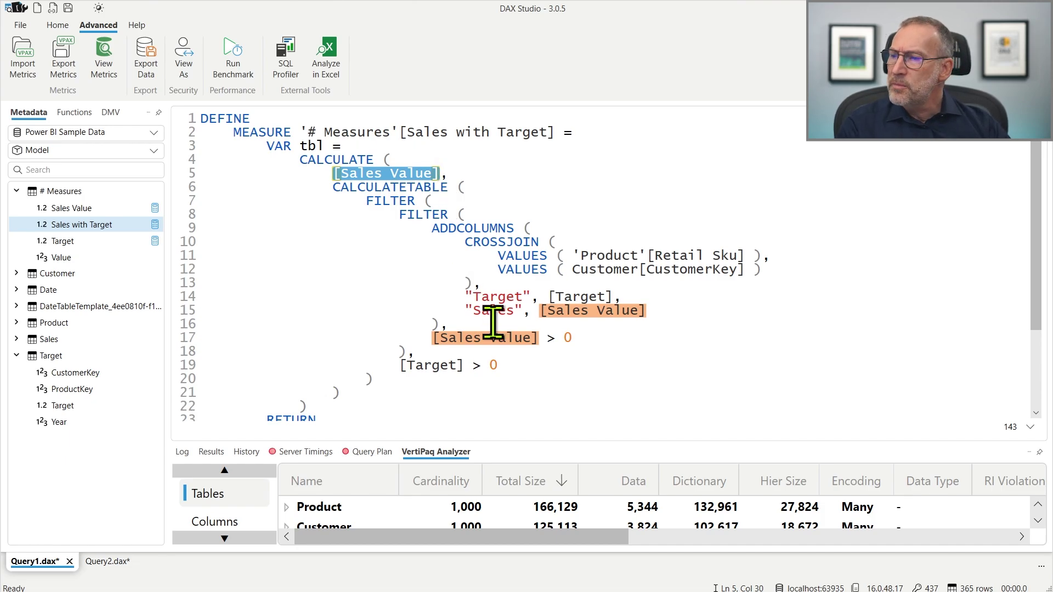
left_click(477, 350)
left_click_drag(433, 338, 578, 337)
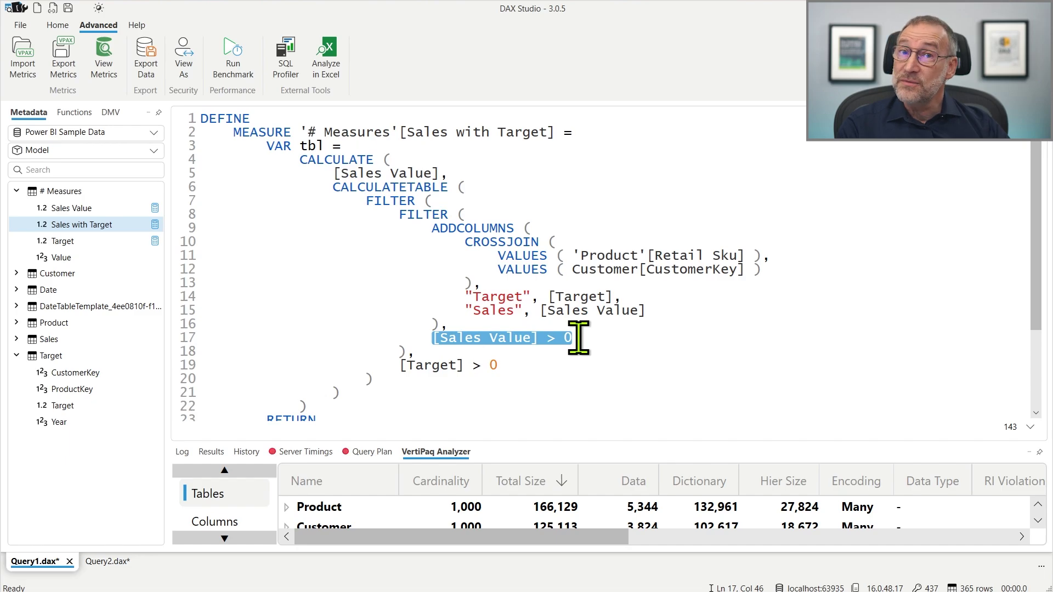
left_click_drag(333, 173, 451, 175)
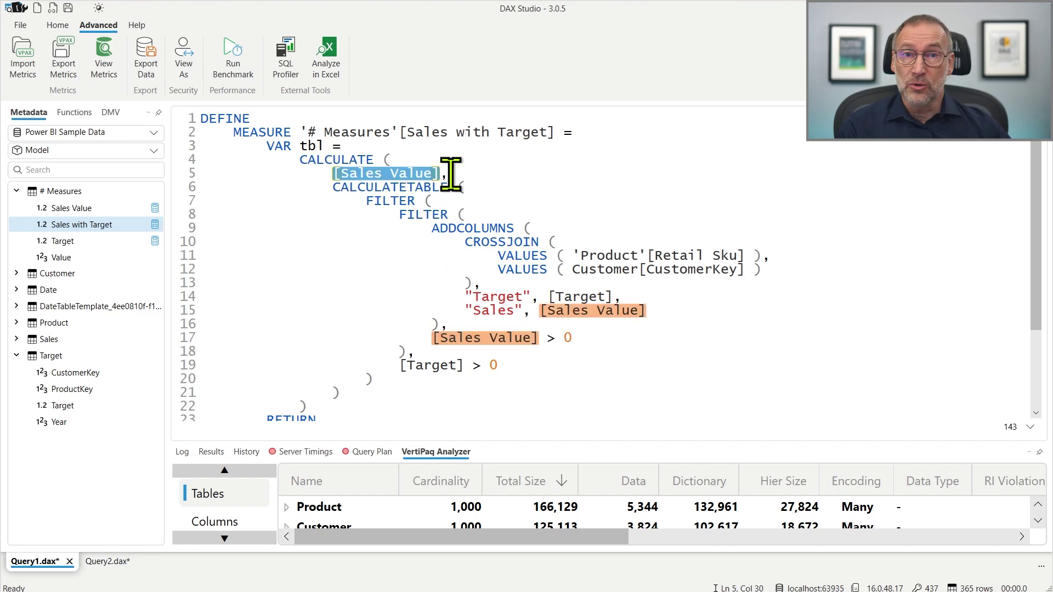
left_click(484, 340)
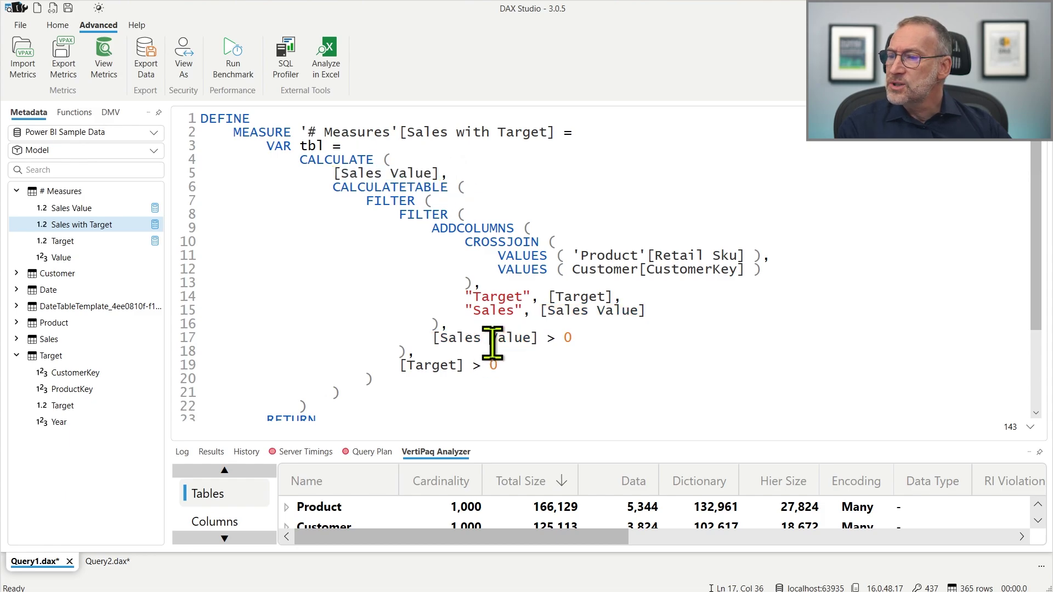
In Query2.dax, delete the opening of the AND call and its [Sales Value] > 0 condition.
left_click(104, 564)
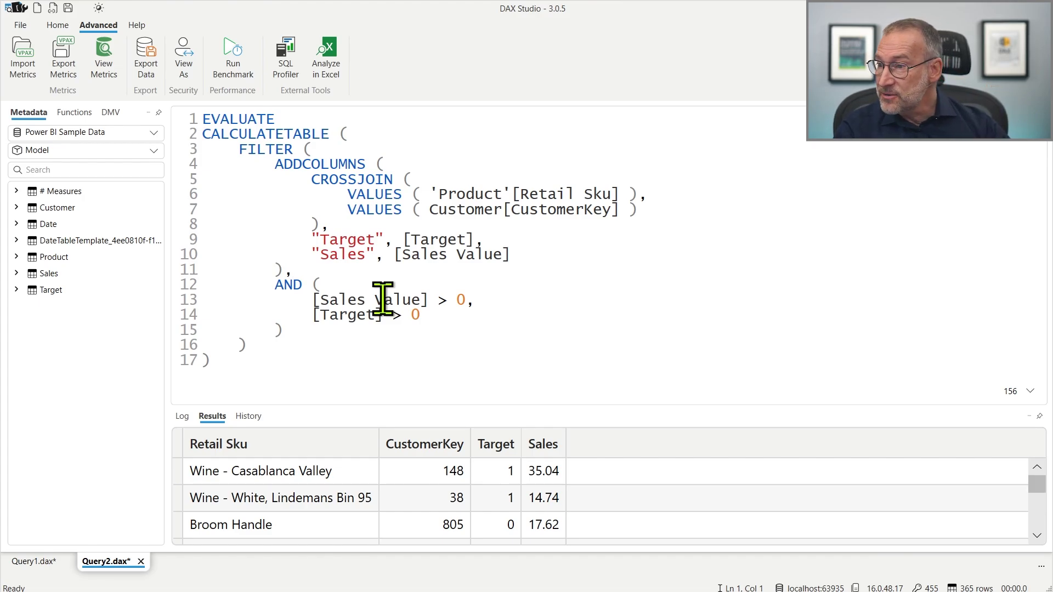
left_click(462, 244)
key("Down")
key("Down")
key("Down")
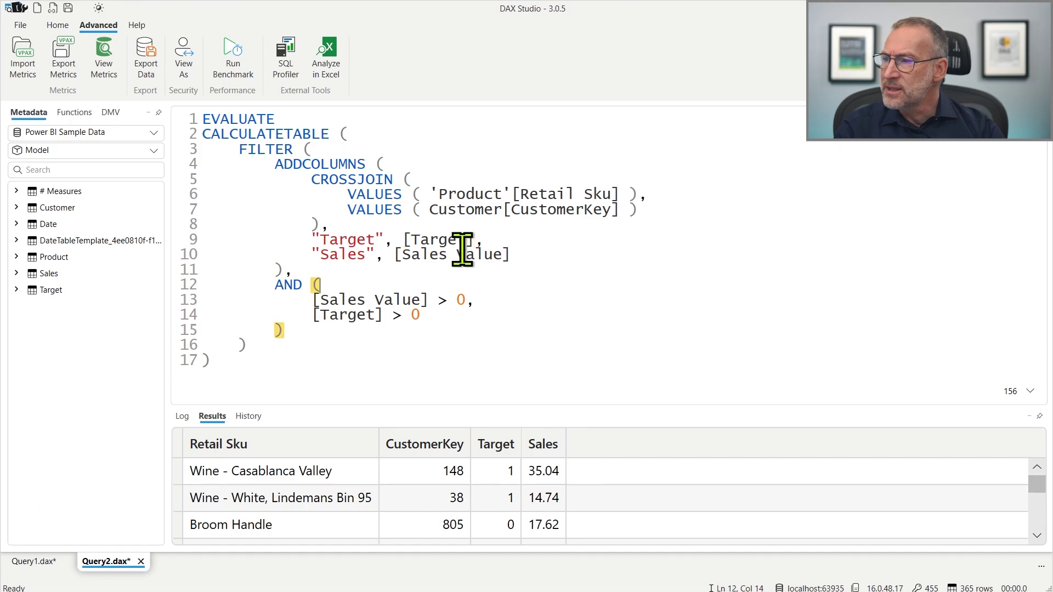
key("Home")
key("Home")
key("shift+Down")
key("shift+Down")
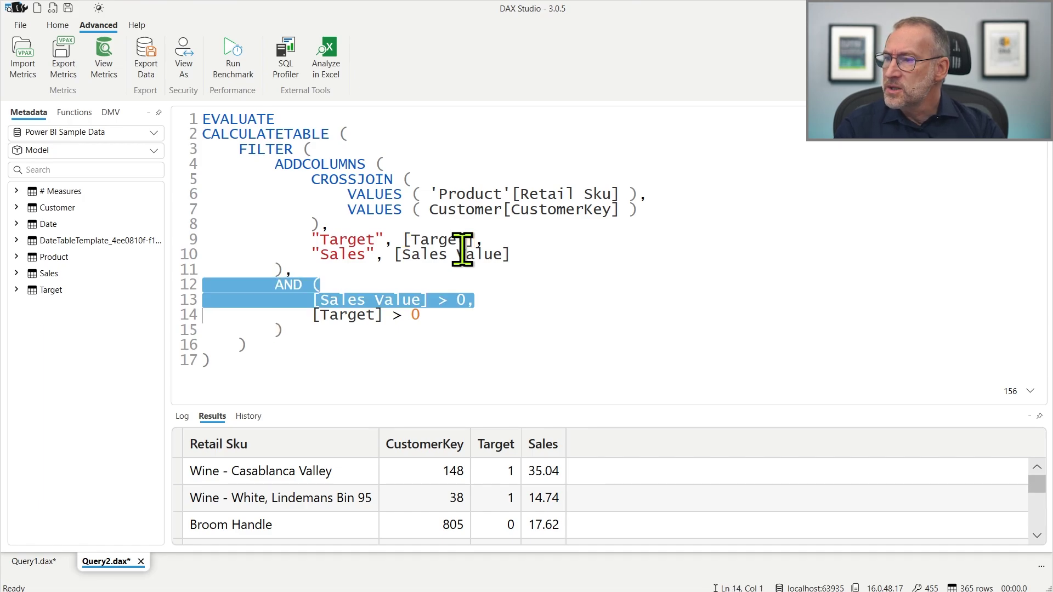
key("Delete")
Remove the leftover AND closing parenthesis, realign the [Target] > 0 condition and run the query.
key("Down")
key("End")
key("BackSpace")
key("Up")
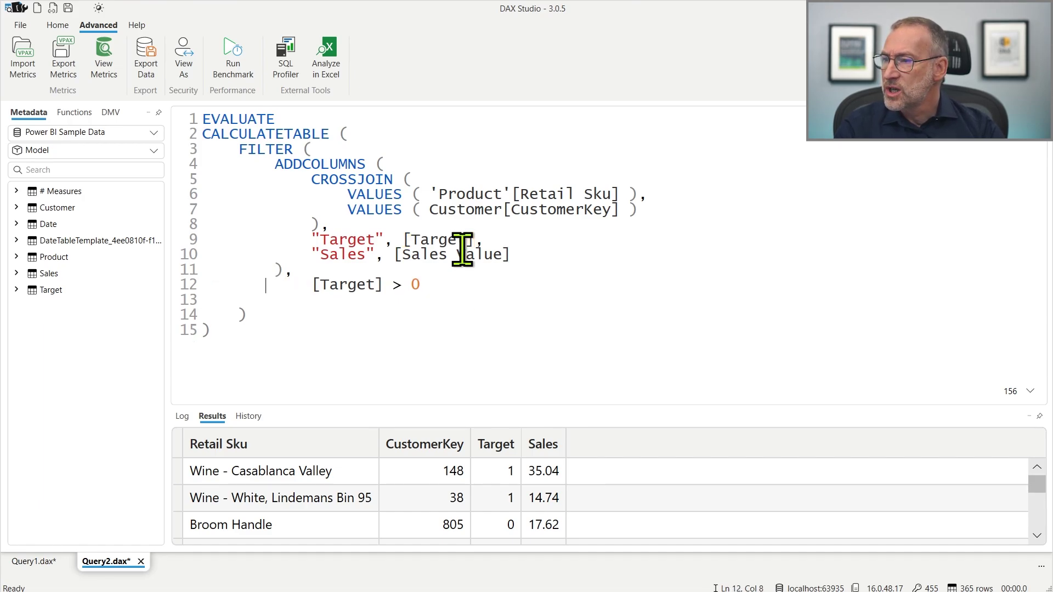
key("BackSpace")
key("BackSpace")
key("BackSpace")
key("BackSpace")
key("BackSpace")
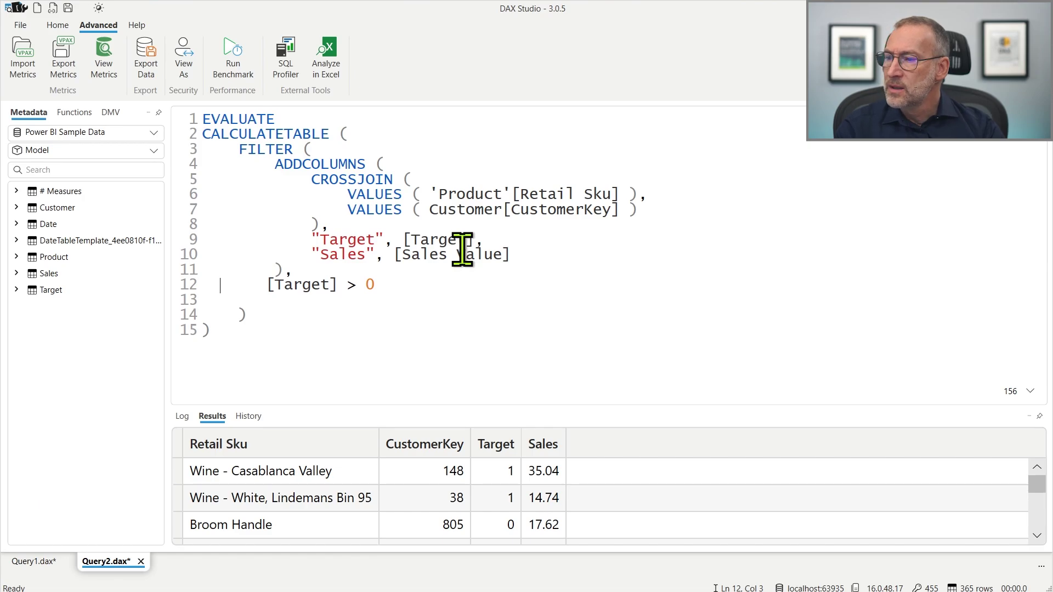
key("F5")
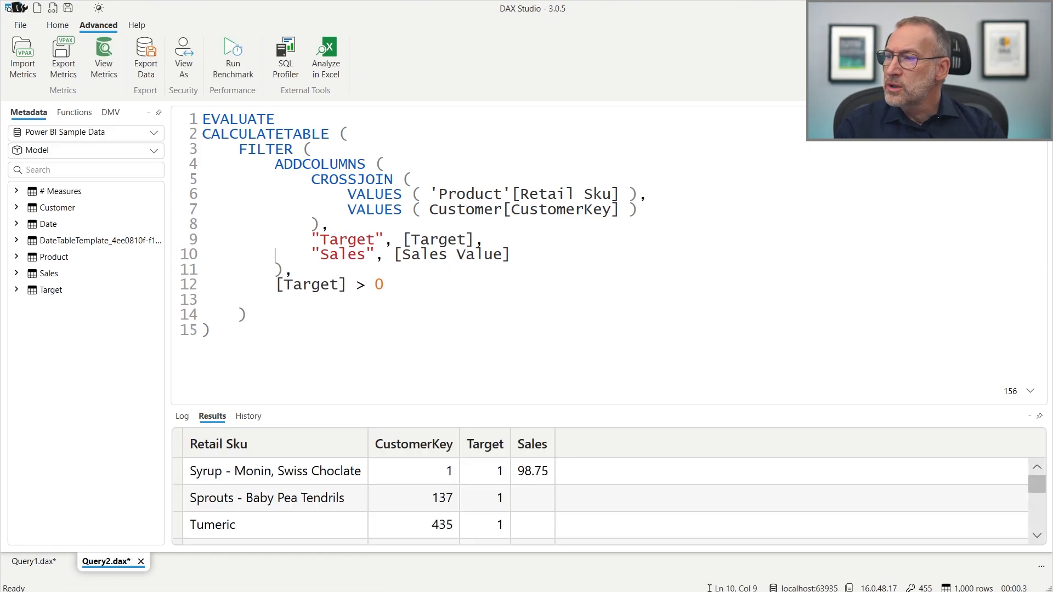
Remove the "Sales", [Sales Value] column and its preceding comma from ADDCOLUMNS, and run the query again.
key("shift+End")
key("Delete")
key("BackSpace")
key("BackSpace")
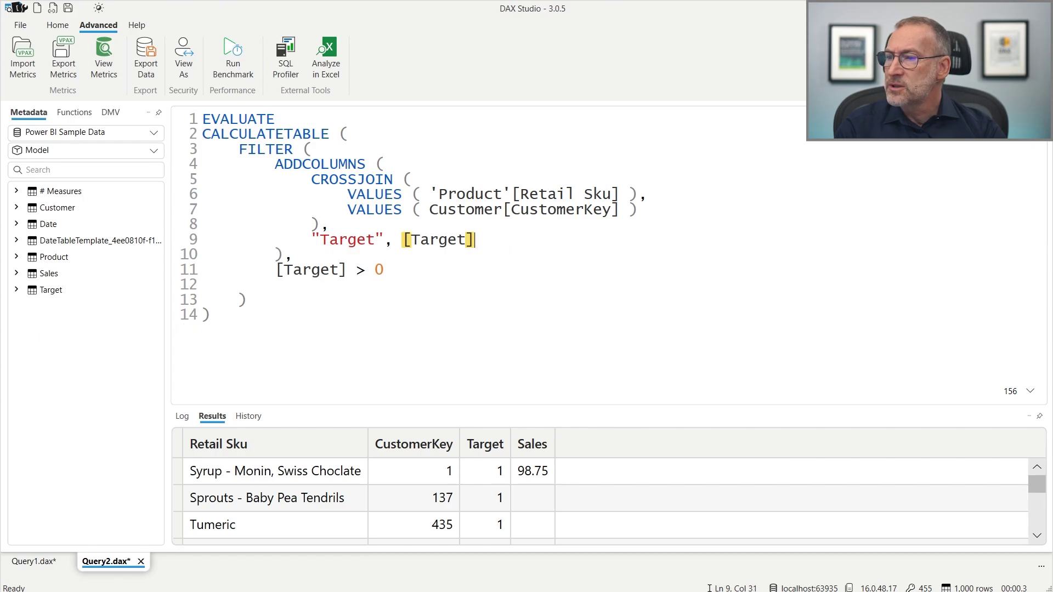
key("F5")
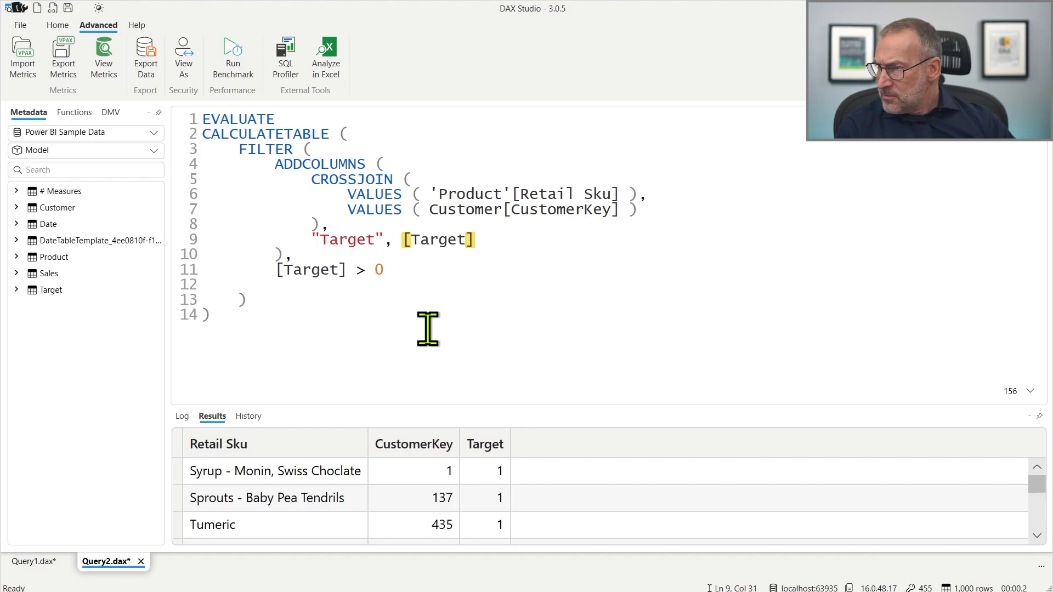
Examine the CROSSJOIN table and the [Target] > 0 condition in the reduced query.
left_click(340, 321)
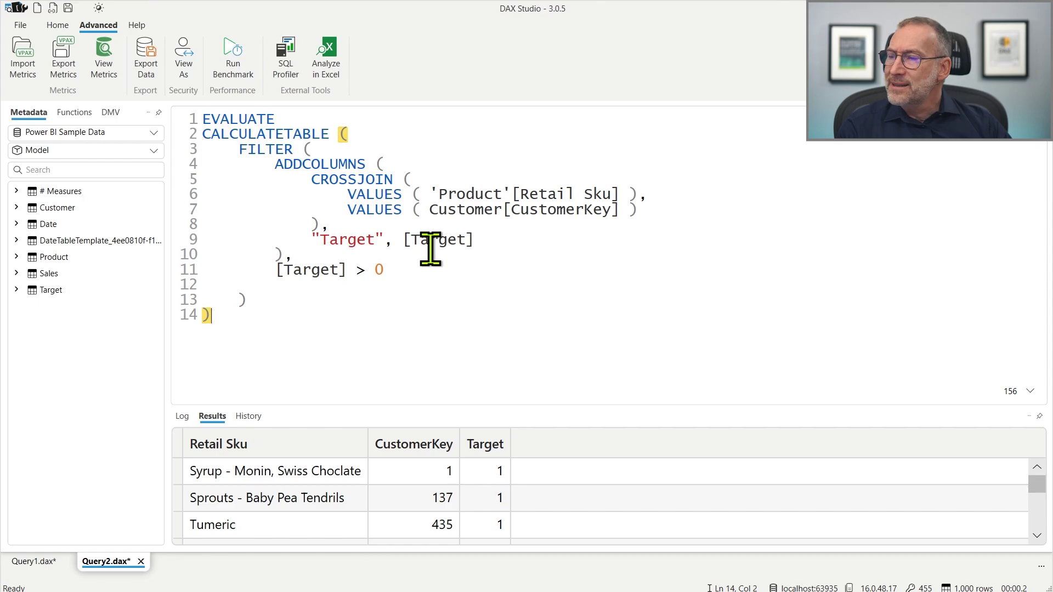
left_click_drag(311, 180, 323, 223)
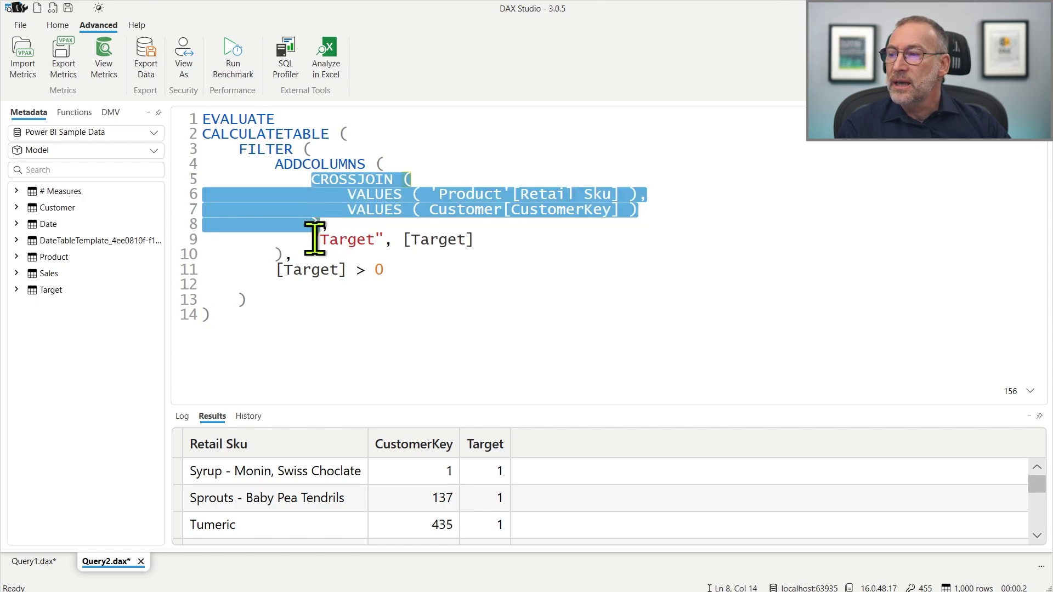
left_click_drag(414, 278, 278, 270)
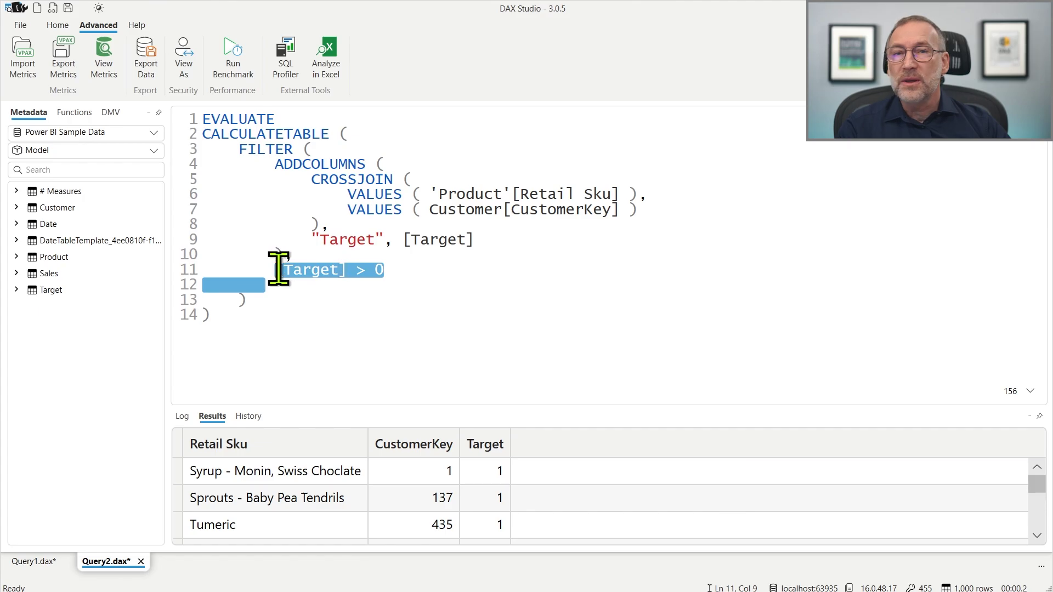
Replace the CROSSJOIN call inside ADDCOLUMNS with SUMMARIZE and add the Target table as its first argument.
left_click(430, 271)
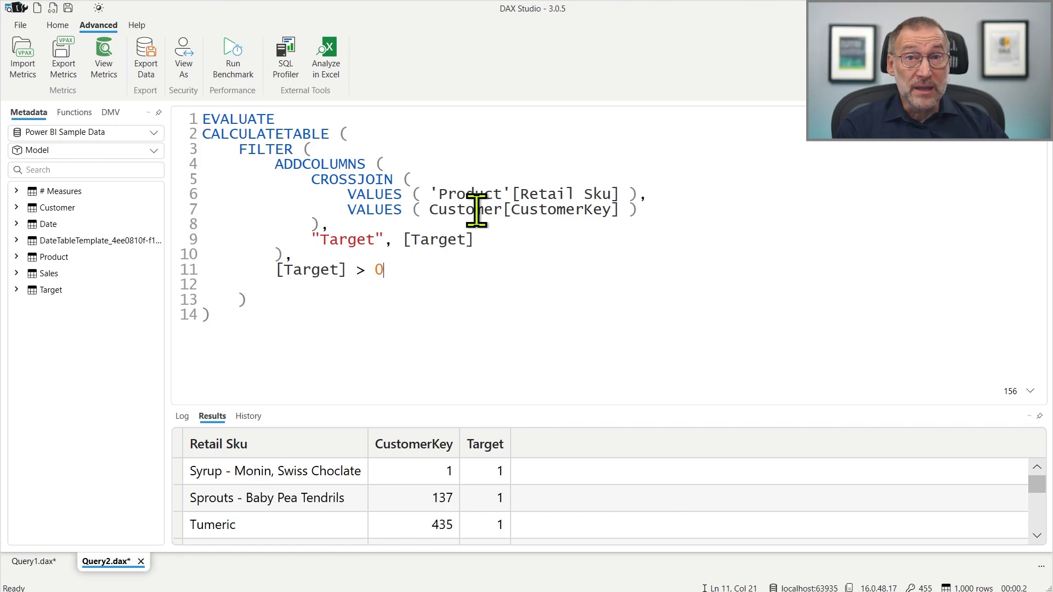
left_click_drag(392, 241, 477, 241)
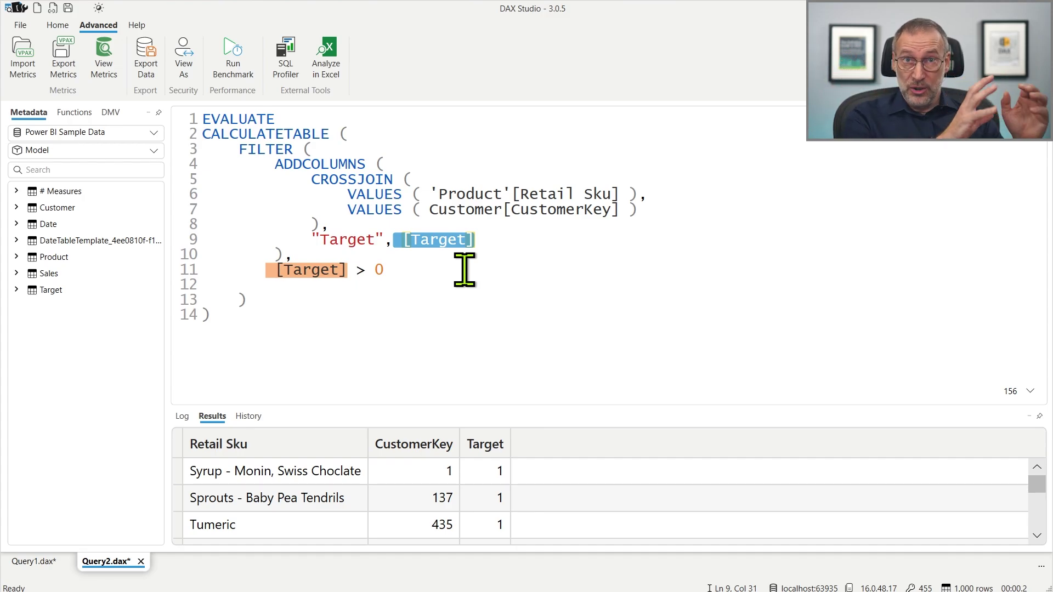
left_click(454, 179)
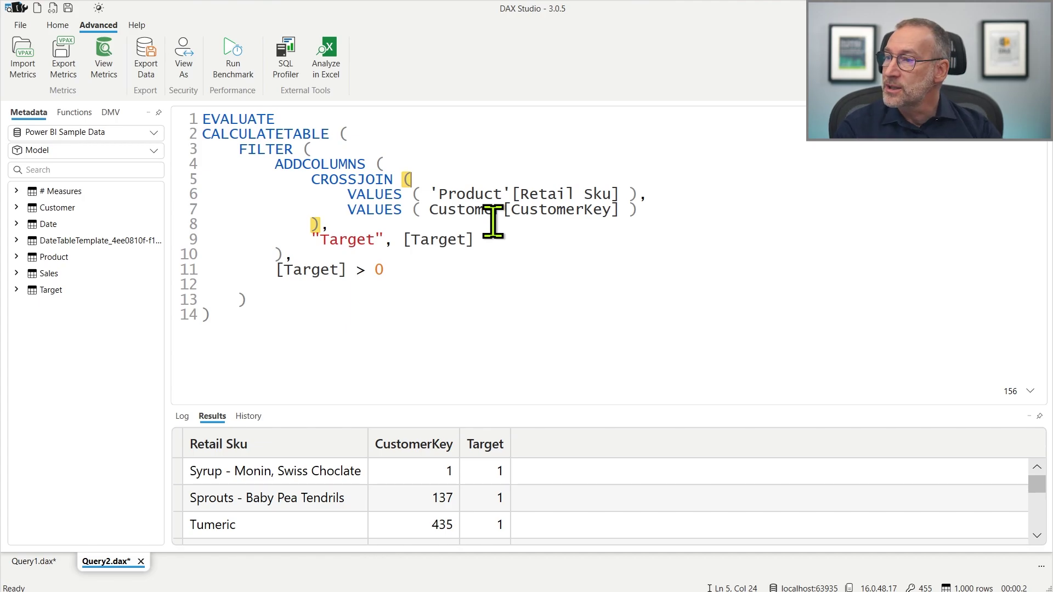
key("Home")
key("shift+End")
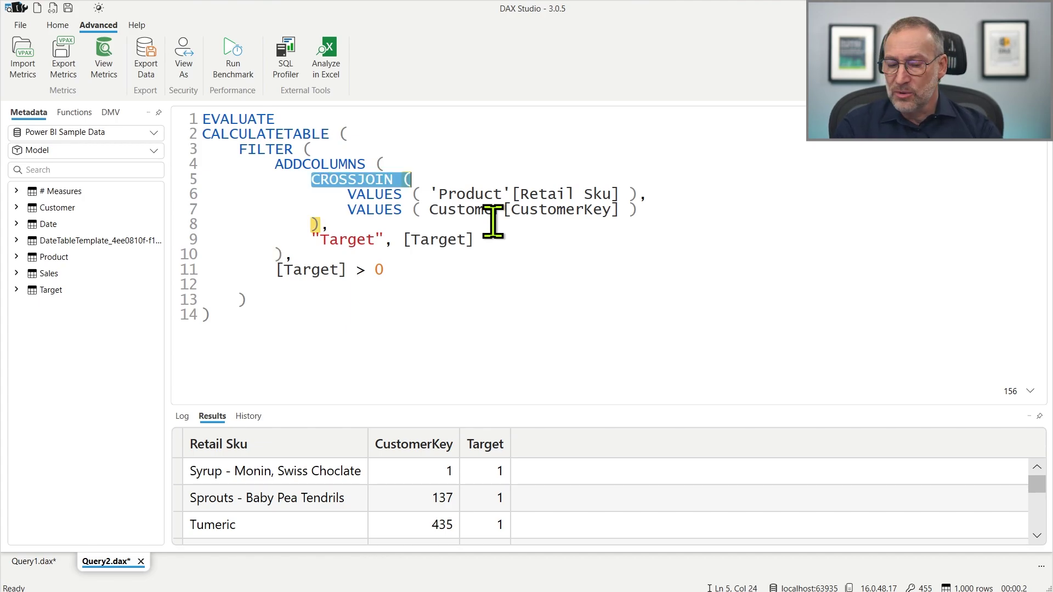
type("SUMMARIZE (")
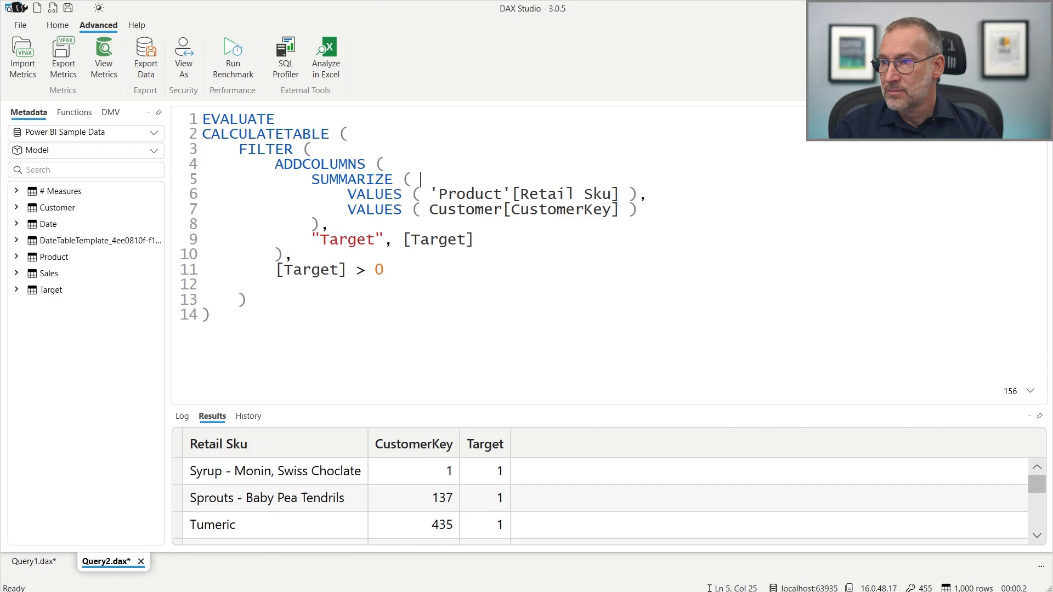
key("Return")
type("T")
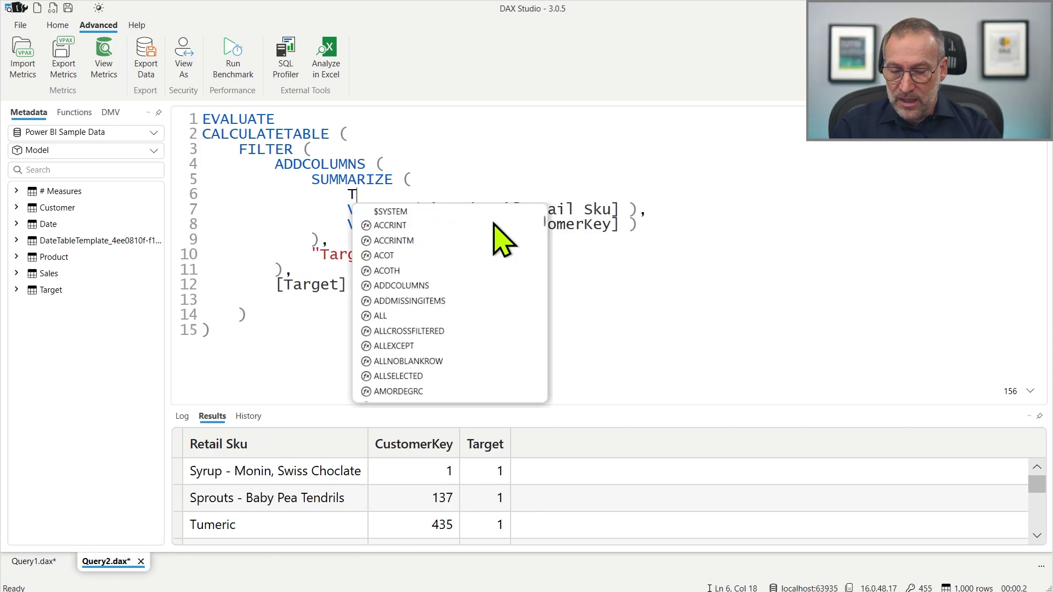
type("arget,")
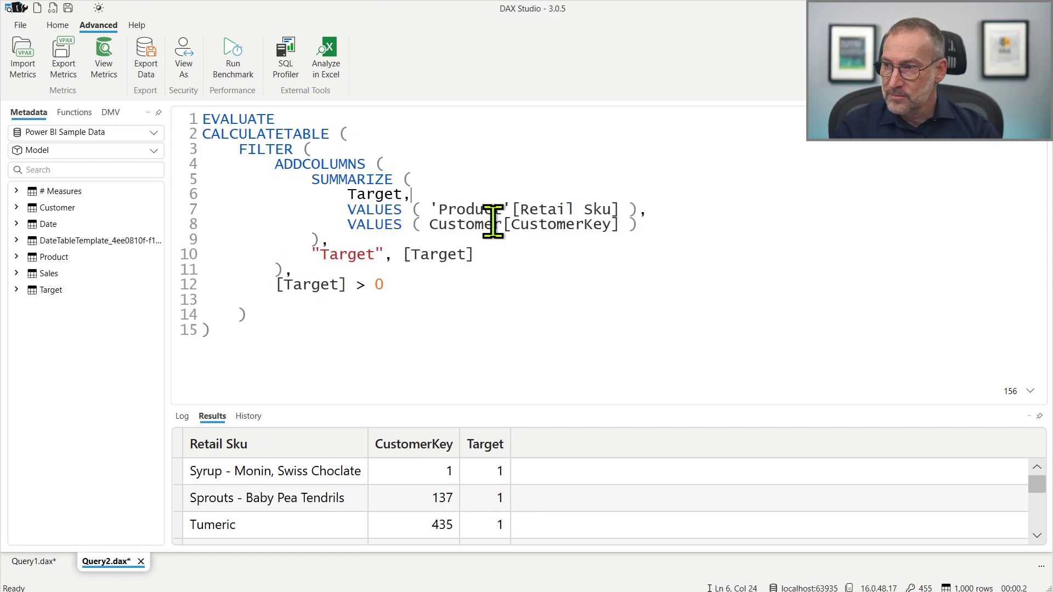
Strip the VALUES wrapper from 'Product'[Retail Sku], leaving the plain column followed by a comma.
key("Down")
key("Home")
key("shift+alt+Down")
key("ctrl+shift+Right")
key("ctrl+shift+Right")
key("Delete")
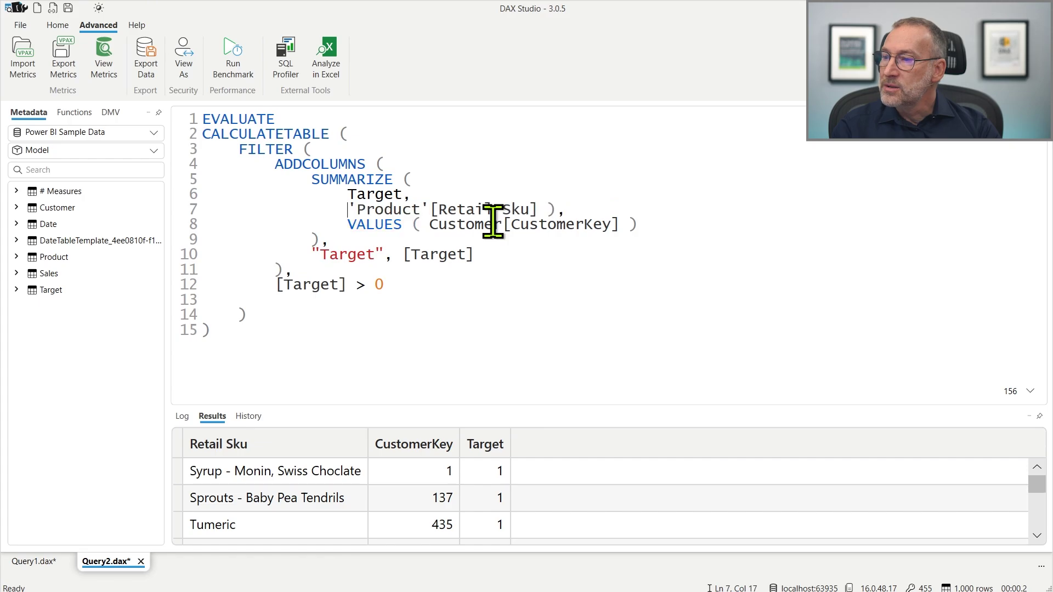
key("Left")
key("BackSpace")
key("BackSpace")
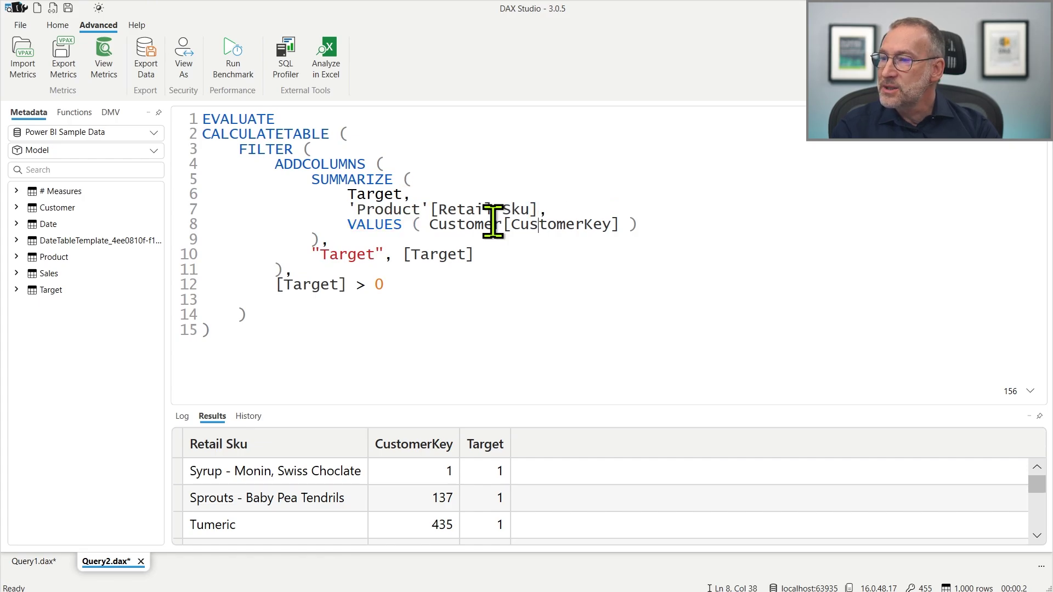
Strip the VALUES wrapper from Customer[CustomerKey] so it is a plain SUMMARIZE column.
key("Down")
key("Home")
key("ctrl+shift+Right")
key("ctrl+shift+Right")
key("Delete")
key("End")
key("BackSpace")
key("BackSpace")
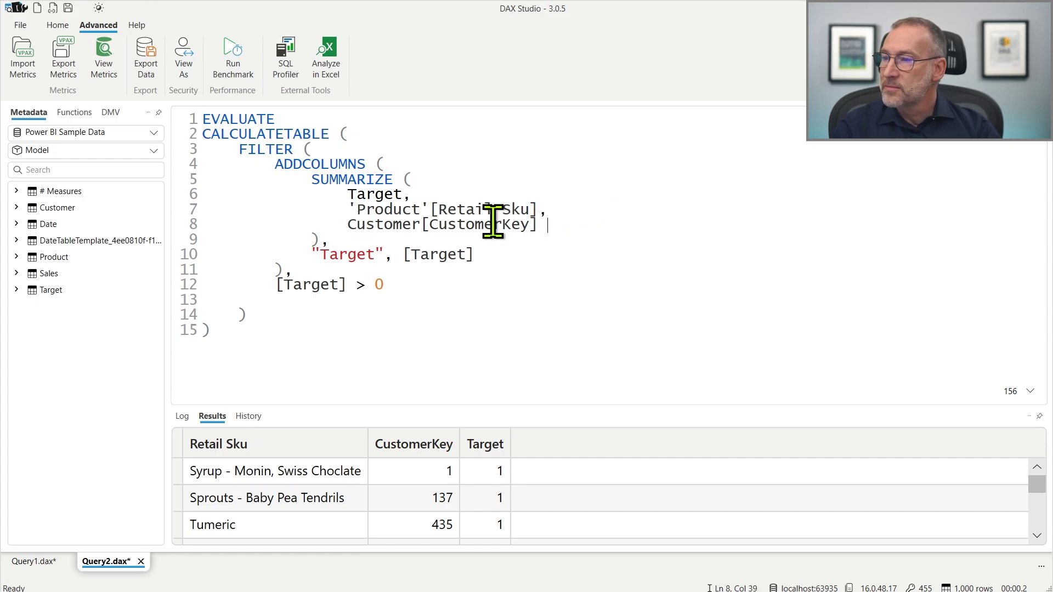
Examine the SUMMARIZE block over Target and the [Target] > 0 condition that filters it.
key("Up")
key("Up")
key("Up")
key("Home")
key("shift+Down")
key("shift+Down")
key("shift+Down")
key("shift+Down")
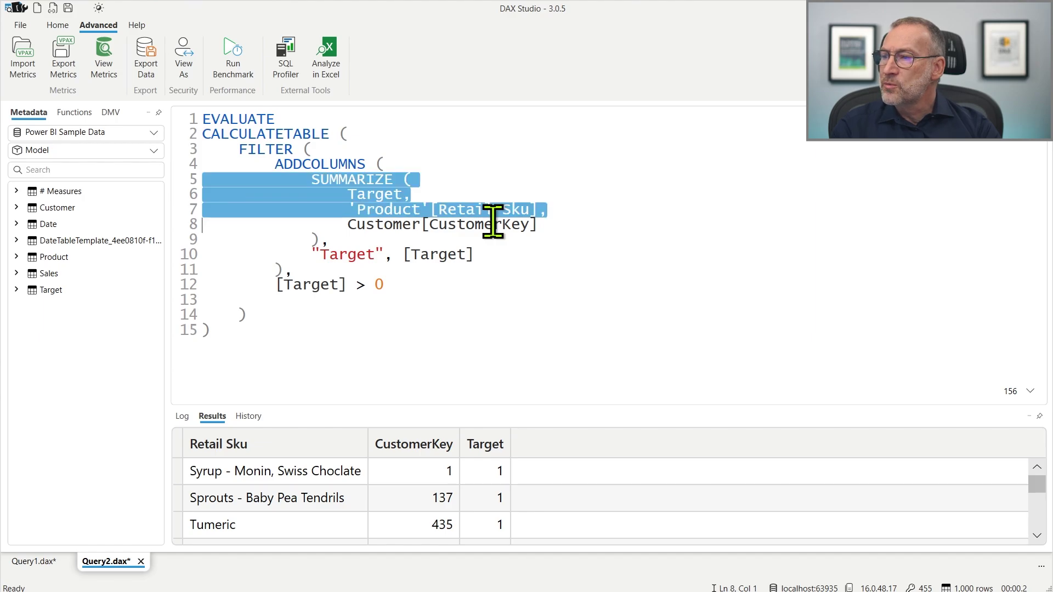
key("shift+Down")
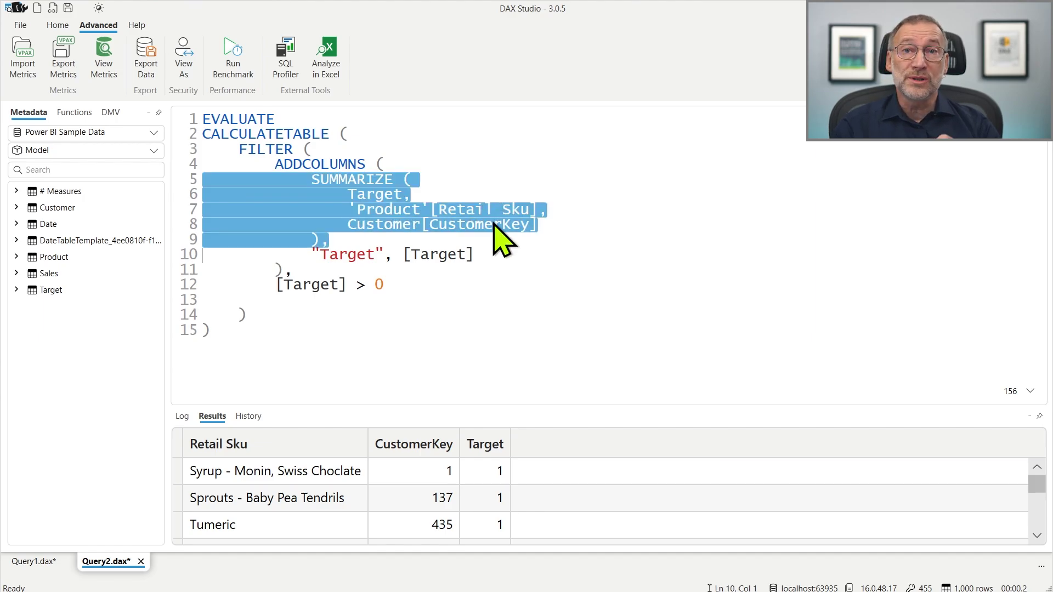
key("Down")
key("Down")
key("Down")
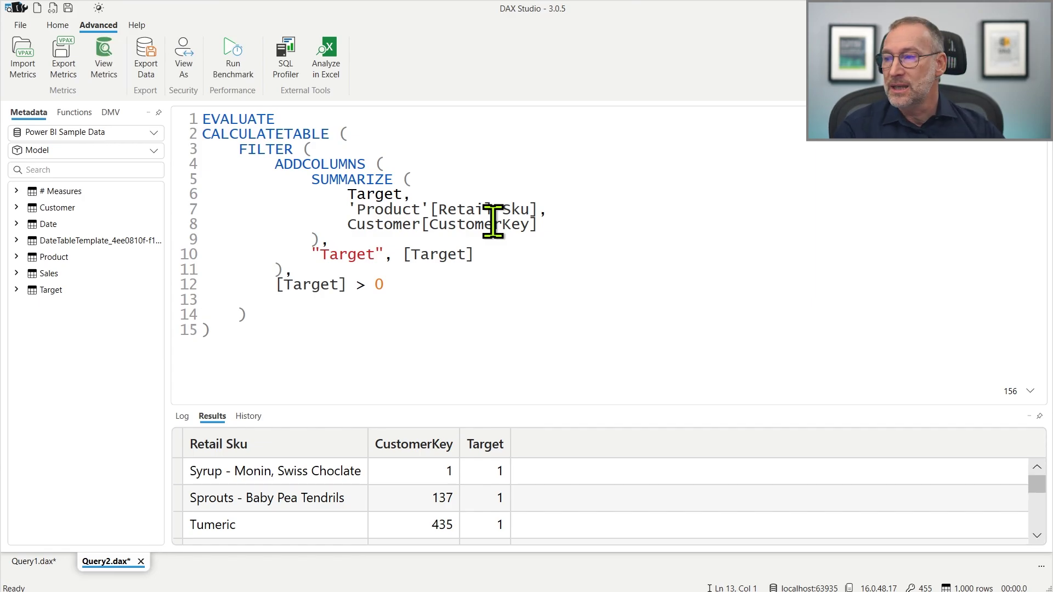
left_click(423, 267)
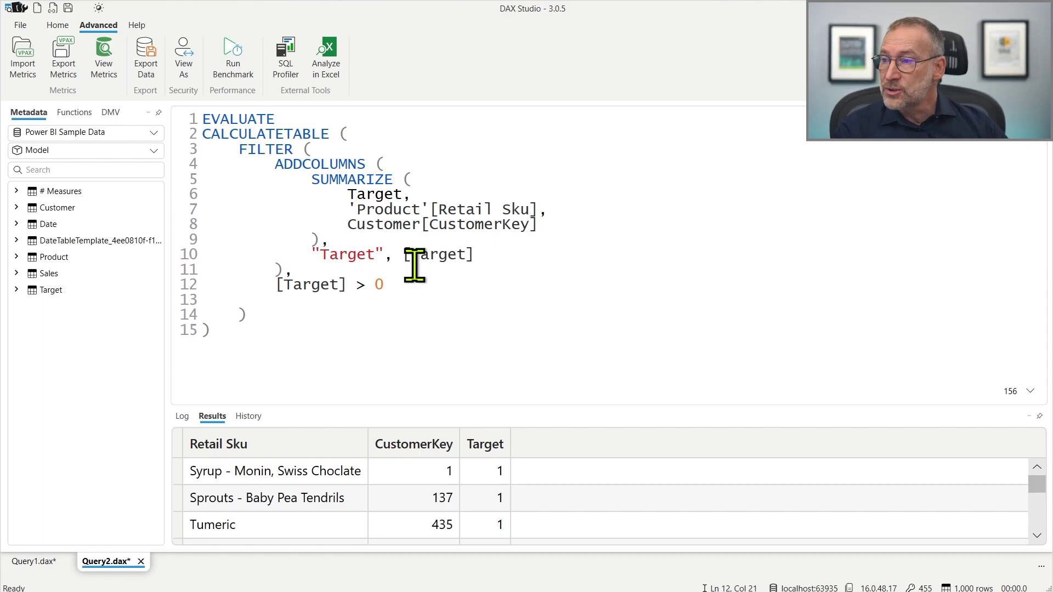
Begin a second EVALUATE statement below the query with FILTER over the Target table.
left_click(353, 319)
key("ctrl+End")
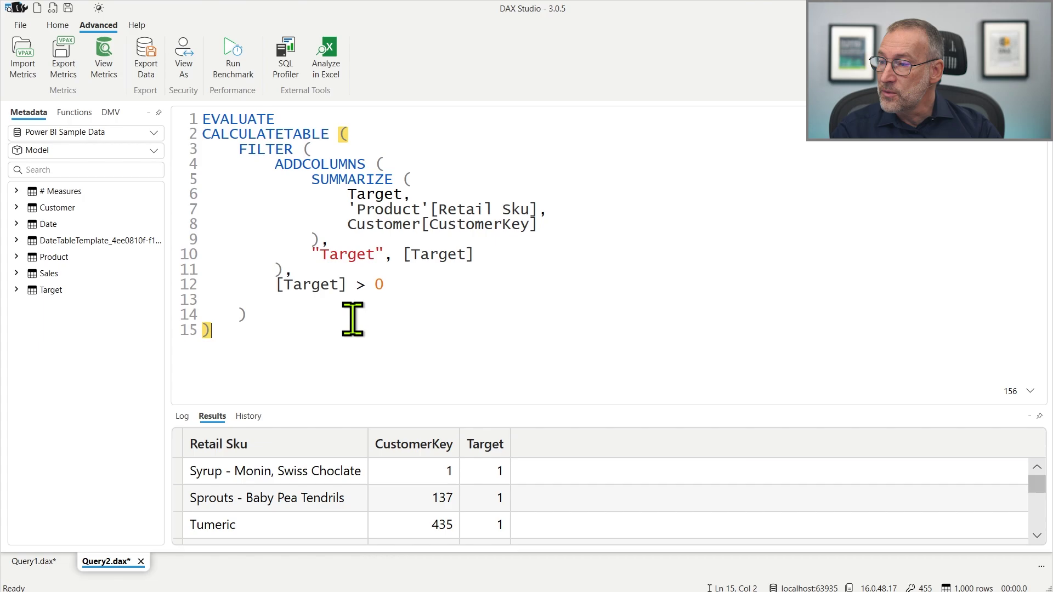
key("Return")
key("Return")
type("EVALUIATE")
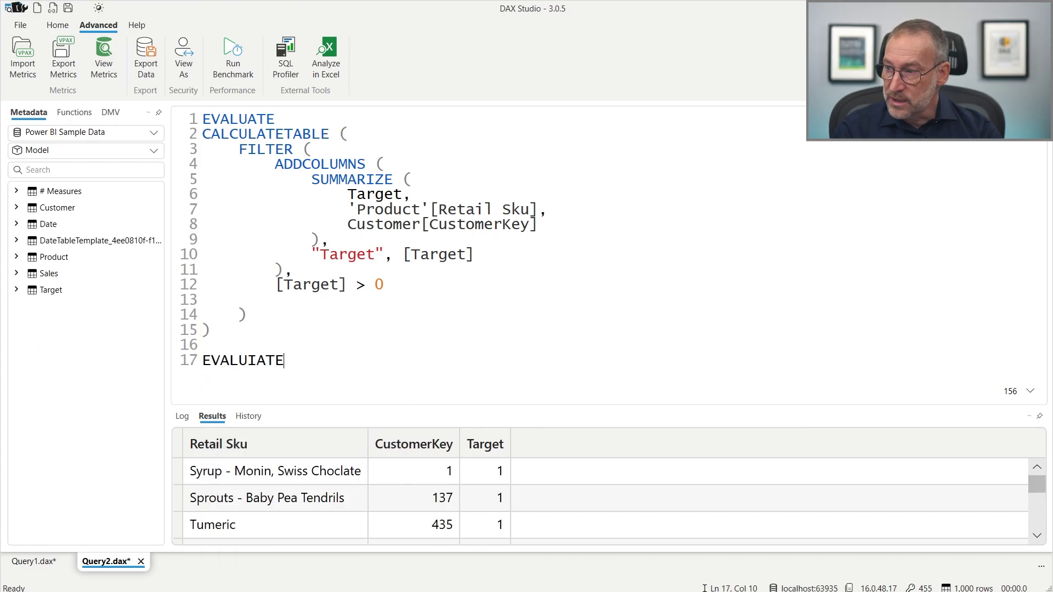
key("BackSpace")
key("BackSpace")
key("BackSpace")
key("BackSpace")
type("ATE F")
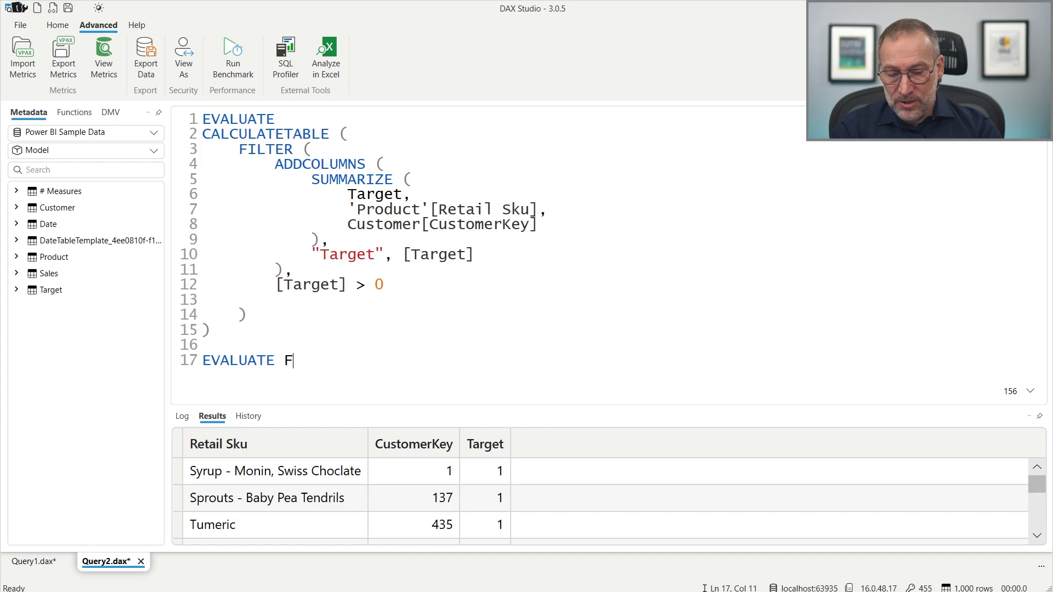
type("UKLILTER ( Tar")
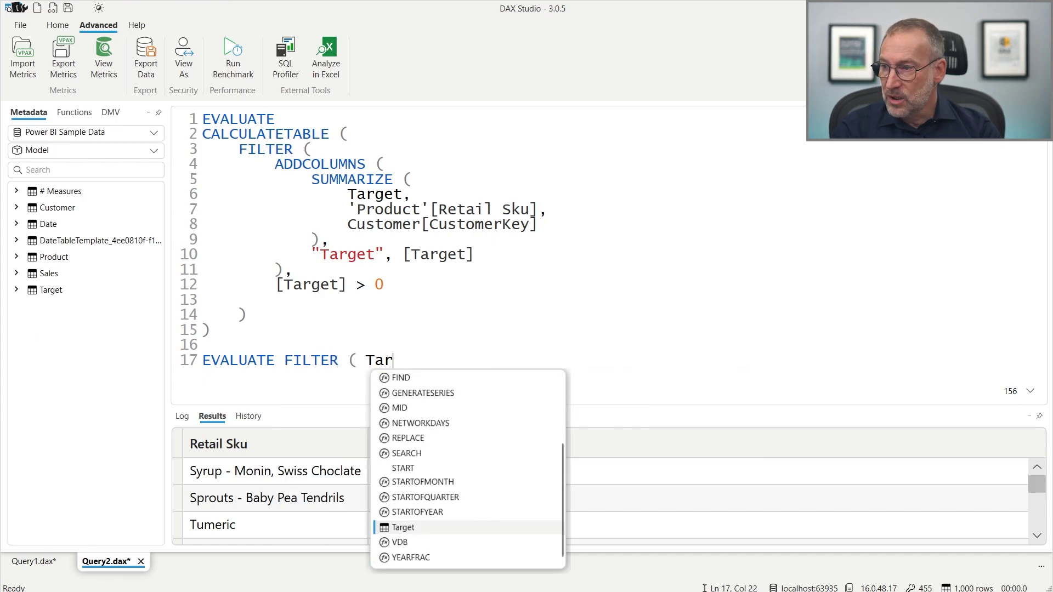
type("get,m")
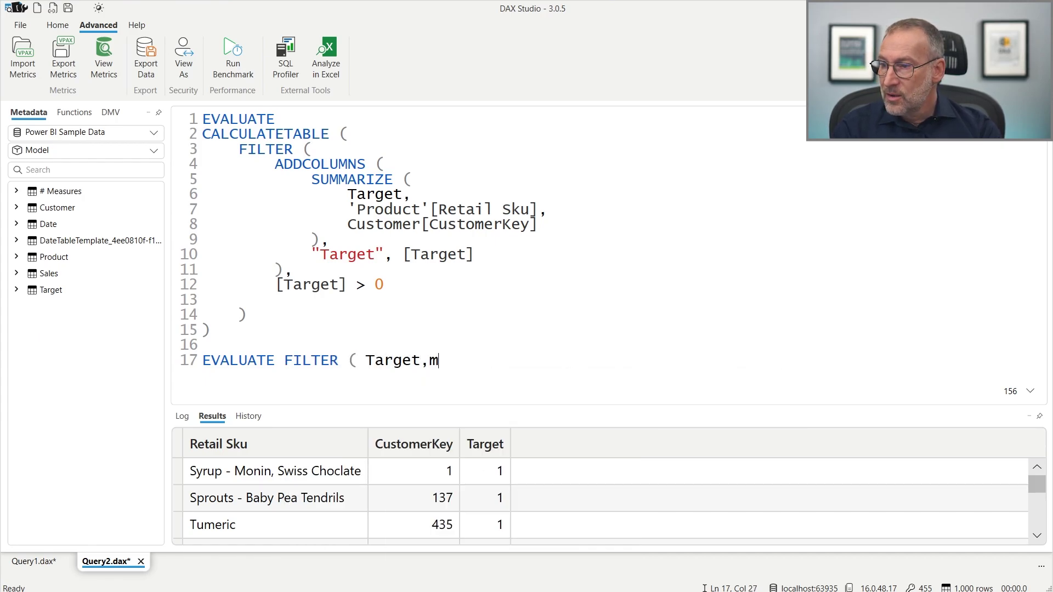
Complete the test FILTER with the condition Target[Target] = 0 and run only that statement.
key("BackSpace")
type(" Tar")
key("Tab")
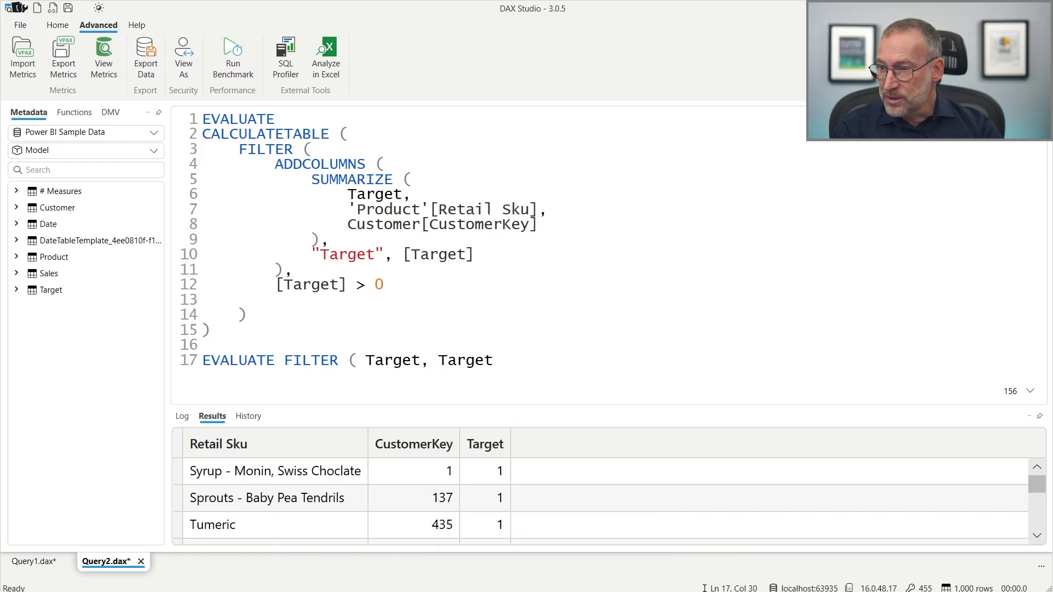
type("[T")
key("Tab")
key("End")
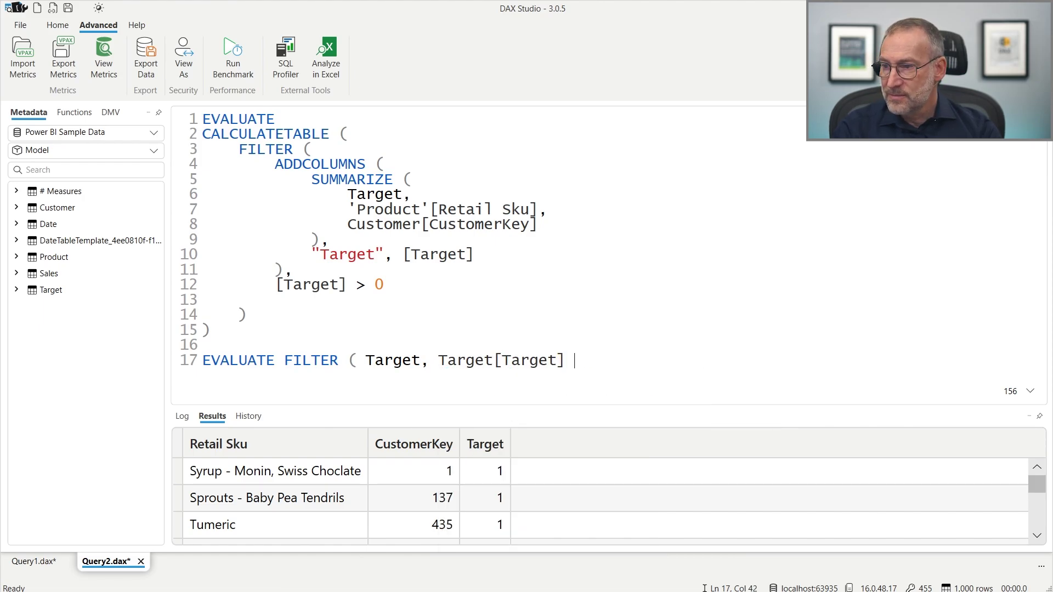
type("=")
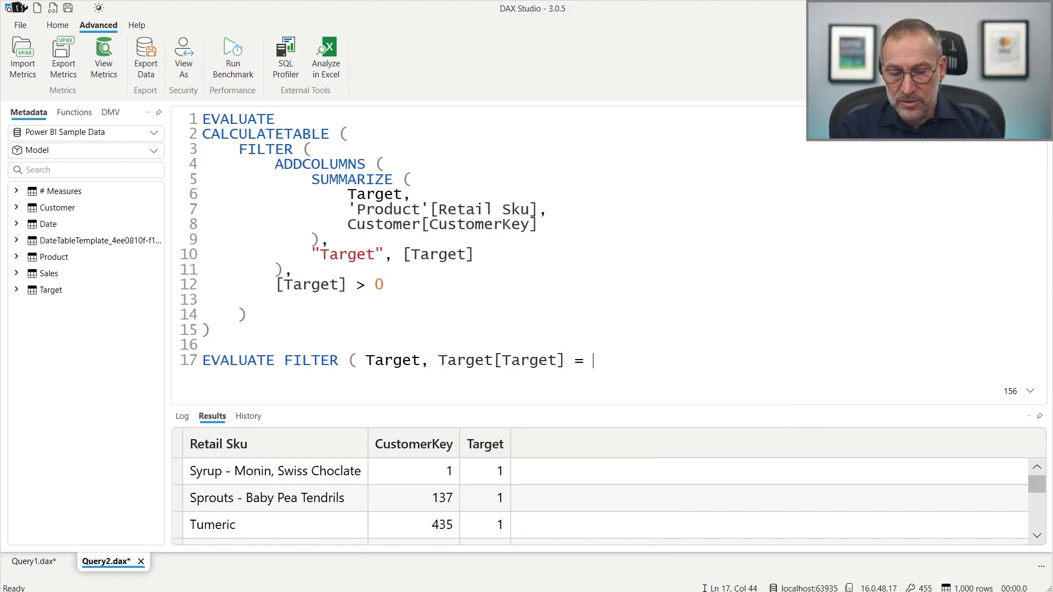
type(" 9)")
key("shift+Home")
key("F5")
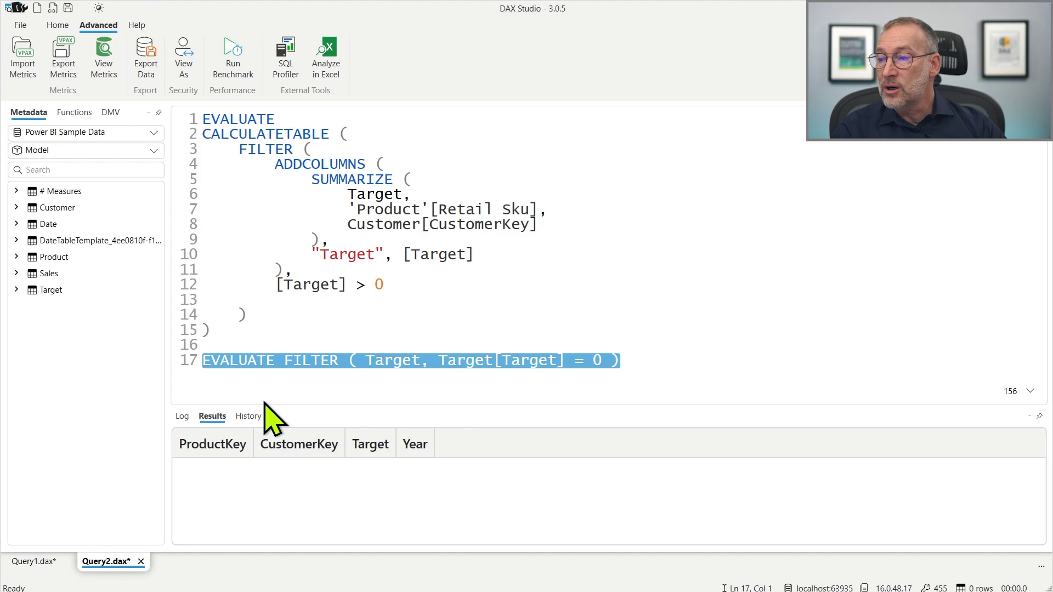
Delete the test EVALUATE FILTER statement and the blank lines above it.
key("Left")
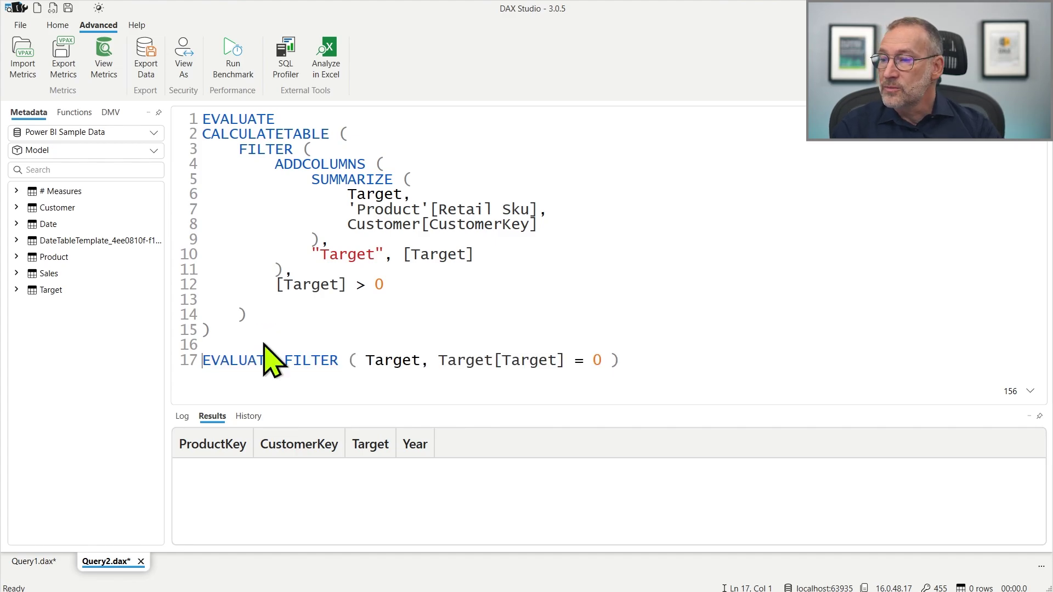
key("shift+End")
key("BackSpace")
key("BackSpace")
key("BackSpace")
Remove the [Target] > 0 condition and the comma before it from the FILTER call.
key("Up")
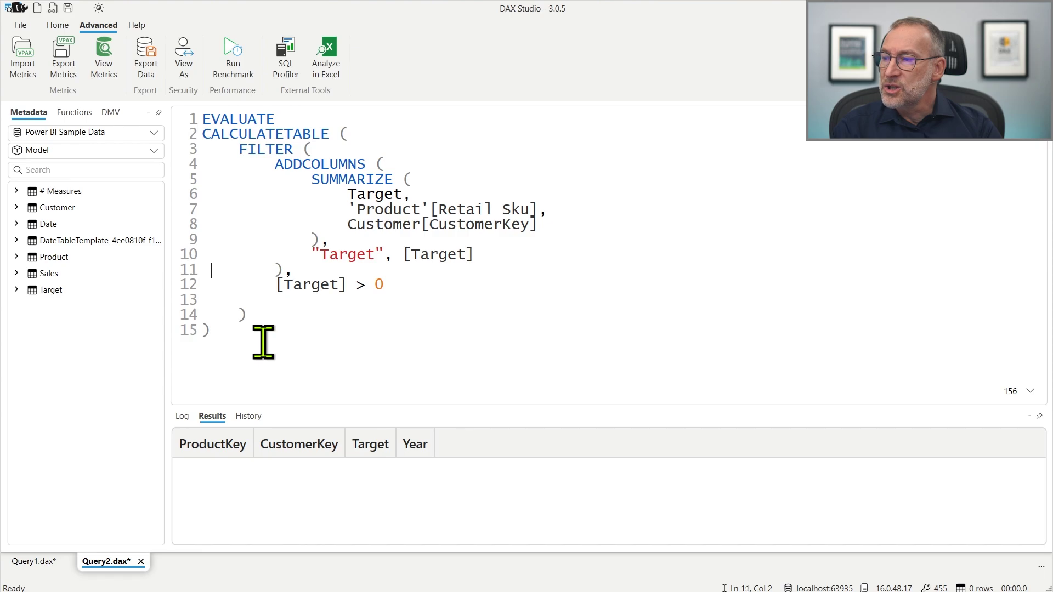
key("End")
key("Left")
key("shift+Down")
key("shift+End")
key("BackSpace")
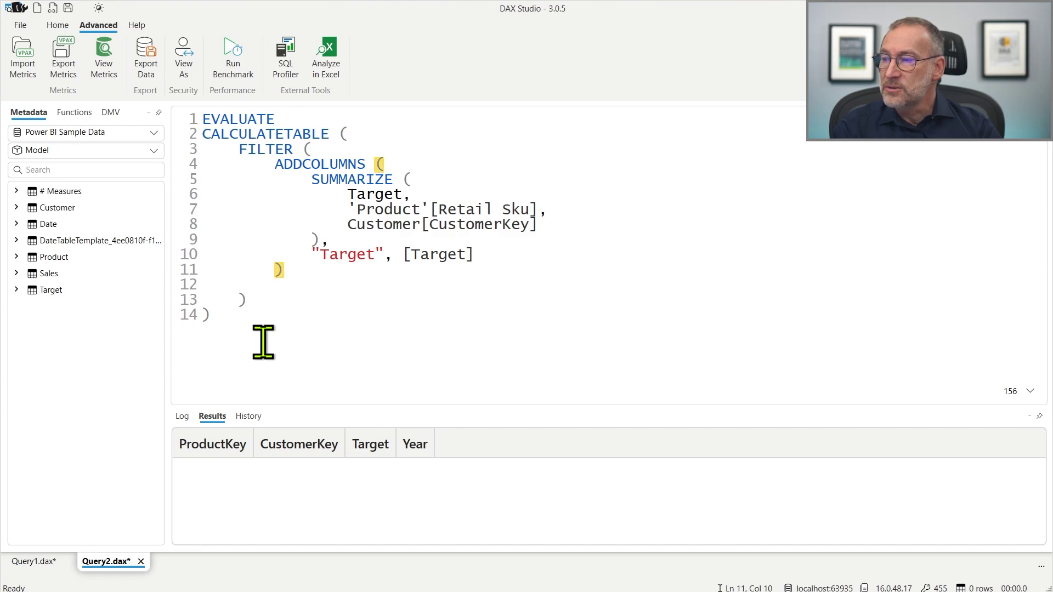
Remove the FILTER wrapper and its closing parenthesis around ADDCOLUMNS, then format and run the query.
key("Up")
key("Up")
key("Up")
key("Up")
key("Up")
key("Home")
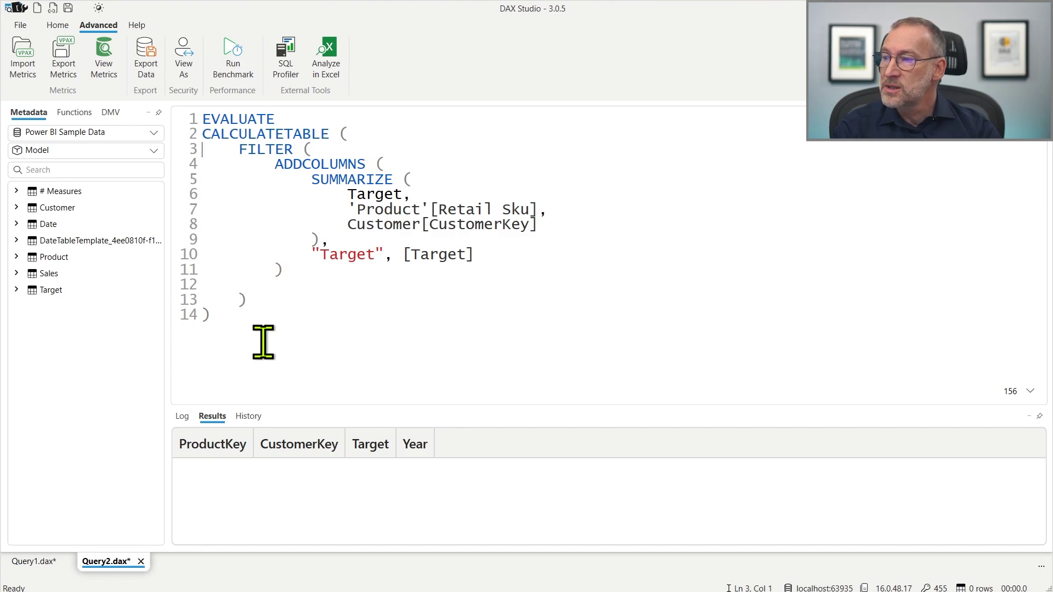
key("shift+Down")
key("BackSpace")
key("ctrl+End")
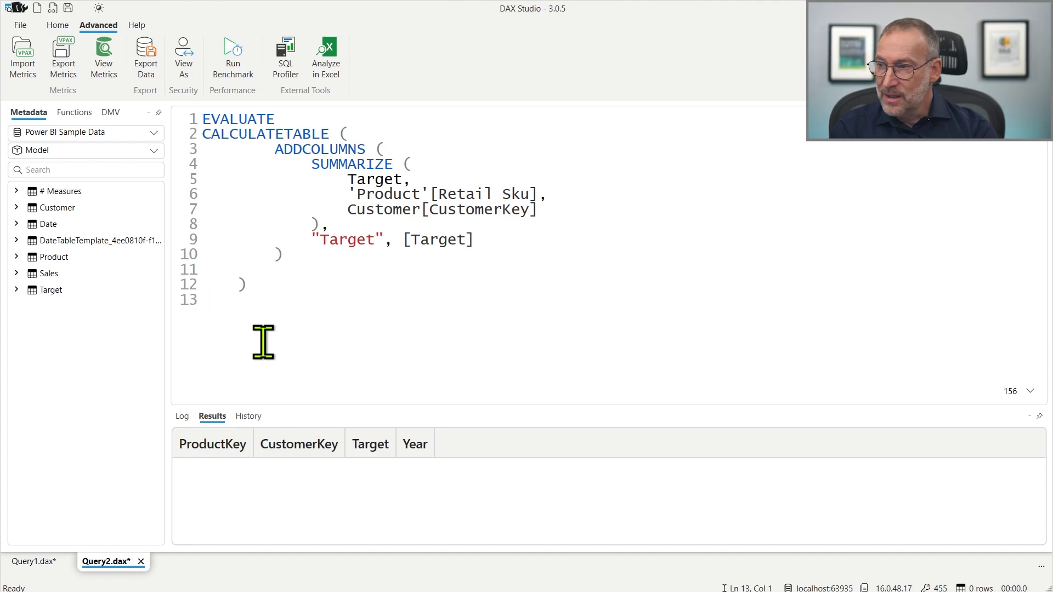
key("F6")
key("shift+F6")
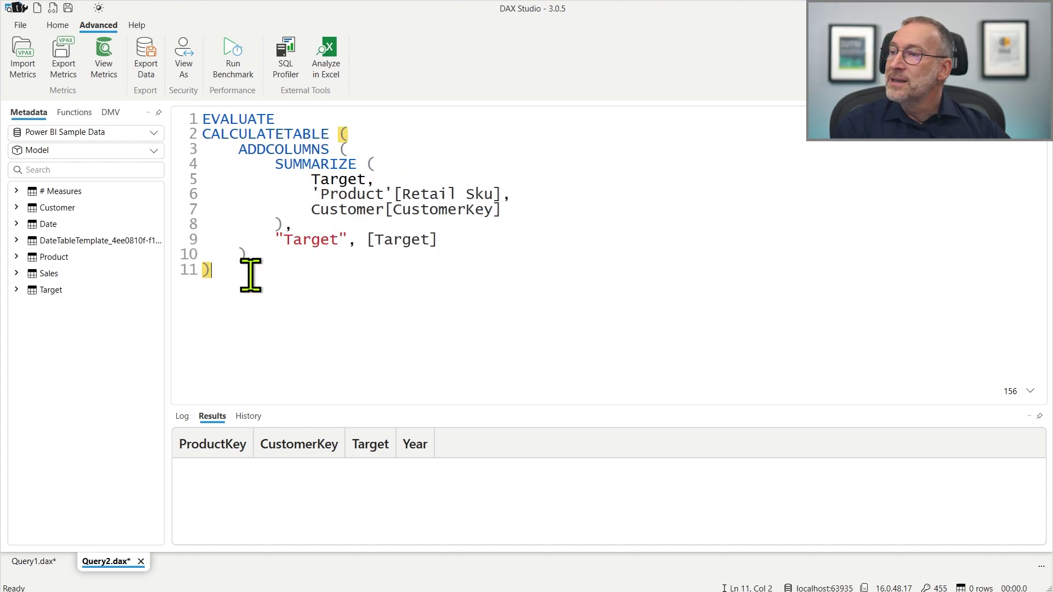
key("F5")
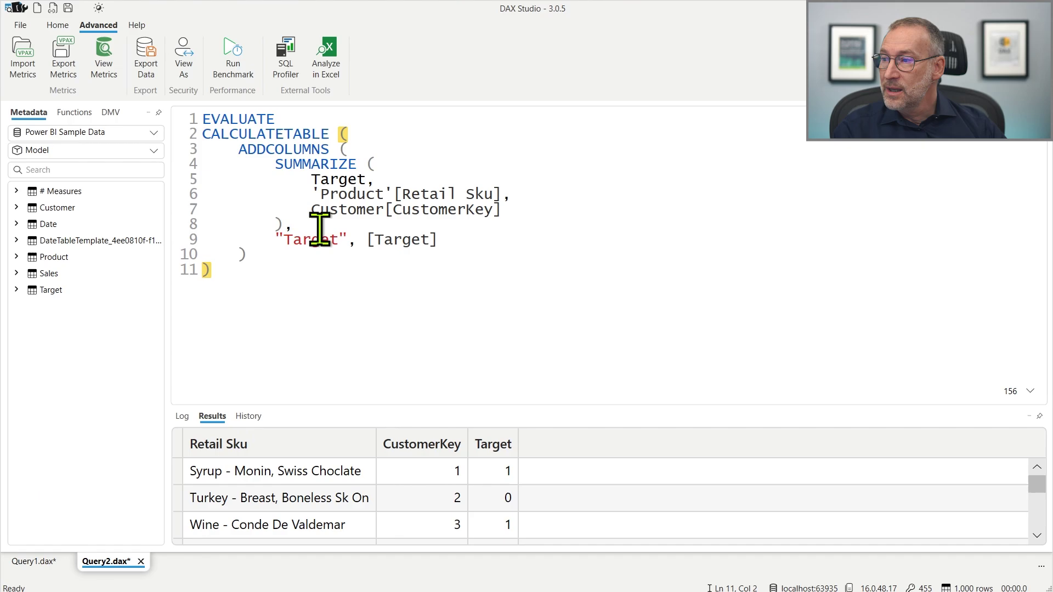
Remove the "Target", [Target] column and the comma after the SUMMARIZE call.
left_click(288, 224)
key("BackSpace")
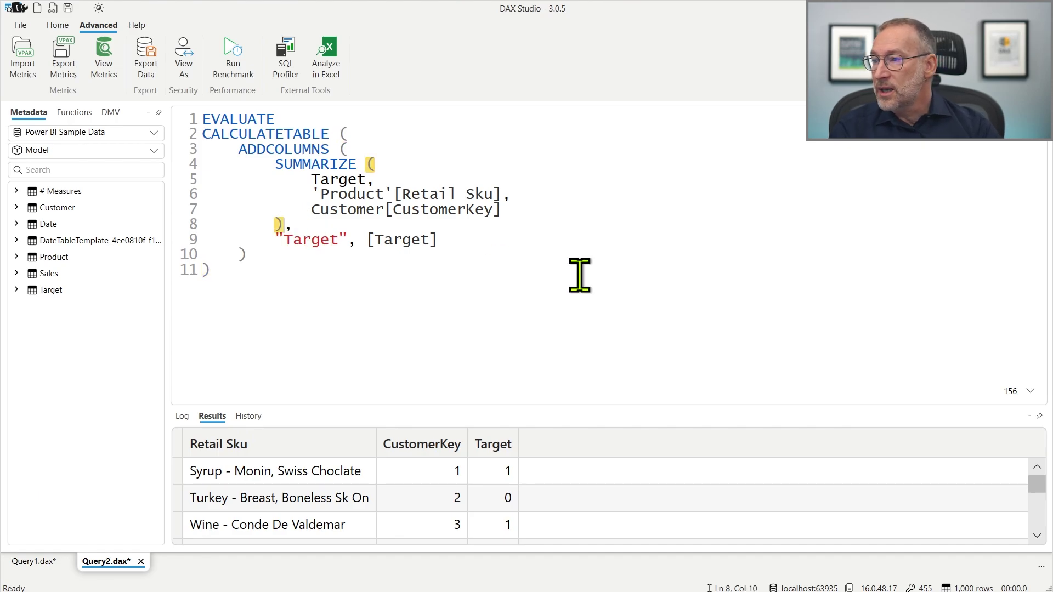
key("shift+Down")
key("shift+End")
key("Delete")
Delete the opening line of ADDCOLUMNS, run the query and remove the surplus final closing parenthesis.
key("Up")
key("Up")
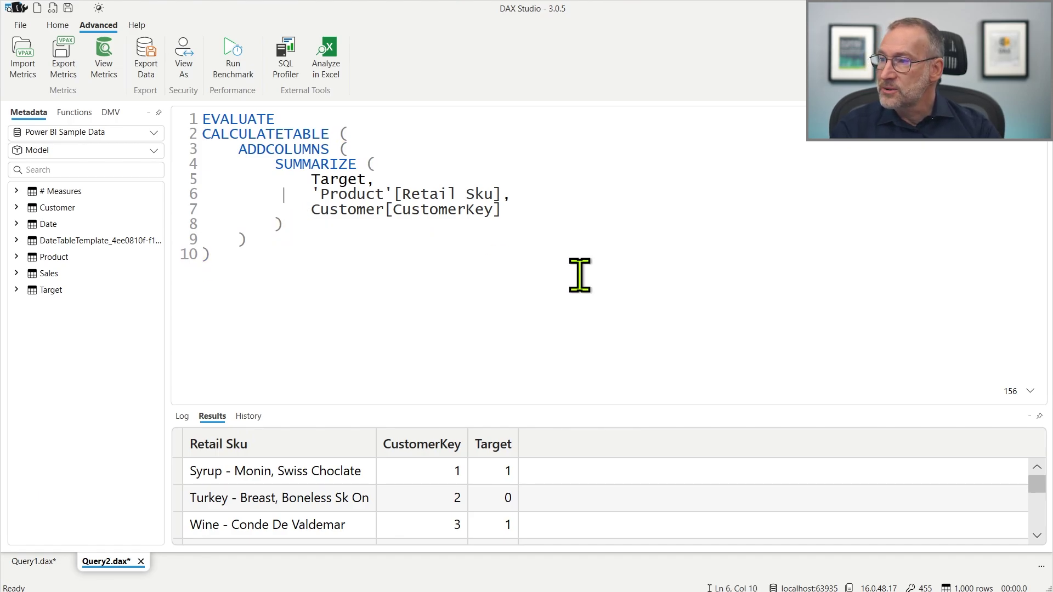
key("Home")
key("Home")
key("shift+Down")
key("Delete")
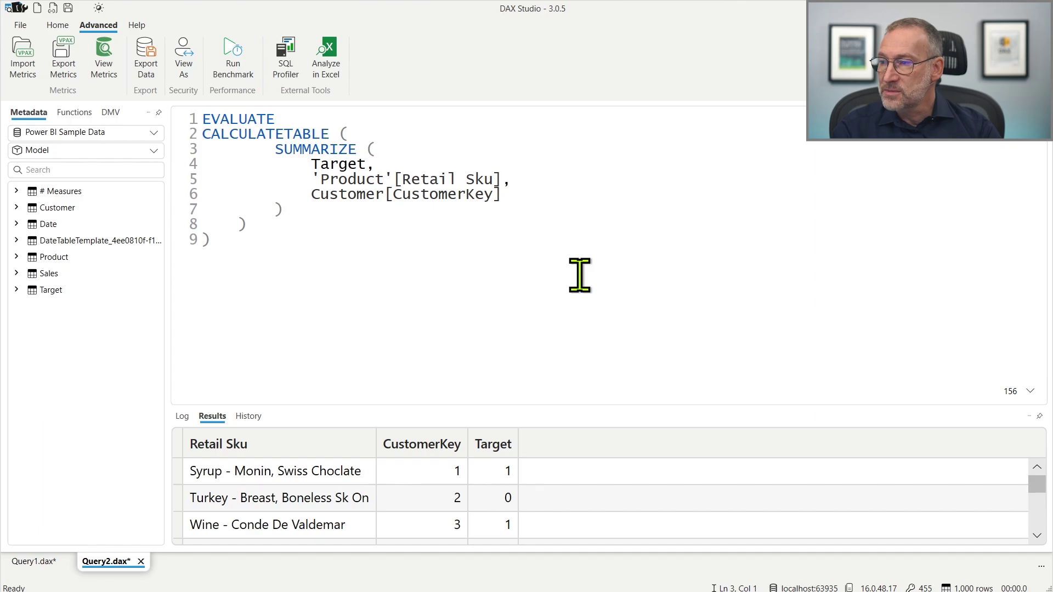
key("F5")
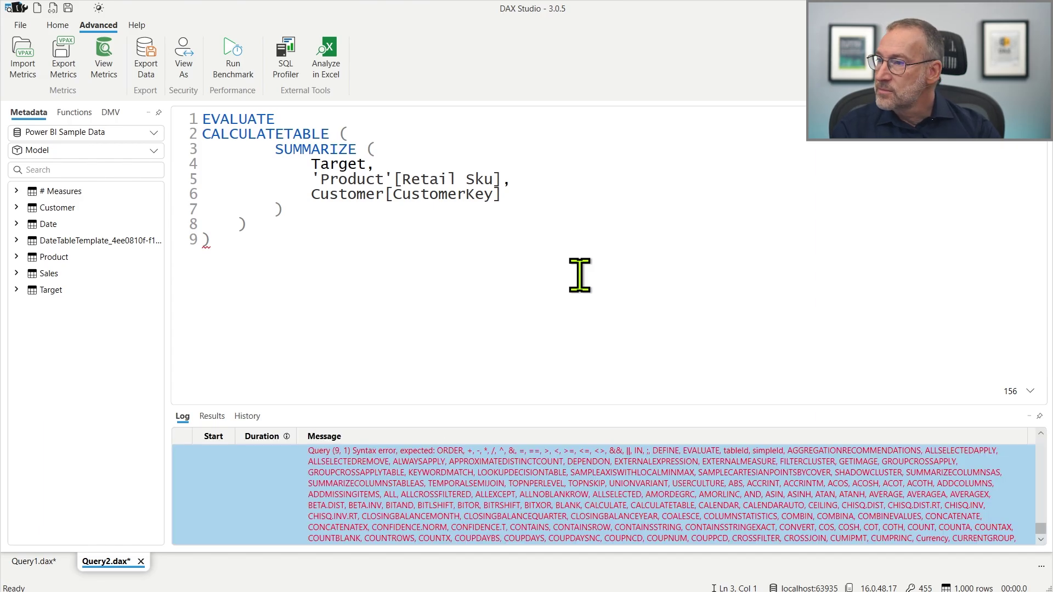
key("ctrl+End")
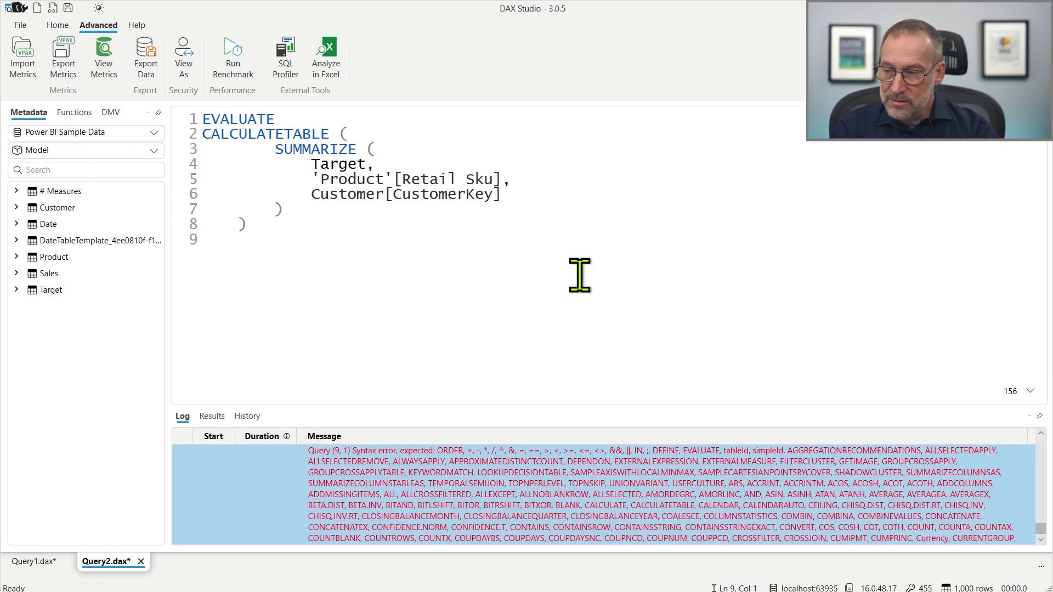
Remove the CALCULATETABLE wrapper and its closing parenthesis from around SUMMARIZE, then format and run the query.
key("F6")
key("ctrl+Home")
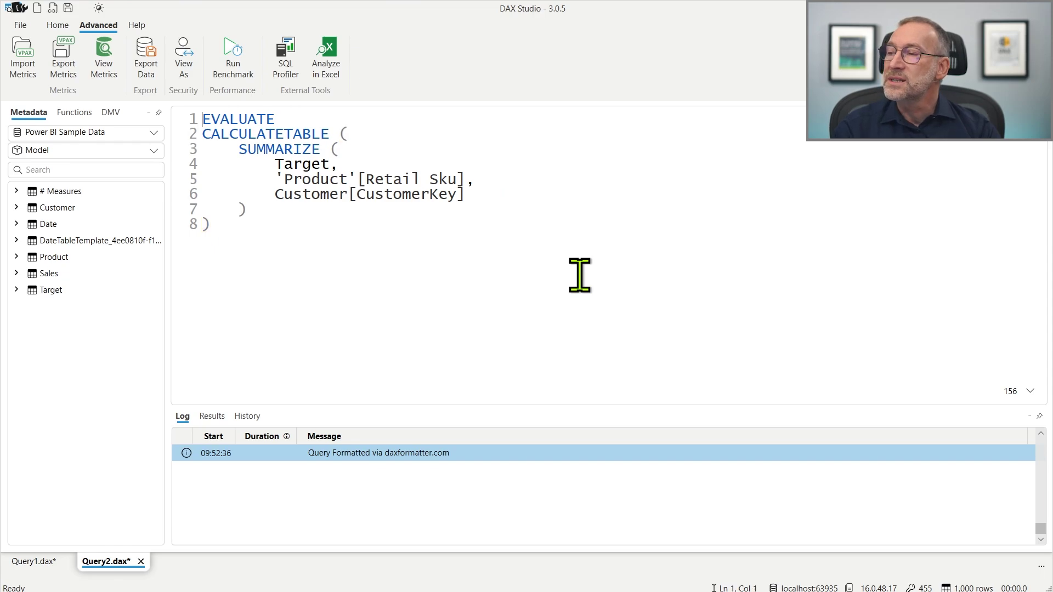
key("shift+End")
key("Delete")
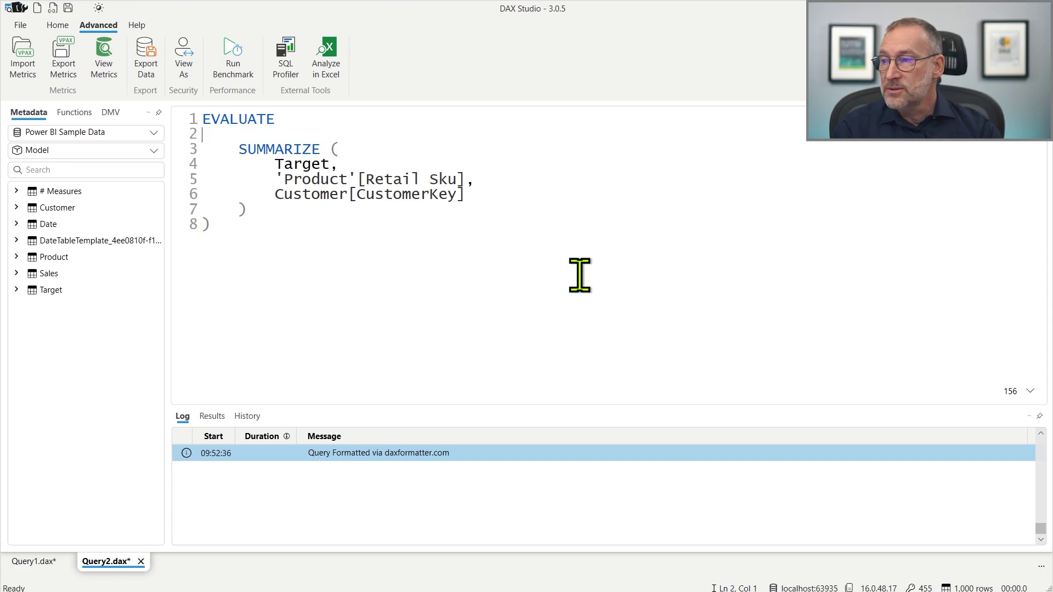
key("Delete")
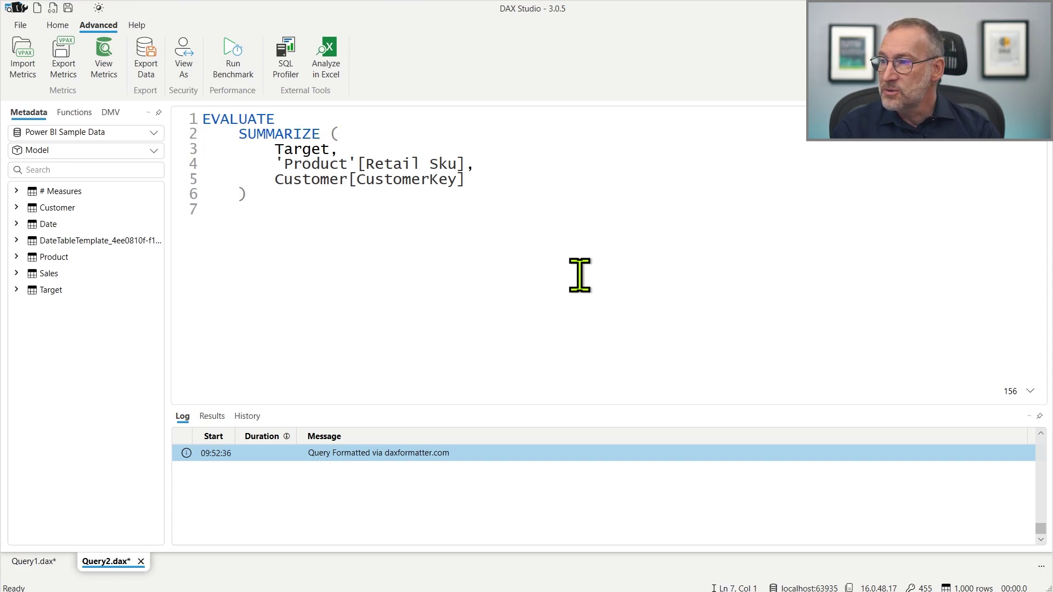
key("BackSpace")
key("F6")
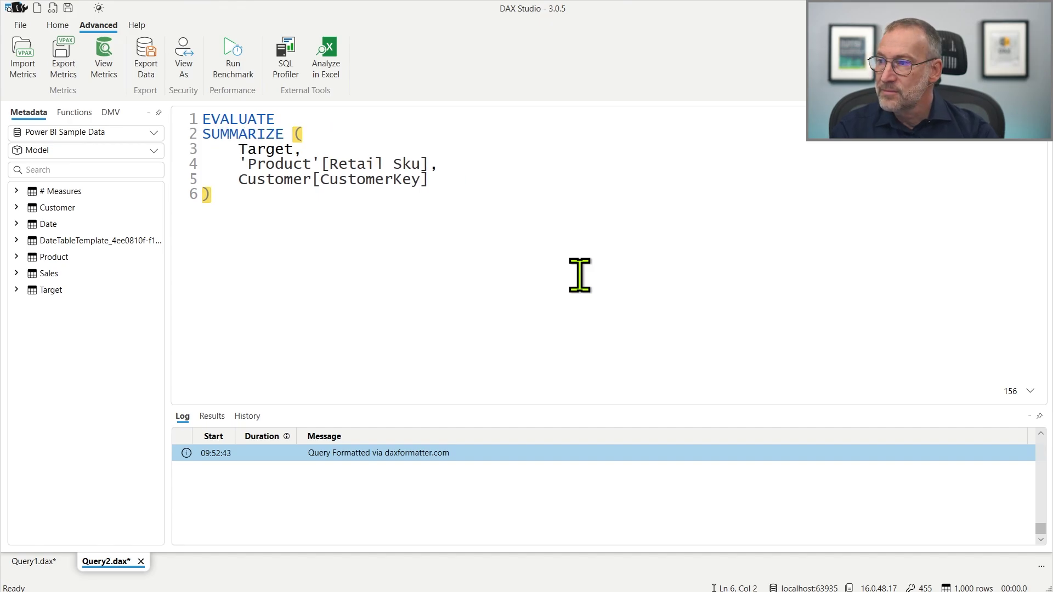
key("F5")
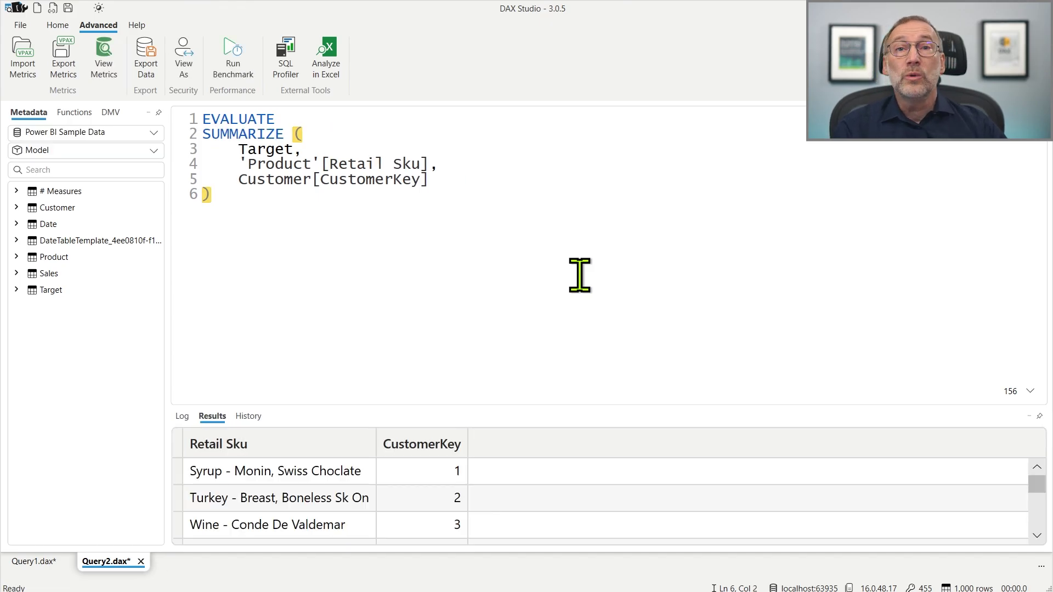
Review the SUMMARIZE arguments Target, Retail Sku and CustomerKey, then switch to Power BI Desktop and examine the Product–Target relationship in the model diagram.
double_click(269, 149)
left_click_drag(330, 163, 422, 165)
left_click_drag(322, 179, 420, 180)
left_click(335, 217)
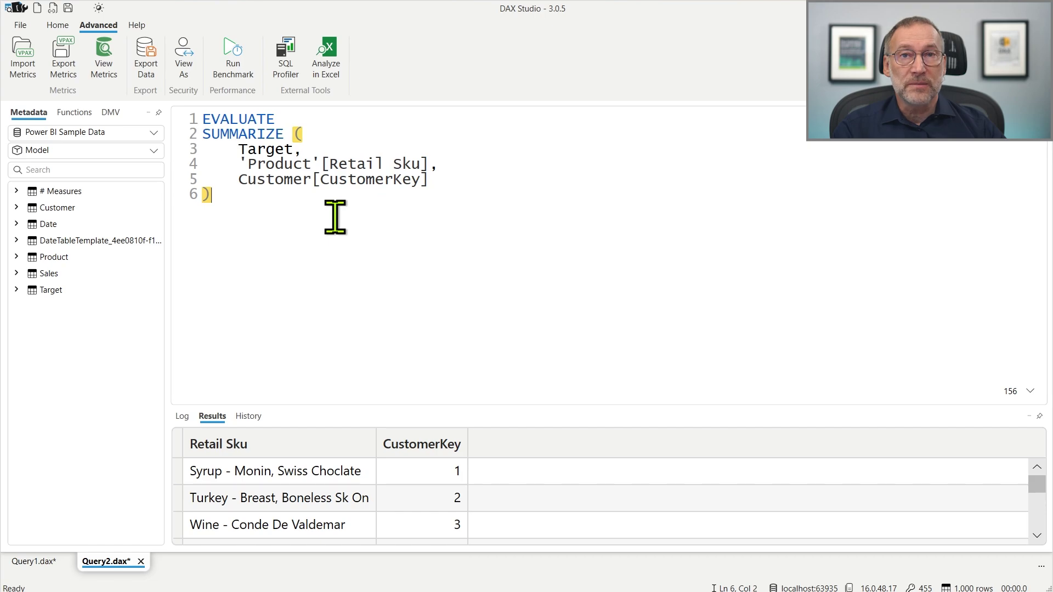
left_click(323, 164)
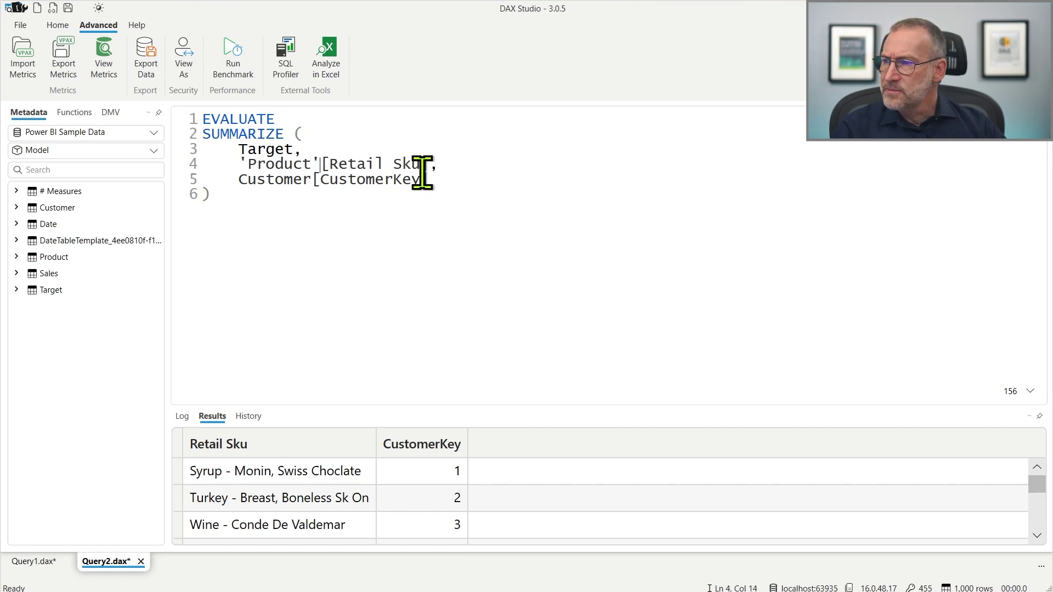
left_click_drag(442, 165, 237, 164)
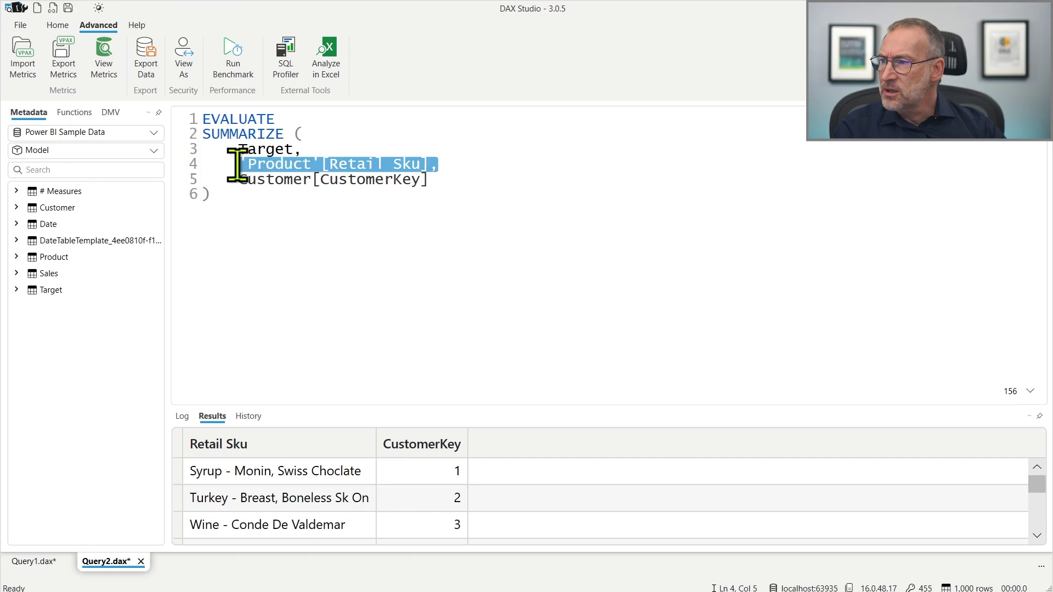
left_click(291, 195)
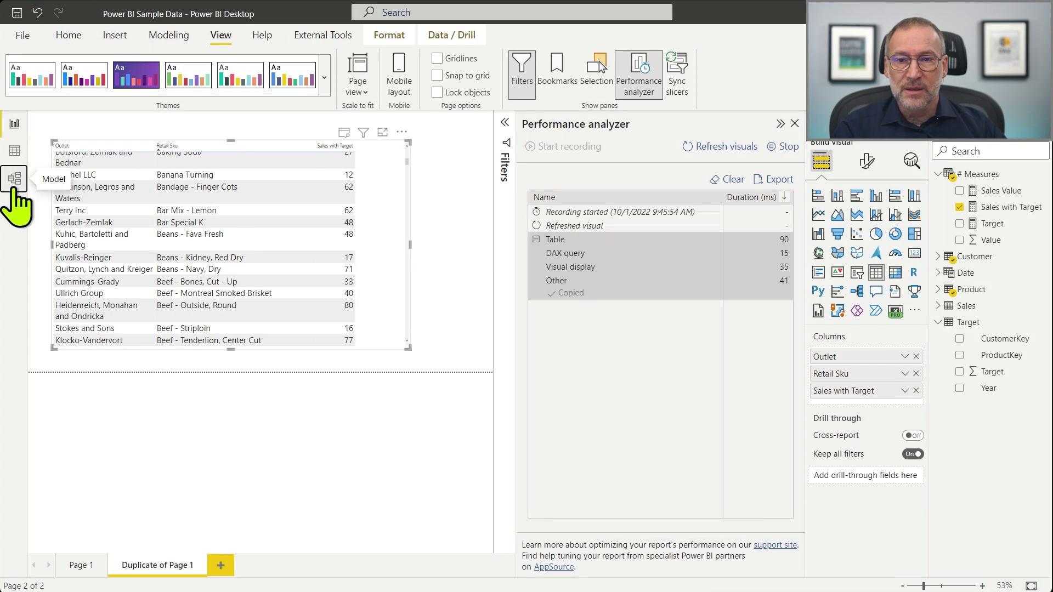
left_click(12, 189)
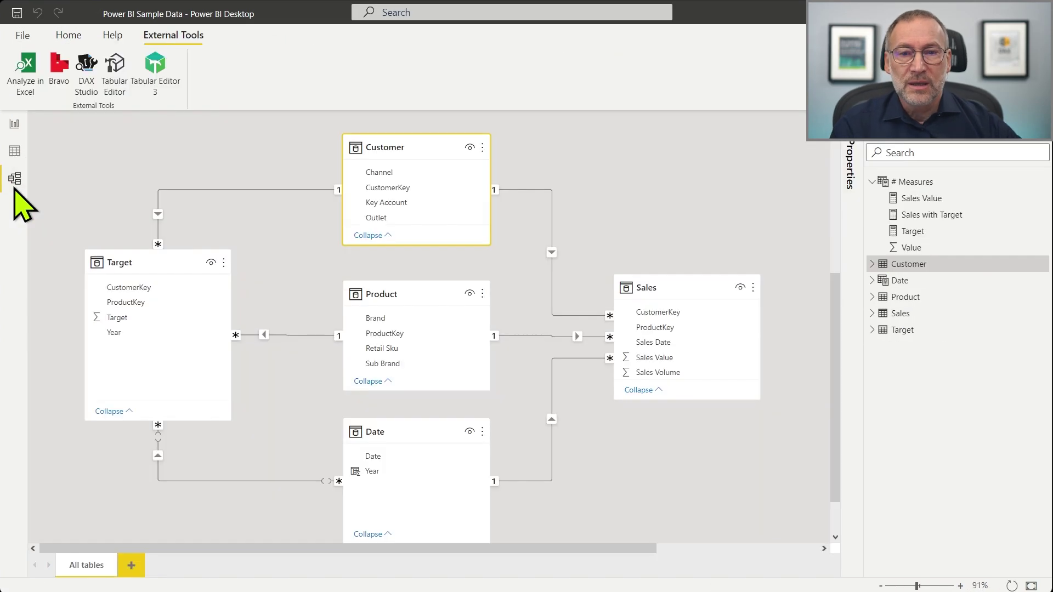
left_click(303, 335)
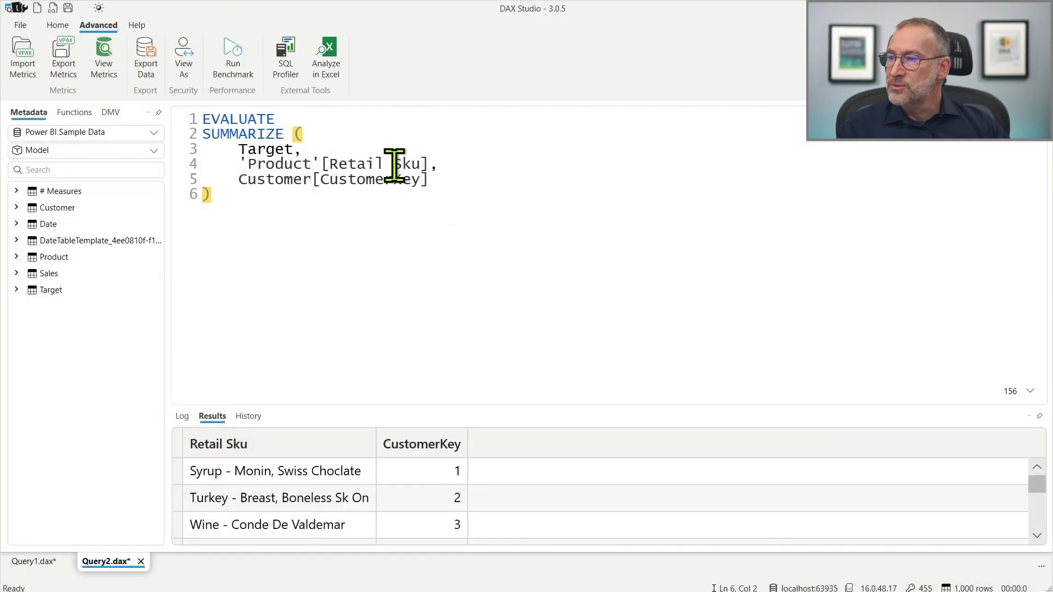
Replace the Retail Sku column in the SUMMARIZE call with 'Product'[ProductKey] and run the query.
left_click(392, 163)
key("Home")
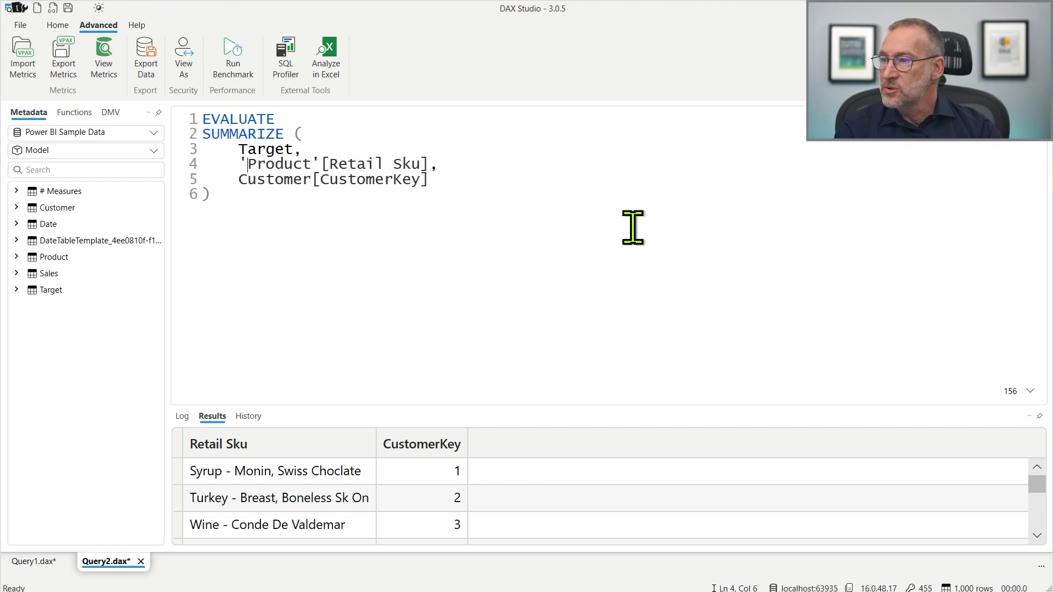
key("Right")
key("Right")
key("Right")
key("Right")
key("Right")
key("Right")
key("Right")
key("Right")
key("Right")
key("Right")
key("ctrl+shift+Right")
key("ctrl+shift+Right")
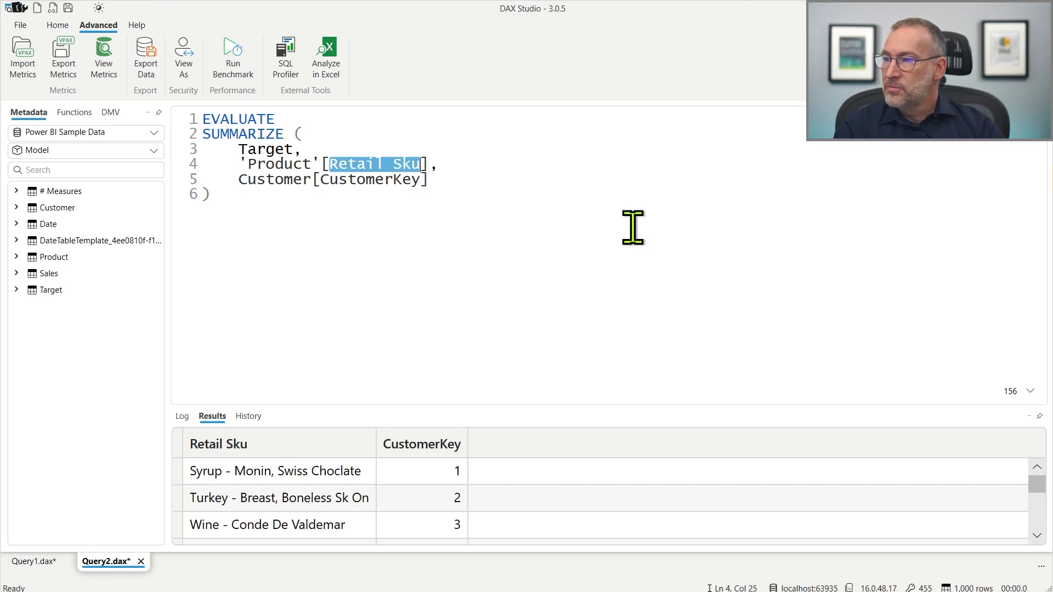
type("Produ")
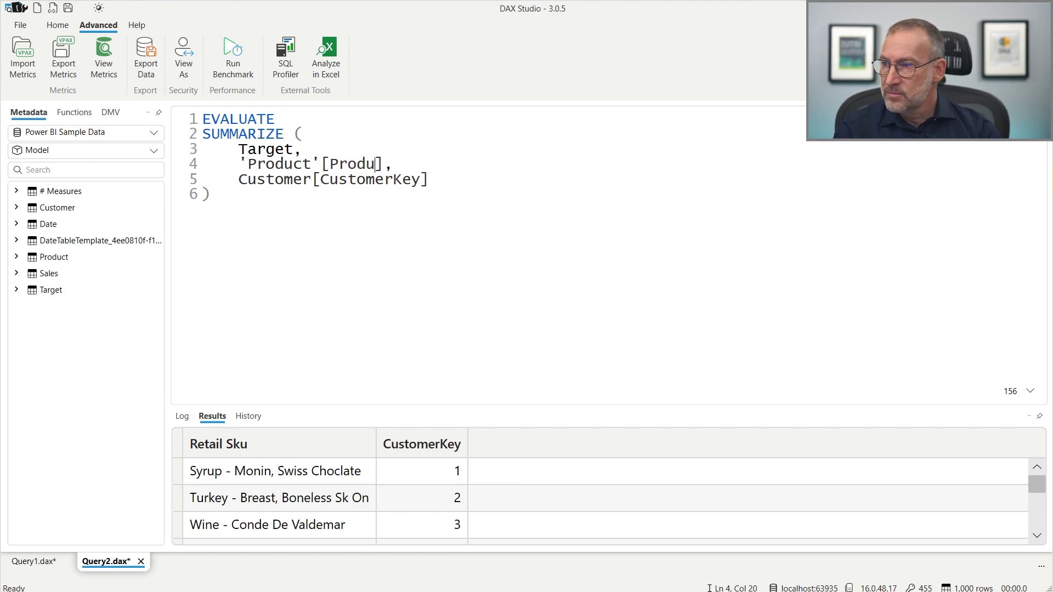
key("Tab")
key("Down")
key("Down")
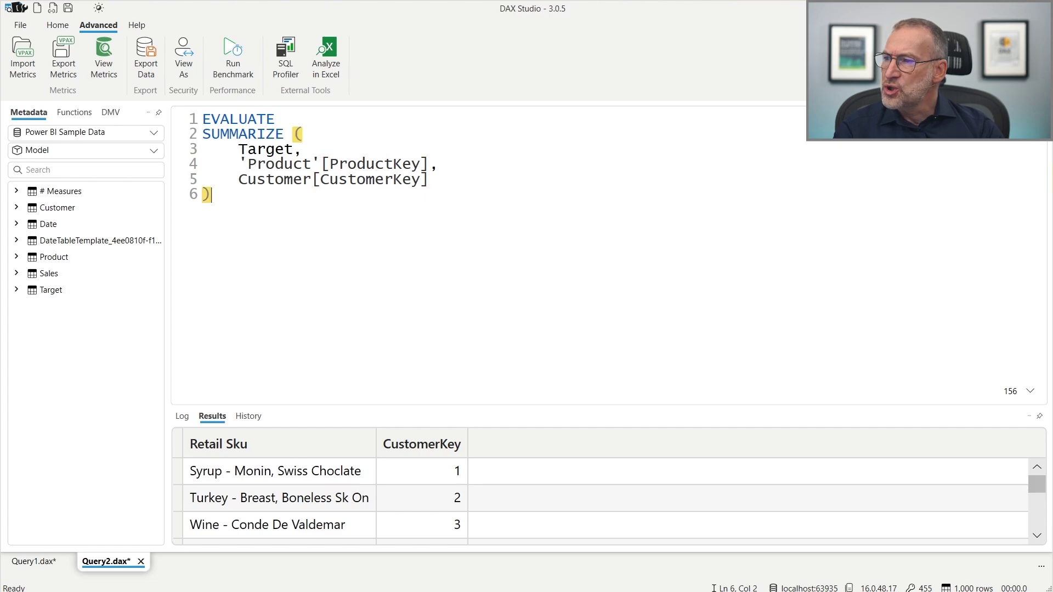
key("F5")
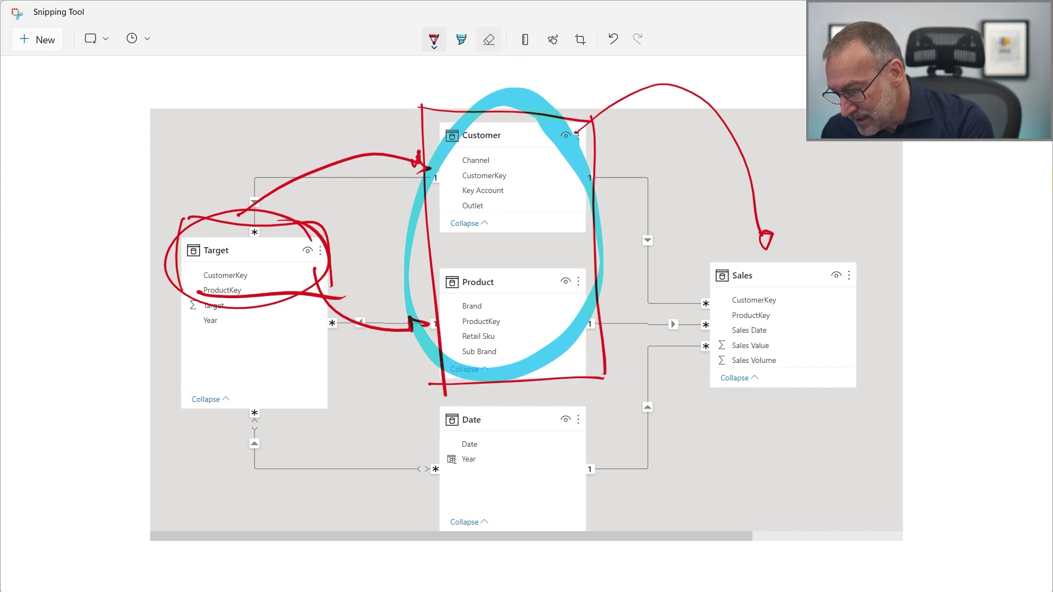
Switch to Snipping Tool and erase all ink from the model diagram screenshot.
left_click(488, 40)
mouse_move(324, 297)
left_mouse_down()
mouse_move(323, 211)
mouse_move(474, 141)
left_mouse_up()
left_click(488, 39)
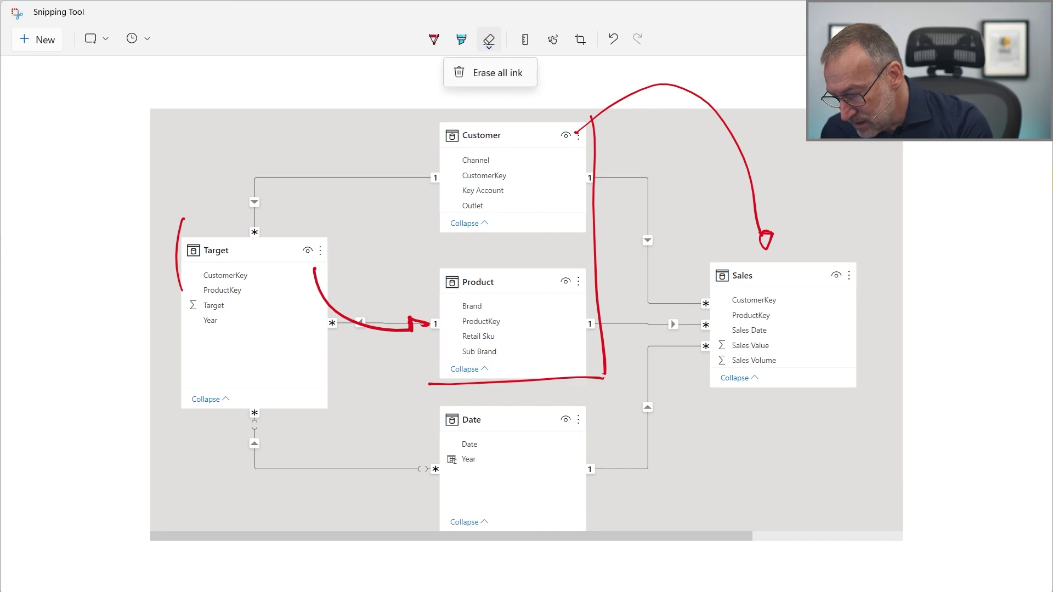
left_click(488, 71)
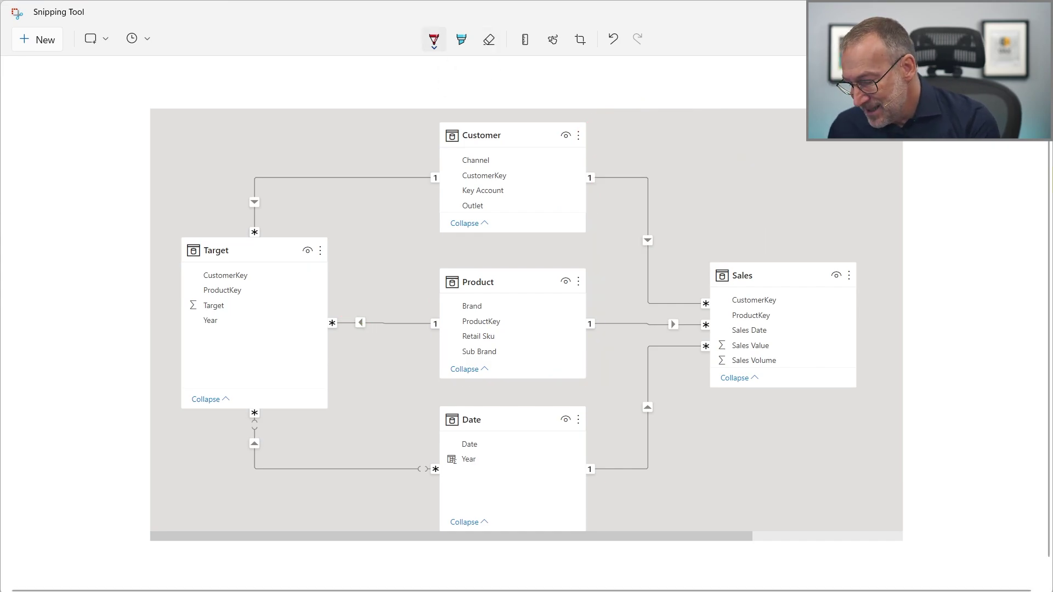
Circle the Target table in red pen and draw a red frame around the Customer and Product tables.
left_click(433, 40)
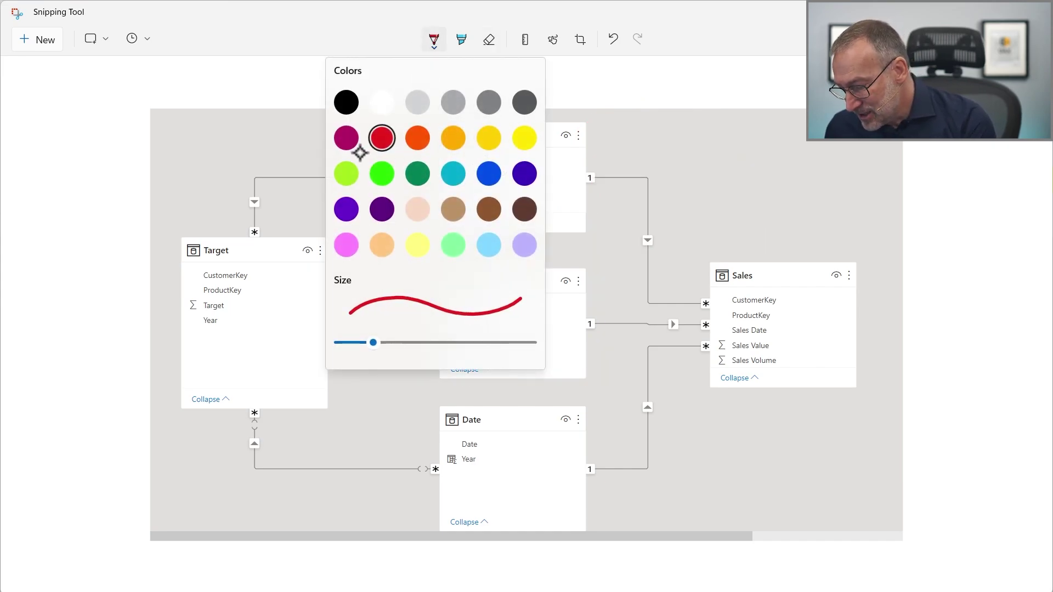
left_click(215, 155)
mouse_move(306, 236)
left_mouse_down()
mouse_move(168, 253)
mouse_move(306, 230)
mouse_move(291, 225)
left_mouse_up()
left_click_drag(431, 109, 431, 222)
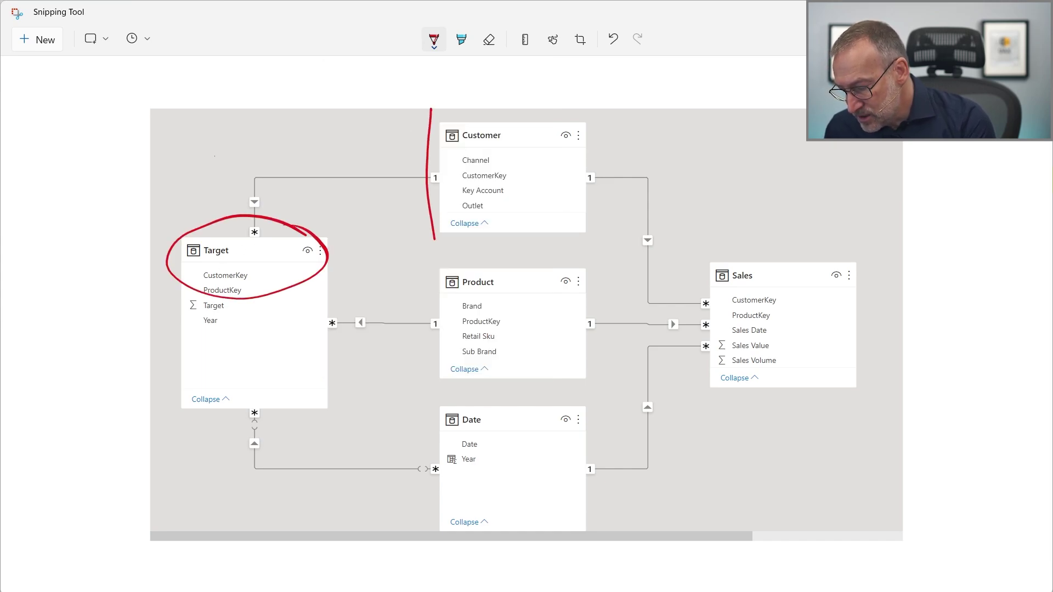
mouse_move(435, 106)
left_mouse_down()
mouse_move(584, 100)
mouse_move(593, 206)
mouse_move(581, 362)
left_mouse_up()
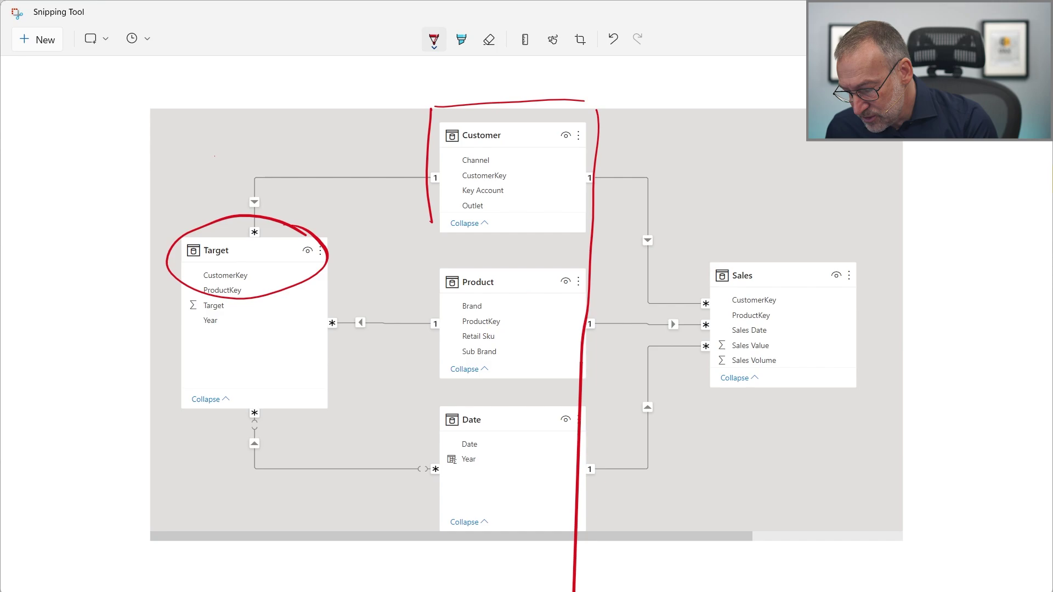
mouse_move(426, 215)
left_mouse_down()
mouse_move(427, 388)
mouse_move(512, 387)
mouse_move(584, 373)
left_mouse_up()
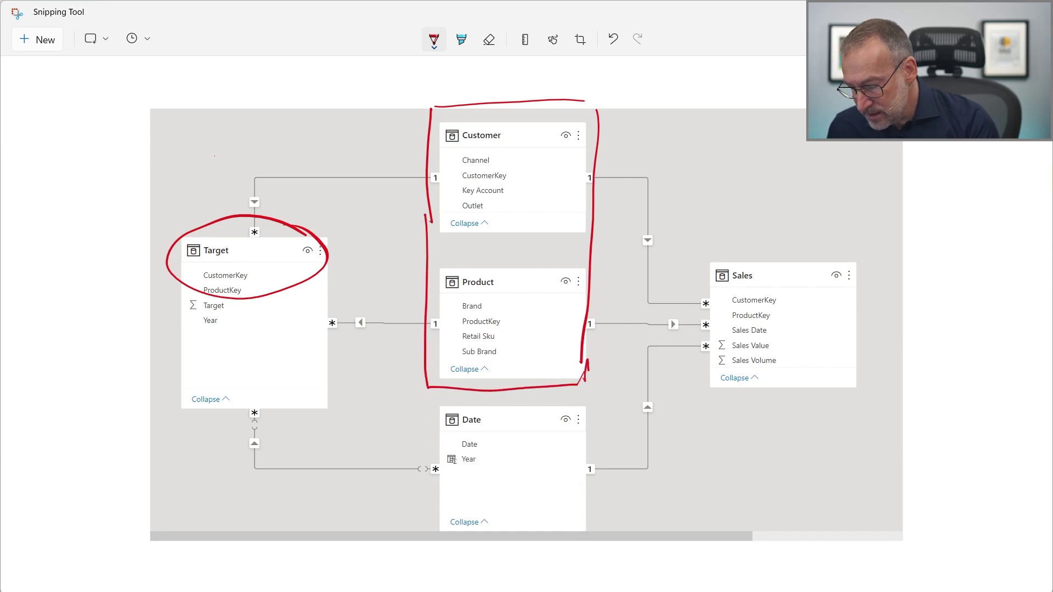
Draw red curves from Target to Customer and Product, and mark those two tables with a blue highlighter zigzag.
left_click_drag(256, 236, 402, 179)
mouse_move(291, 283)
left_mouse_down()
mouse_move(332, 324)
mouse_move(415, 337)
left_mouse_up()
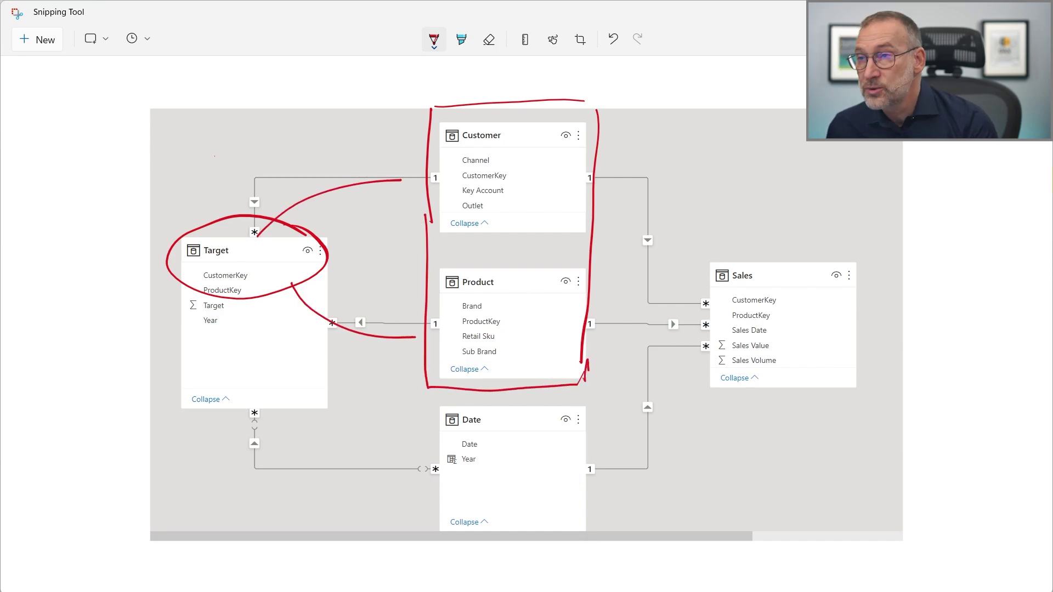
left_click(462, 39)
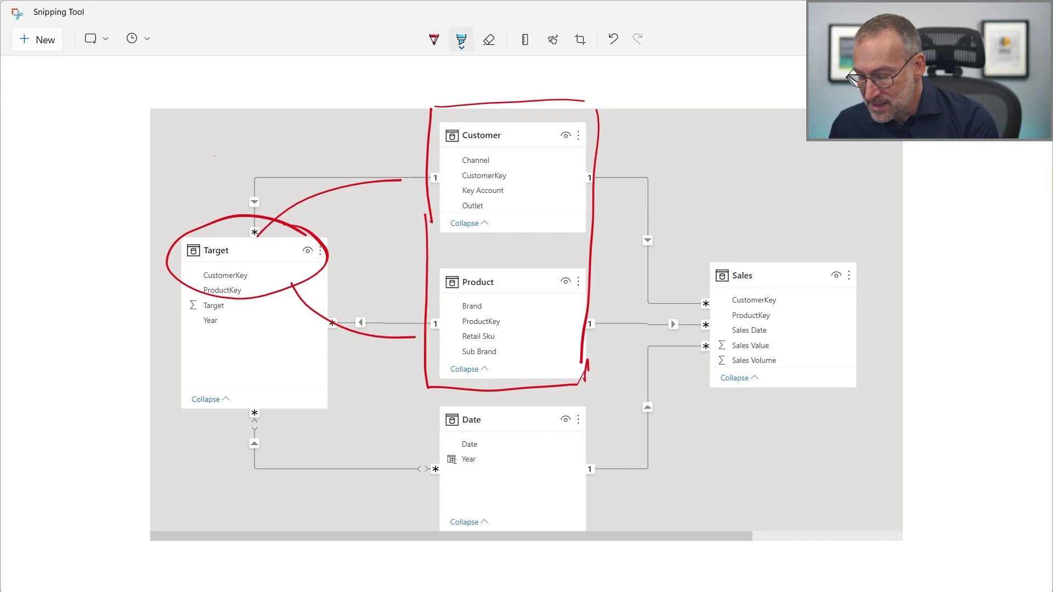
mouse_move(399, 147)
left_mouse_down()
mouse_move(482, 86)
mouse_move(441, 216)
mouse_move(455, 329)
mouse_move(547, 366)
left_mouse_up()
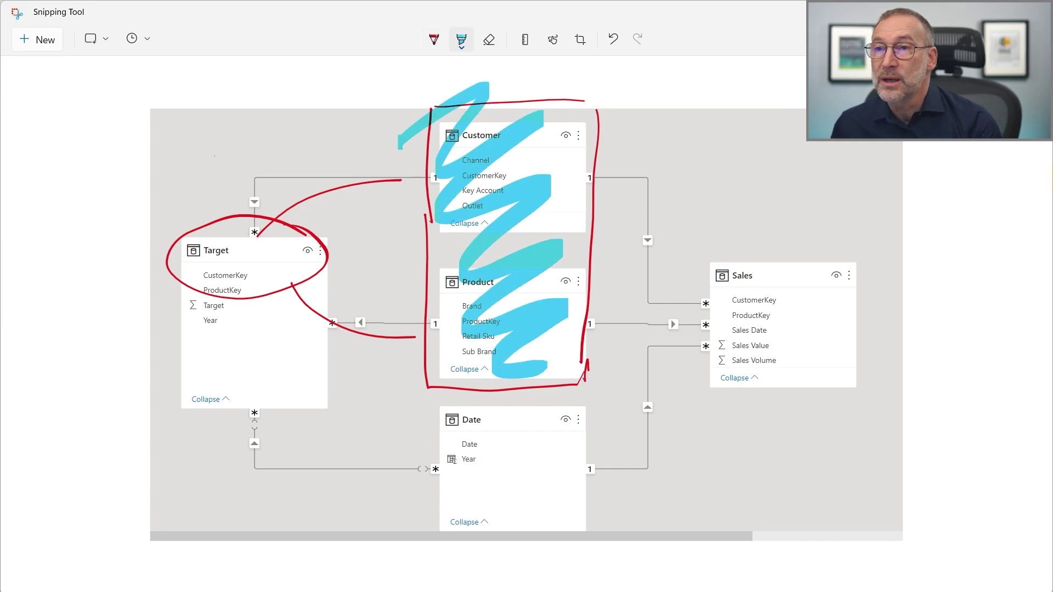
Draw red pen arrows from the Customer and Product tables to the Sales table.
left_click(434, 39)
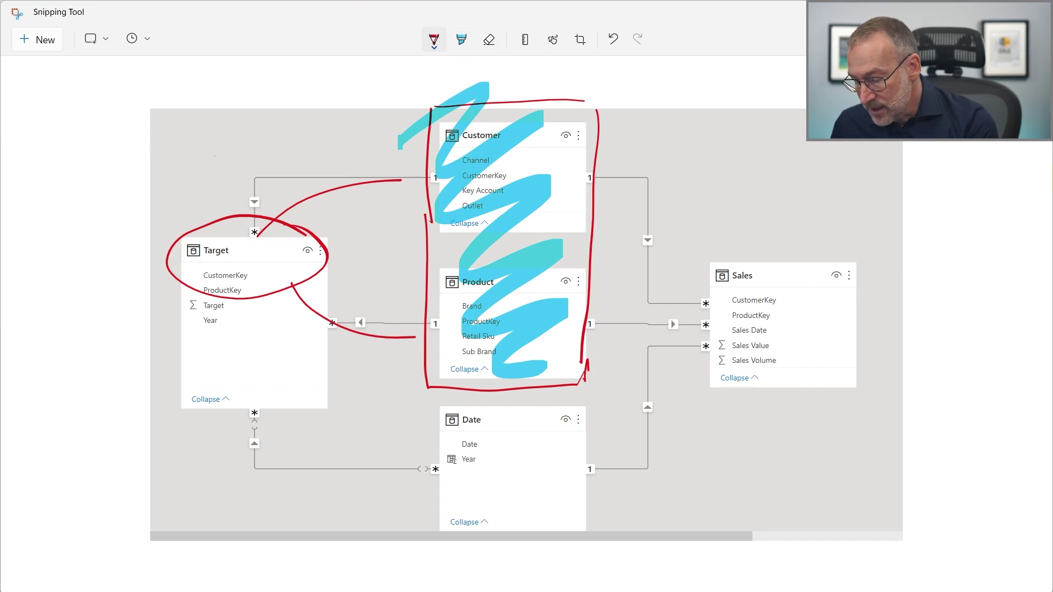
mouse_move(596, 167)
left_mouse_down()
mouse_move(718, 188)
mouse_move(737, 234)
left_mouse_up()
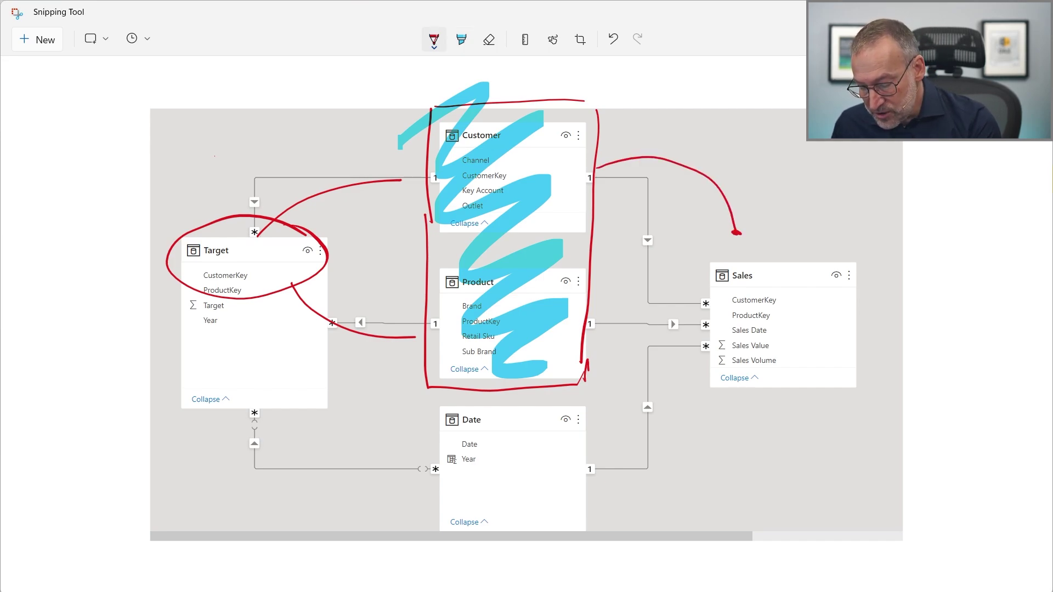
mouse_move(600, 329)
left_mouse_down()
mouse_move(626, 367)
mouse_move(701, 362)
left_mouse_up()
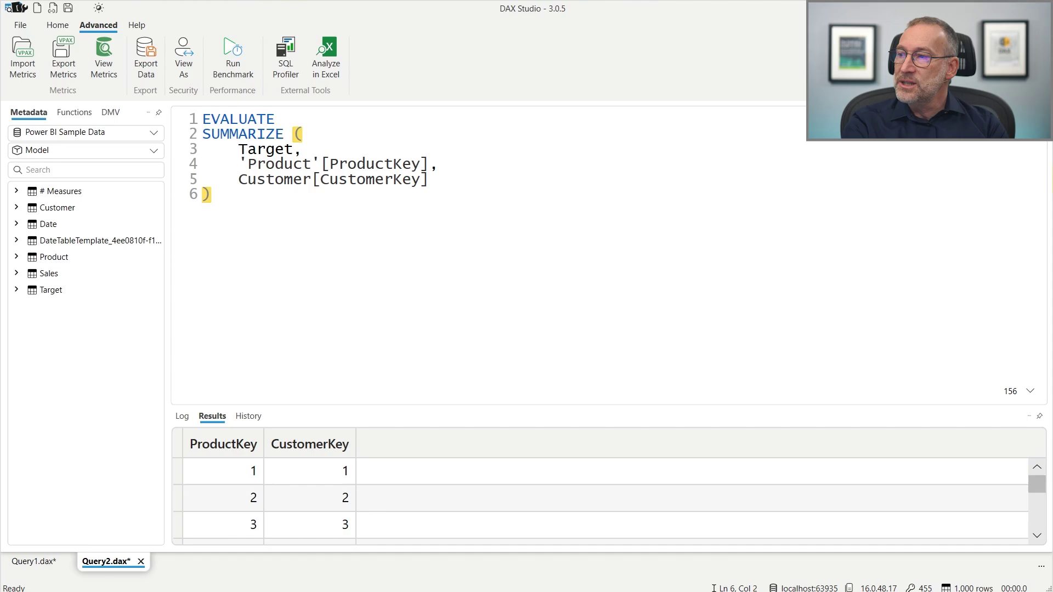
In DAX Studio, copy Query2's SUMMARIZE expression over the CALCULATETABLE filter in Query1's Sales with Target measure and format the query.
left_click_drag(294, 199, 148, 130)
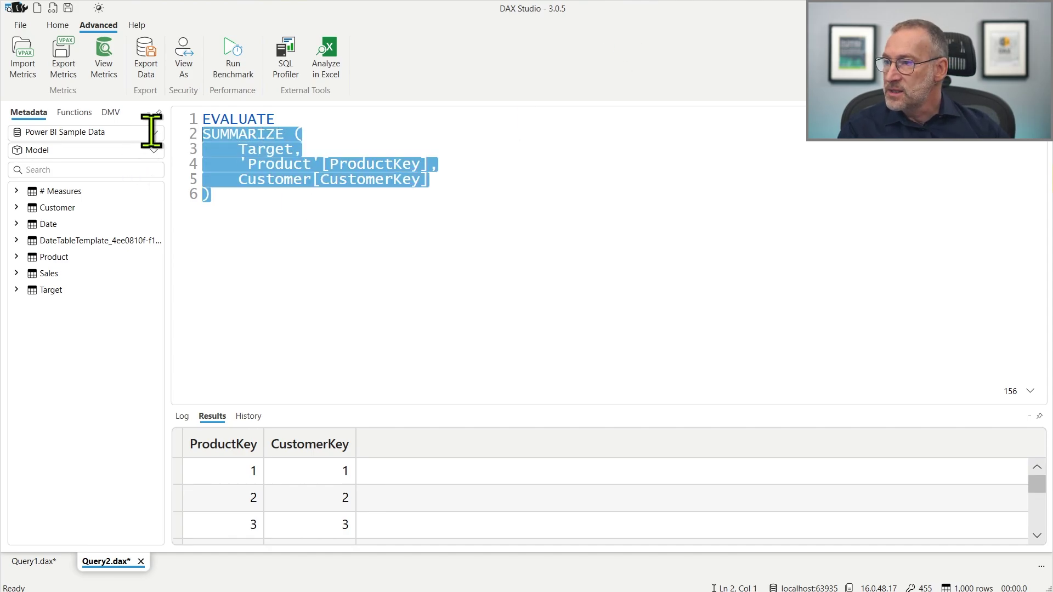
left_click(29, 563)
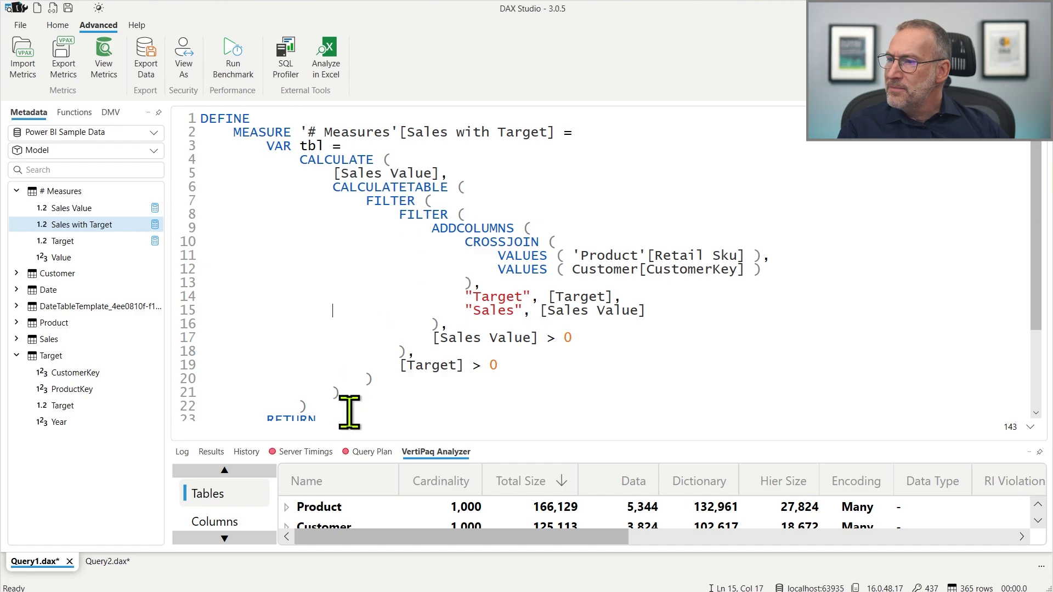
left_click_drag(356, 393, 118, 183)
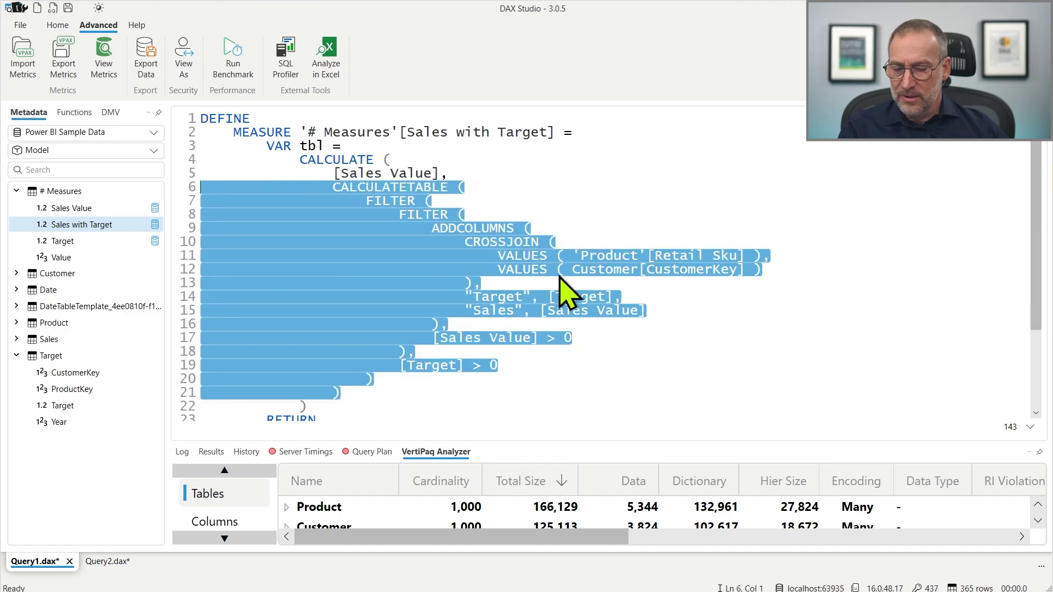
type("SUMMARIZE (     Target,     'Product'[ProductKey],     Customer[CustomerKey] )")
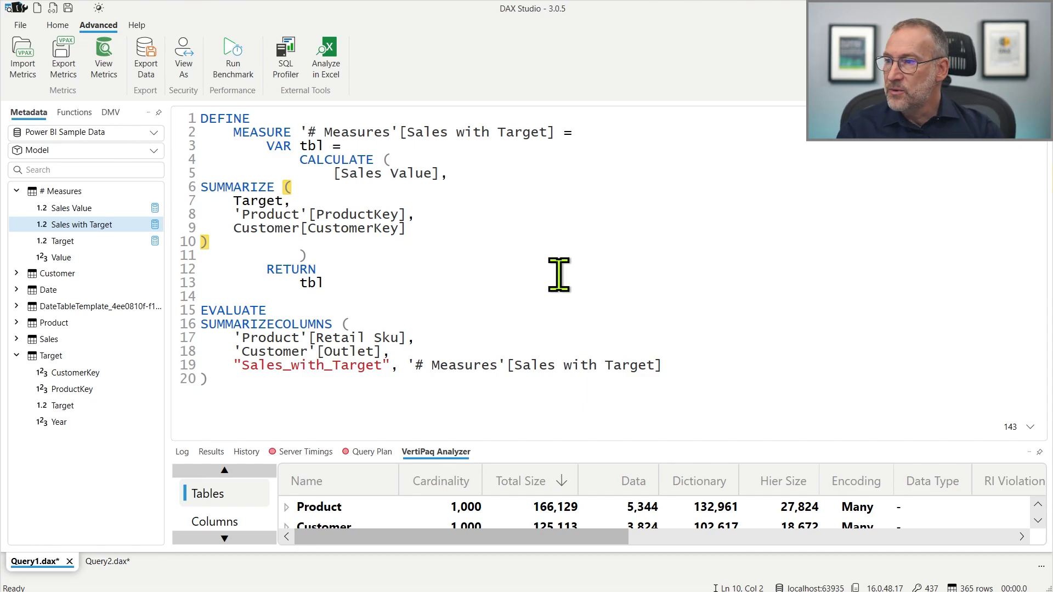
key("F6")
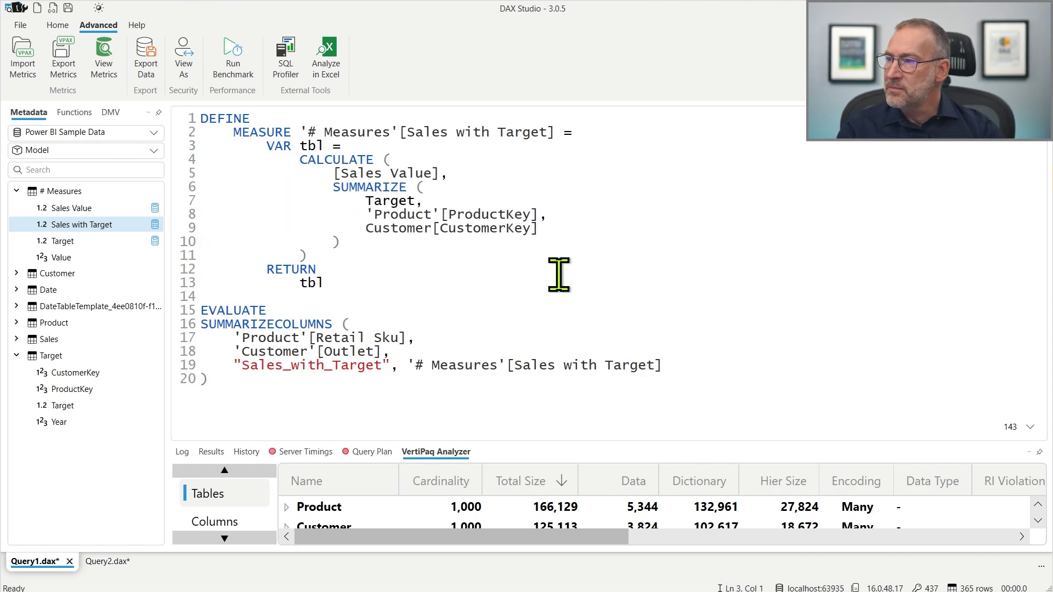
Delete the VAR tbl = line above CALCULATE in the Sales with Target measure.
key("shift+Down")
key("shift+Down")
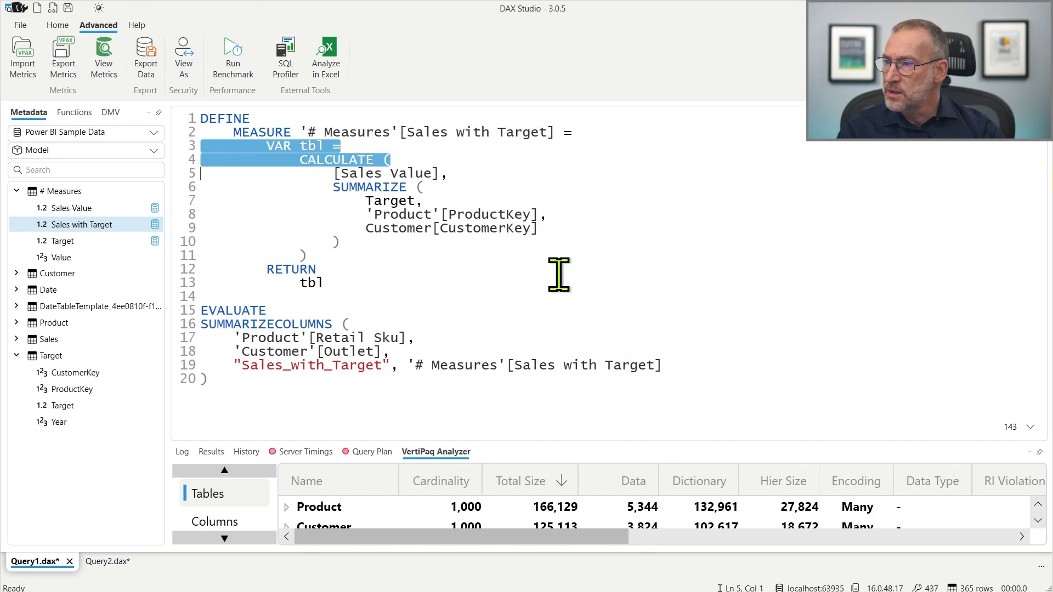
key("shift+Up")
key("Delete")
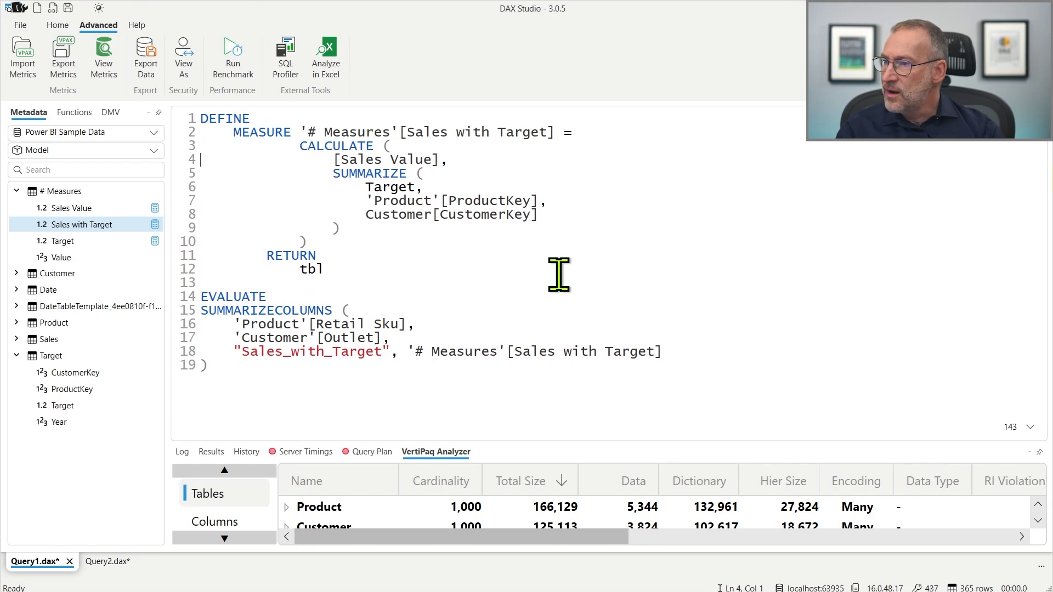
Delete the RETURN and tbl lines from the Sales with Target measure and format the query.
key("shift+Down")
key("shift+Down")
key("Delete")
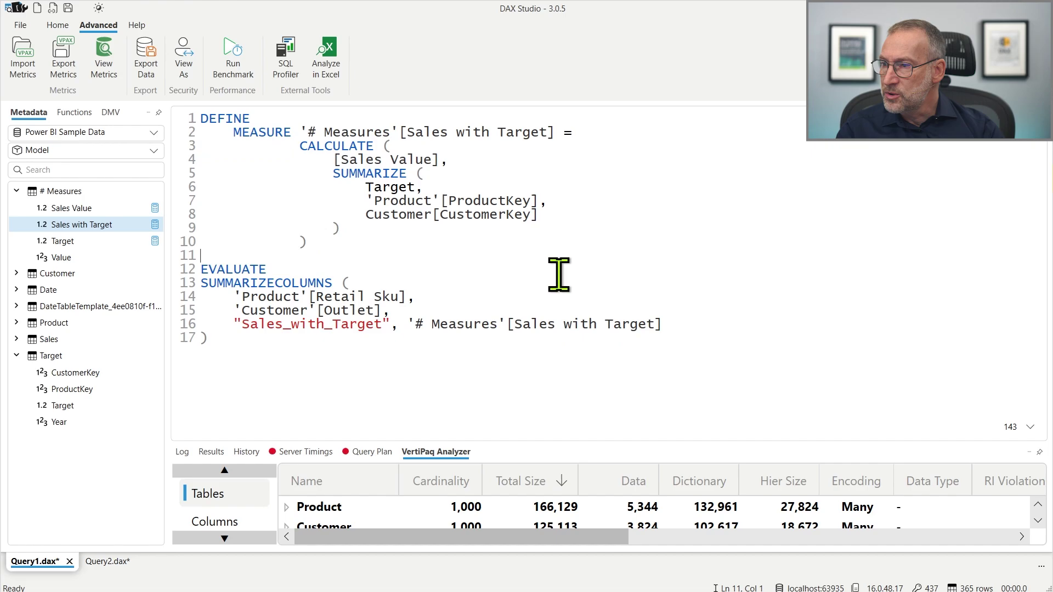
key("F6")
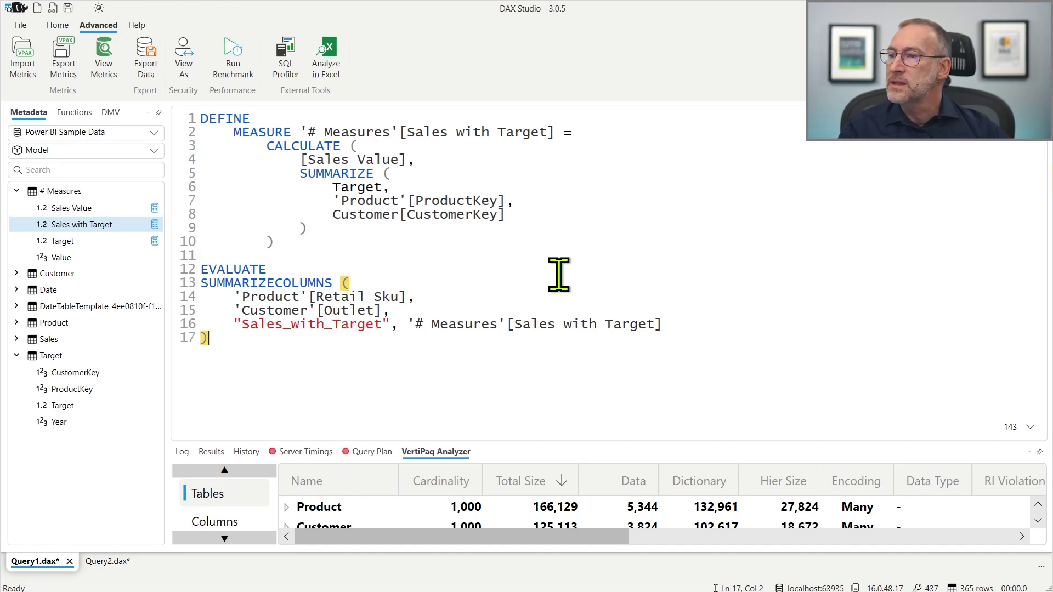
Enlarge the output pane and show the query results for the simplified measure.
left_click_drag(343, 245, 158, 149)
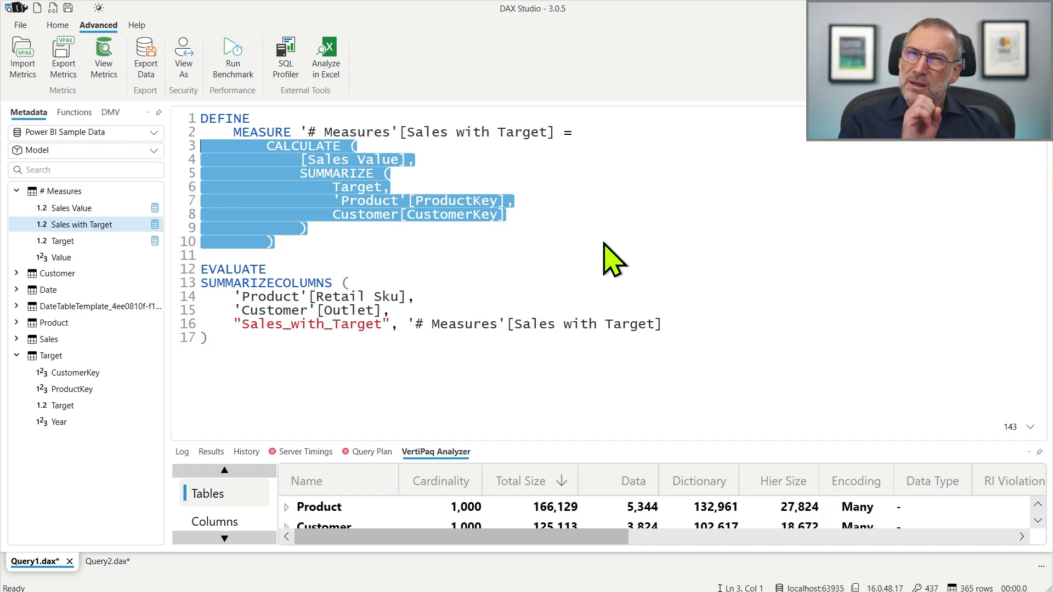
left_click(447, 240)
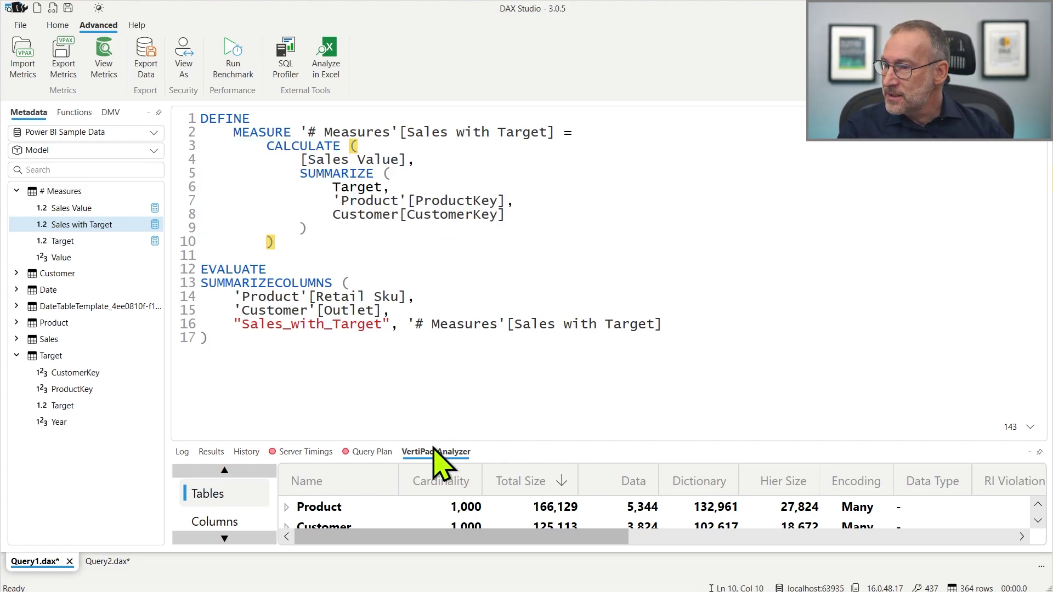
left_click_drag(437, 442, 436, 368)
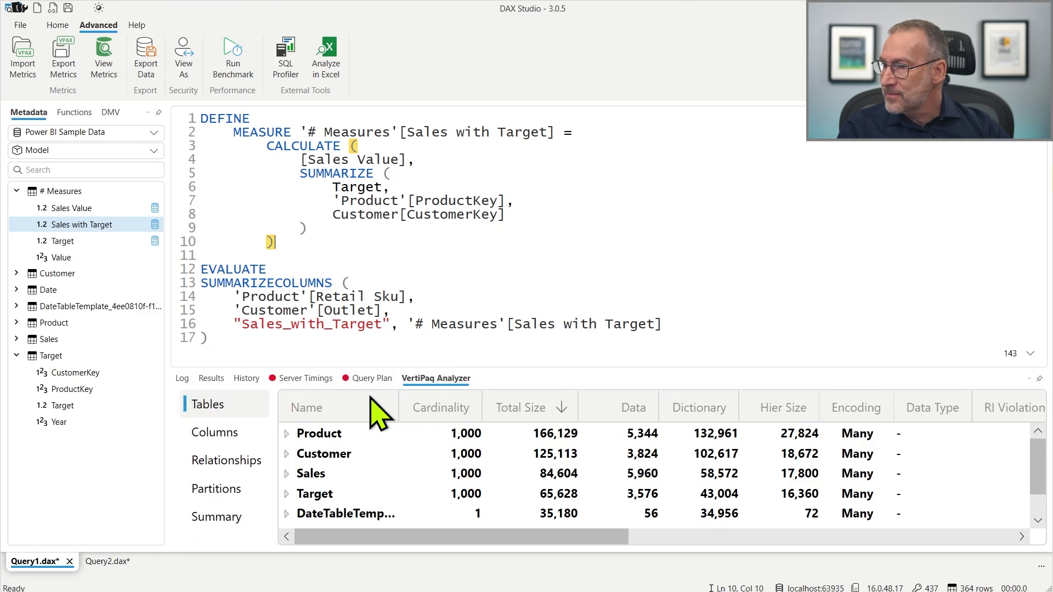
left_click(211, 381)
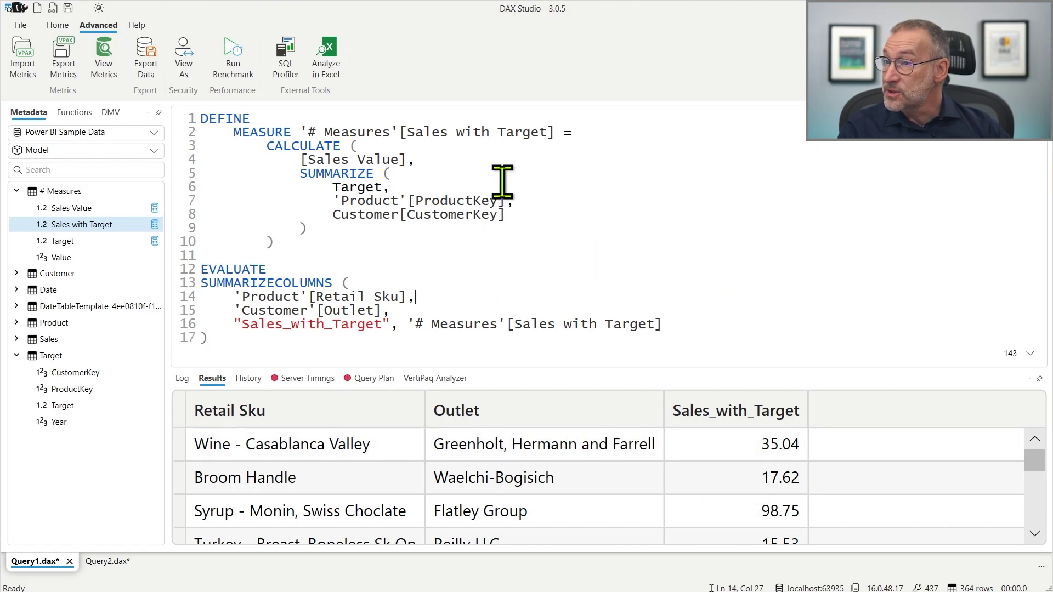
Rename the measure defined in the query to Sales with Target New.
left_click(358, 133)
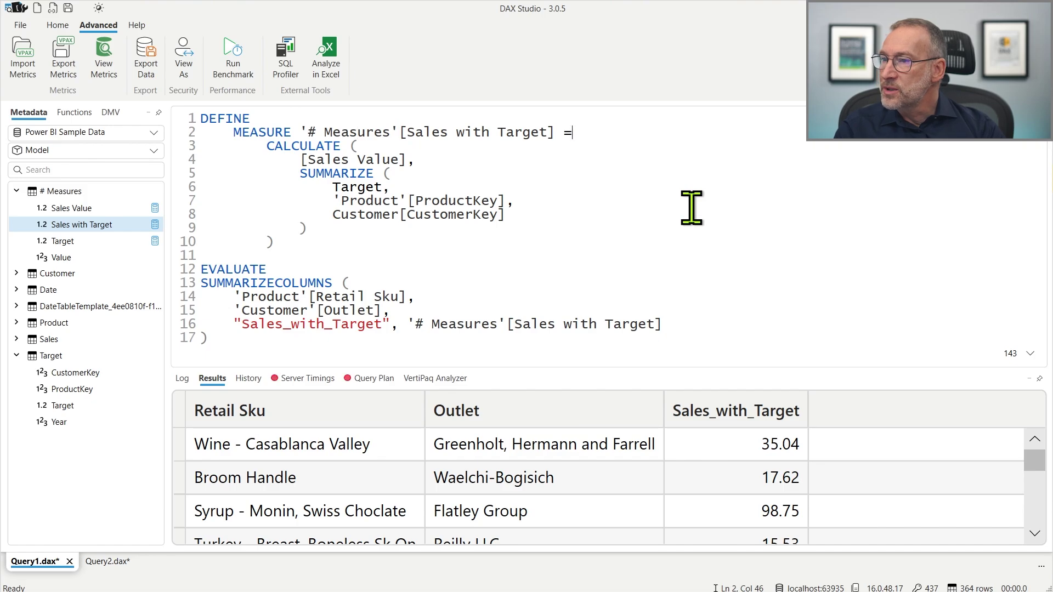
key("Left")
key("Left")
key("Left")
type("New")
Add a "Sales_with_Target New" column to SUMMARIZECOLUMNS that returns the Sales with Target New measure, after the existing Sales_with_Target column.
key("Home")
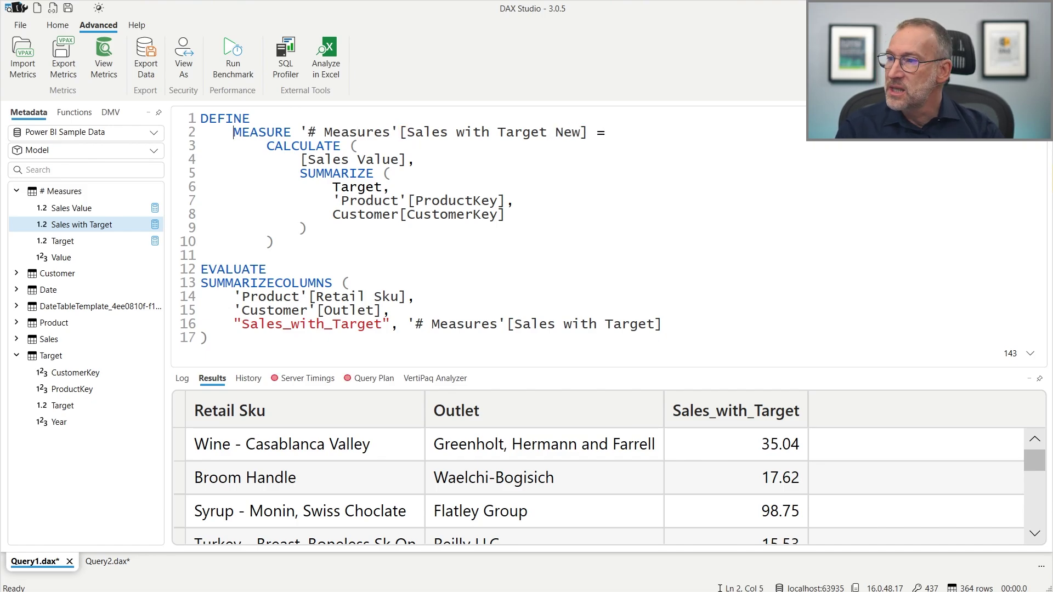
key("Down")
key("Down")
key("Down")
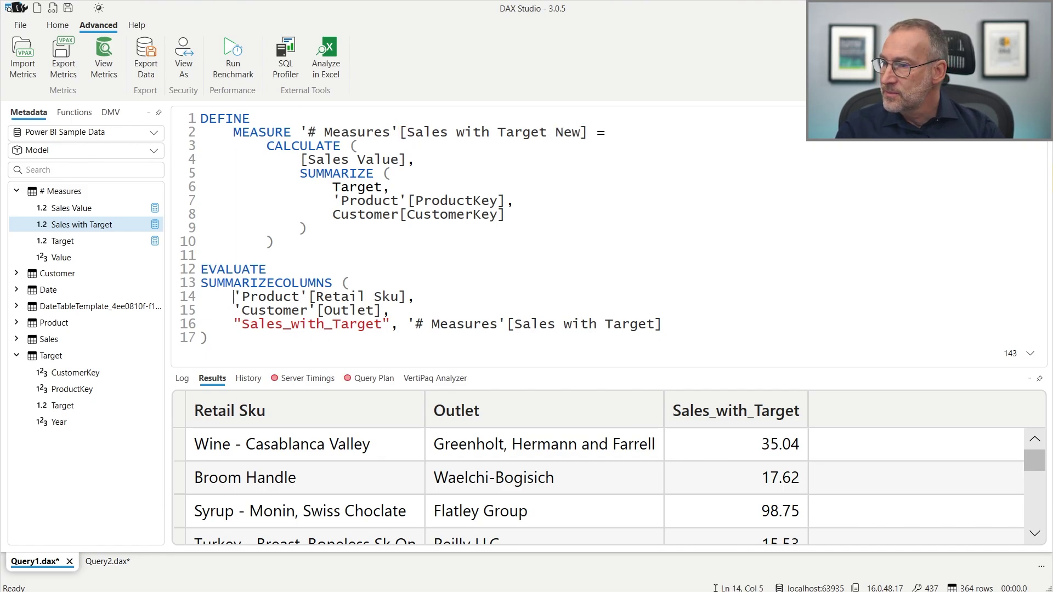
key("shift+End")
key("End")
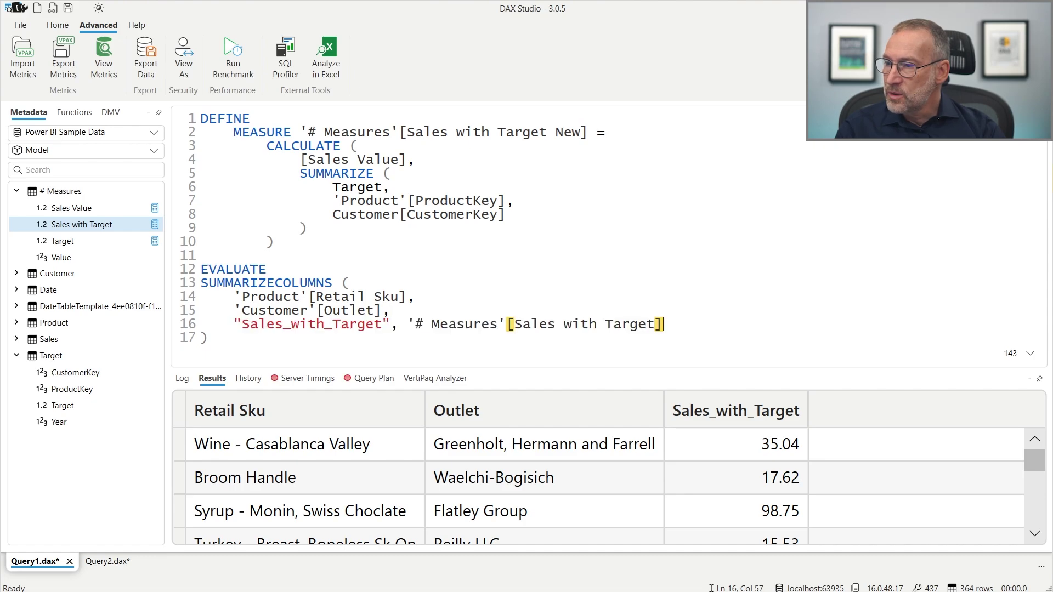
type(",")
key("Return")
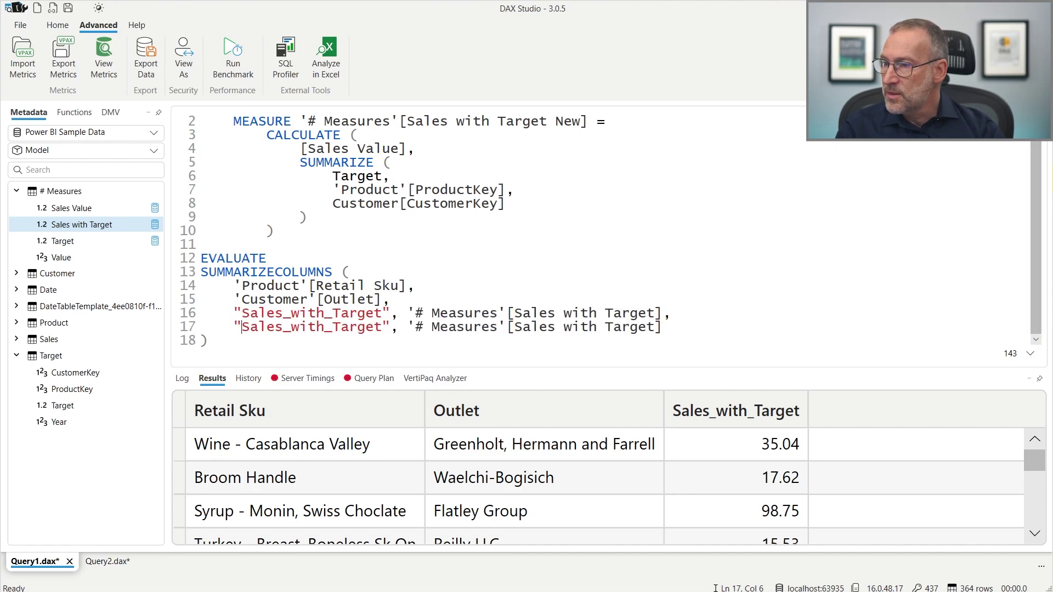
type("New")
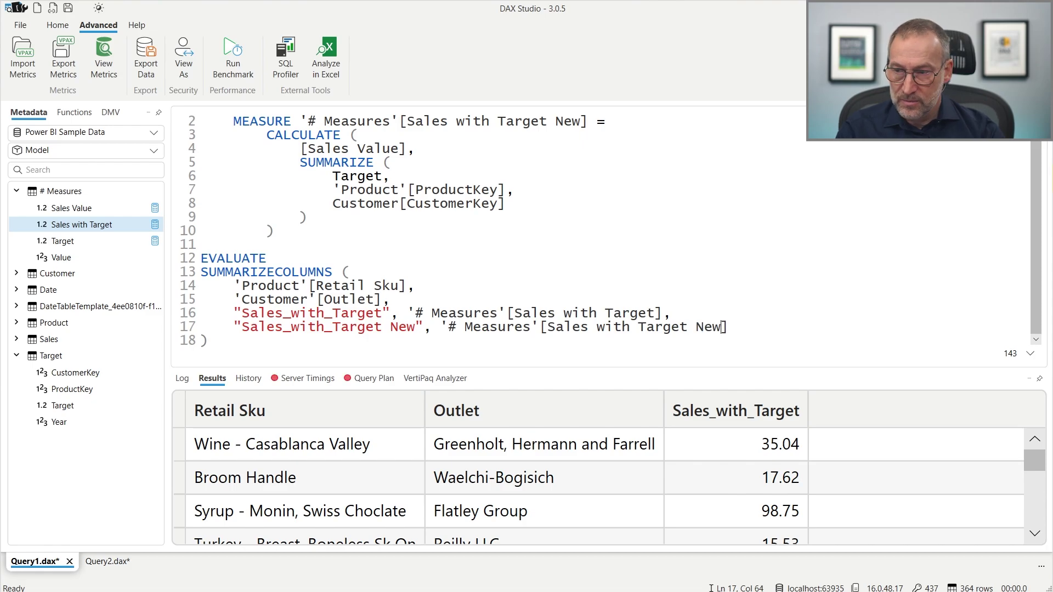
Run the query and compare the Sales_with_Target and Sales_with_Target New values across the result rows.
key("F5")
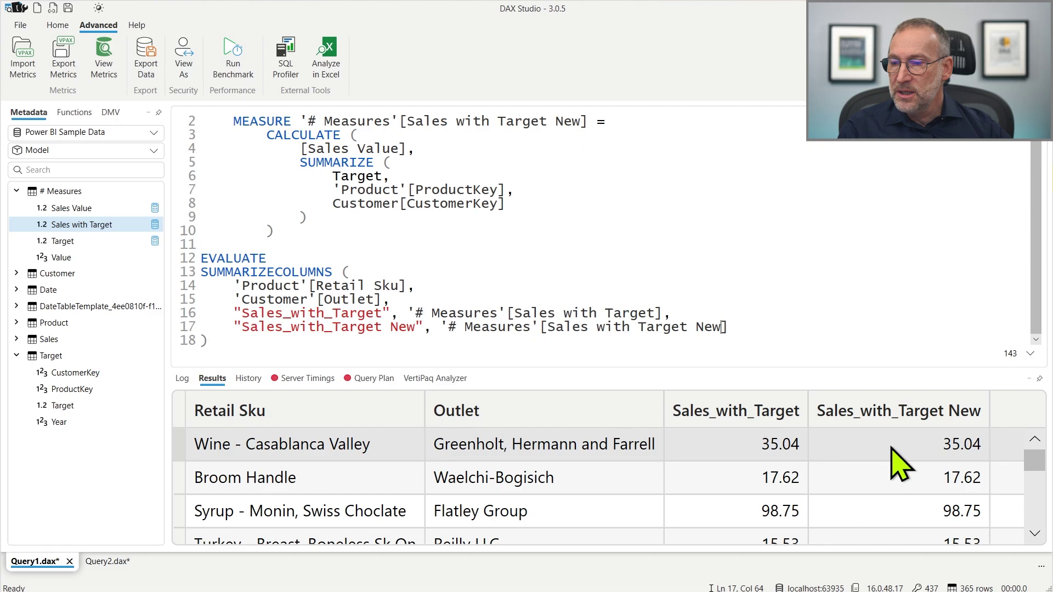
scroll(900, 481, "down", 3)
scroll(899, 482, "down", 5)
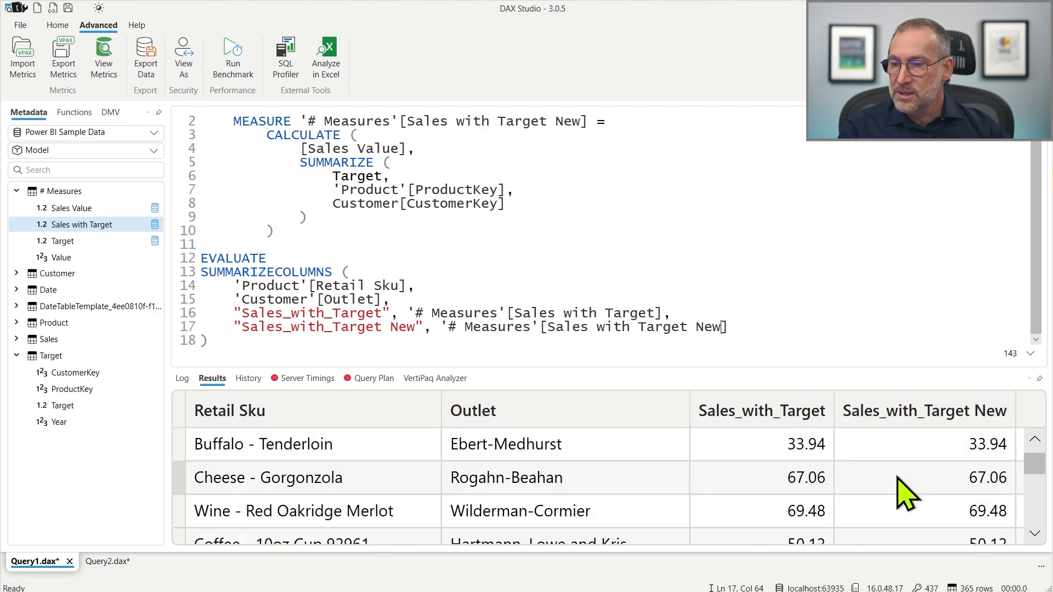
scroll(904, 490, "down", 4)
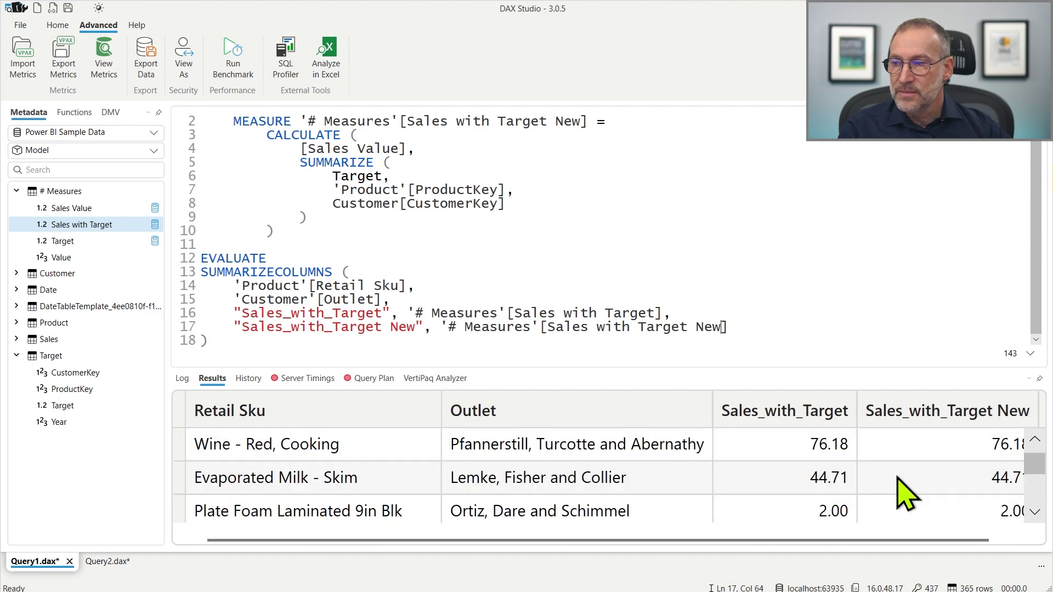
scroll(902, 494, "up", 4)
Remove the original Sales_with_Target column from SUMMARIZECOLUMNS and run the query with only the new measure.
left_click(538, 219)
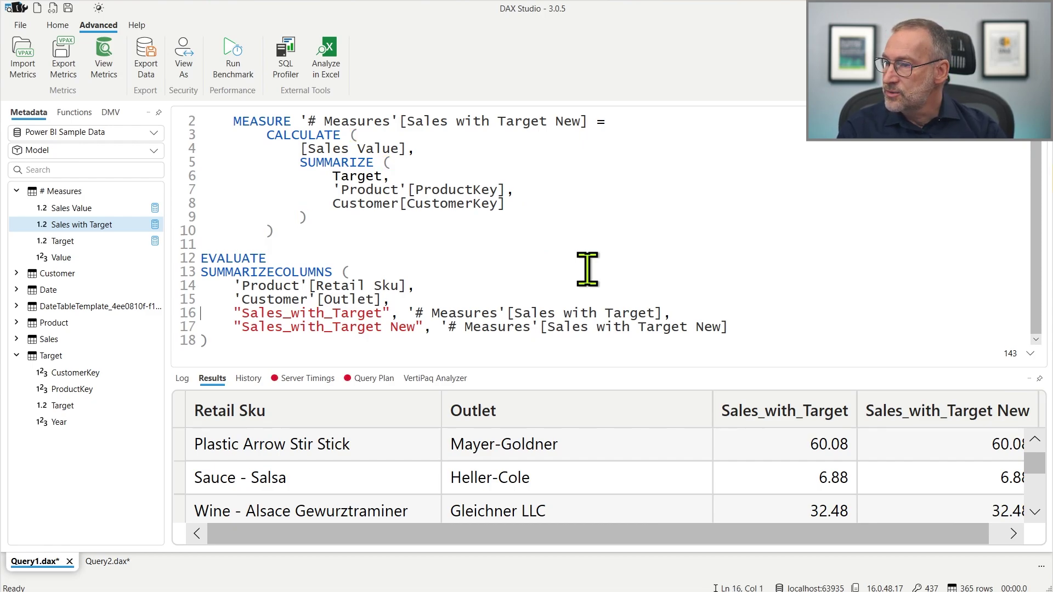
key("shift+Down")
key("Delete")
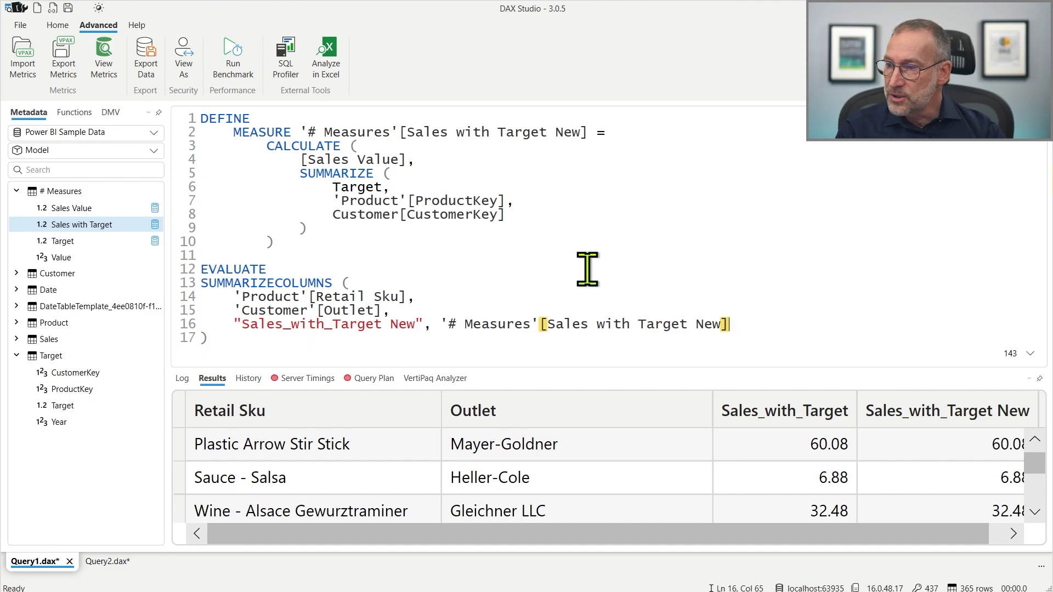
key("F5")
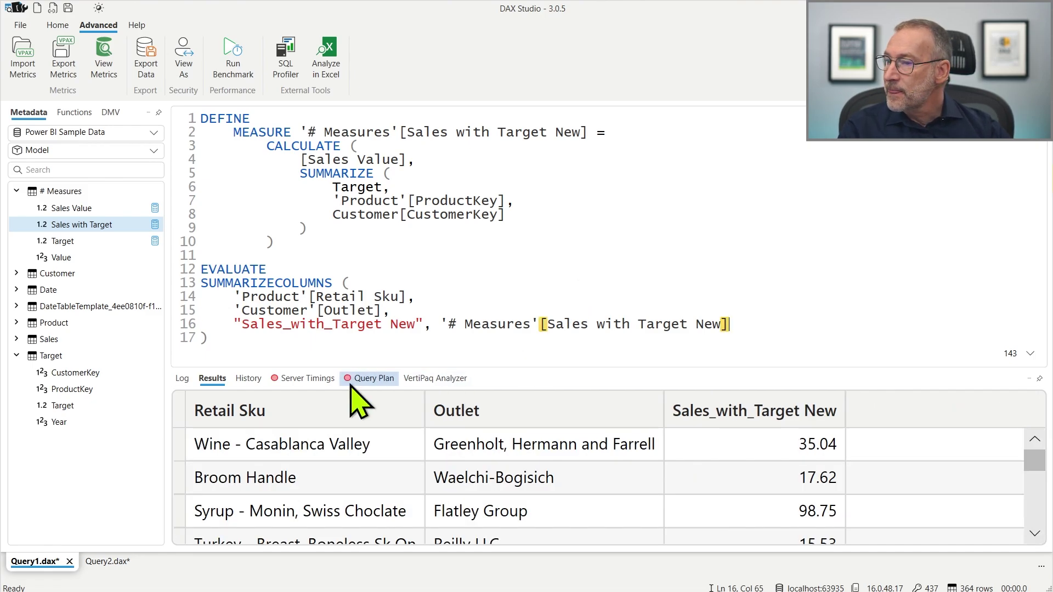
Examine the server timings and the storage engine queries of the scans on lines 2 and 4.
left_click(282, 381)
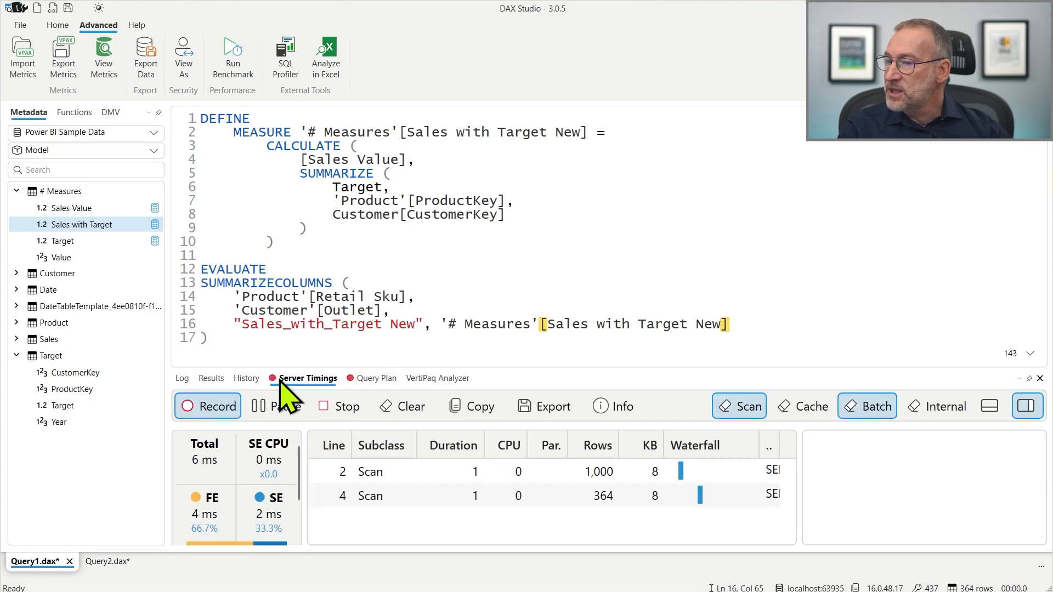
left_click_drag(522, 369, 515, 289)
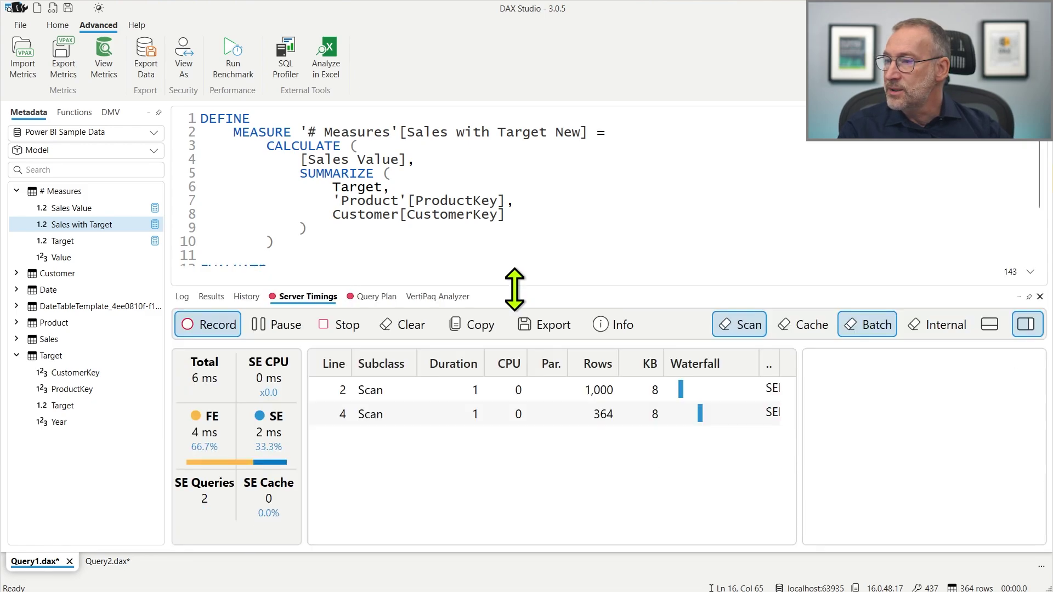
left_click(514, 390)
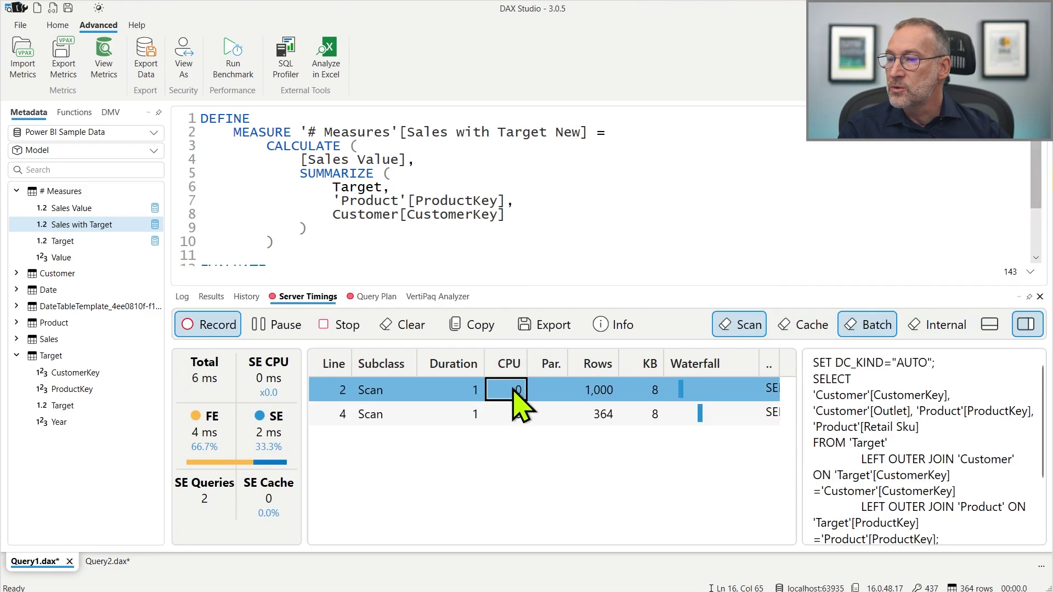
left_click(606, 415)
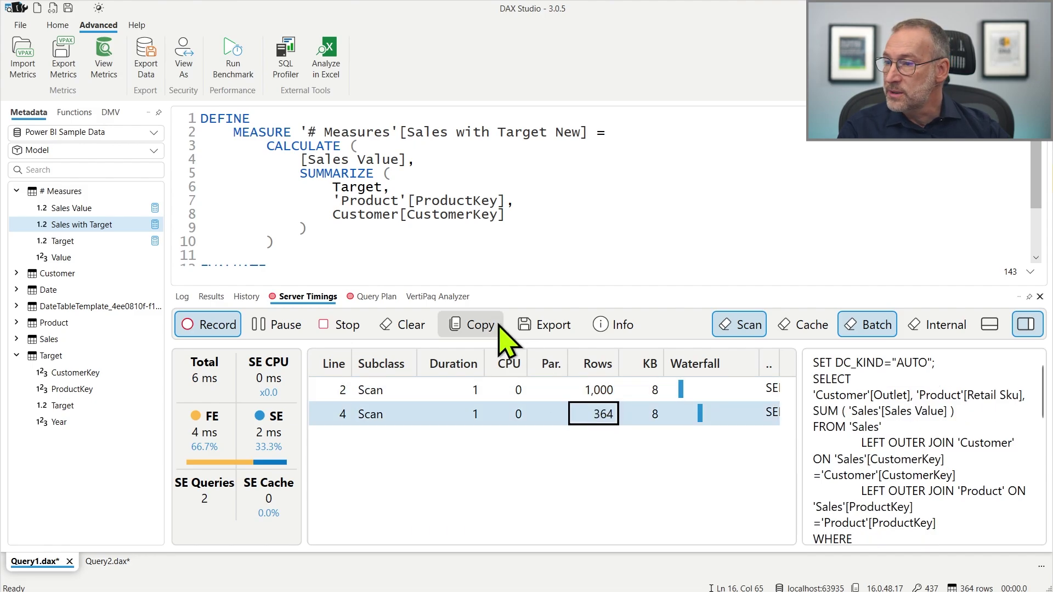
Examine the physical query plan in an enlarged pane, and return to the server timings.
left_click(371, 296)
left_click(403, 417)
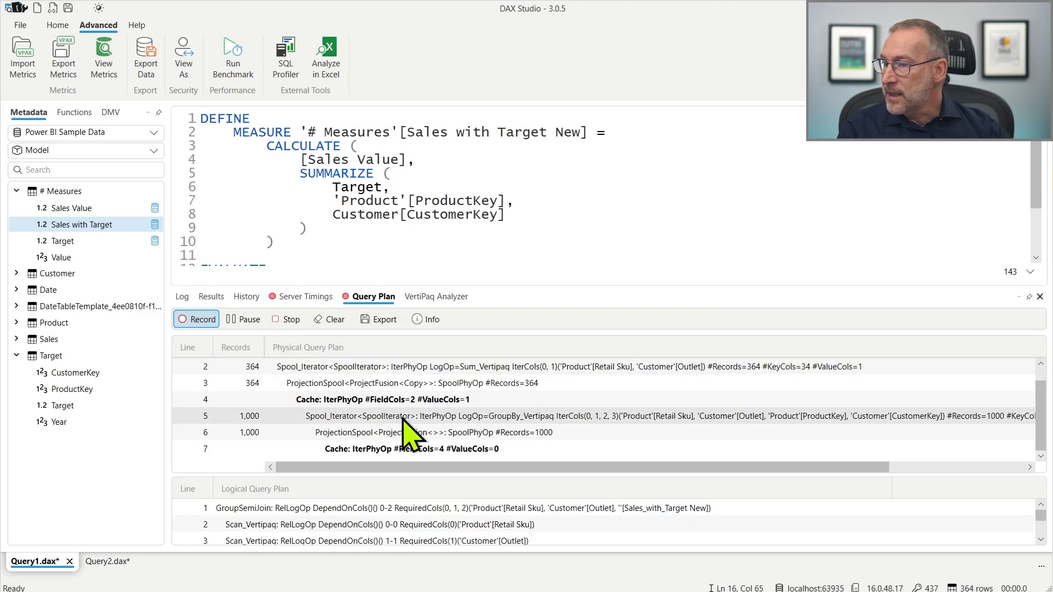
scroll(403, 433, "up", 1)
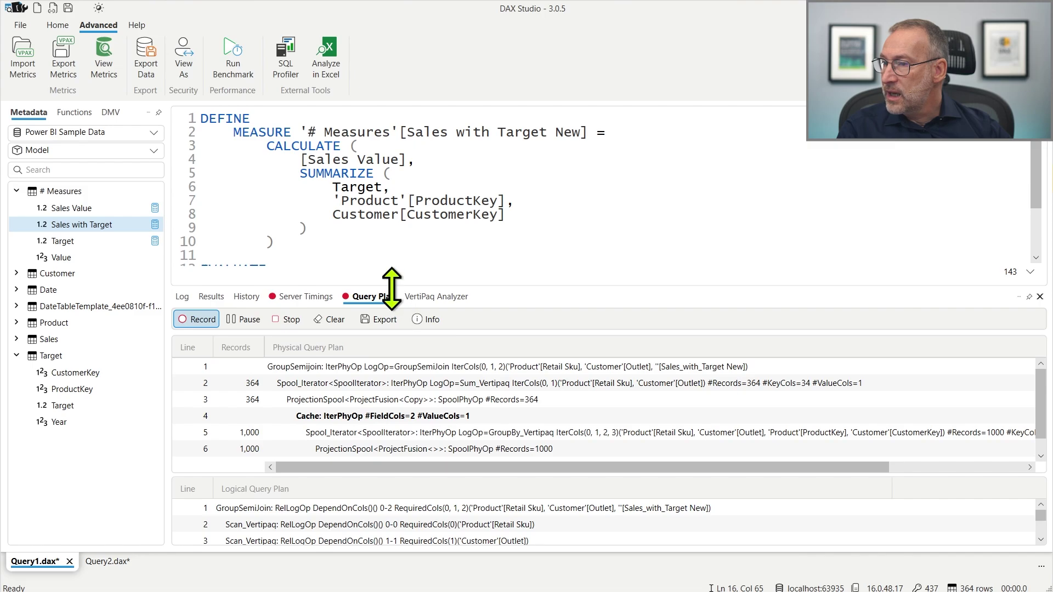
left_click_drag(398, 286, 398, 229)
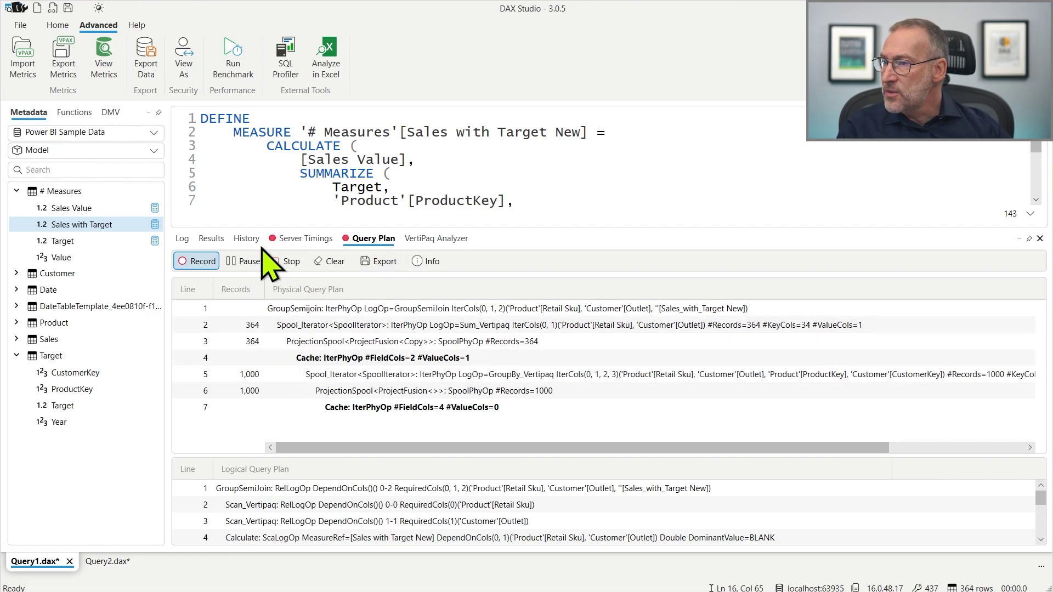
left_click(318, 241)
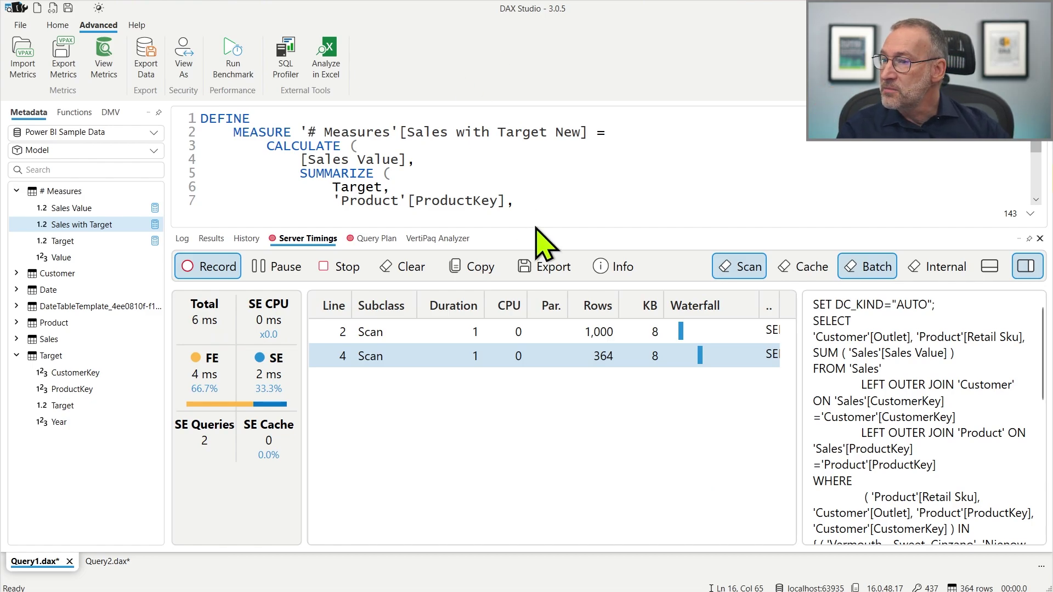
Select the whole CALCULATE expression of Sales with Target New for copying and remove its leading indentation.
left_click_drag(538, 228, 524, 336)
left_click_drag(301, 240, 124, 146)
key("ctrl+c")
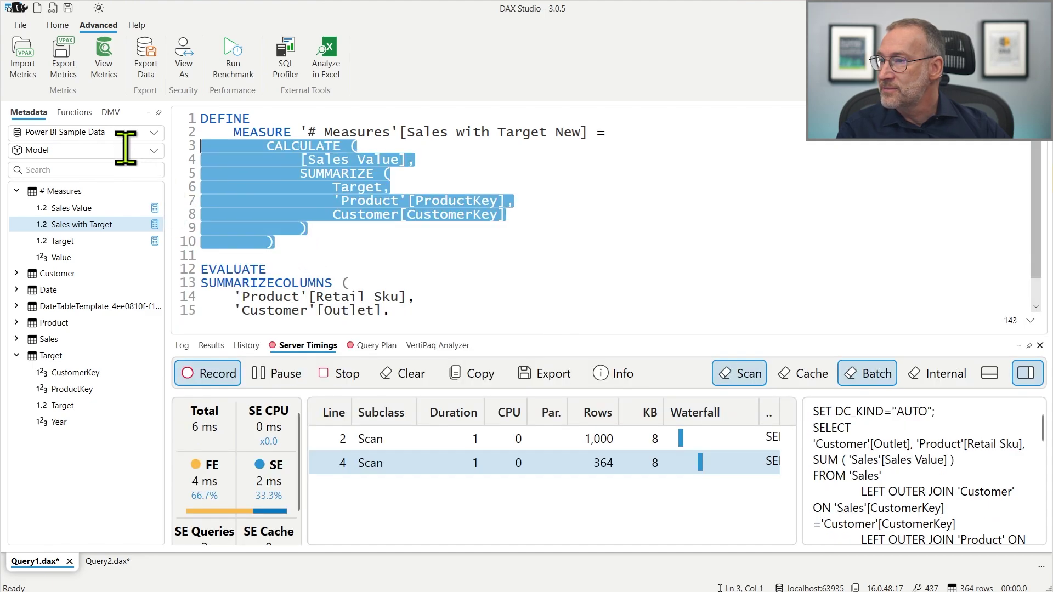
mouse_move(303, 179)
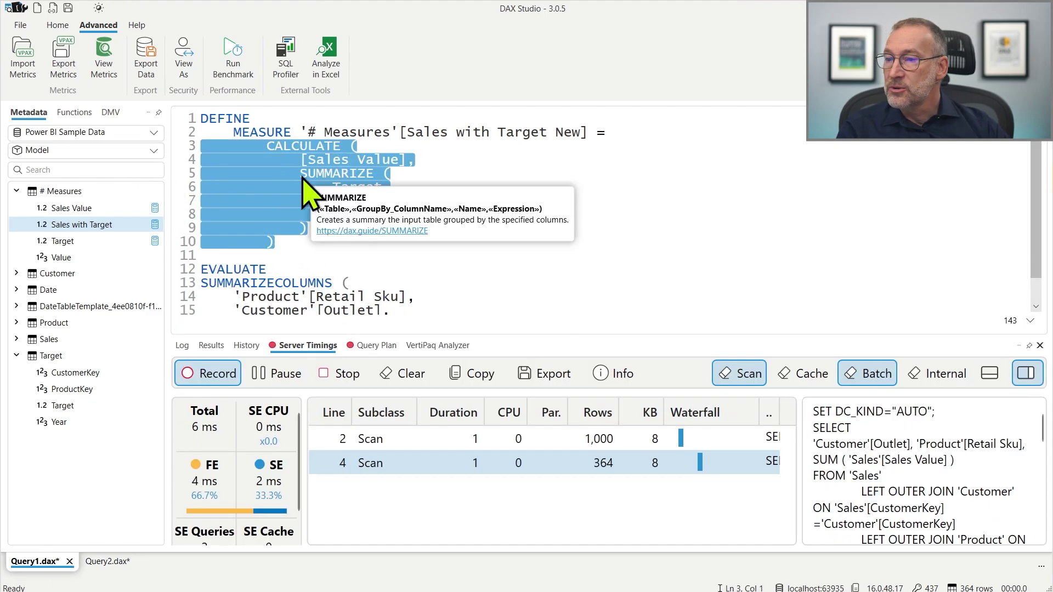
key("shift+Tab")
key("shift+Tab")
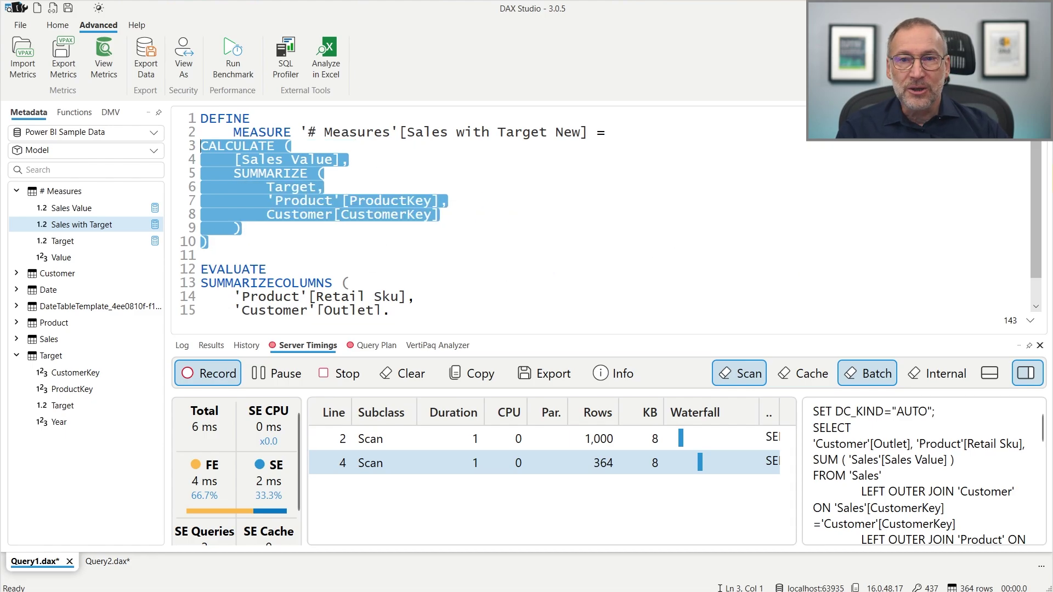
In Power BI Desktop, replace the VAR tbl definition in the Sales with Target measure with the copied CALCULATE expression.
key("alt+Tab")
left_click(13, 125)
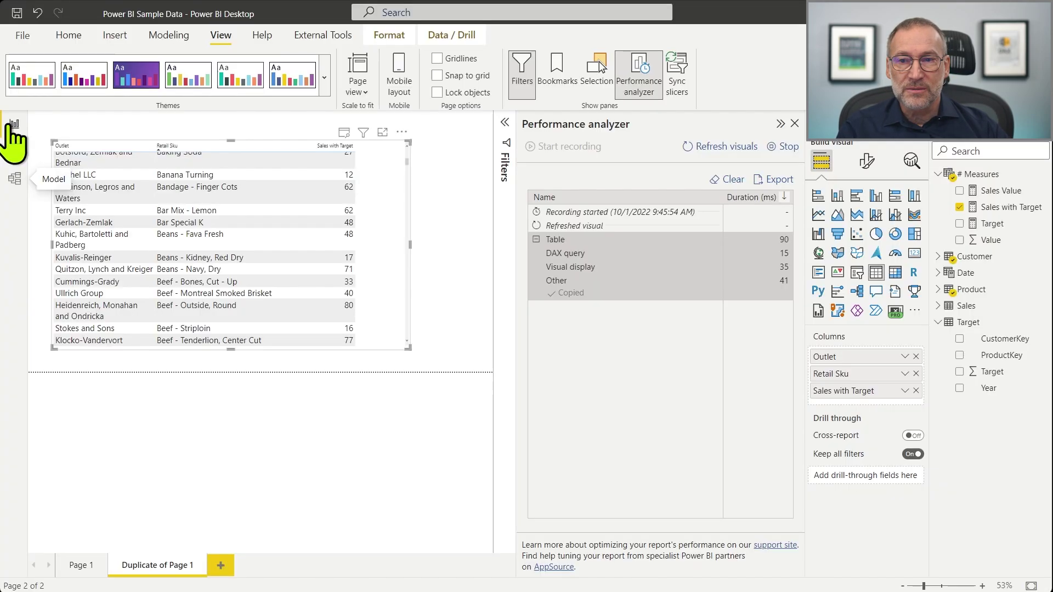
left_click(987, 207)
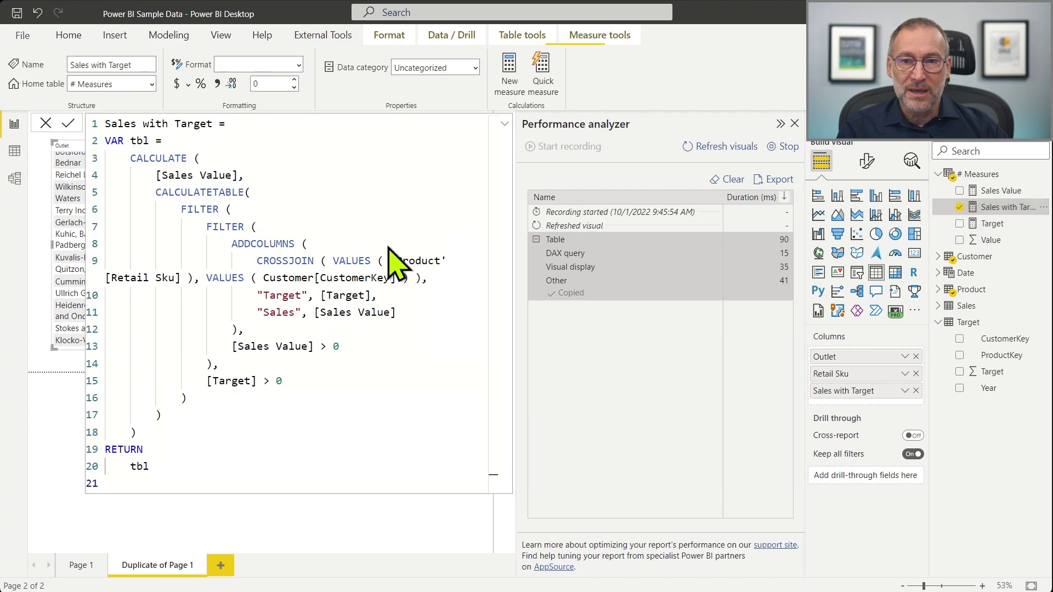
left_click(192, 432)
left_click_drag(190, 432, 83, 141)
key("ctrl+v")
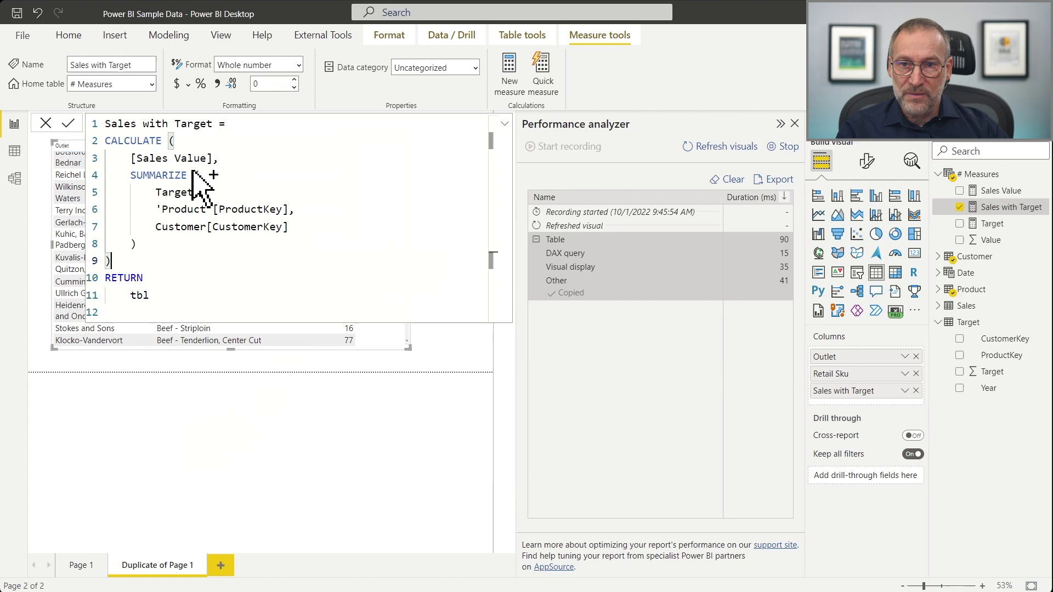
Delete the leftover RETURN tbl lines from the Sales with Target measure and commit the formula.
key("ctrl+shift+End")
key("Delete")
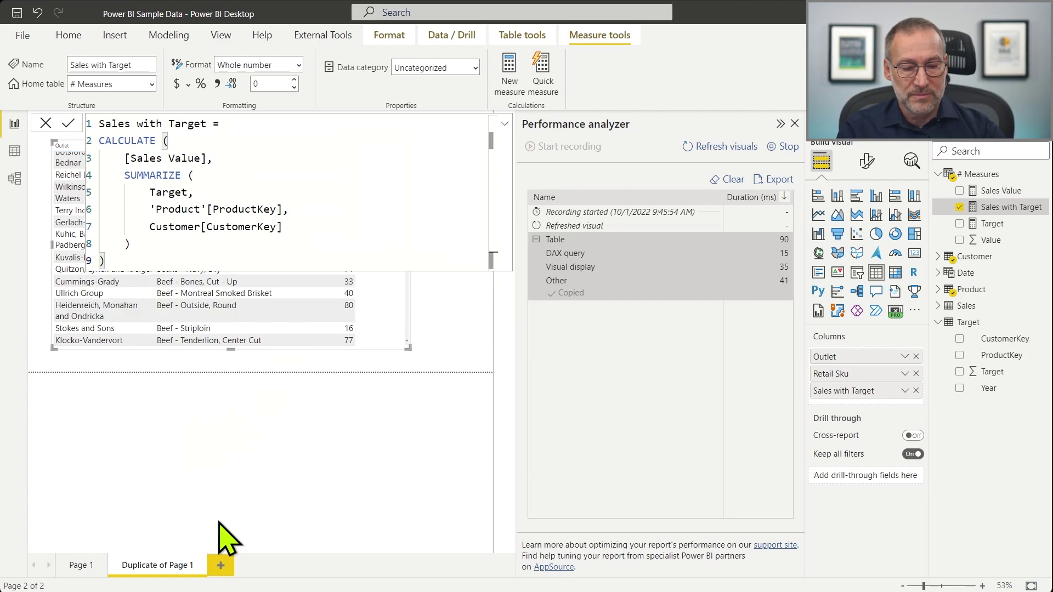
key("Return")
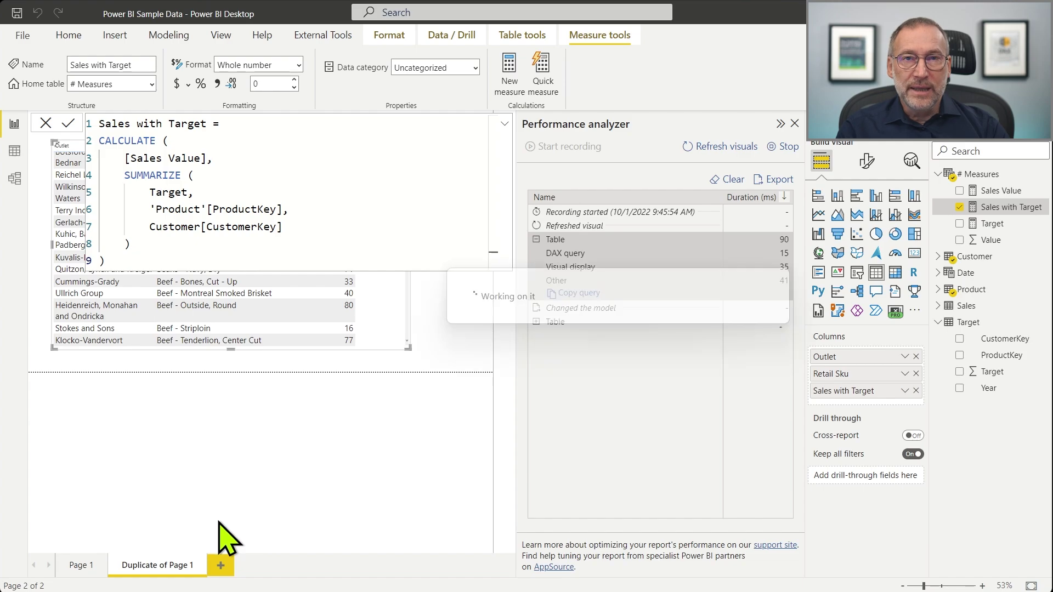